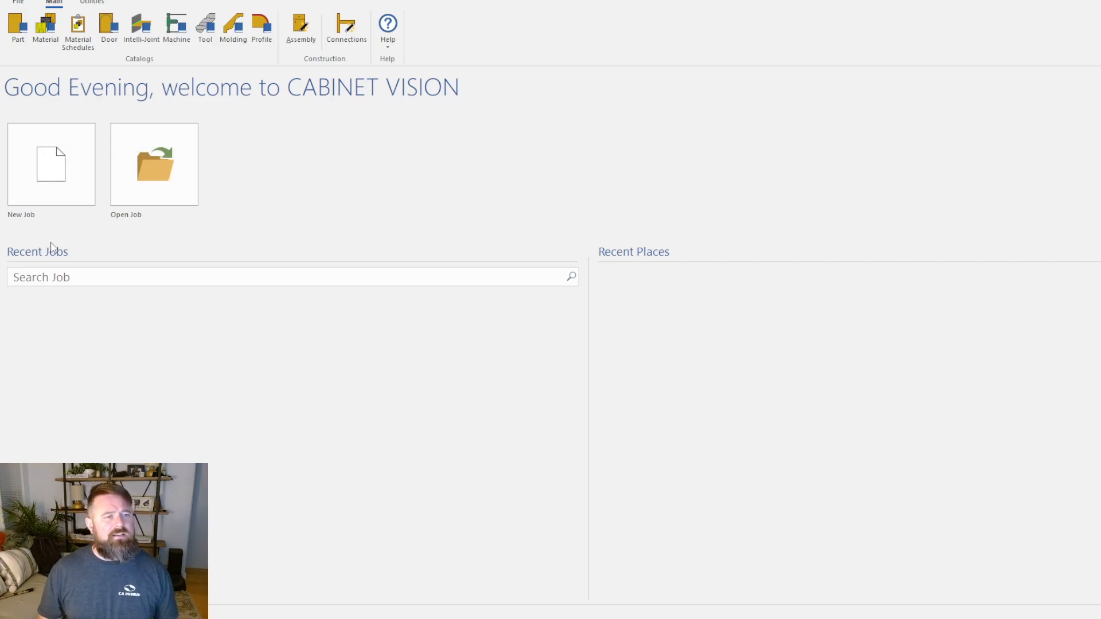
Step: Start a new job and review the comment and event schedule pages of its job properties
{"action": "left_click", "coordinate": [47, 183]}
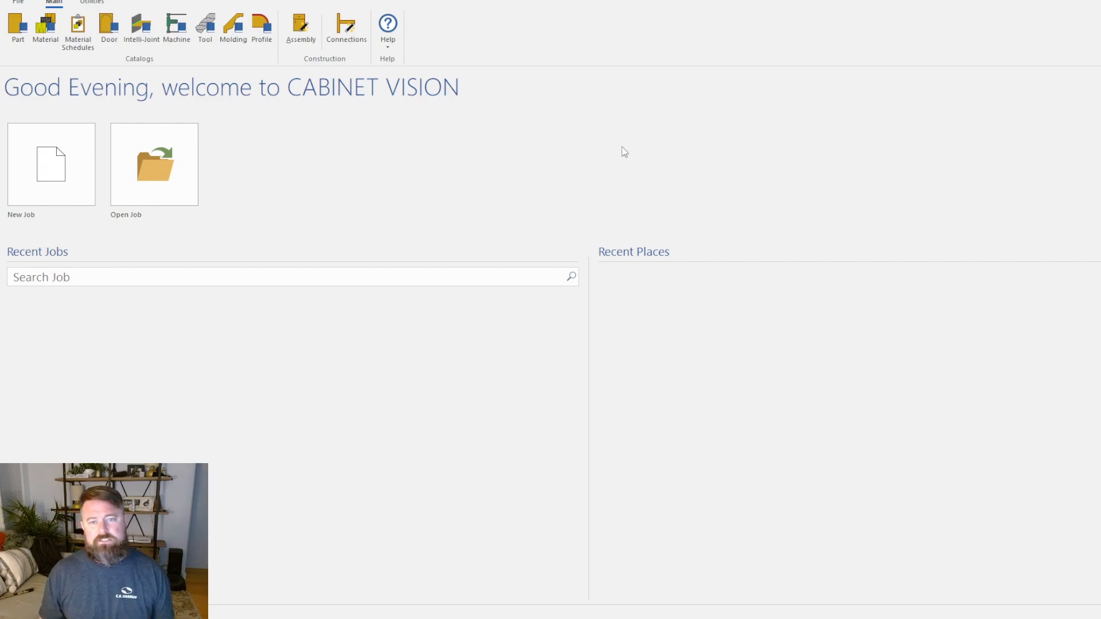
{"action": "left_click_drag", "start_coordinate": [647, 155], "coordinate": [723, 154]}
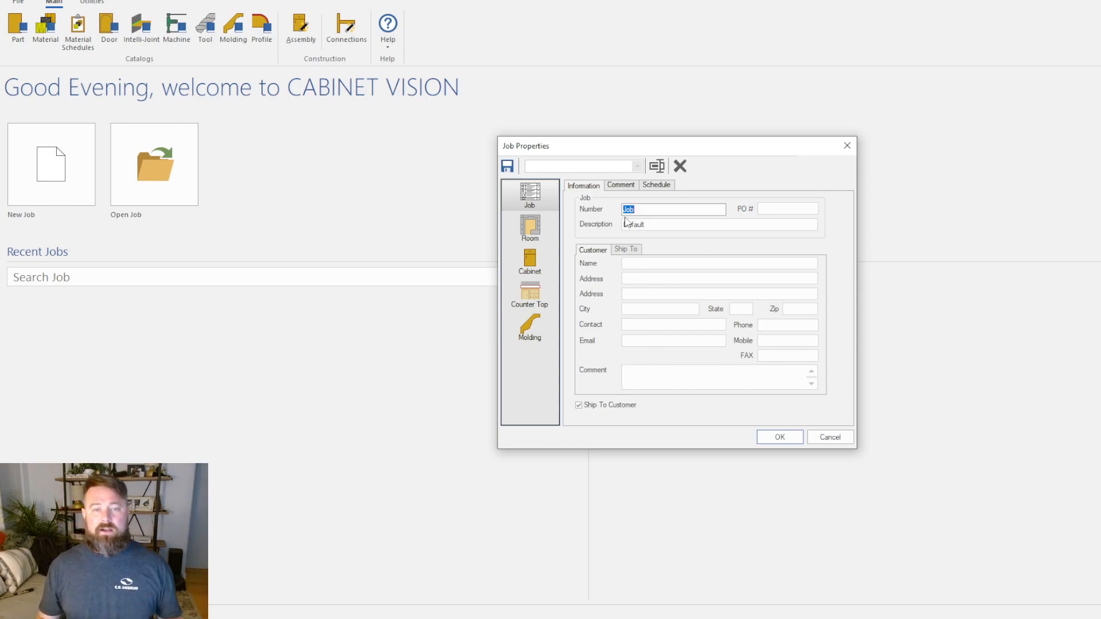
{"action": "left_click", "coordinate": [629, 185]}
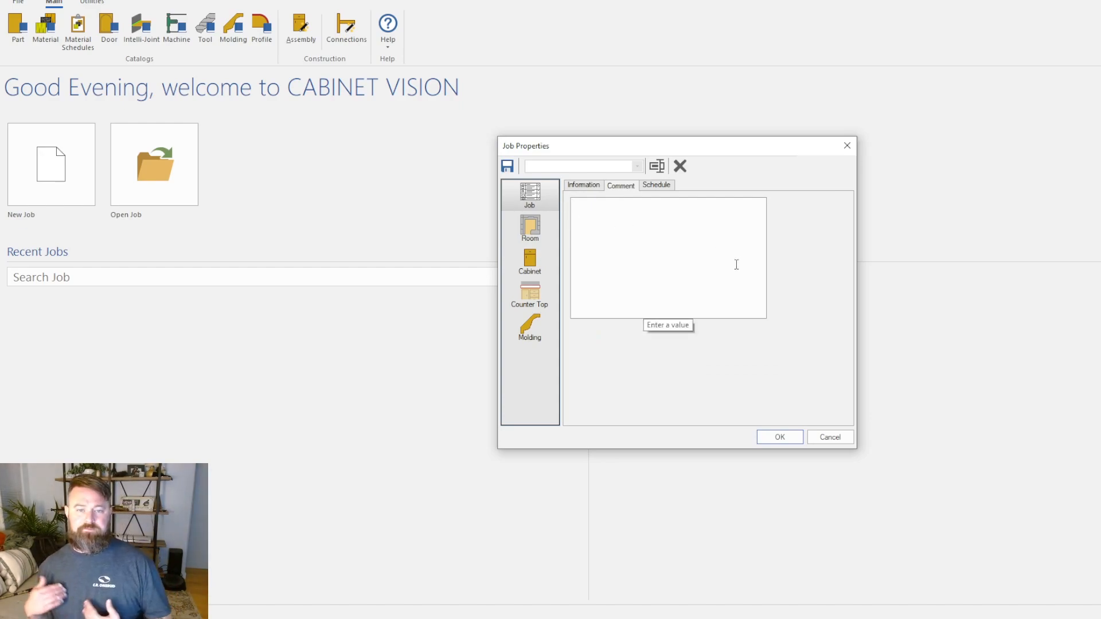
{"action": "left_click", "coordinate": [658, 187]}
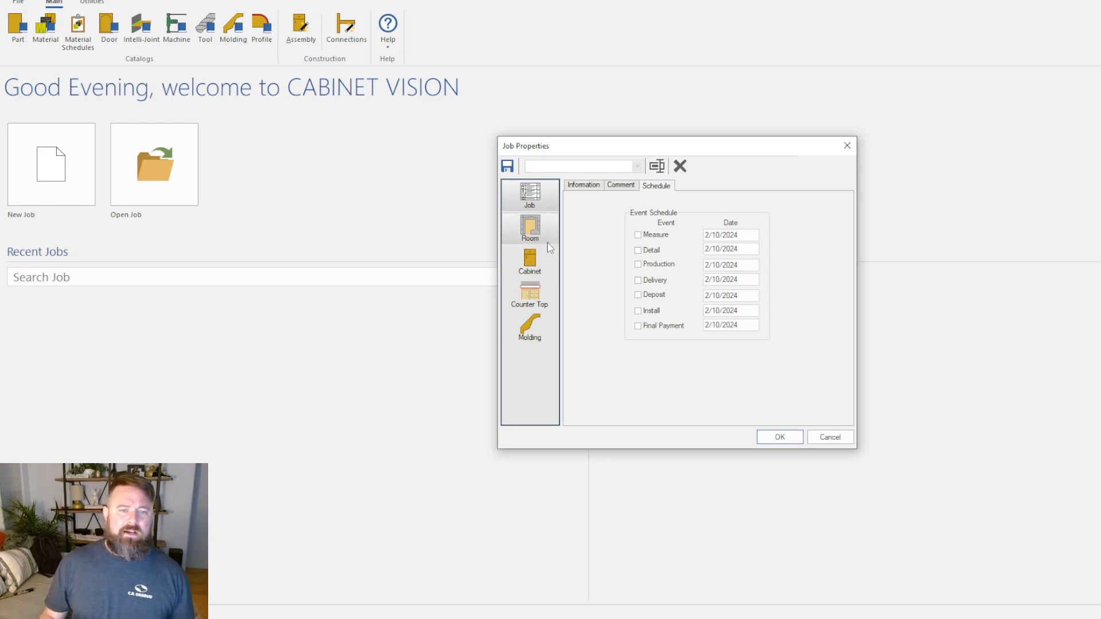
Step: Name the job's room Kitchen and keep its type as Room
{"action": "left_click", "coordinate": [531, 229]}
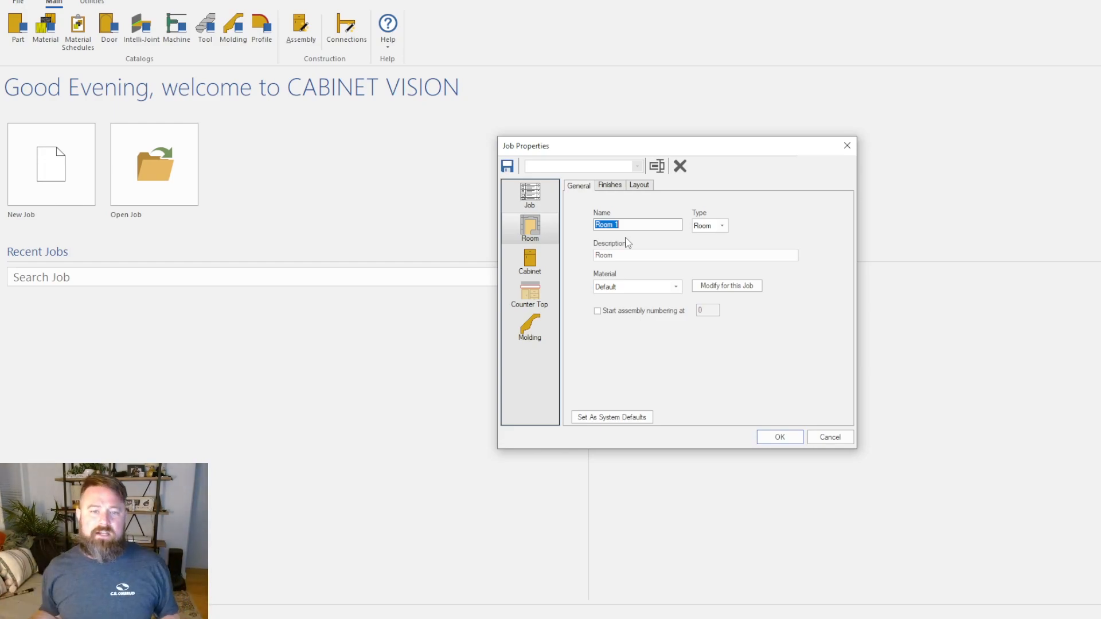
{"action": "type", "text": "Kitchen"}
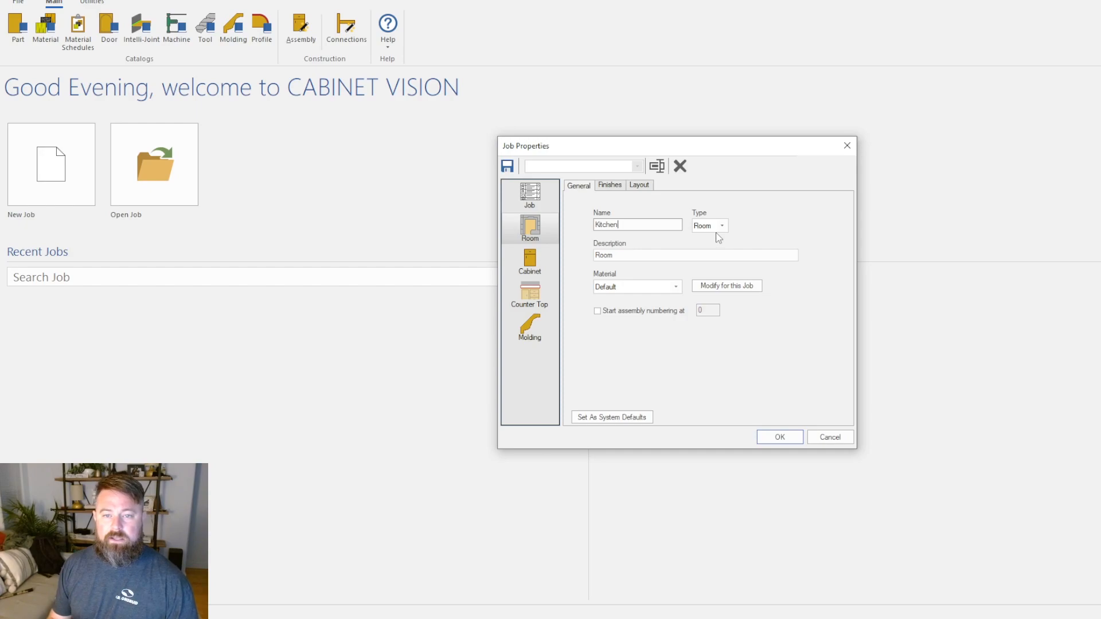
{"action": "left_click", "coordinate": [722, 225]}
{"action": "left_click", "coordinate": [722, 225]}
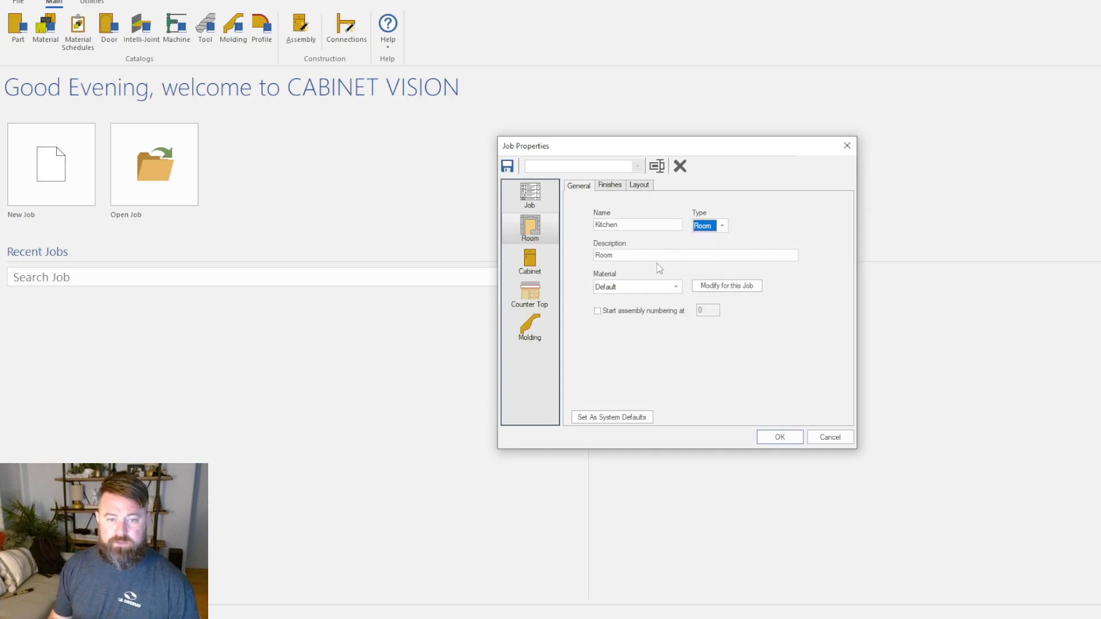
Step: Review the room's interior finish choices and its wall thickness, wall height and soffit height settings
{"action": "left_click", "coordinate": [609, 185]}
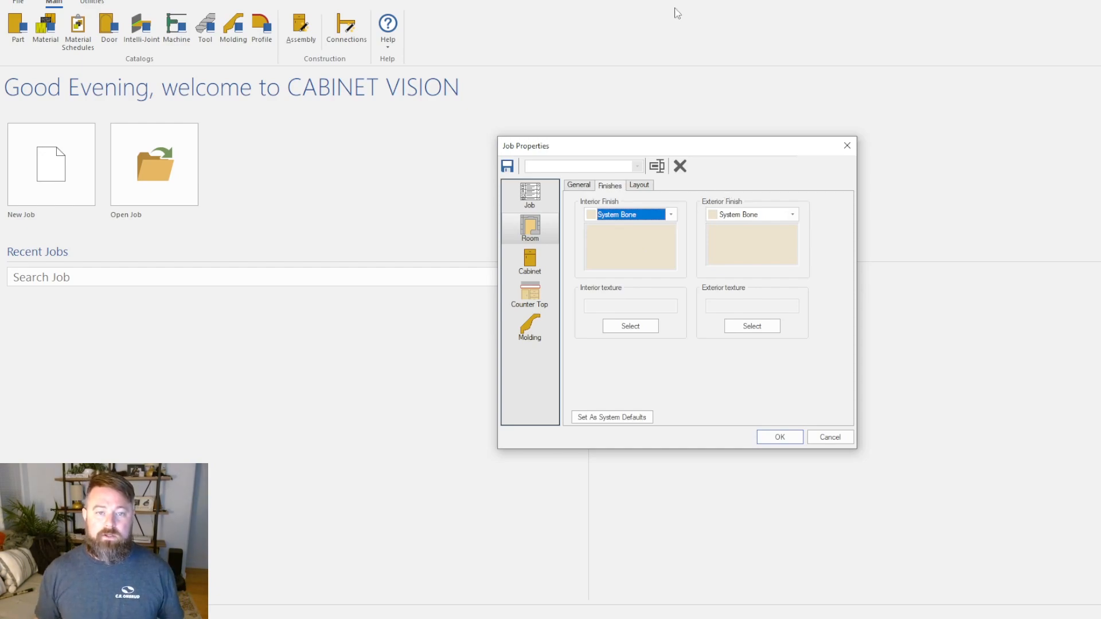
{"action": "left_click", "coordinate": [670, 214]}
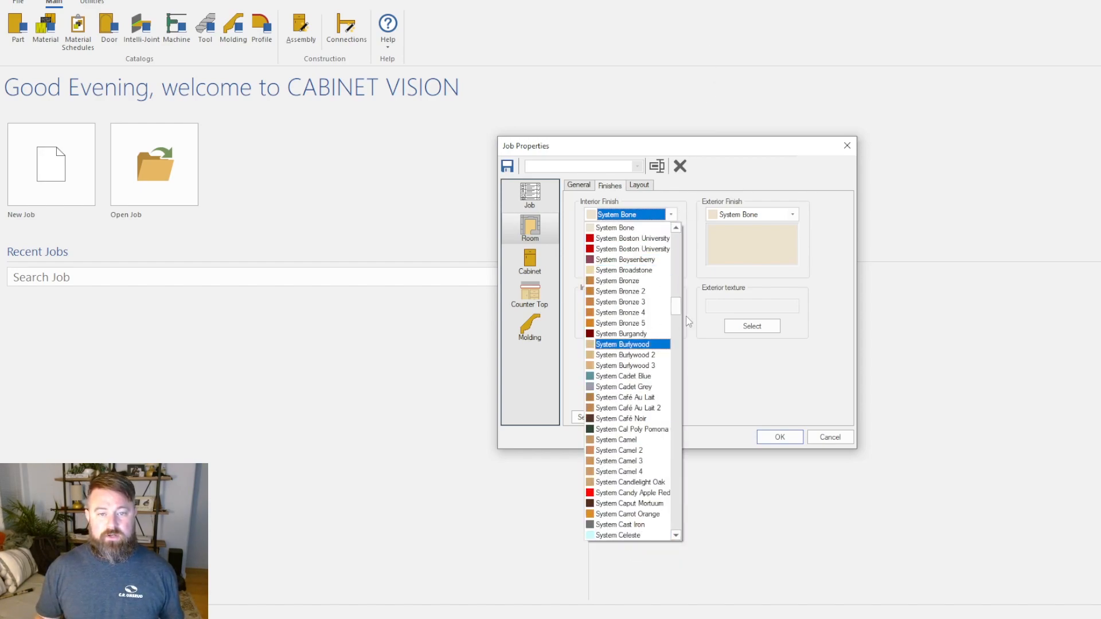
{"action": "left_click", "coordinate": [645, 198]}
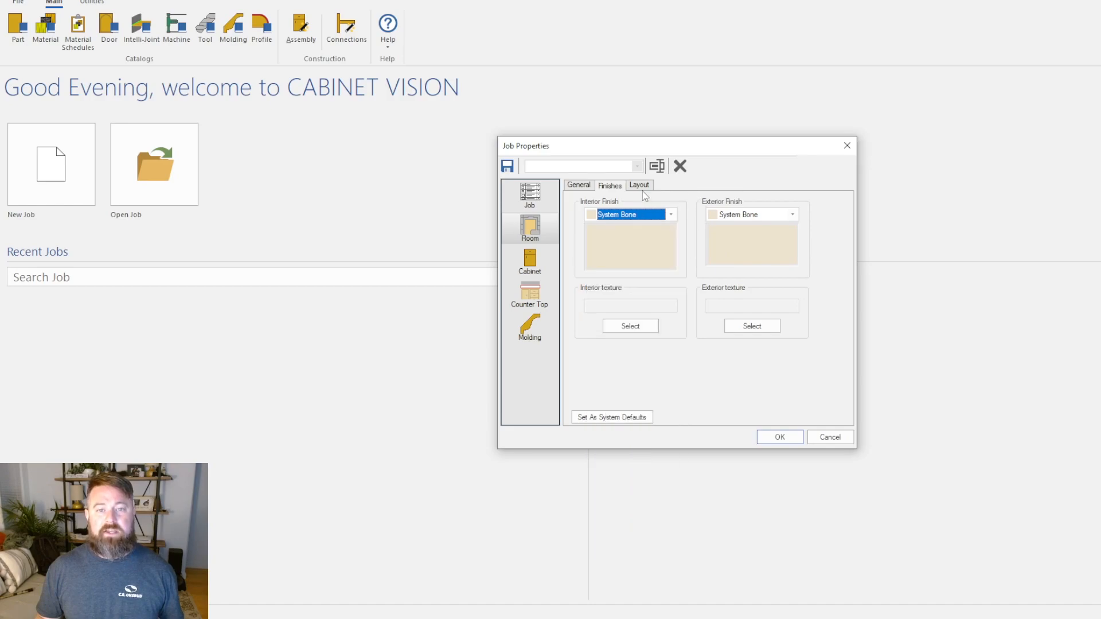
{"action": "left_click", "coordinate": [640, 185]}
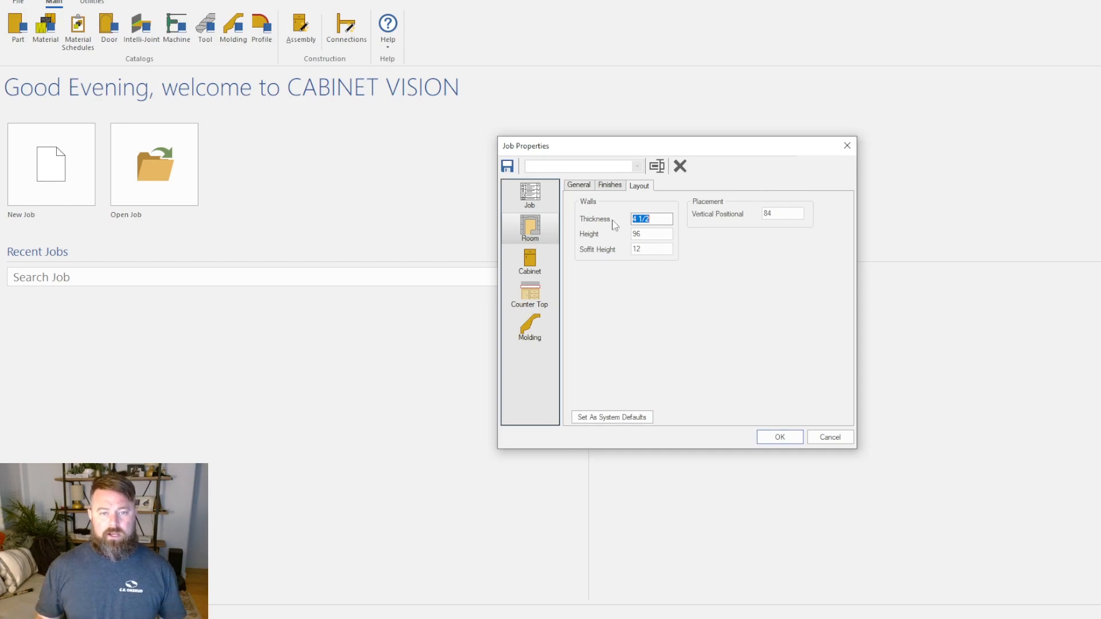
{"action": "left_click", "coordinate": [648, 234]}
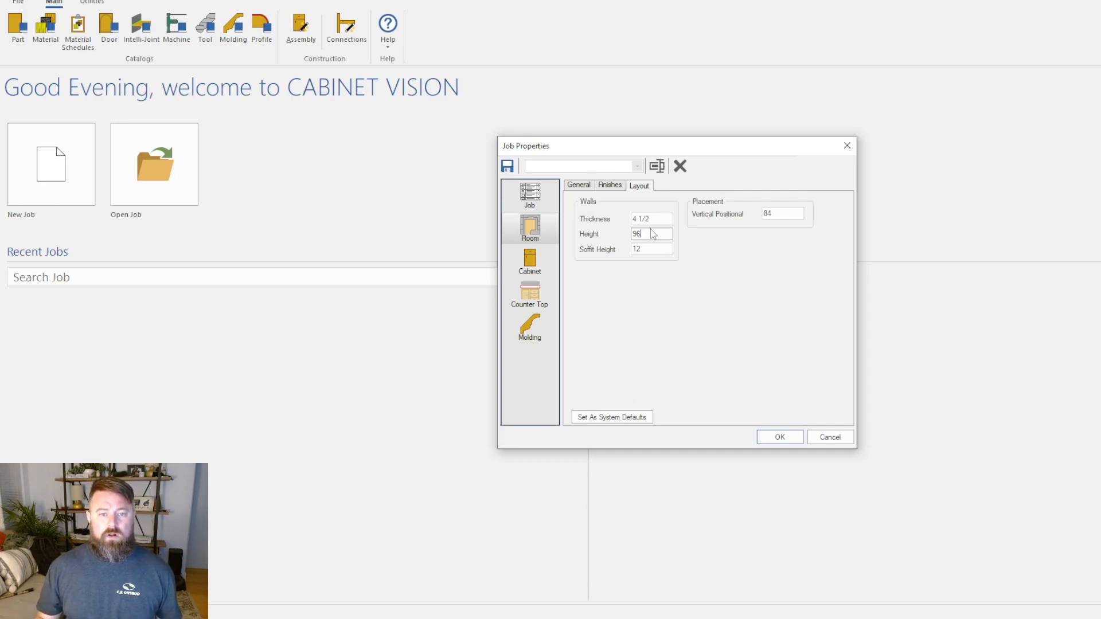
{"action": "left_click", "coordinate": [641, 250]}
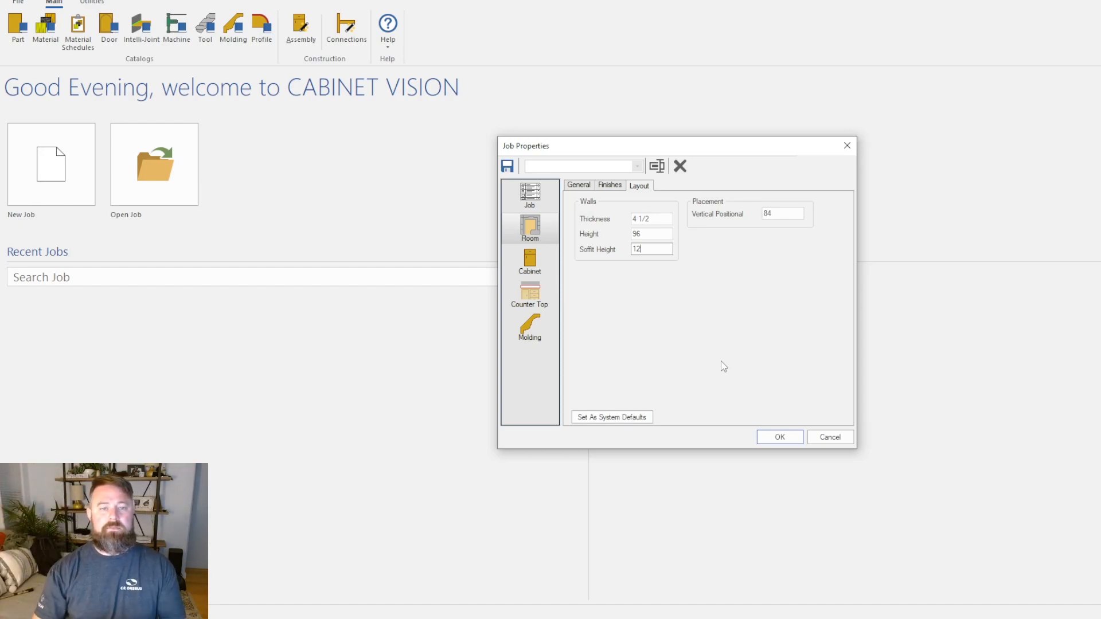
Step: Review the cabinet construction methods and drawer box types available for the job
{"action": "left_click", "coordinate": [530, 261]}
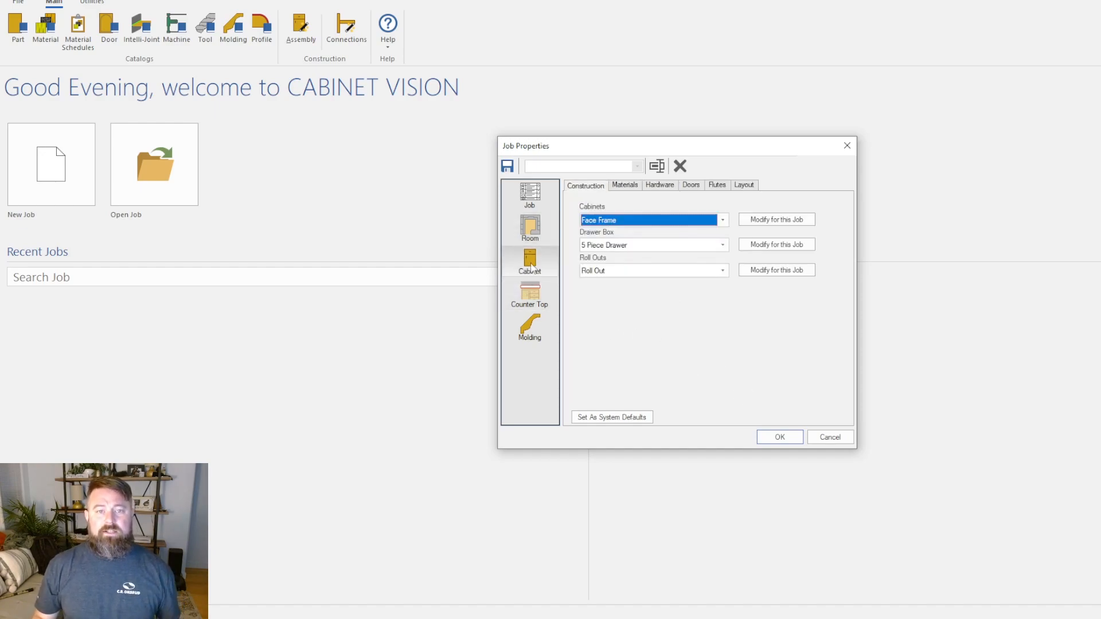
{"action": "left_click_drag", "start_coordinate": [658, 148], "coordinate": [681, 146]}
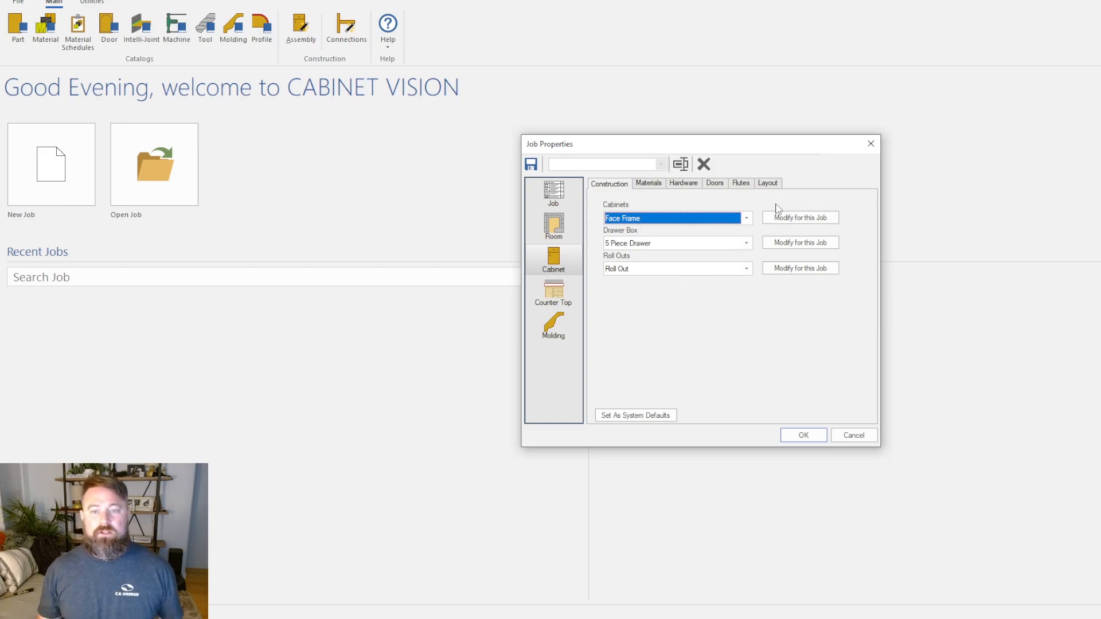
{"action": "left_click", "coordinate": [747, 219]}
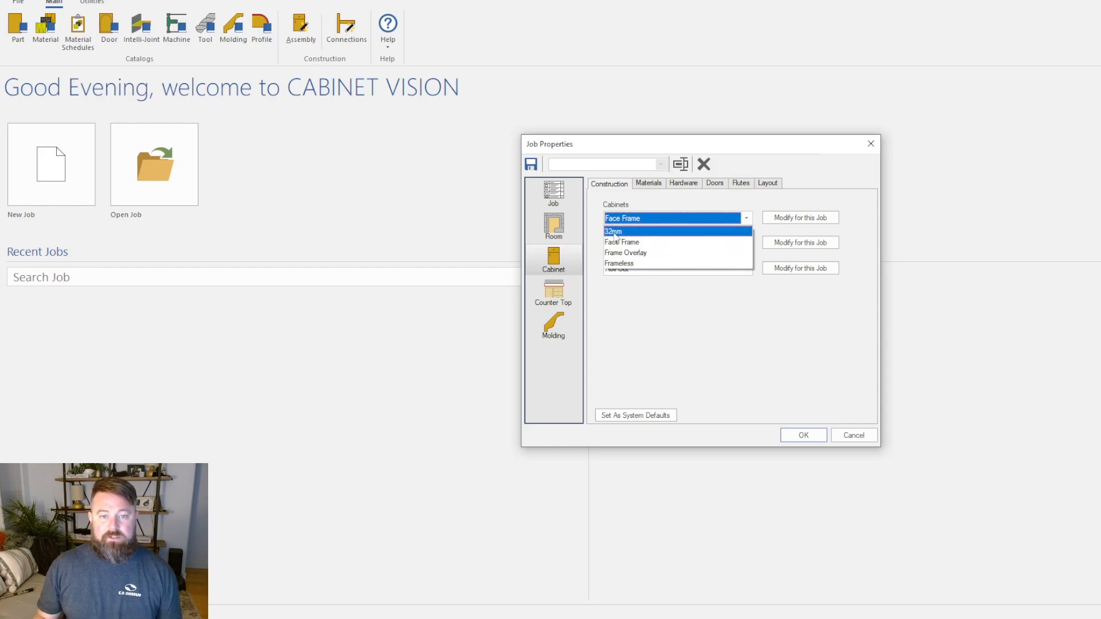
{"action": "left_click", "coordinate": [707, 325]}
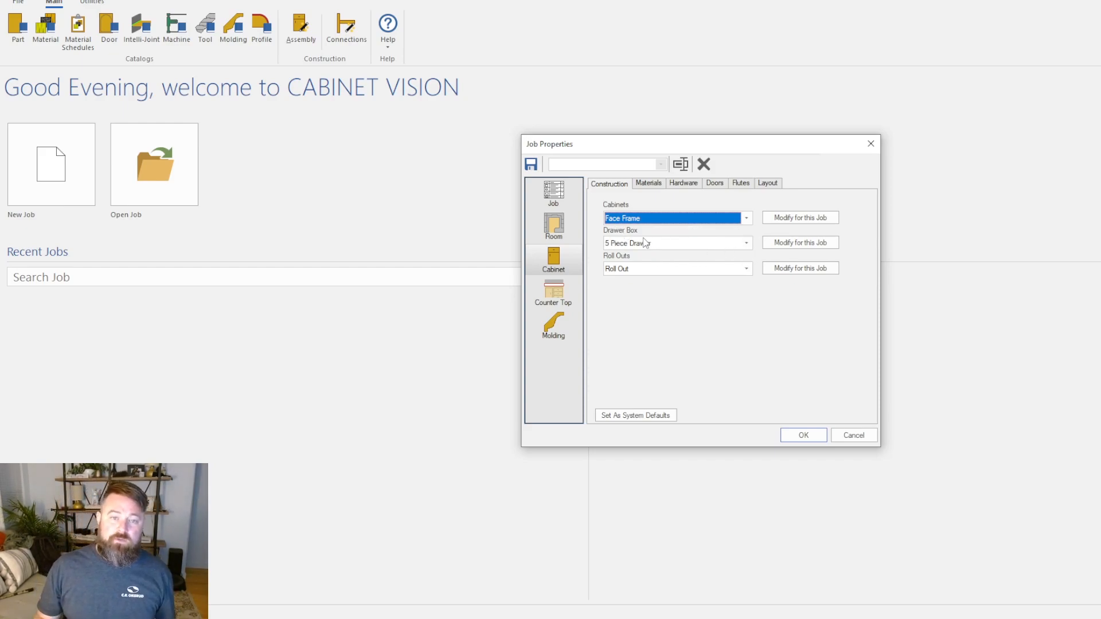
{"action": "left_click", "coordinate": [679, 247]}
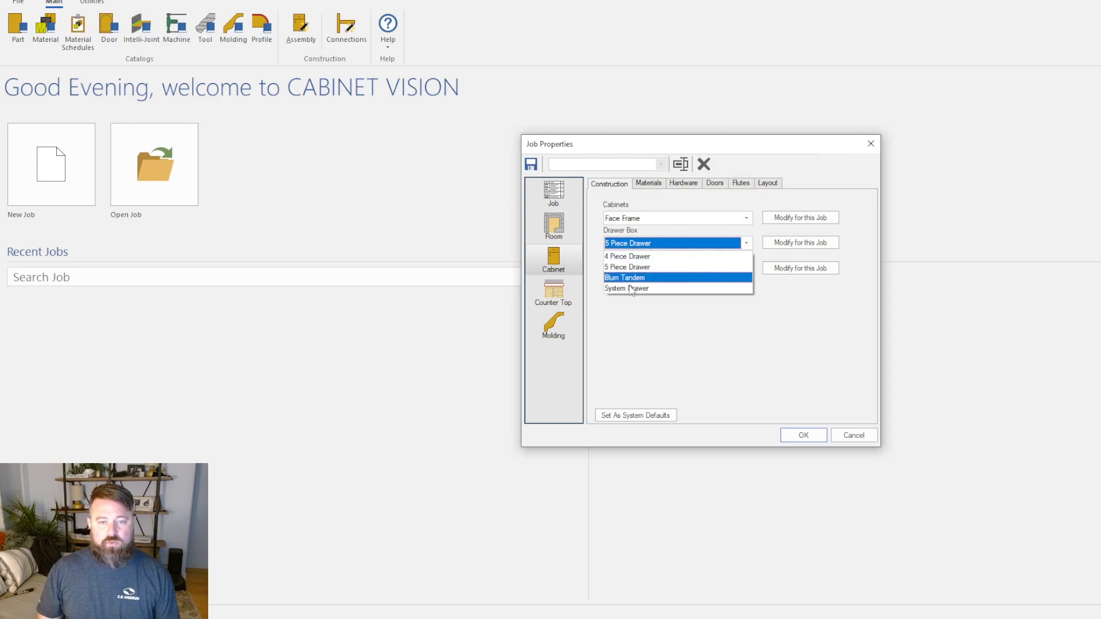
{"action": "left_click", "coordinate": [676, 323]}
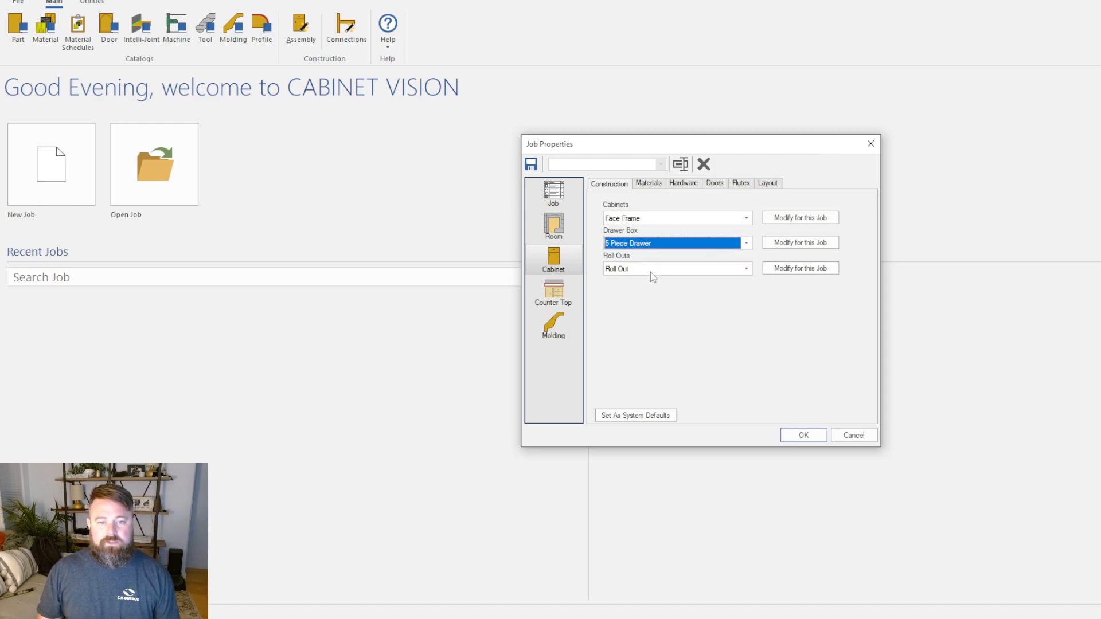
Step: Set the upper standard, upper exposed interior and base standard material schedules to Paint Grade, keeping 1/2 2s Melamine for drawer boxes
{"action": "left_click", "coordinate": [648, 184]}
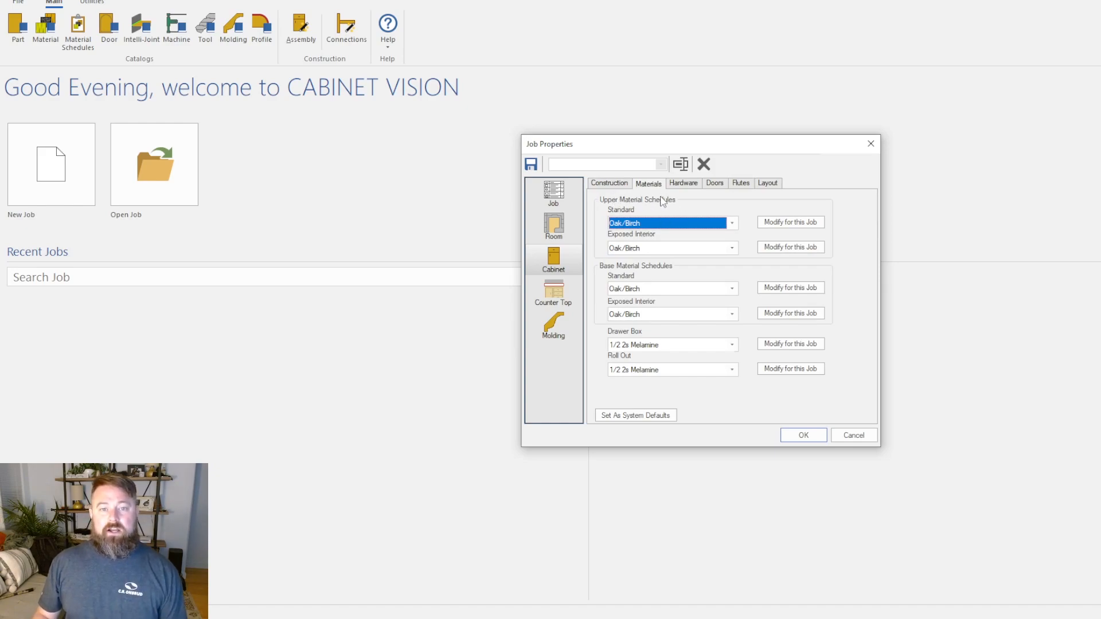
{"action": "left_click", "coordinate": [731, 225]}
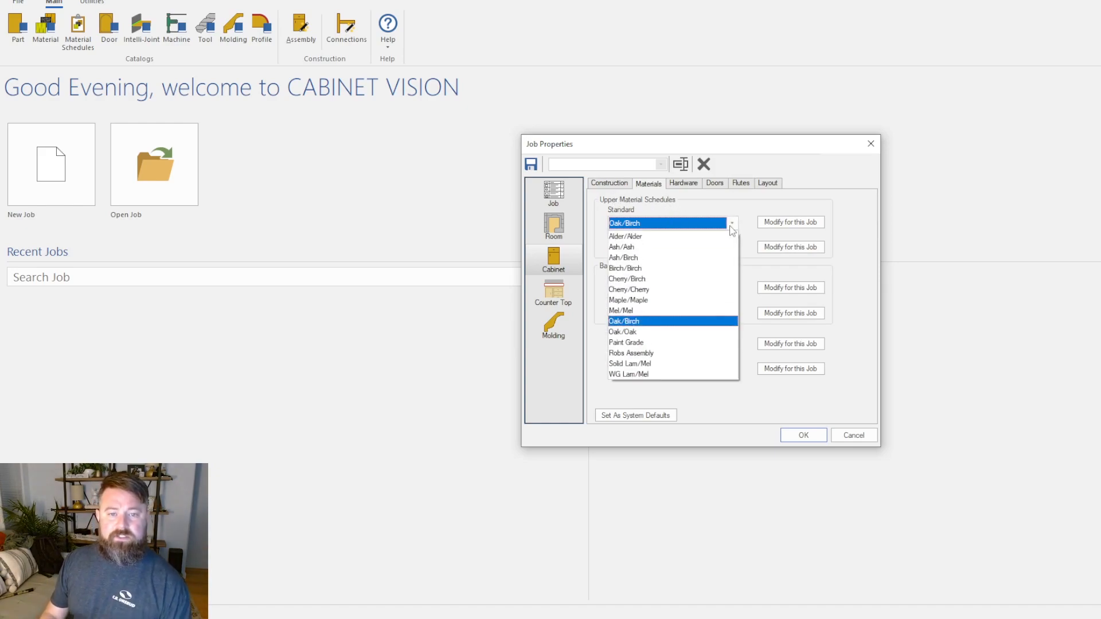
{"action": "left_click", "coordinate": [641, 344]}
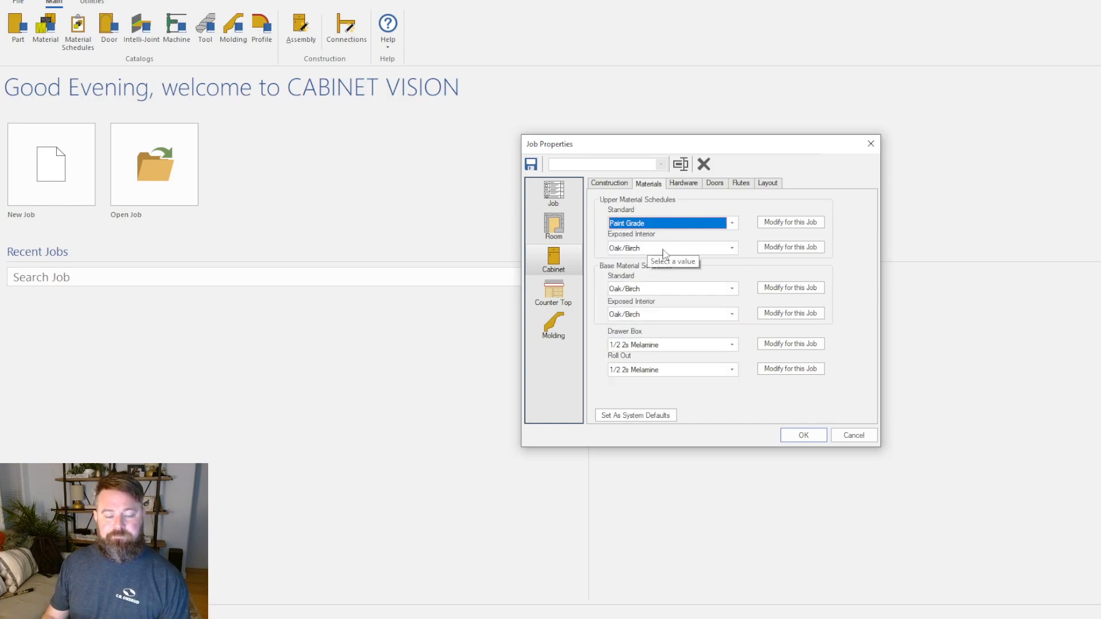
{"action": "left_click", "coordinate": [705, 250]}
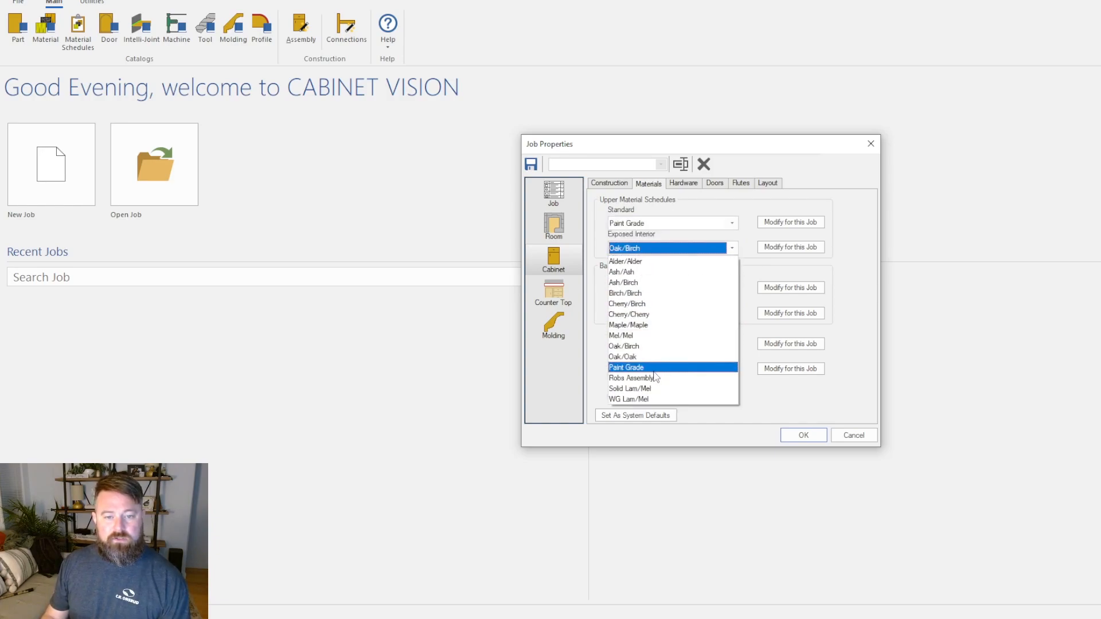
{"action": "left_click", "coordinate": [656, 374]}
{"action": "left_click", "coordinate": [666, 290]}
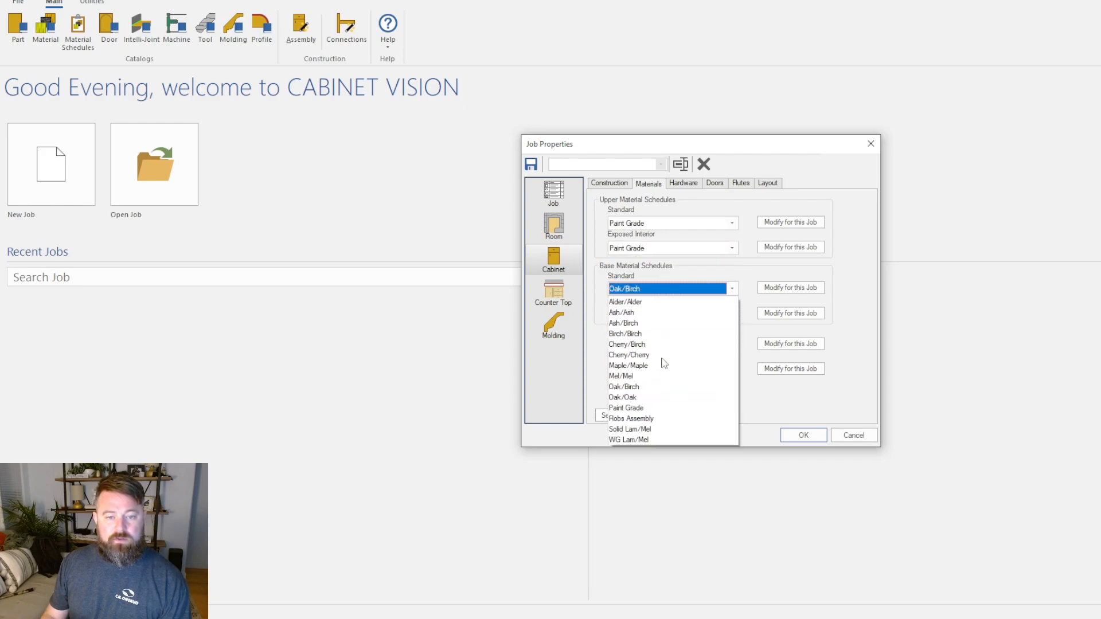
{"action": "left_click", "coordinate": [654, 409]}
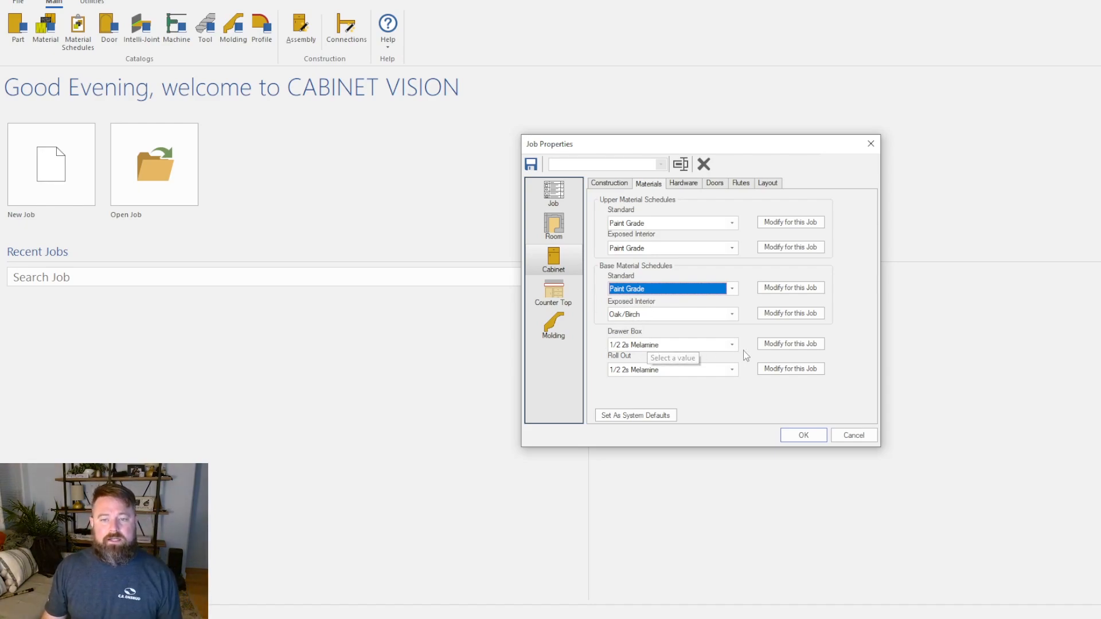
{"action": "left_click", "coordinate": [717, 346]}
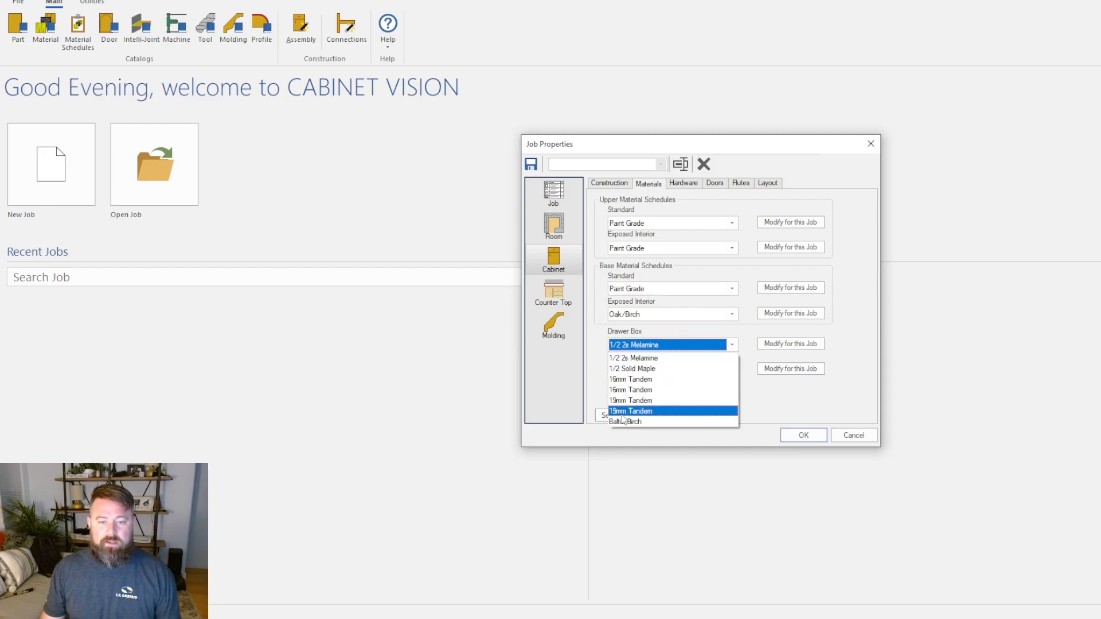
{"action": "left_click", "coordinate": [646, 358]}
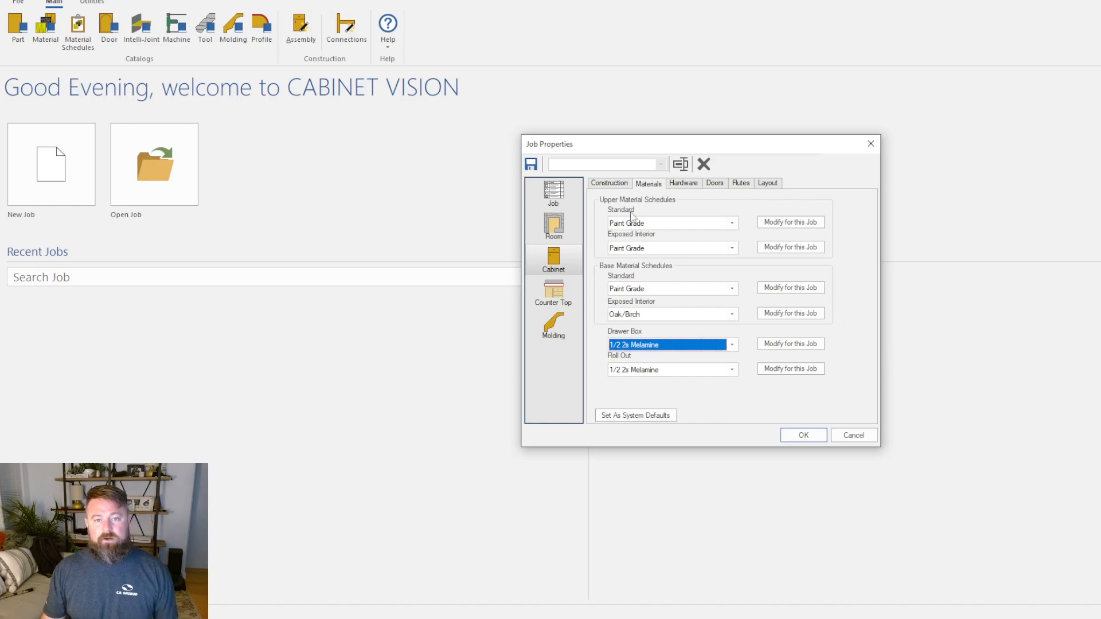
Step: Revisit the cabinet construction settings and open the job-specific modification of the upper standard material schedule
{"action": "left_click", "coordinate": [608, 183]}
{"action": "left_click", "coordinate": [648, 183]}
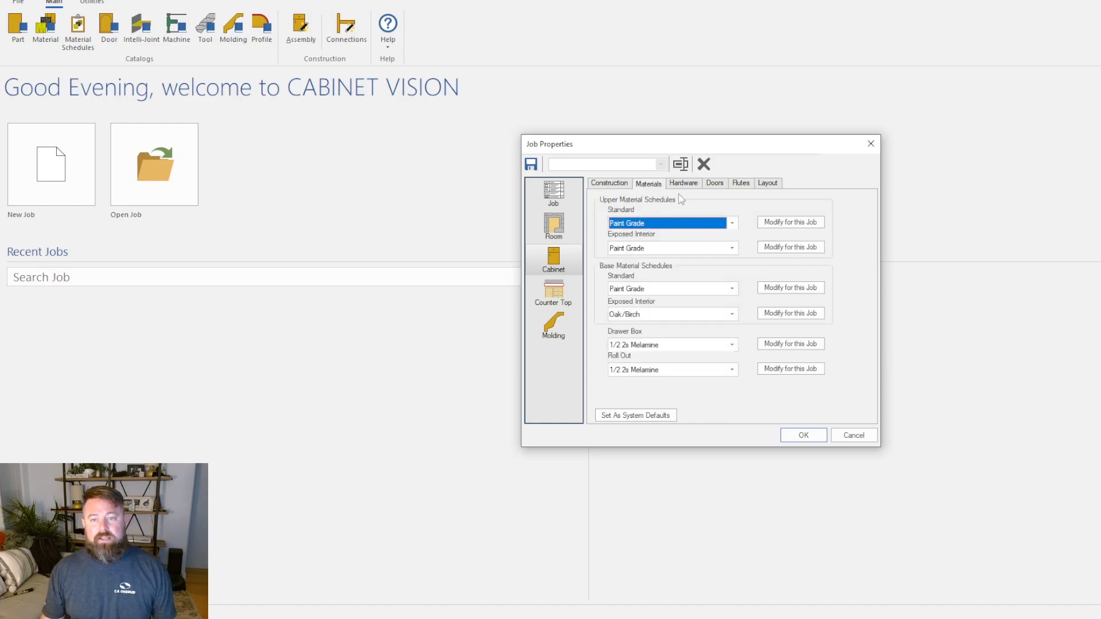
{"action": "left_click", "coordinate": [791, 224]}
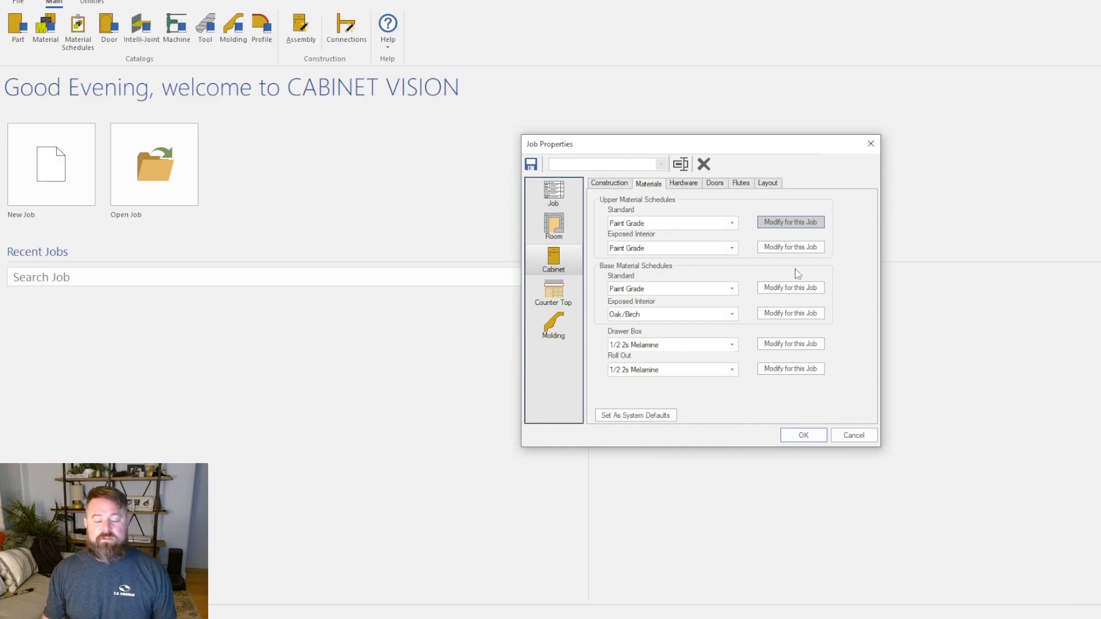
Step: Review the cabinet pull schedule choices and set the drawer guide schedule to Accuride 3832
{"action": "left_click", "coordinate": [683, 183]}
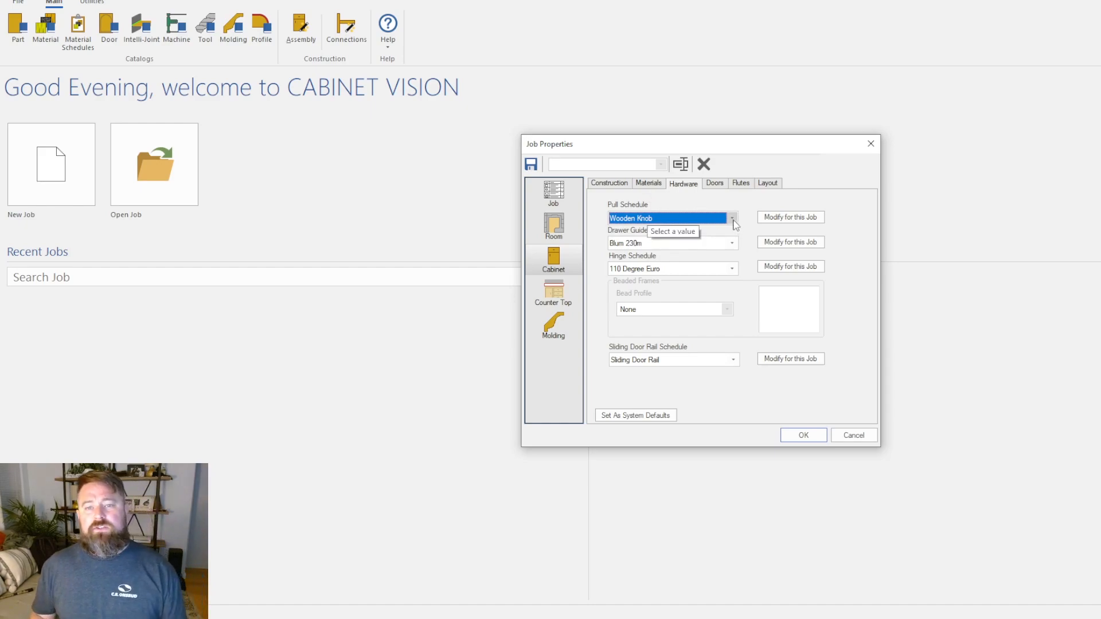
{"action": "left_click", "coordinate": [714, 218]}
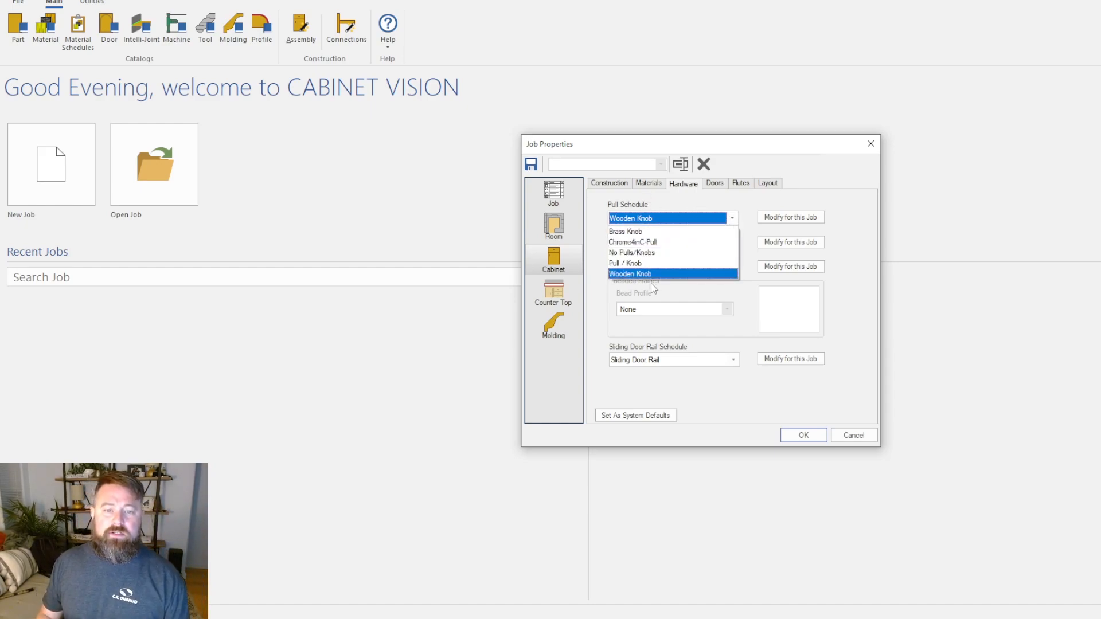
{"action": "left_click", "coordinate": [695, 207]}
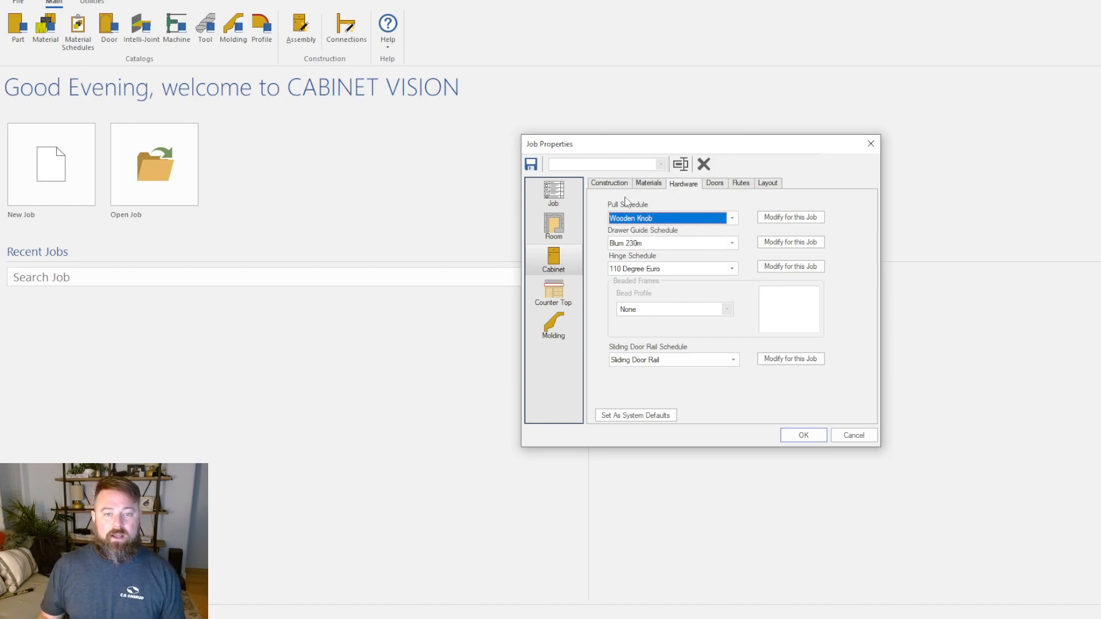
{"action": "left_click", "coordinate": [725, 244]}
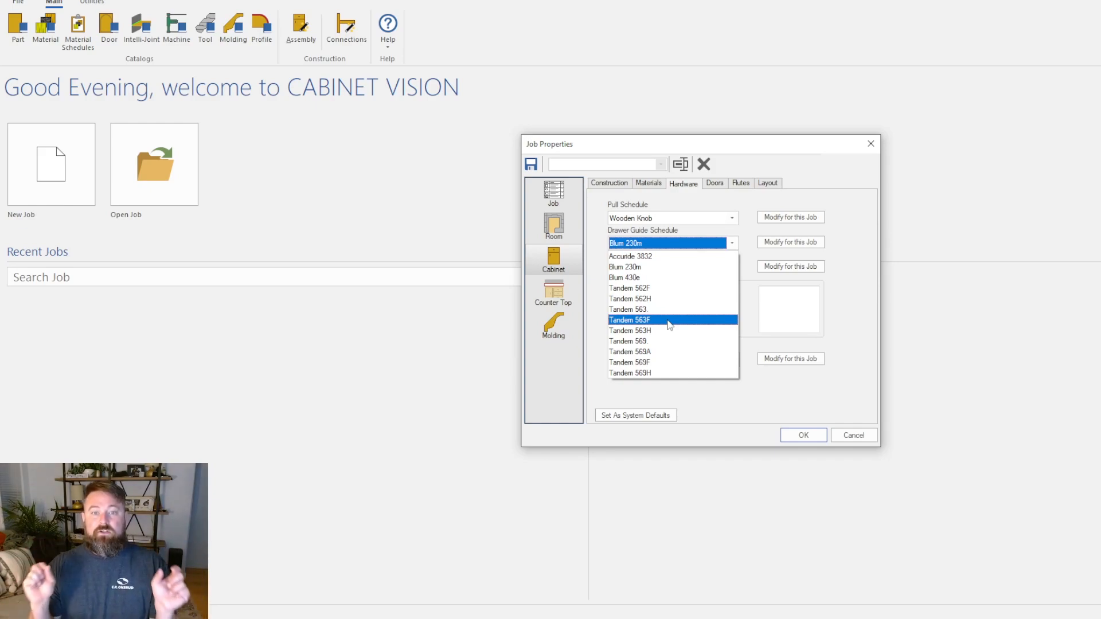
{"action": "left_click", "coordinate": [670, 257]}
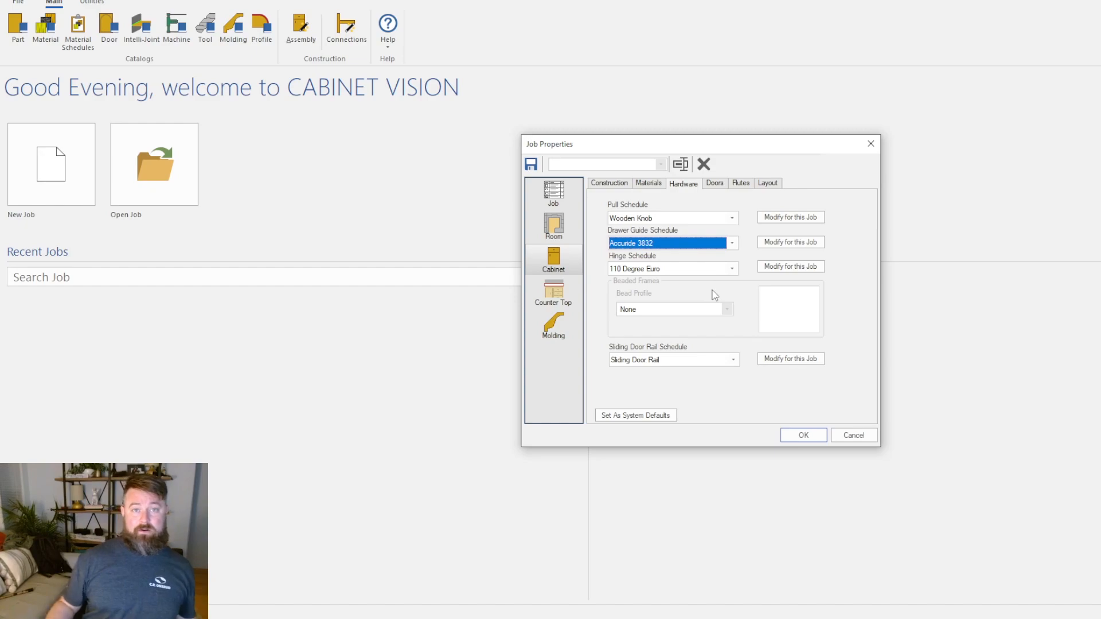
Step: Review the hinge schedule and sliding door rail schedule choices in the cabinet hardware settings, leaving the selections as they are
{"action": "left_click", "coordinate": [665, 268]}
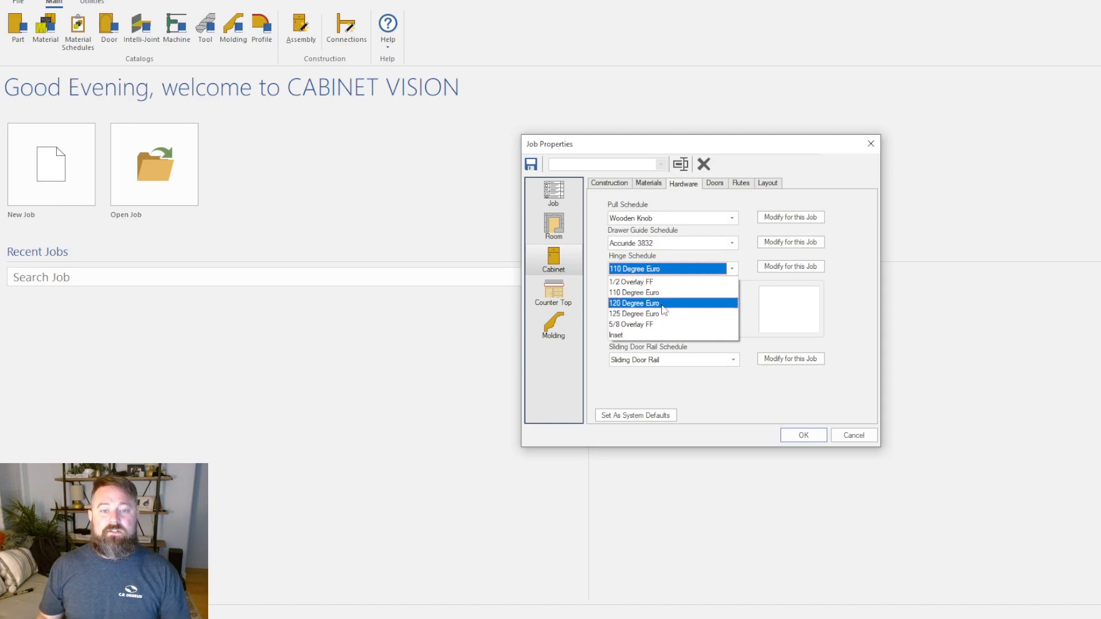
{"action": "left_click", "coordinate": [745, 250]}
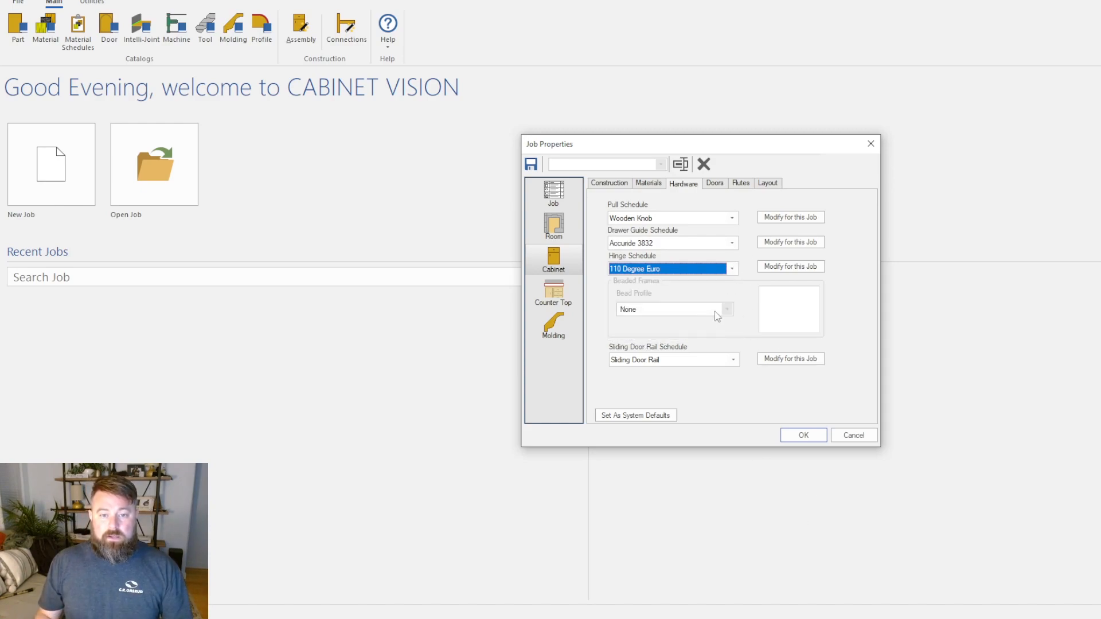
{"action": "left_click", "coordinate": [658, 359]}
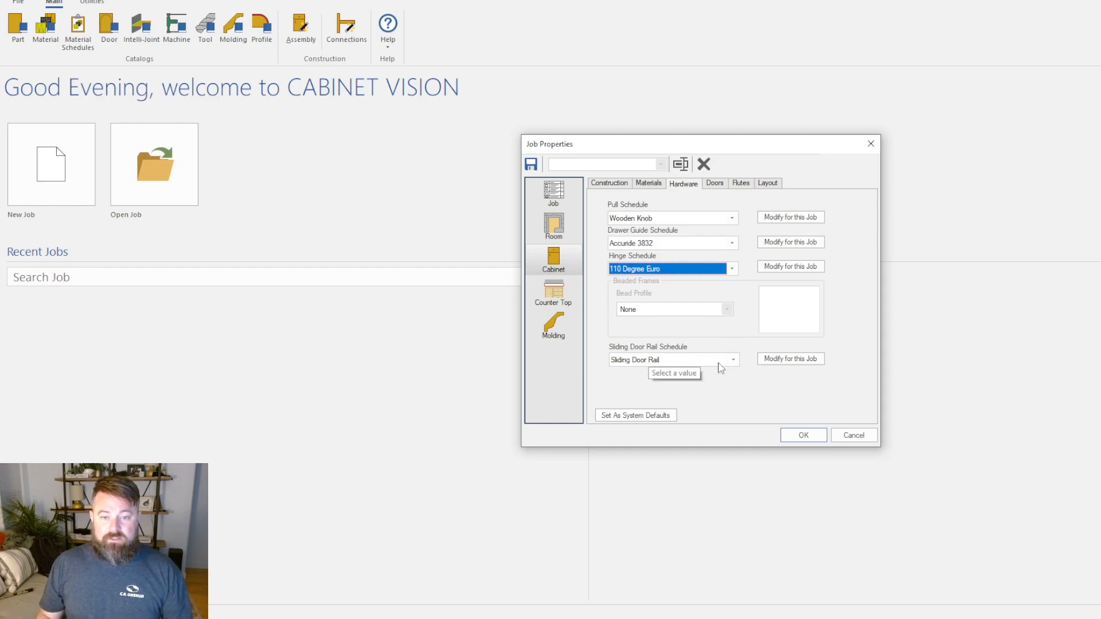
{"action": "left_click", "coordinate": [659, 374]}
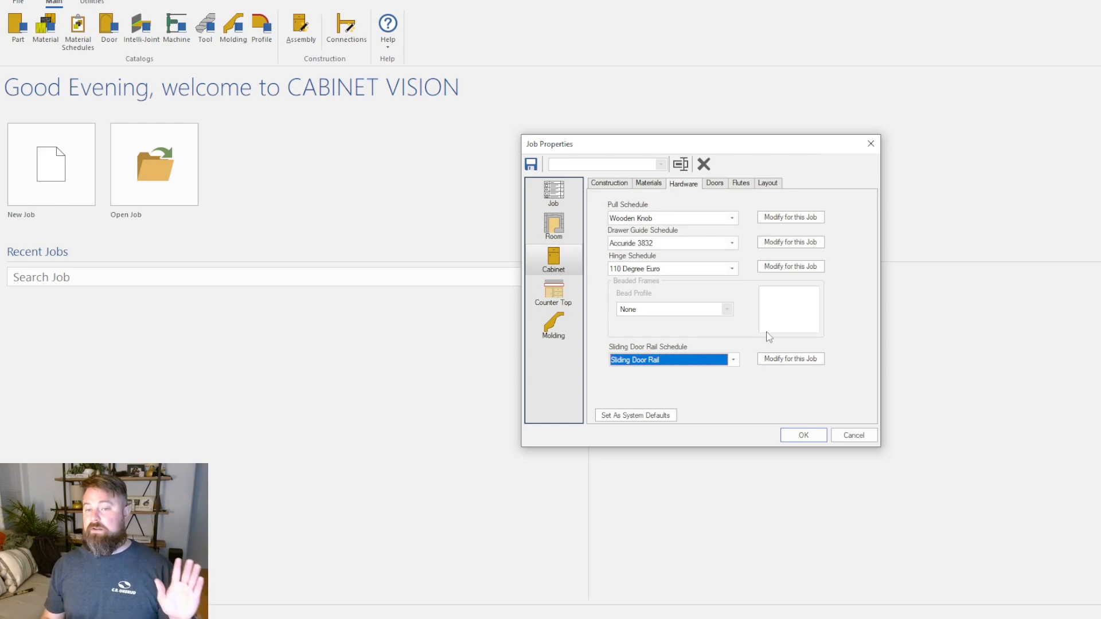
Step: Review the cabinet door settings and their groups for all, base, drawer, upper and end panel doors
{"action": "left_click", "coordinate": [712, 185]}
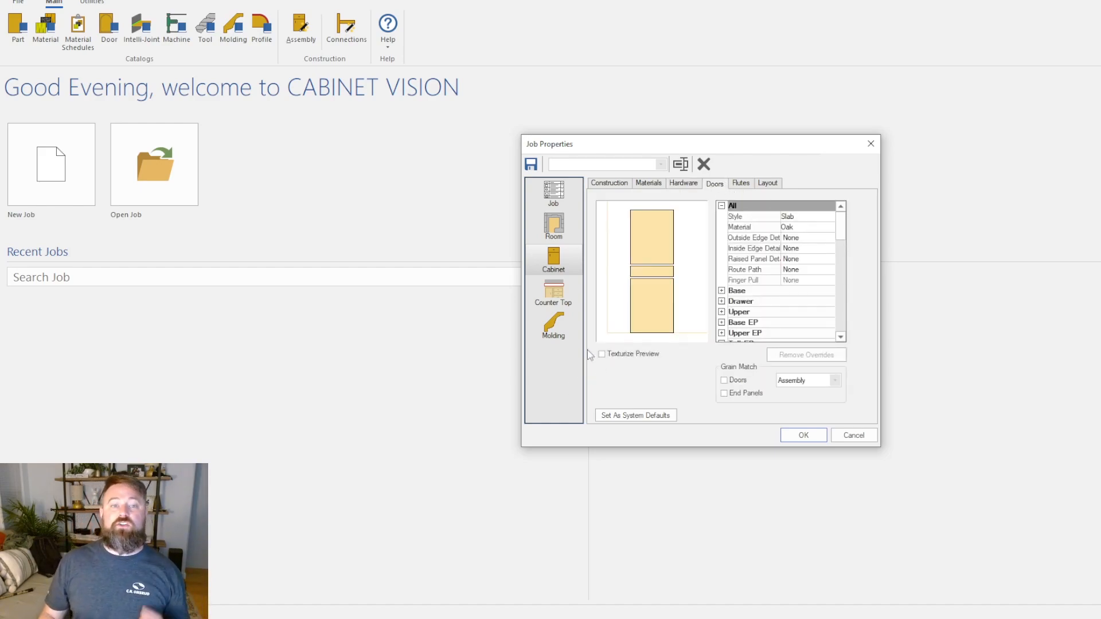
{"action": "scroll", "coordinate": [700, 235], "scroll_direction": "down", "scroll_amount": 2}
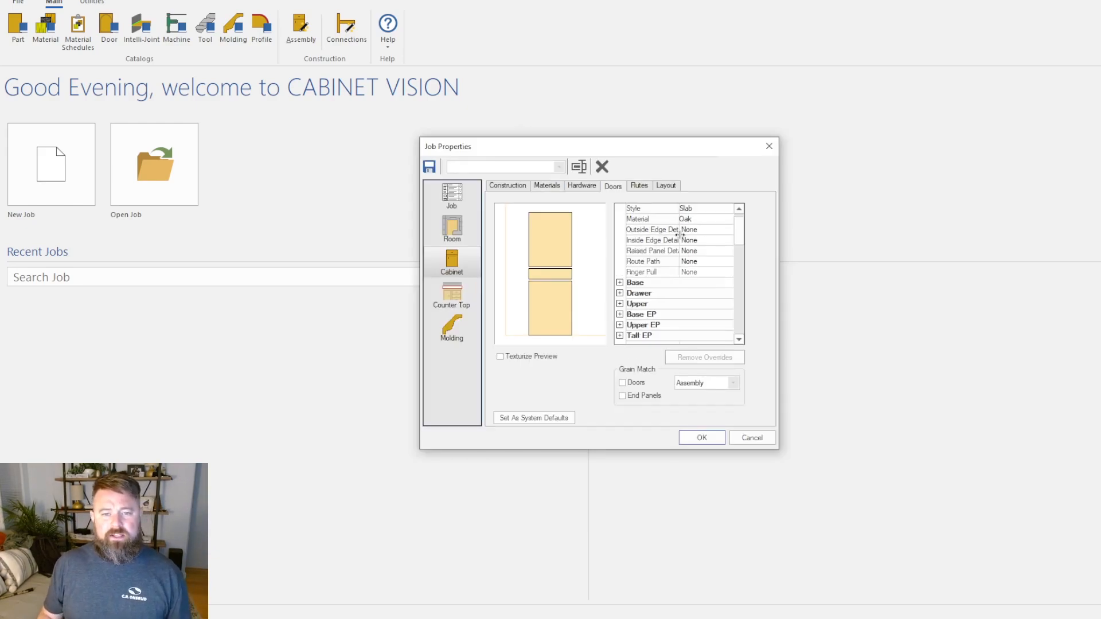
{"action": "scroll", "coordinate": [617, 338], "scroll_direction": "up", "scroll_amount": 2}
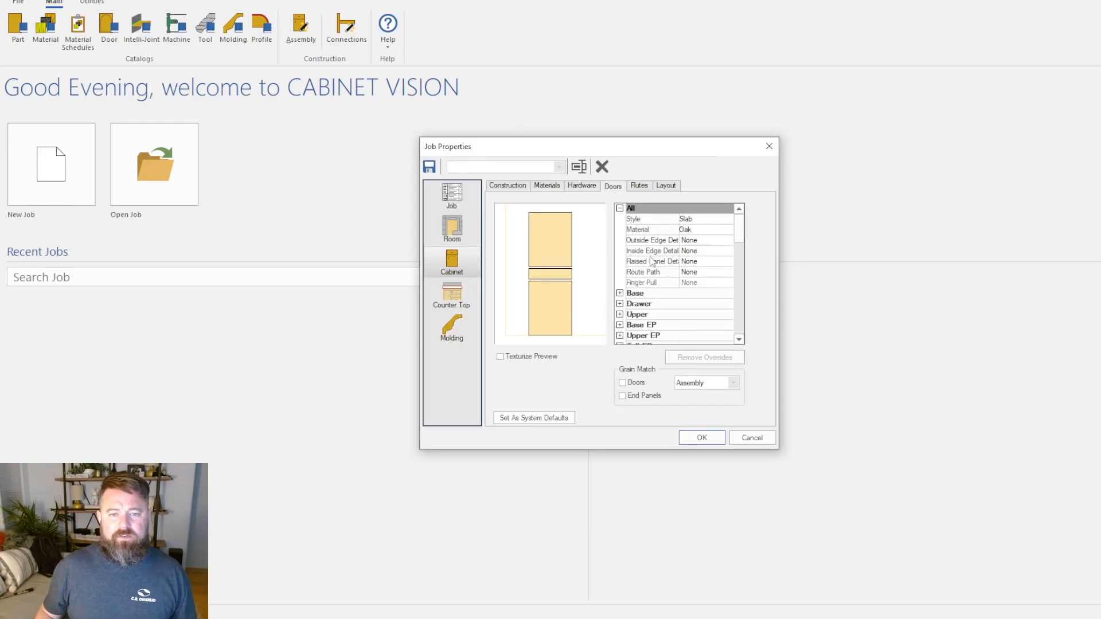
{"action": "left_click", "coordinate": [619, 208]}
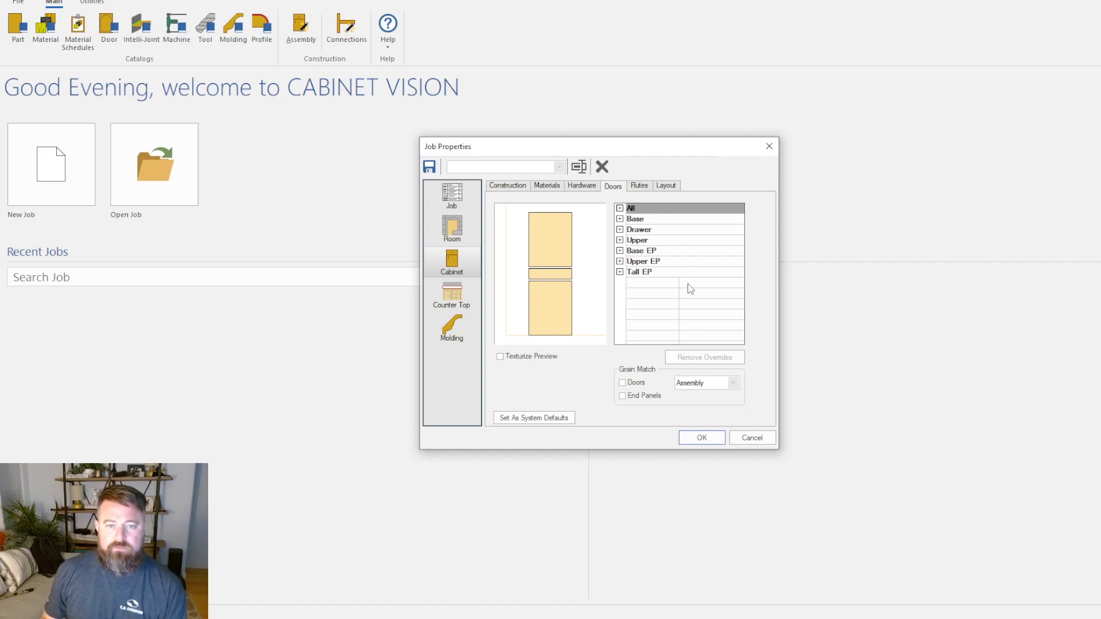
{"action": "left_click", "coordinate": [619, 208]}
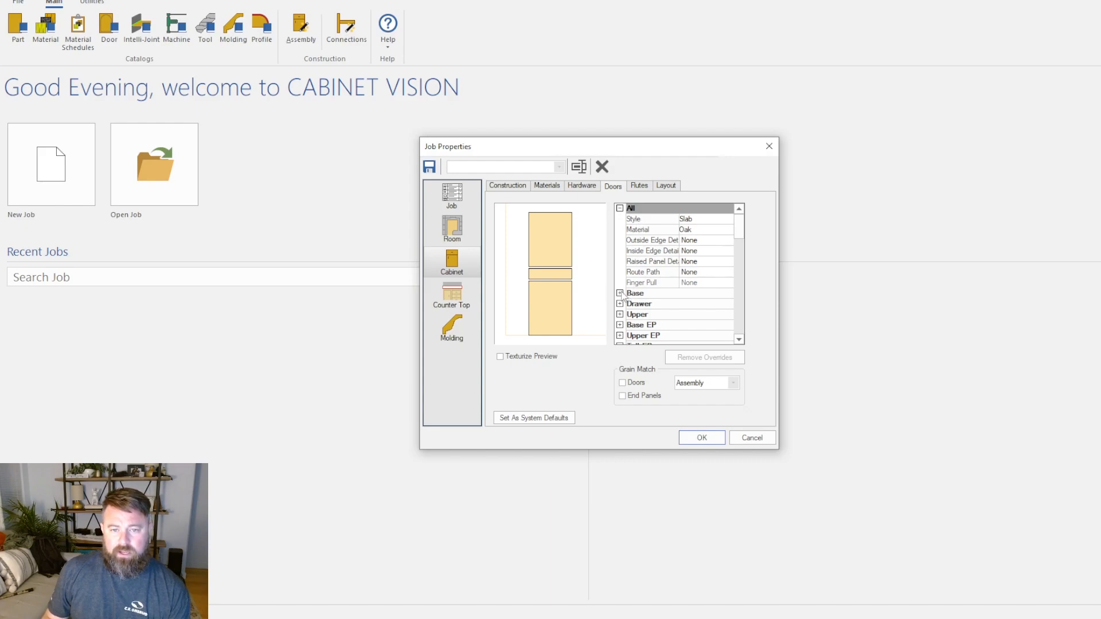
Step: Open the style selection for all doors and browse the door catalog's categories, from Routed MDF and Raised Panel through Slab and MDF
{"action": "left_click", "coordinate": [727, 220]}
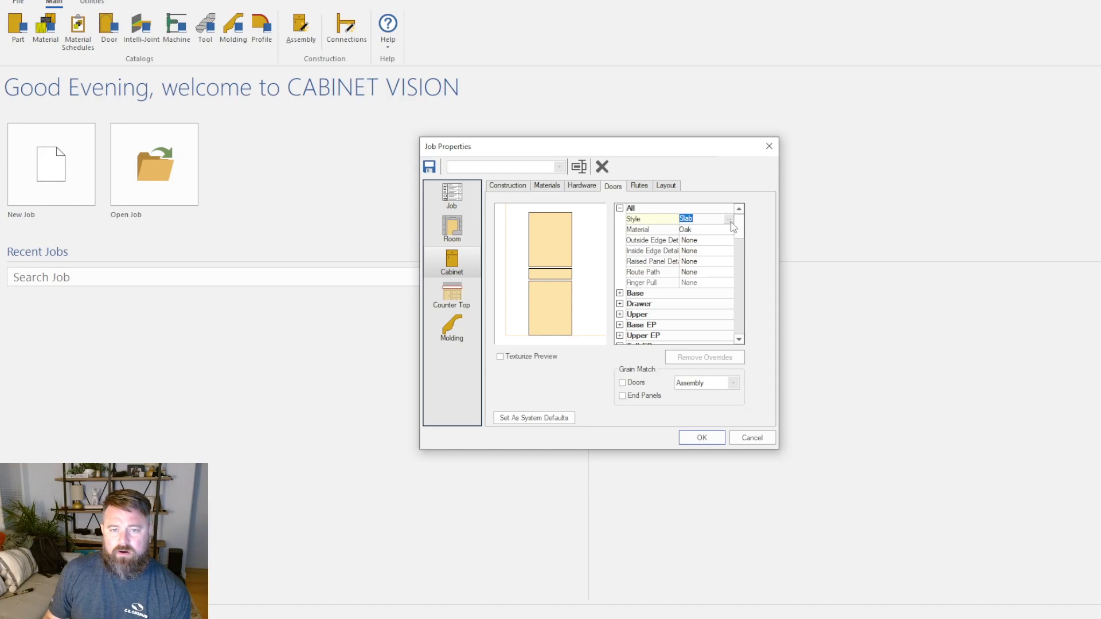
{"action": "left_click", "coordinate": [729, 220]}
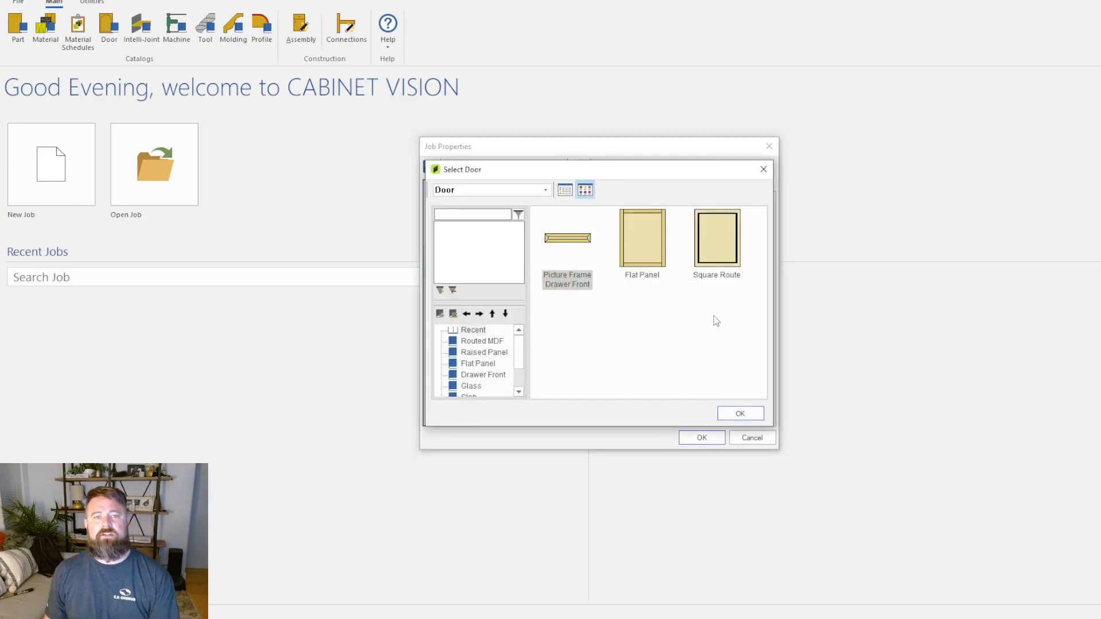
{"action": "left_click", "coordinate": [472, 330]}
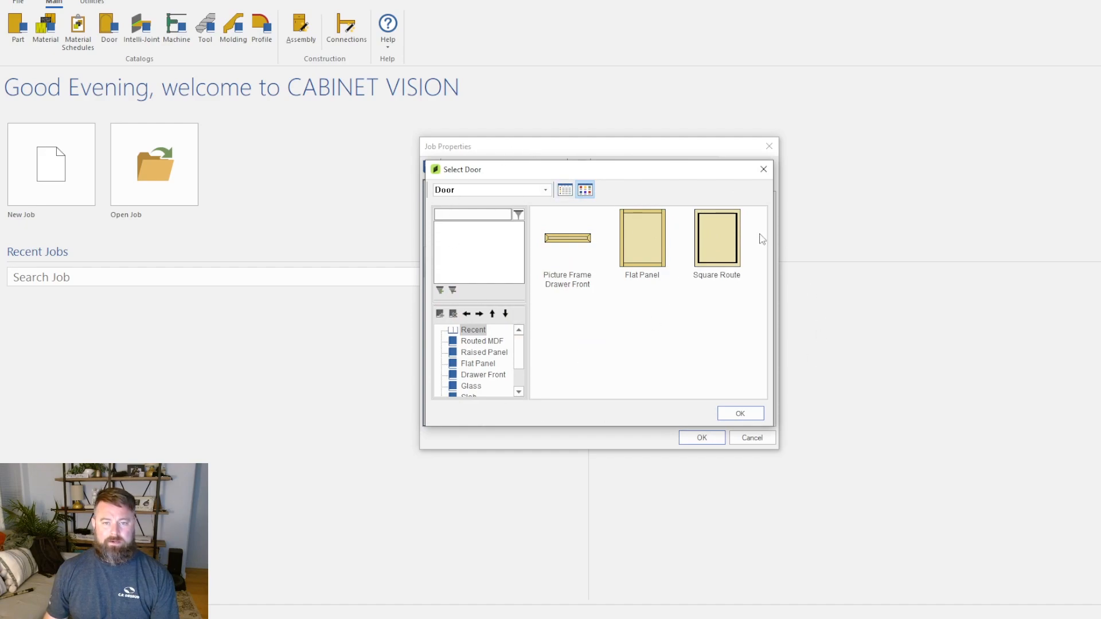
{"action": "left_click", "coordinate": [564, 190]}
{"action": "left_click", "coordinate": [585, 190]}
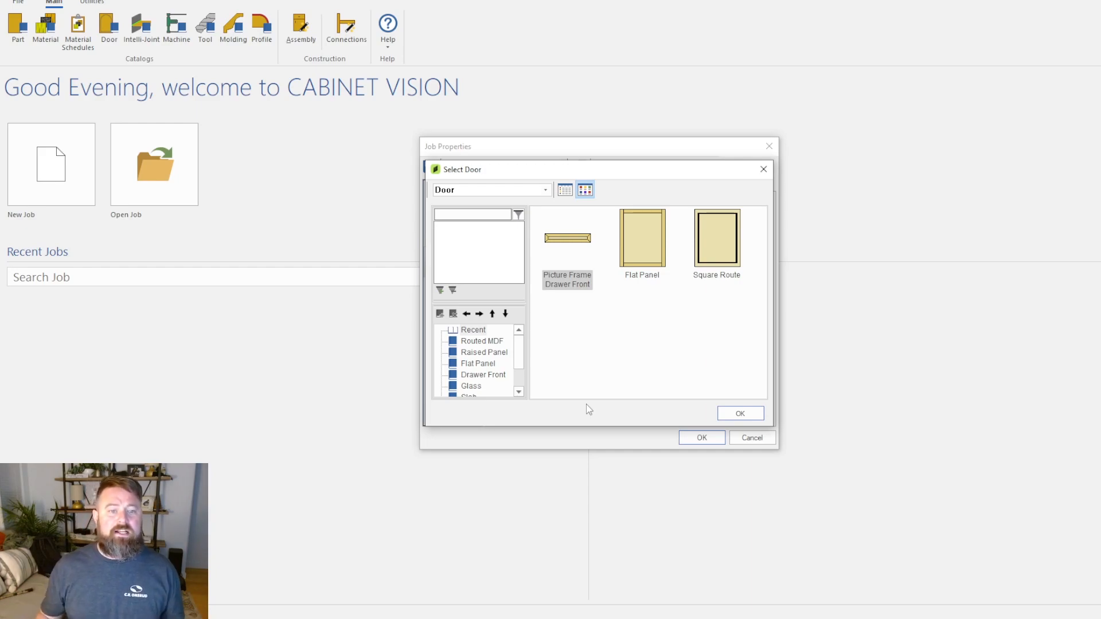
{"action": "scroll", "coordinate": [491, 356], "scroll_direction": "down", "scroll_amount": 1}
{"action": "scroll", "coordinate": [487, 364], "scroll_direction": "up", "scroll_amount": 1}
{"action": "left_click", "coordinate": [487, 342]}
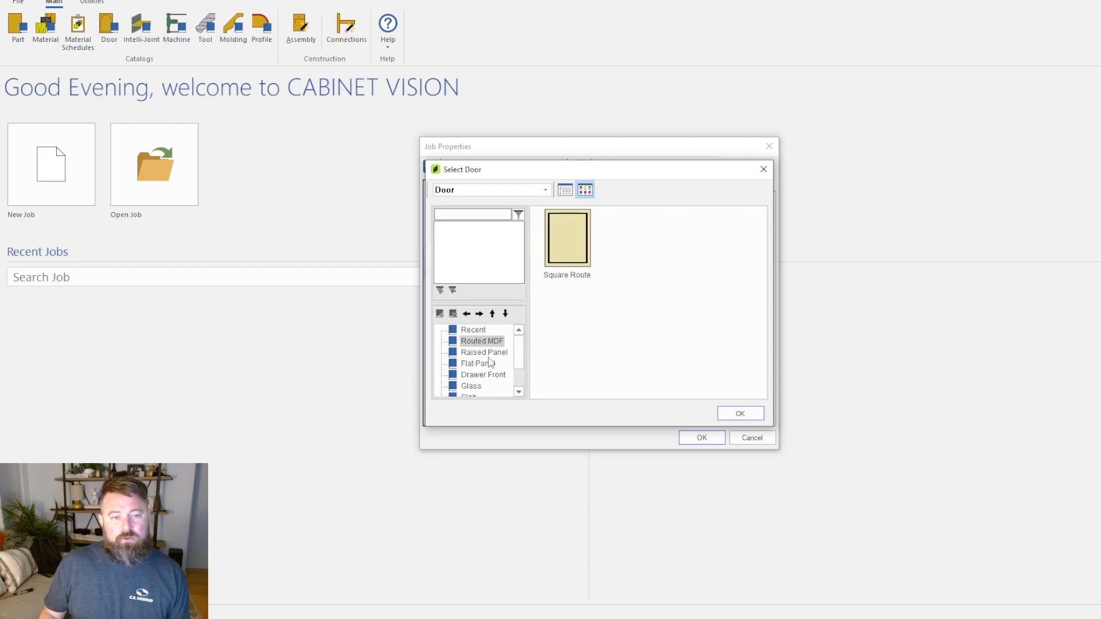
{"action": "left_click", "coordinate": [487, 352]}
{"action": "left_click", "coordinate": [486, 363]}
{"action": "left_click", "coordinate": [483, 375]}
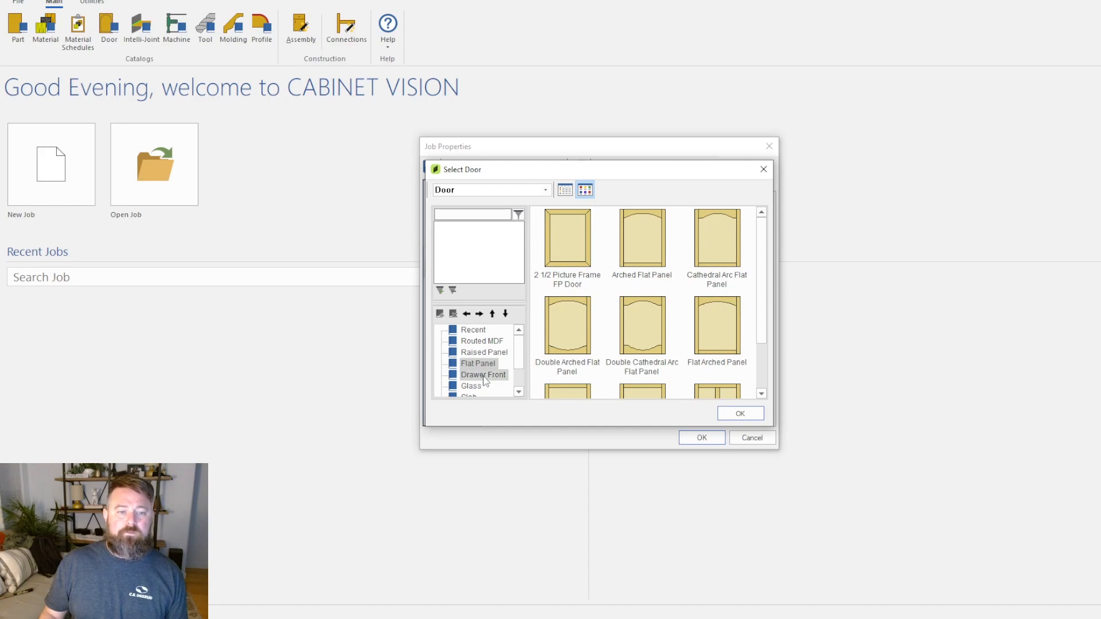
{"action": "scroll", "coordinate": [486, 378], "scroll_direction": "down", "scroll_amount": 1}
{"action": "left_click", "coordinate": [479, 354]}
{"action": "left_click", "coordinate": [470, 364]}
{"action": "left_click", "coordinate": [471, 375]}
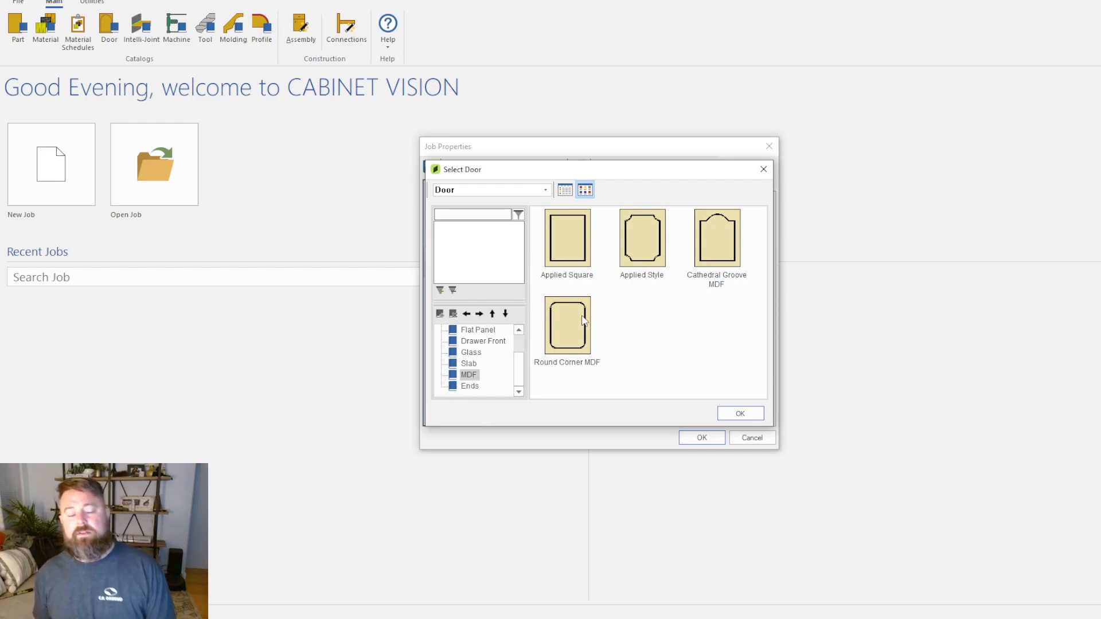
{"action": "scroll", "coordinate": [493, 376], "scroll_direction": "up", "scroll_amount": 1}
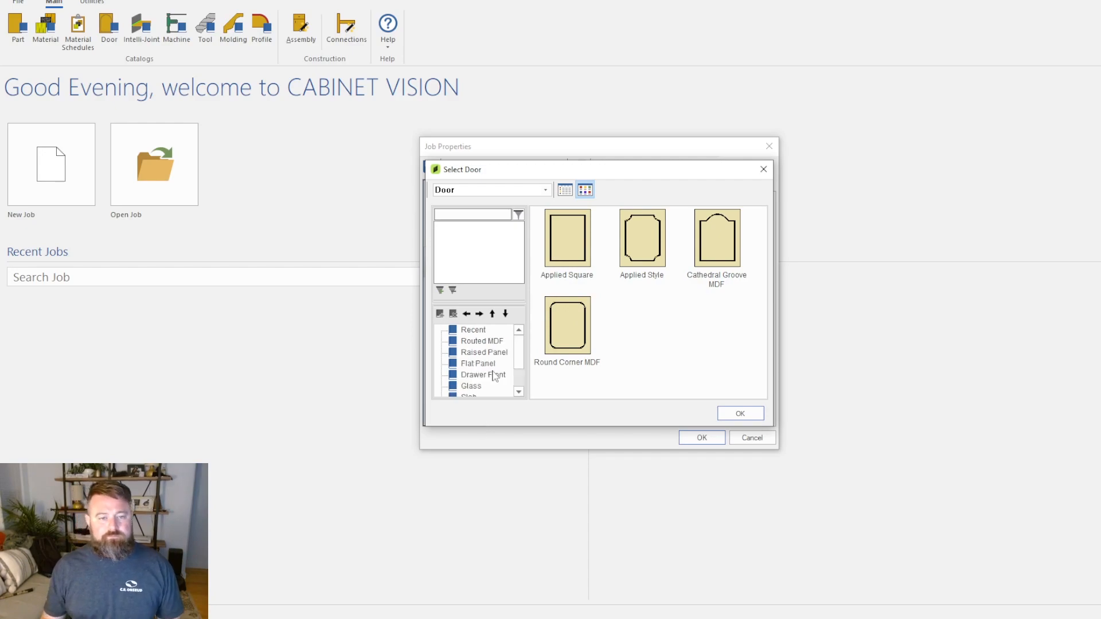
Step: Choose the recently used Flat Panel style for all doors and check the base and drawer door settings
{"action": "left_click", "coordinate": [483, 331]}
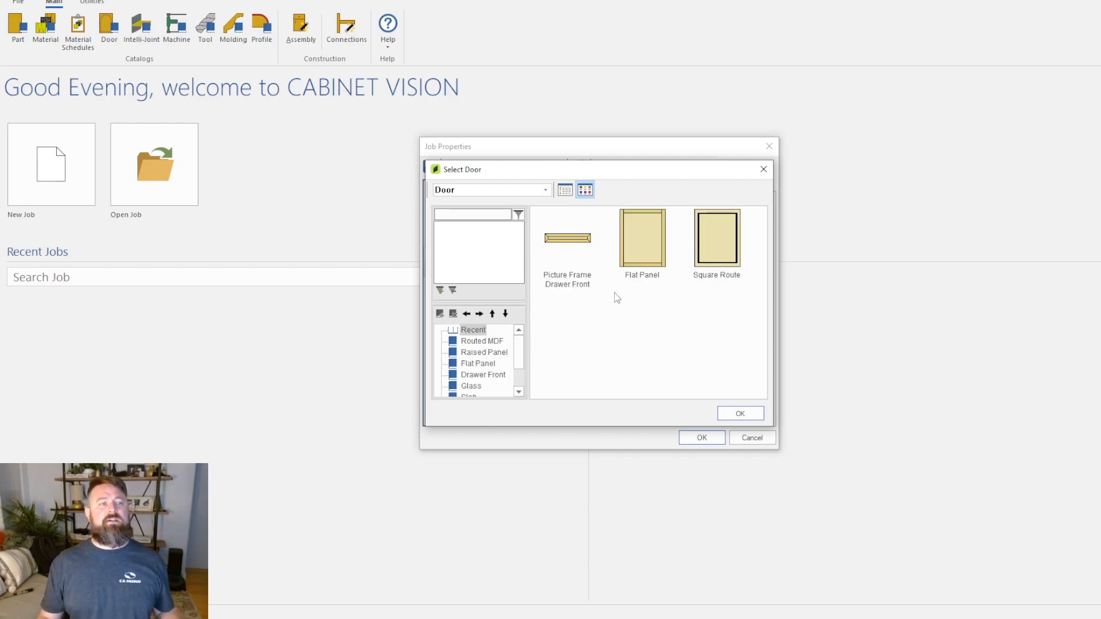
{"action": "double_click", "coordinate": [651, 238]}
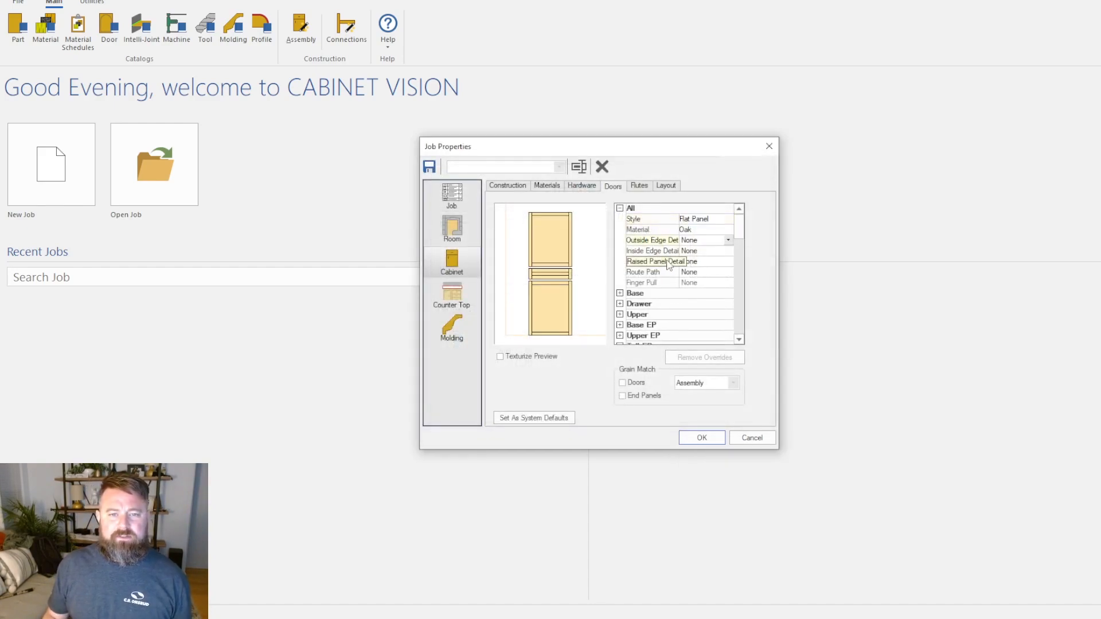
{"action": "left_click", "coordinate": [620, 293]}
{"action": "scroll", "coordinate": [690, 319], "scroll_direction": "down", "scroll_amount": 1}
{"action": "scroll", "coordinate": [628, 321], "scroll_direction": "down", "scroll_amount": 3}
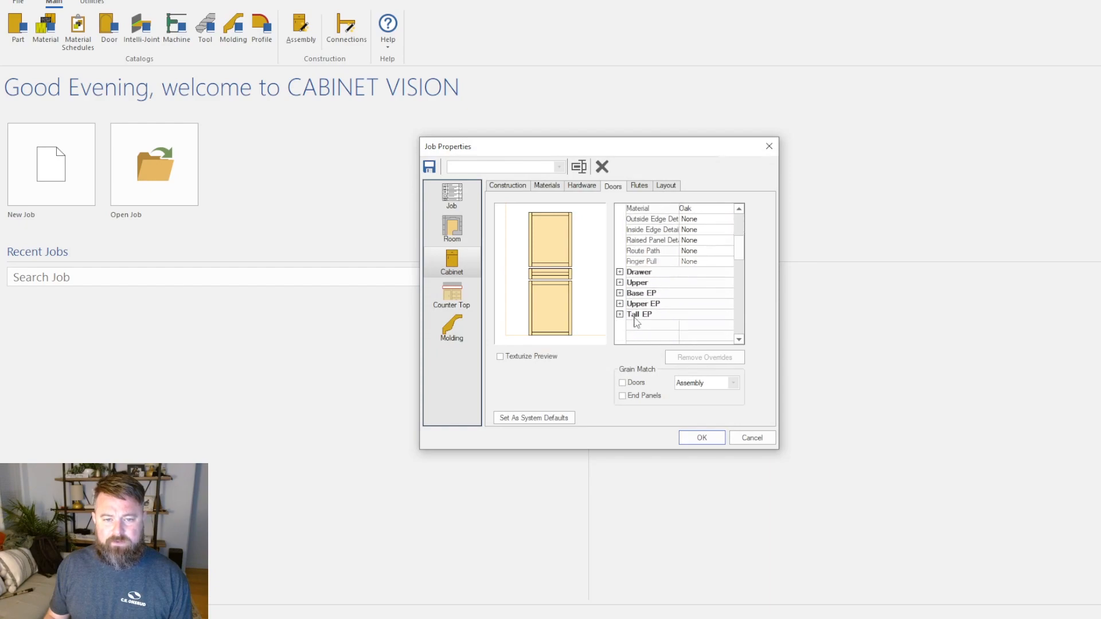
{"action": "left_click", "coordinate": [620, 272]}
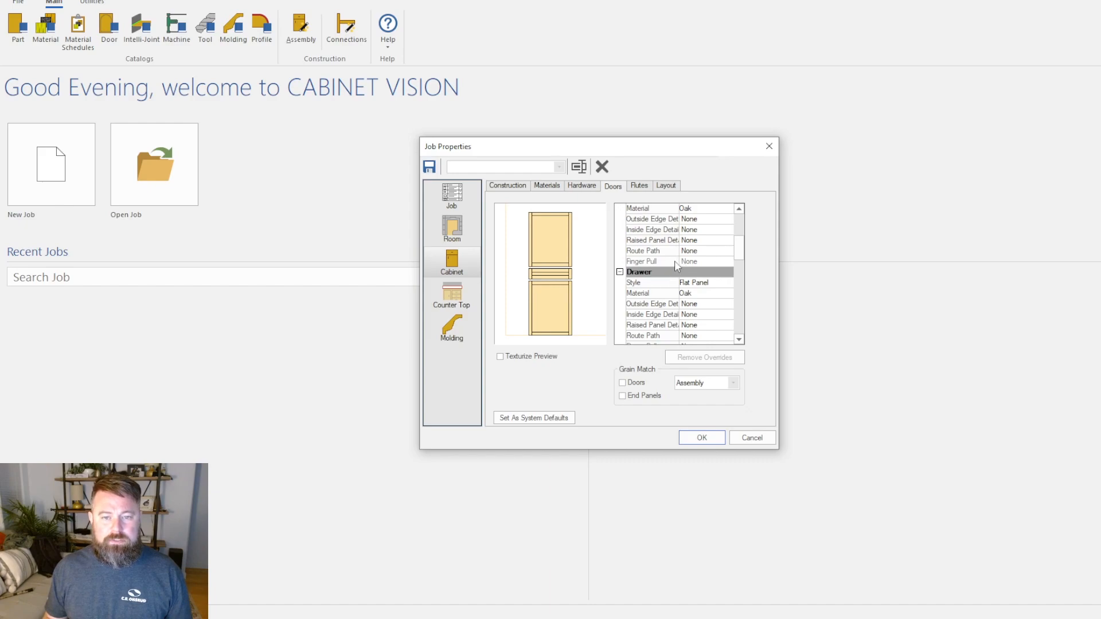
Step: Examine the cabinet flute settings, including style, margins, spacing, width, depth, number of flutes and tool
{"action": "left_click", "coordinate": [644, 187]}
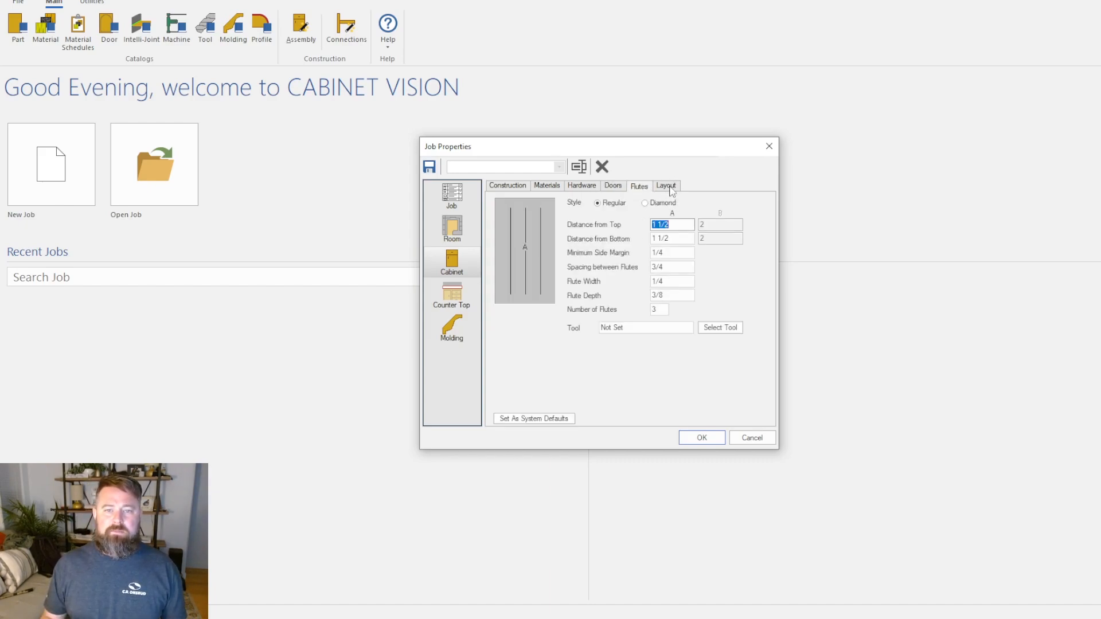
{"action": "left_click", "coordinate": [671, 189]}
{"action": "left_click", "coordinate": [647, 191]}
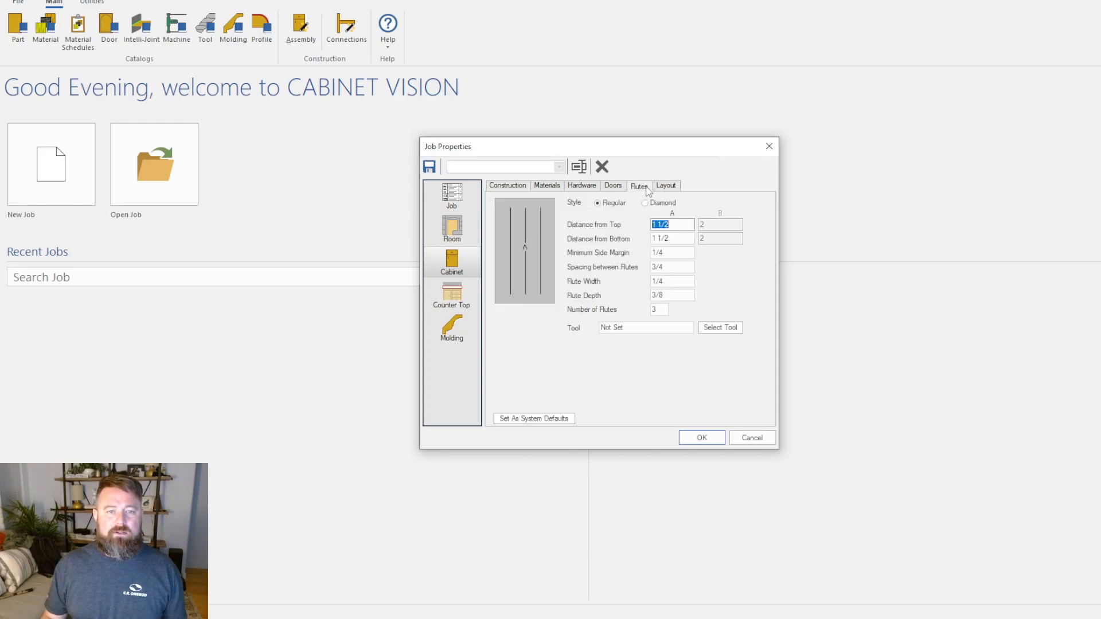
{"action": "left_click", "coordinate": [622, 191]}
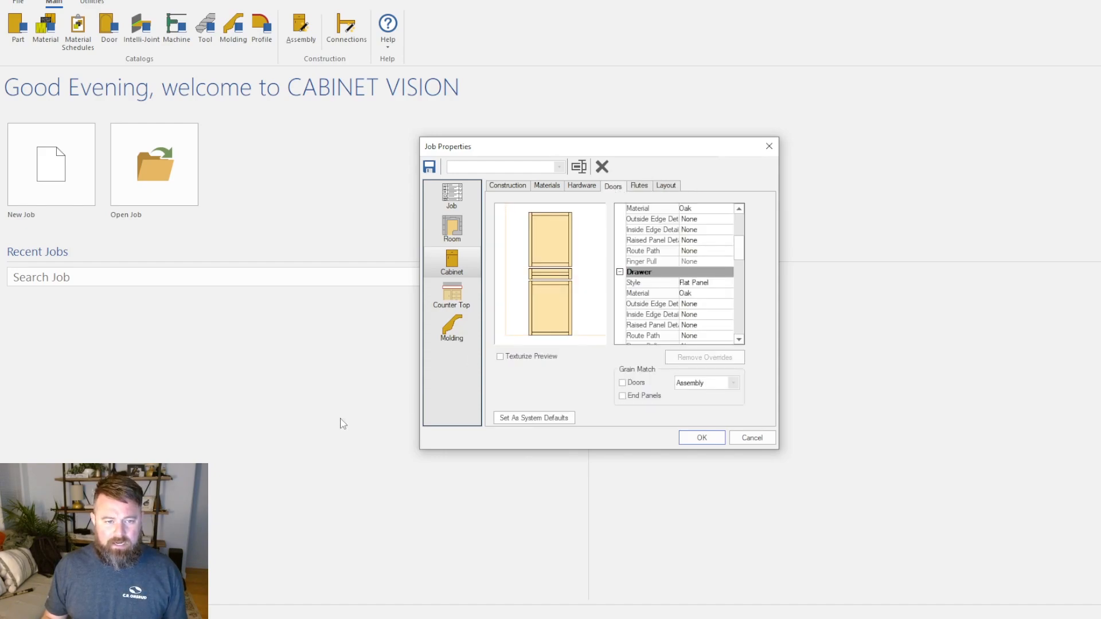
{"action": "left_click", "coordinate": [640, 187]}
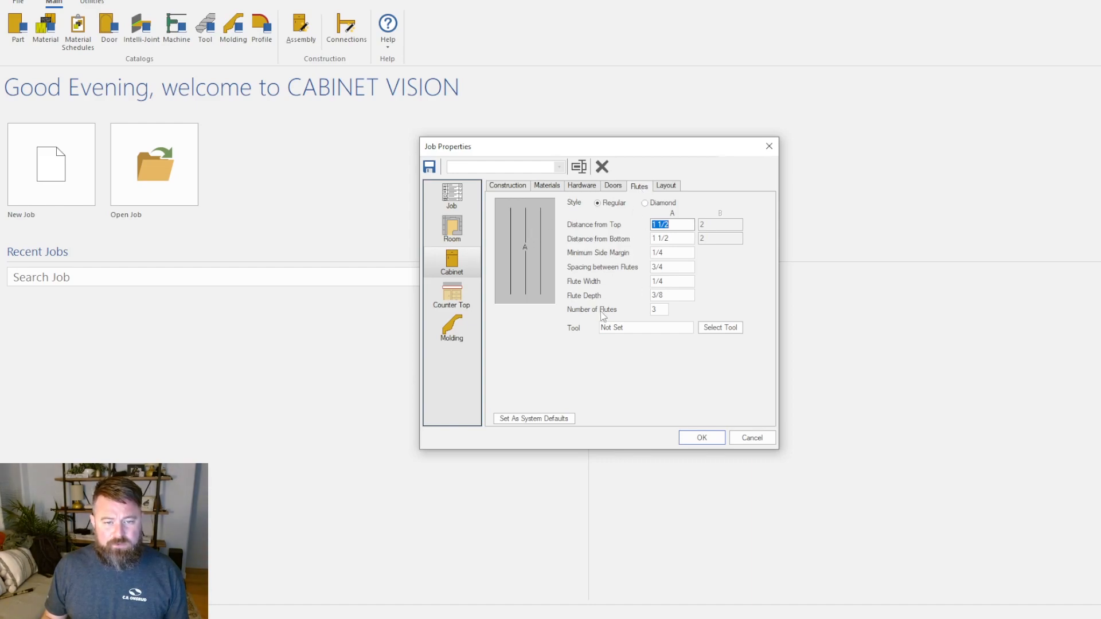
Step: Review the default layout heights and depths for base, upper, tall and vanity cabinets
{"action": "left_click", "coordinate": [674, 192]}
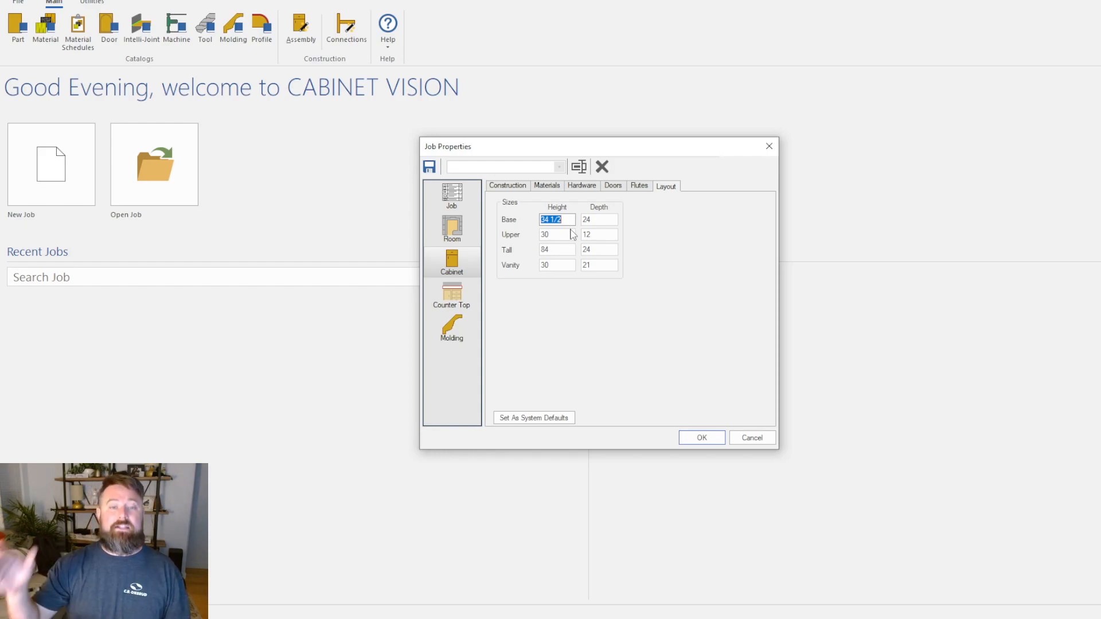
{"action": "left_click", "coordinate": [602, 220]}
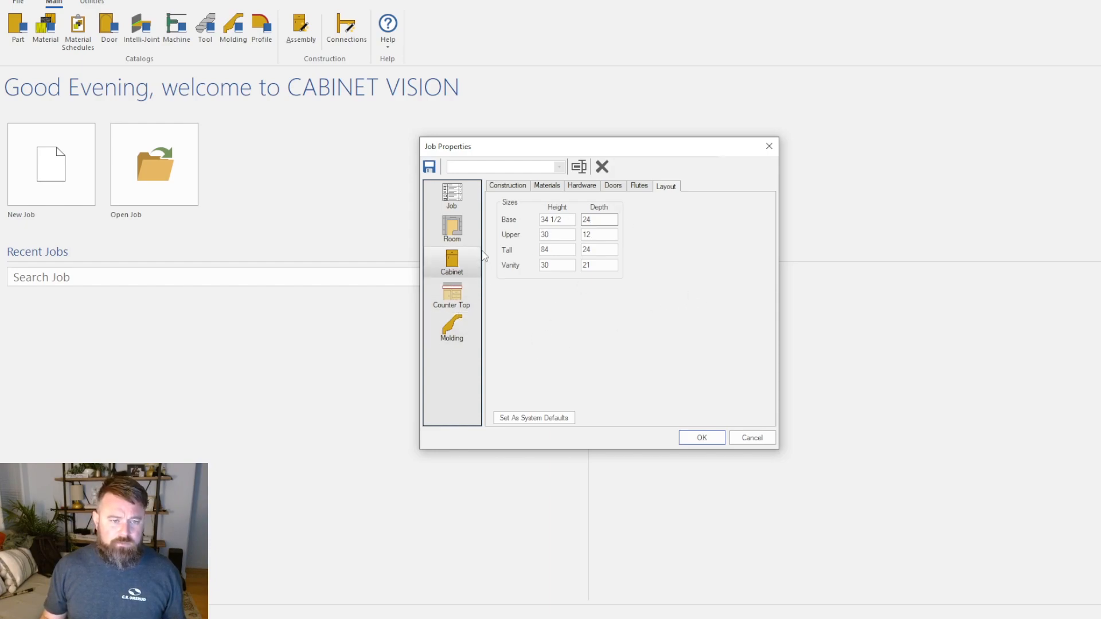
{"action": "key", "text": "shift+Tab"}
Step: Open the counter top's Sample construction method for modification in this job
{"action": "left_click", "coordinate": [457, 310]}
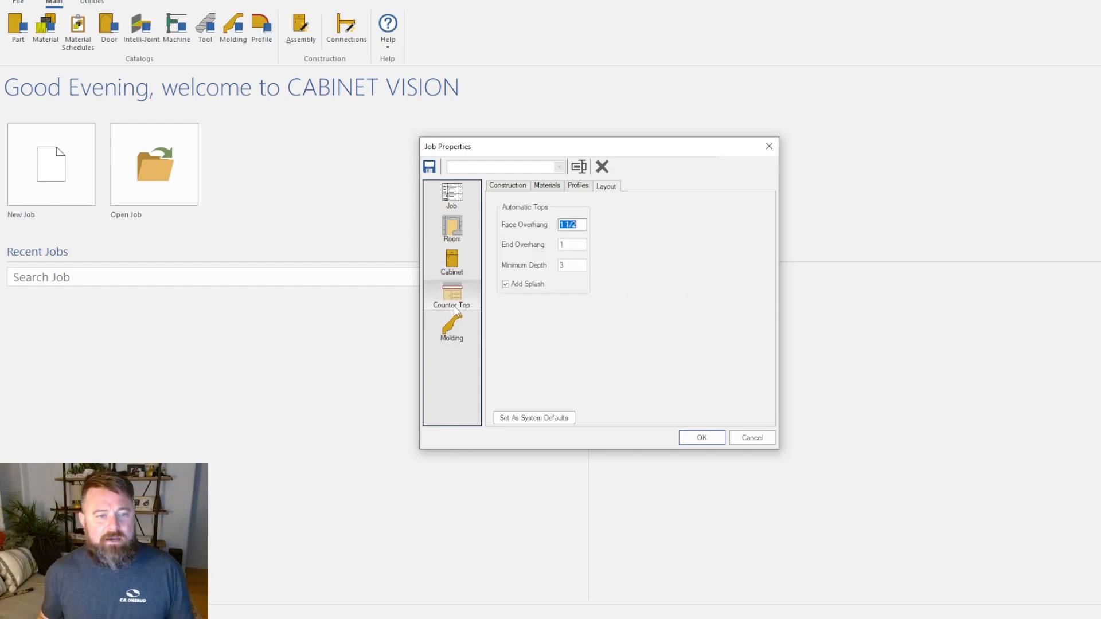
{"action": "left_click", "coordinate": [514, 186]}
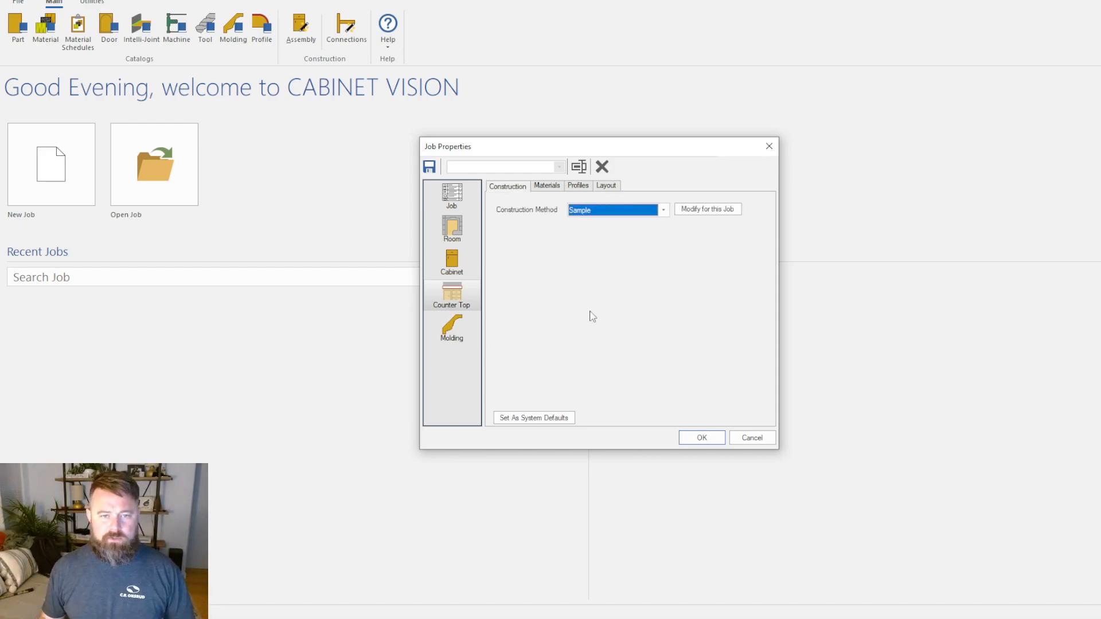
{"action": "left_click", "coordinate": [631, 214]}
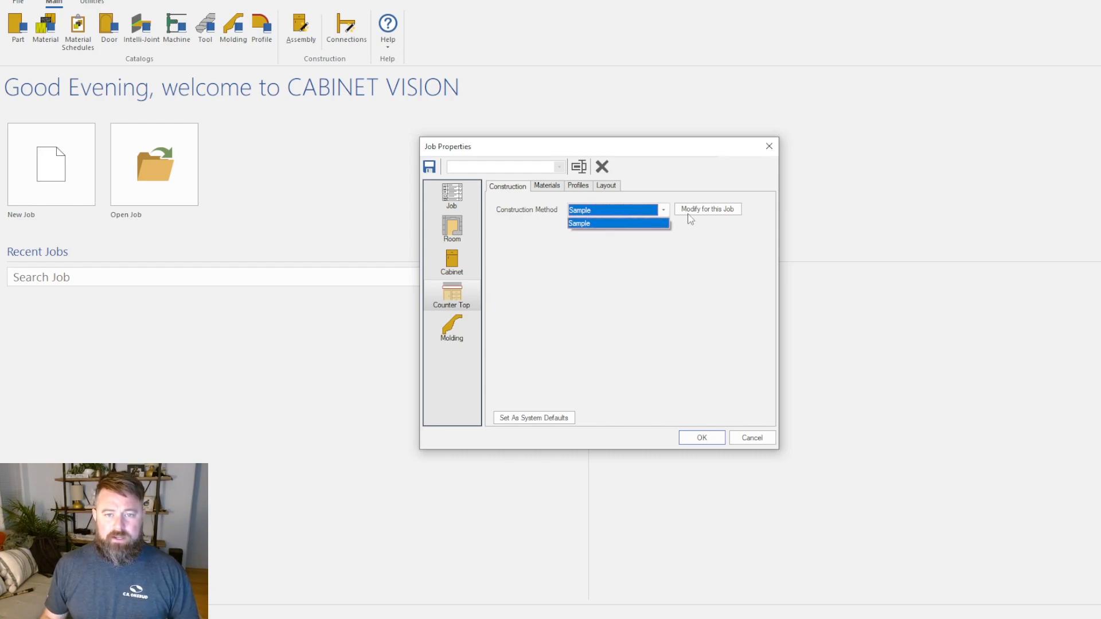
{"action": "left_click", "coordinate": [713, 214]}
{"action": "left_click", "coordinate": [715, 210]}
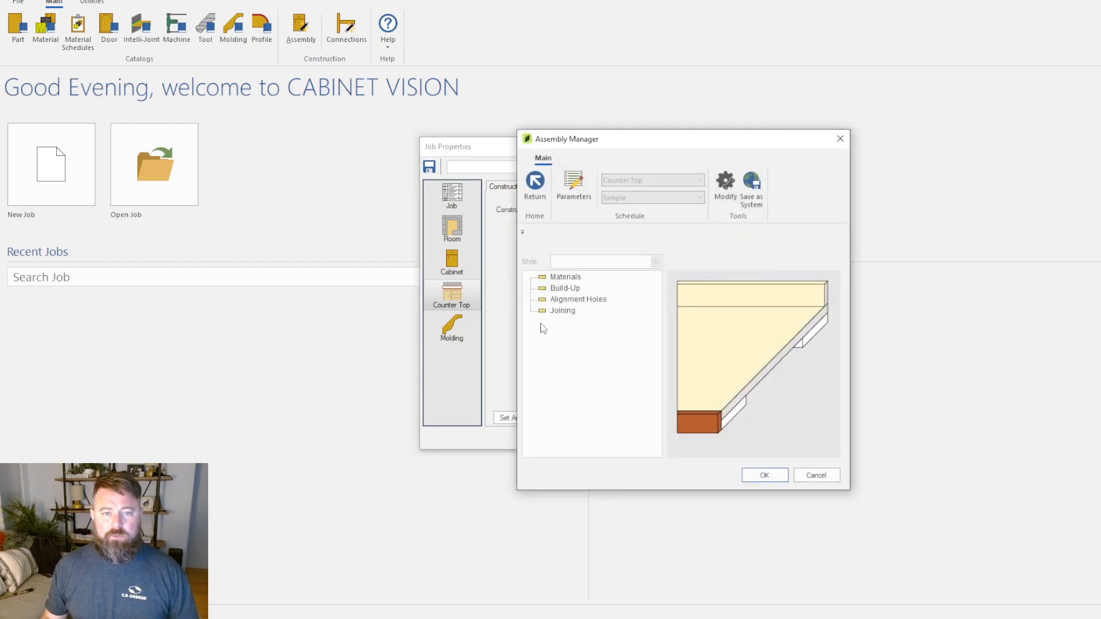
Step: Examine the materials, build-up, alignment holes and joining sections of the counter top construction, and leave them without saving changes
{"action": "left_click", "coordinate": [575, 278]}
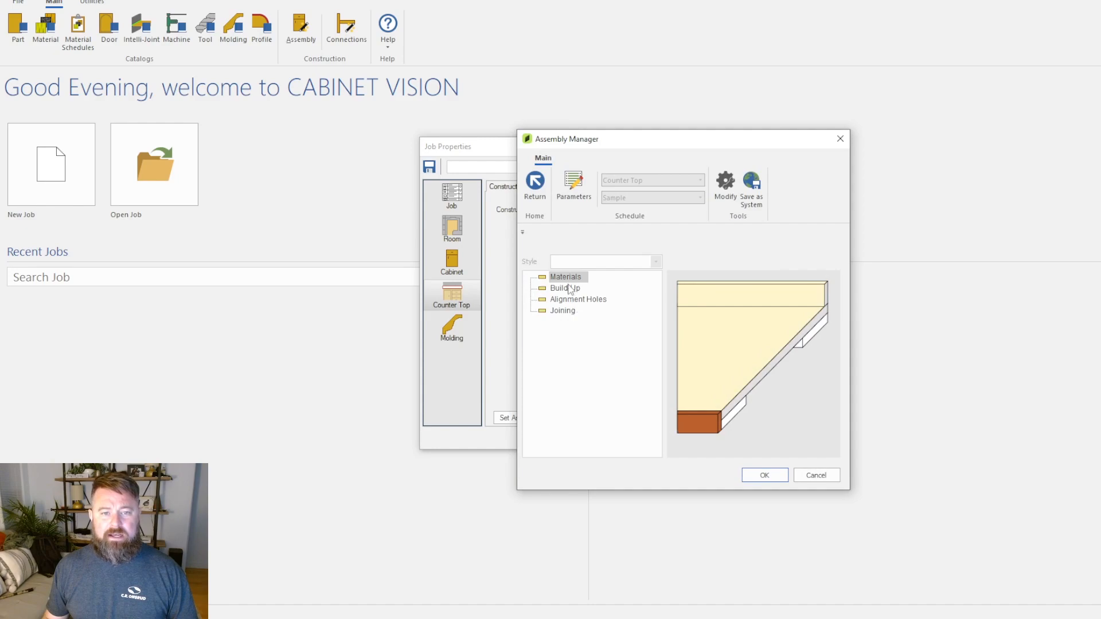
{"action": "left_click", "coordinate": [570, 289]}
{"action": "left_click", "coordinate": [571, 299]}
{"action": "left_click", "coordinate": [570, 312]}
{"action": "left_click", "coordinate": [571, 300]}
{"action": "left_click", "coordinate": [568, 290]}
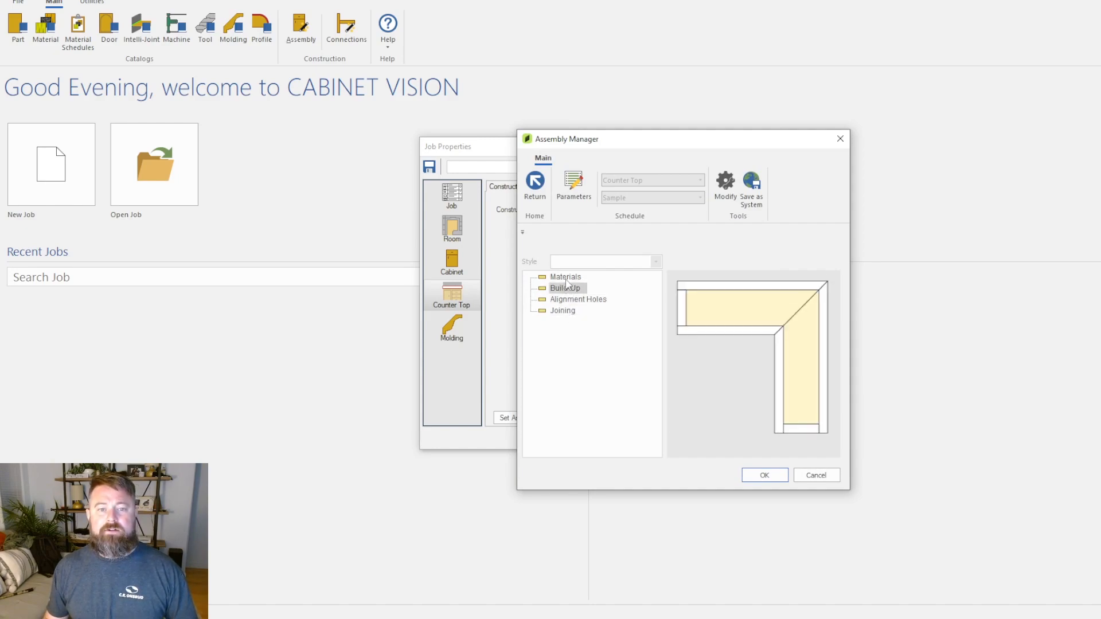
{"action": "left_click", "coordinate": [568, 277]}
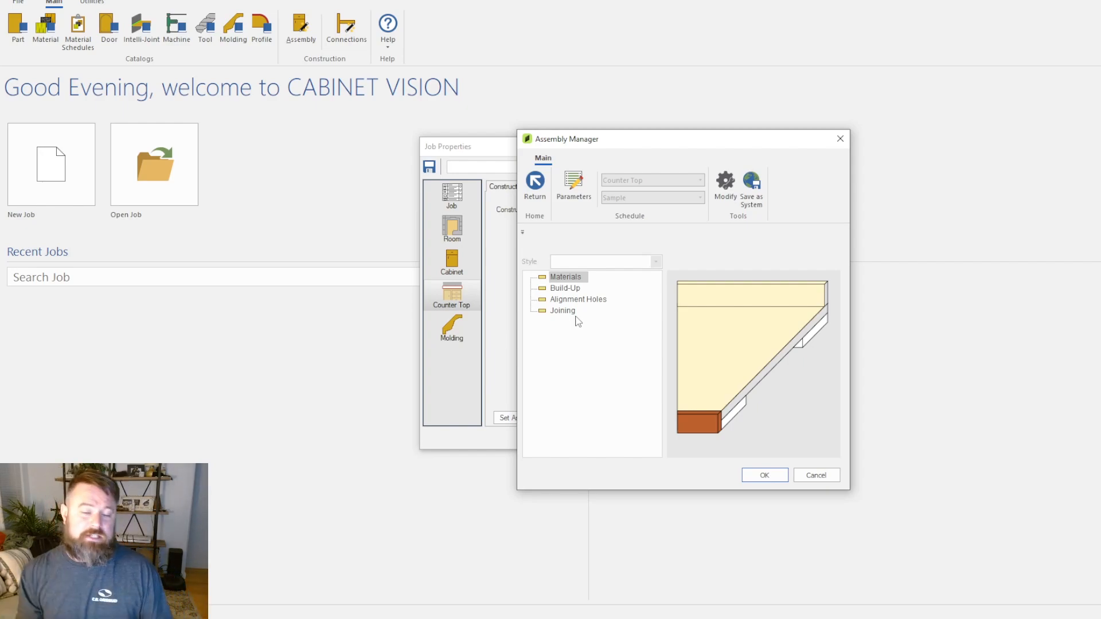
{"action": "left_click", "coordinate": [816, 475]}
Step: Review the counter top's material schedule, edge profile and automatic top layout settings
{"action": "left_click", "coordinate": [549, 186]}
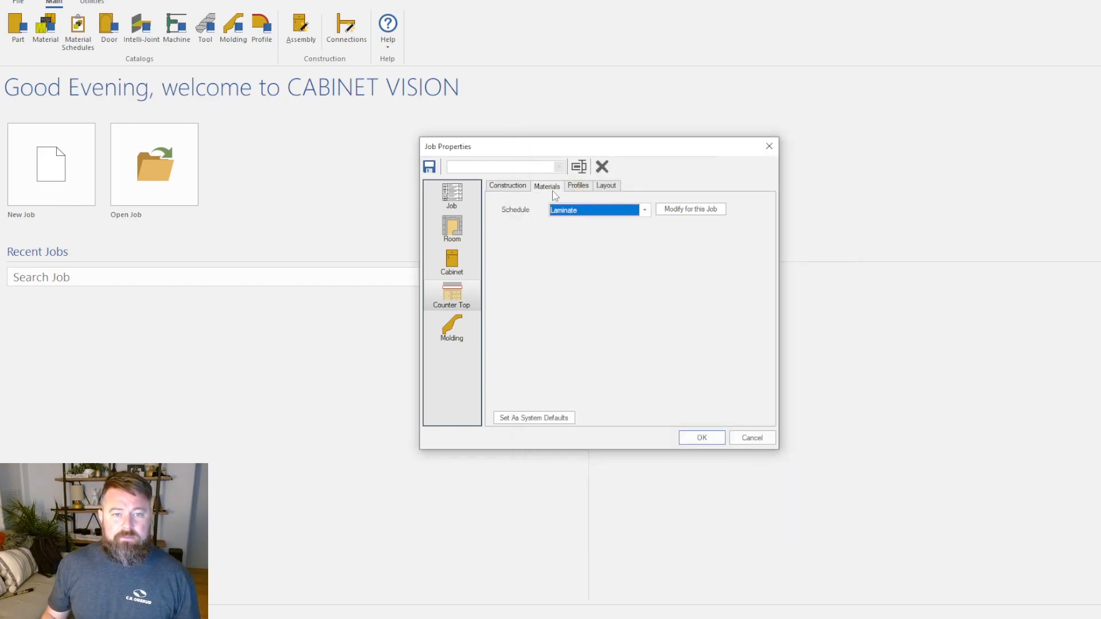
{"action": "left_click", "coordinate": [577, 188]}
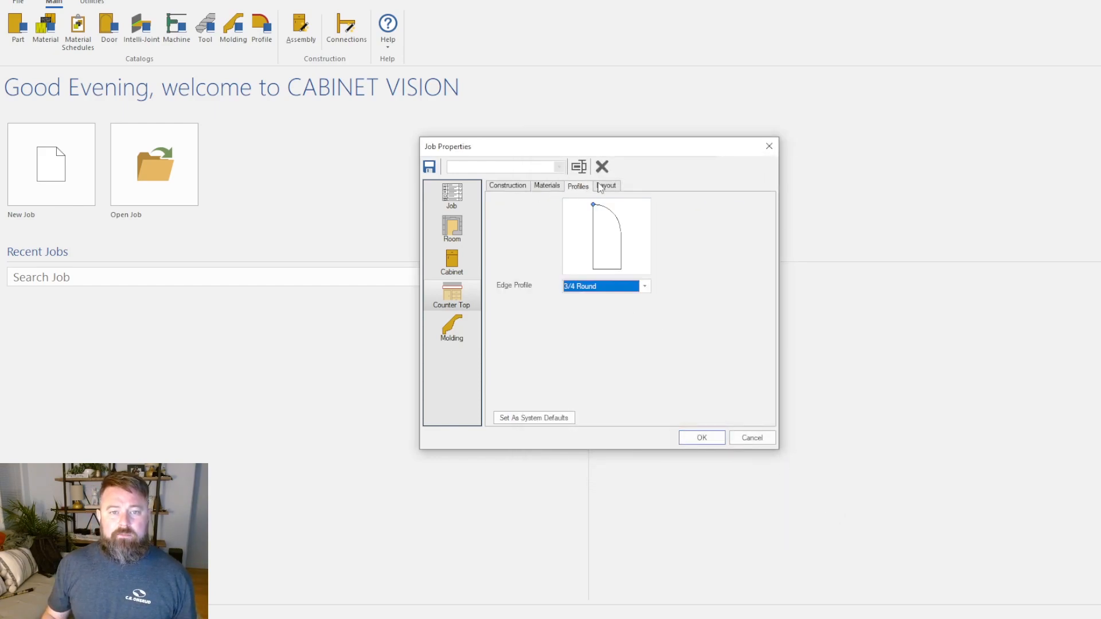
{"action": "left_click", "coordinate": [608, 186]}
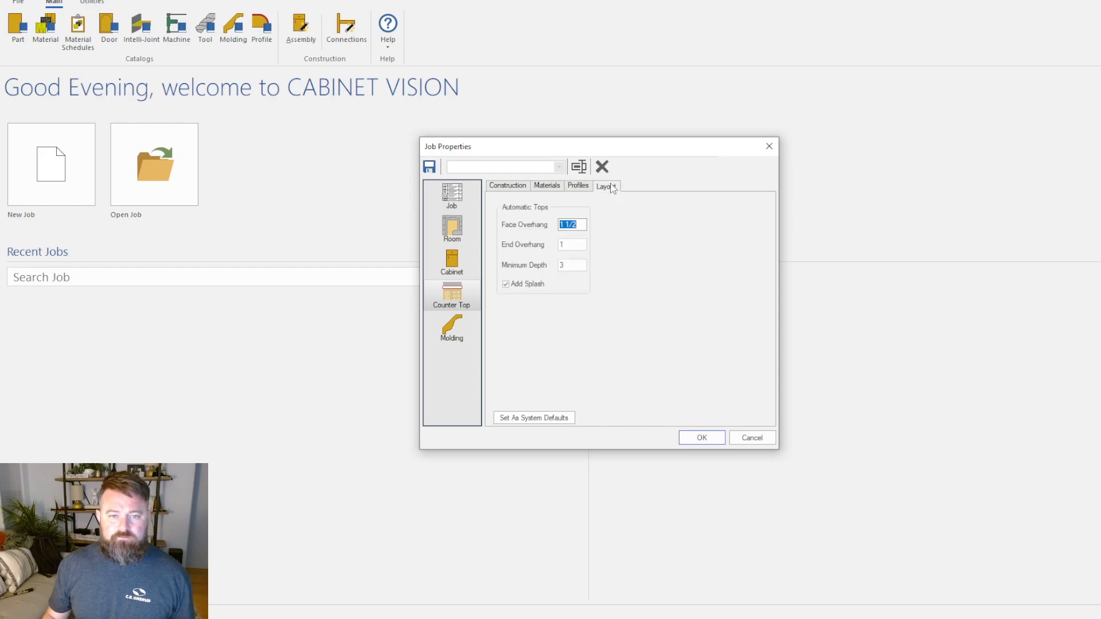
Step: Review the job's molding settings by comparing the profiles of the molding types, from Applied and Casing through Chair Rail and Crown to Scribe
{"action": "left_click", "coordinate": [457, 338]}
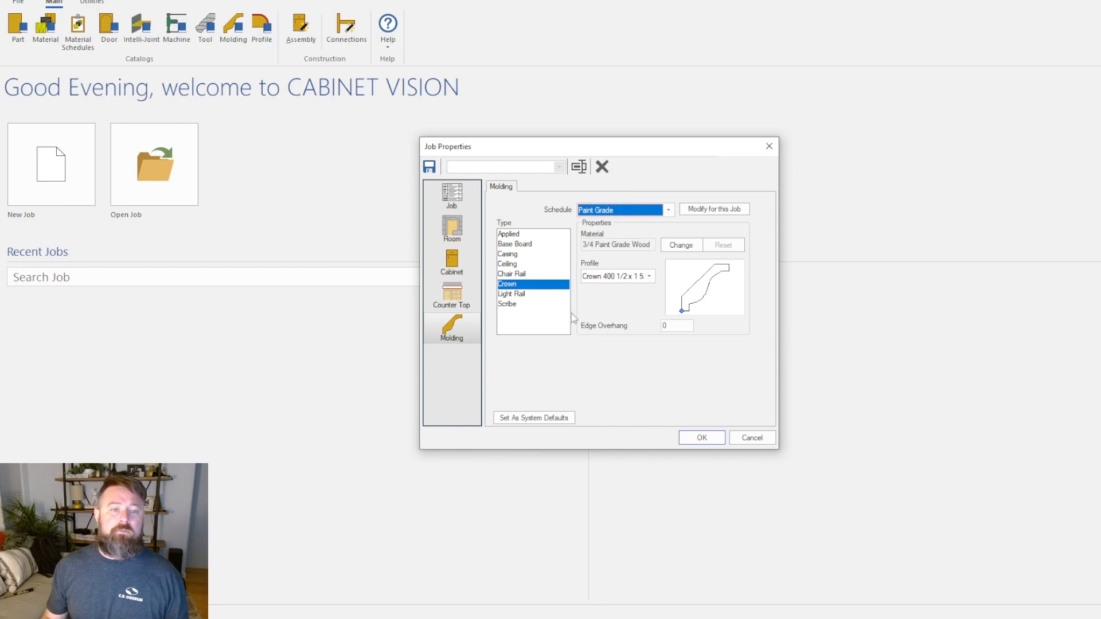
{"action": "left_click", "coordinate": [508, 235]}
{"action": "left_click", "coordinate": [521, 253]}
{"action": "left_click", "coordinate": [513, 274]}
{"action": "left_click", "coordinate": [511, 284]}
{"action": "left_click", "coordinate": [511, 305]}
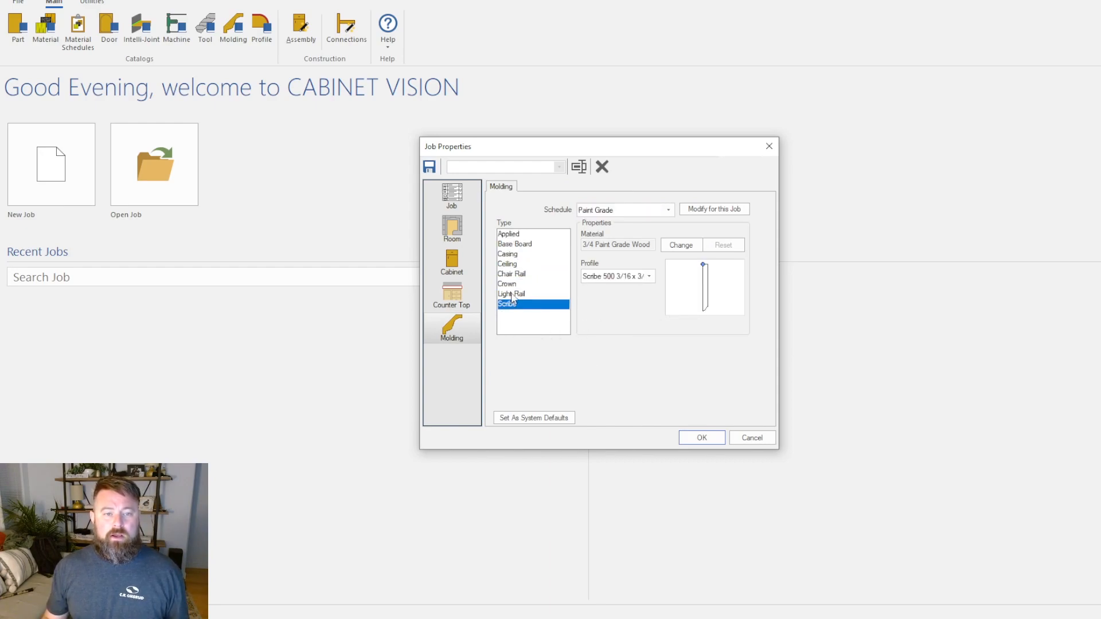
{"action": "left_click", "coordinate": [512, 294]}
{"action": "left_click", "coordinate": [511, 284]}
{"action": "left_click", "coordinate": [512, 274]}
{"action": "left_click", "coordinate": [512, 265]}
{"action": "left_click", "coordinate": [515, 255]}
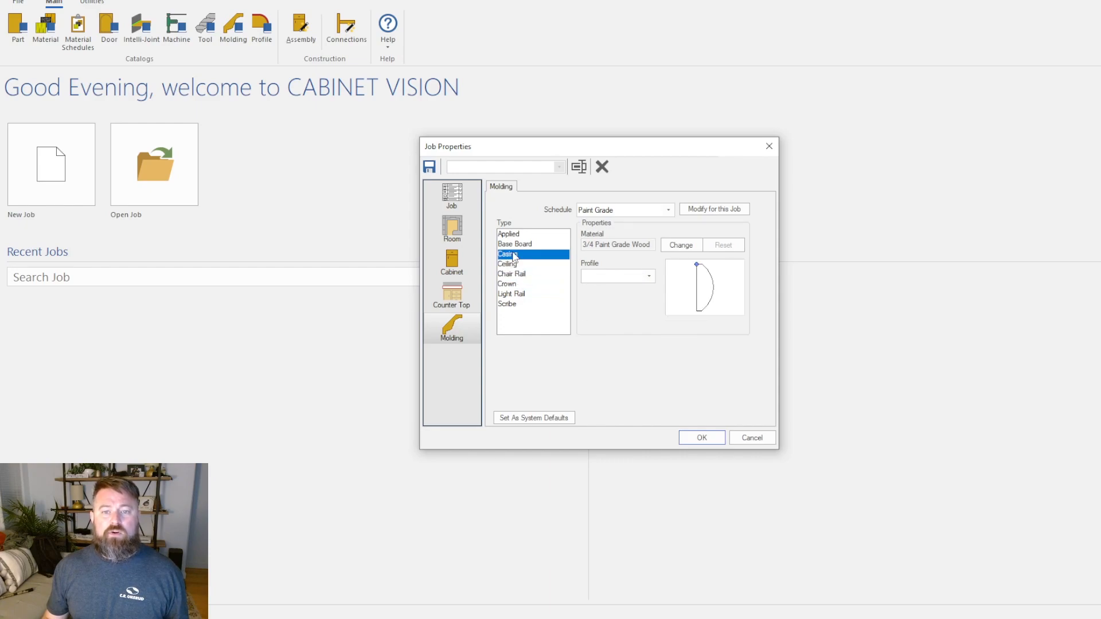
Step: Check the Crown molding settings and accept the job properties to create the new job
{"action": "left_click", "coordinate": [510, 285]}
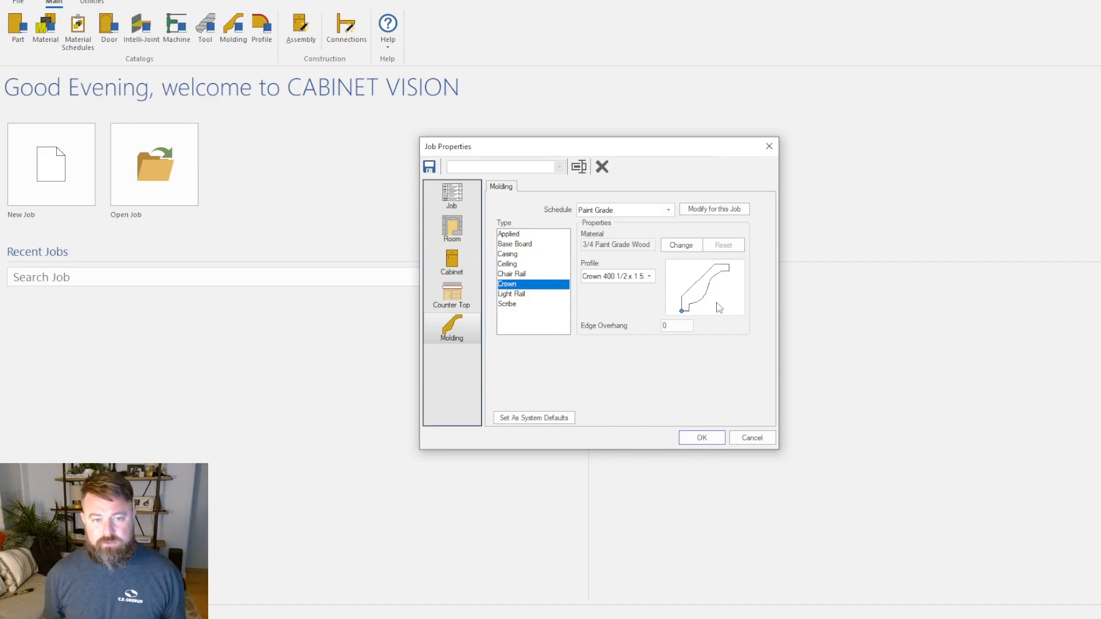
{"action": "left_click", "coordinate": [718, 210]}
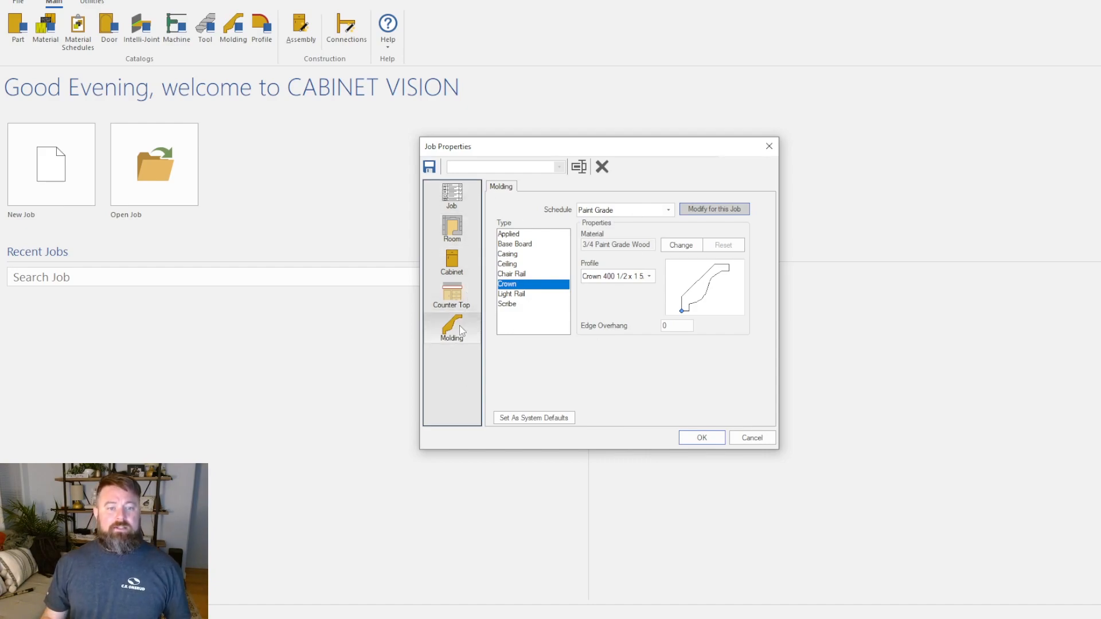
{"action": "left_click", "coordinate": [701, 441]}
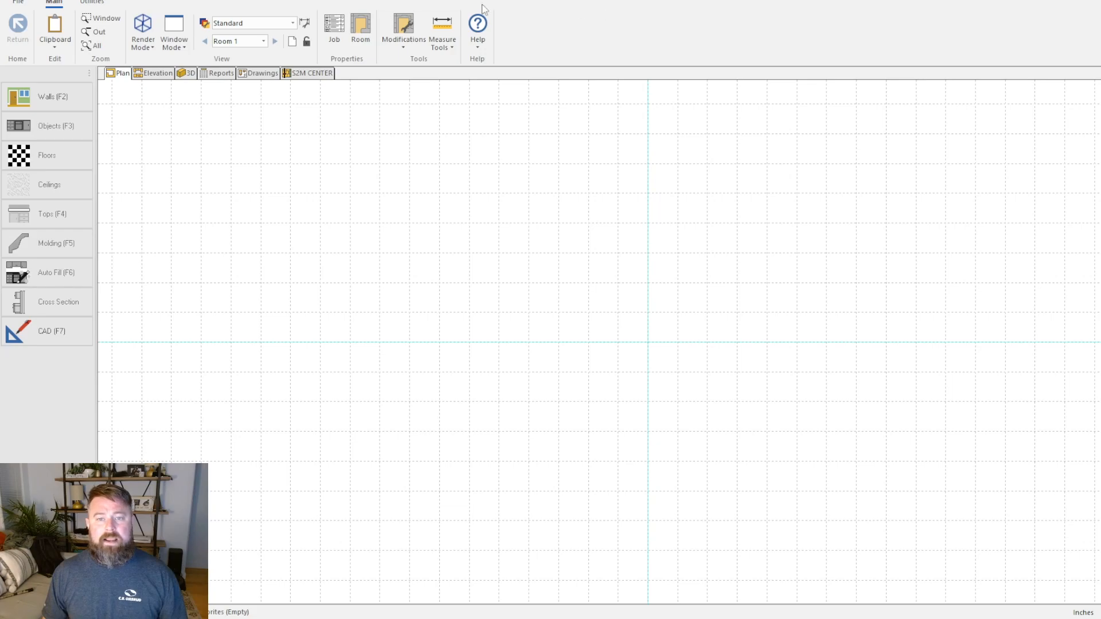
{"action": "middle_click_drag", "start_coordinate": [664, 398], "coordinate": [658, 372]}
{"action": "middle_click_drag", "start_coordinate": [692, 257], "coordinate": [600, 263]}
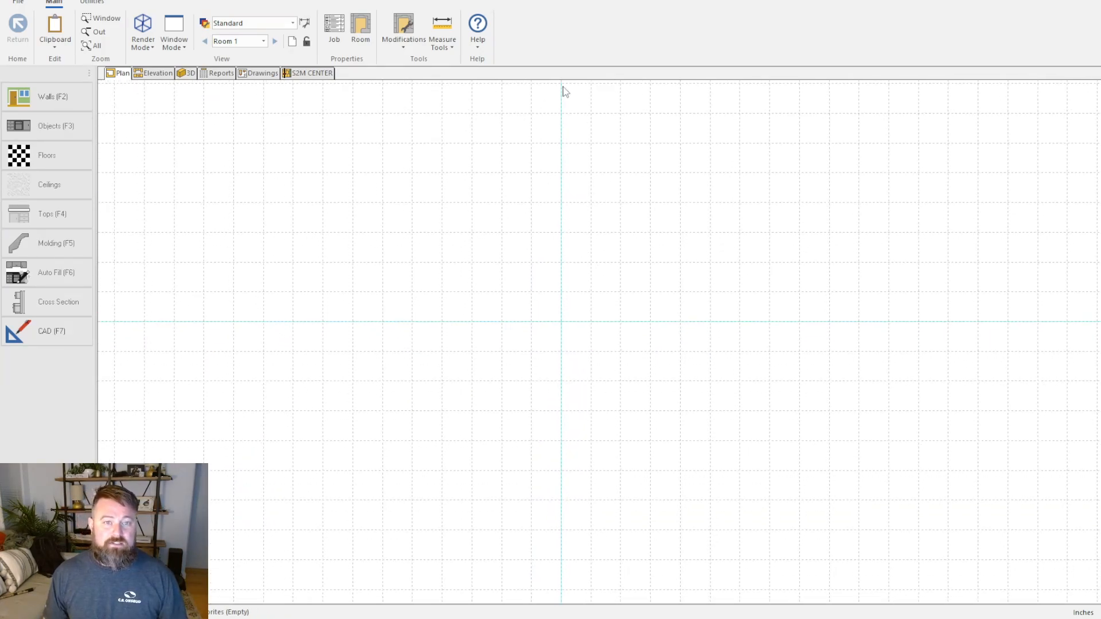
{"action": "scroll", "coordinate": [579, 335], "scroll_direction": "up", "scroll_amount": 1}
{"action": "middle_click_drag", "start_coordinate": [580, 336], "coordinate": [691, 338]}
{"action": "scroll", "coordinate": [668, 338], "scroll_direction": "up", "scroll_amount": 7}
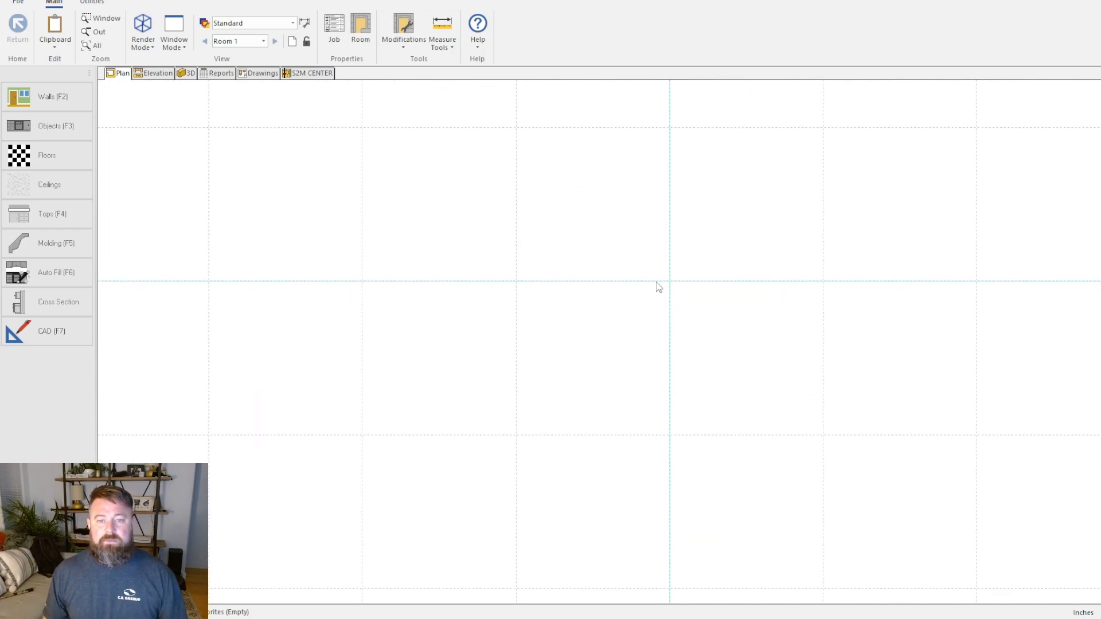
{"action": "scroll", "coordinate": [692, 317], "scroll_direction": "down", "scroll_amount": 4}
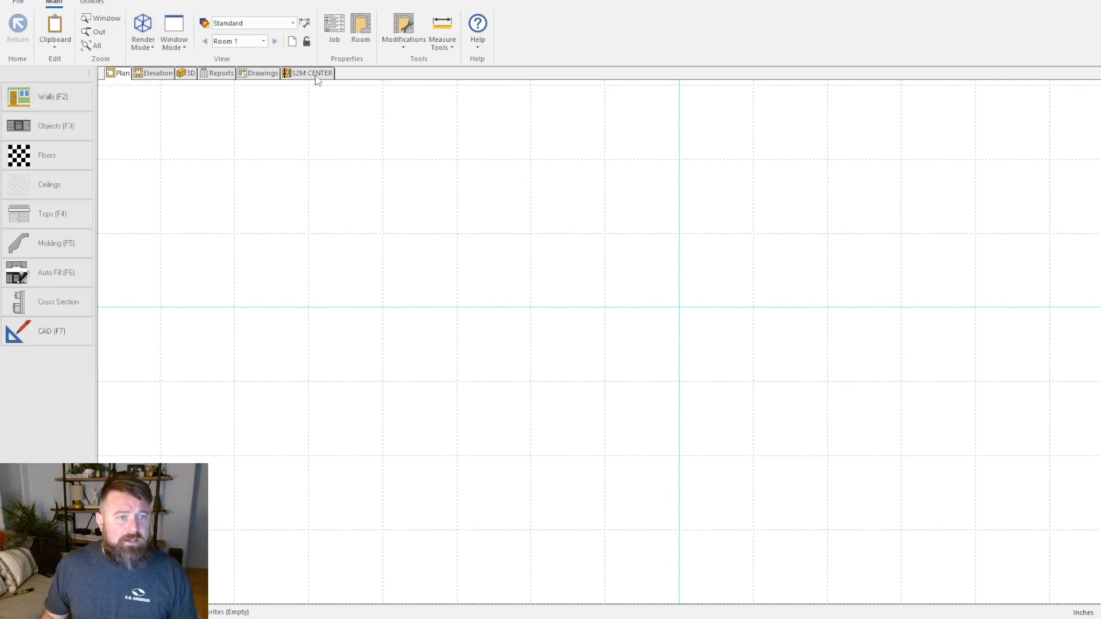
Step: Compare the job's Plan, Elevation and 3D views and the tools each one offers, and return to the plan
{"action": "left_click", "coordinate": [152, 74]}
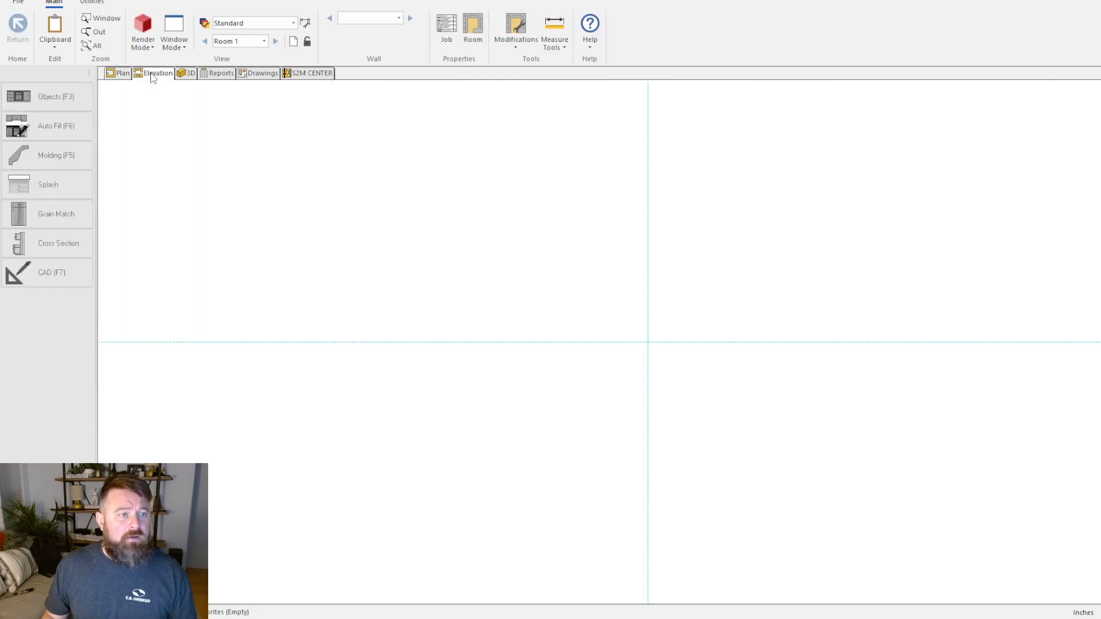
{"action": "left_click", "coordinate": [119, 74]}
{"action": "left_click", "coordinate": [163, 75]}
{"action": "left_click", "coordinate": [187, 74]}
{"action": "left_click", "coordinate": [160, 75]}
{"action": "left_click", "coordinate": [122, 73]}
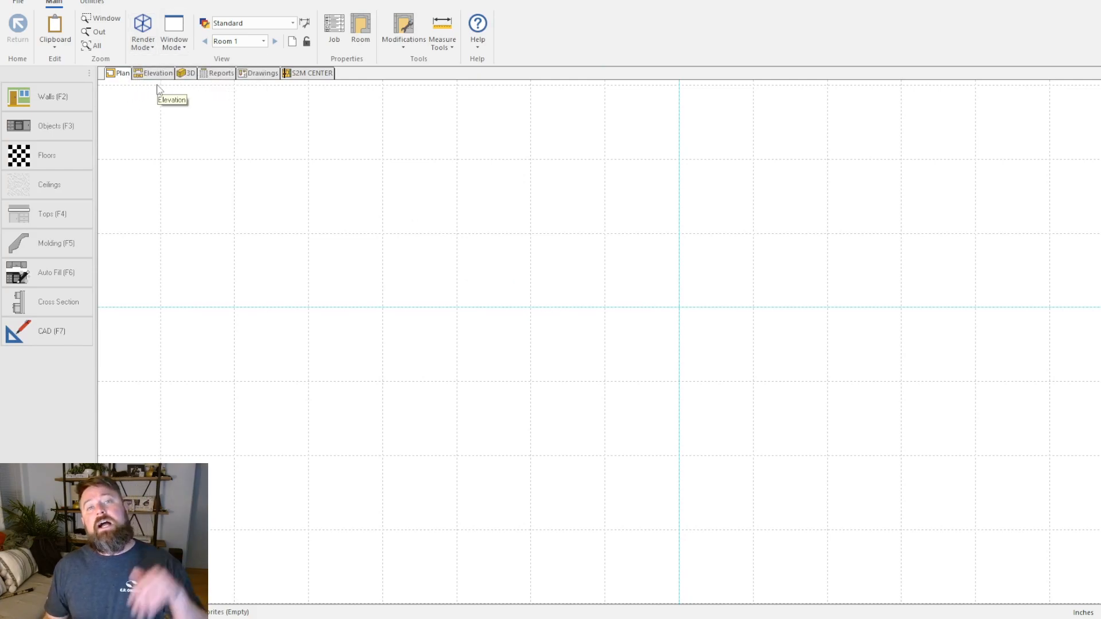
{"action": "left_click", "coordinate": [156, 75]}
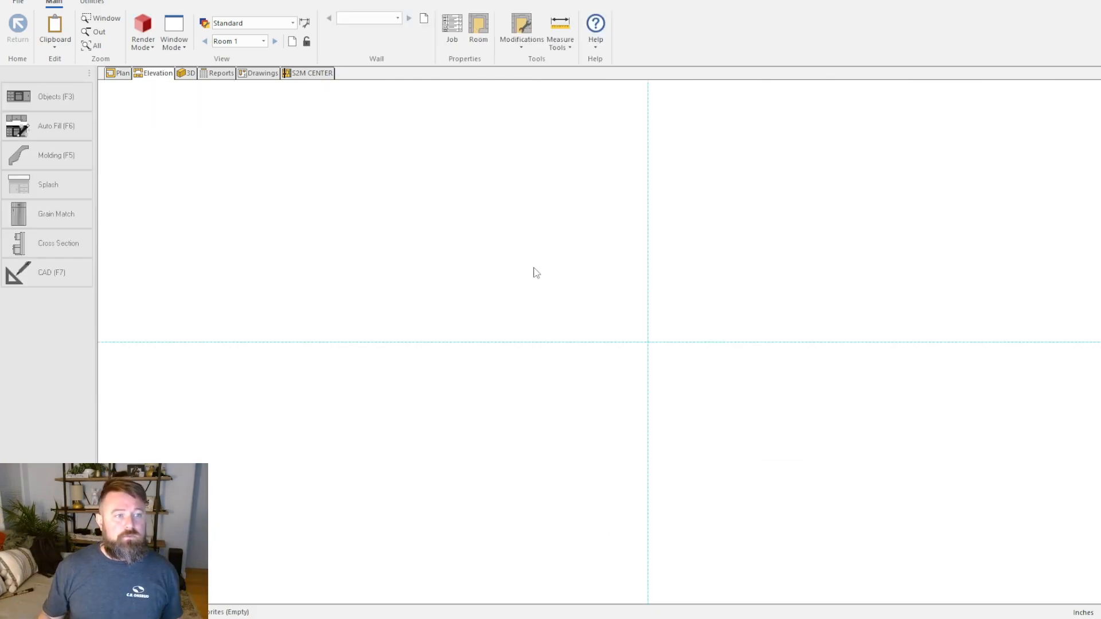
{"action": "left_click", "coordinate": [185, 73]}
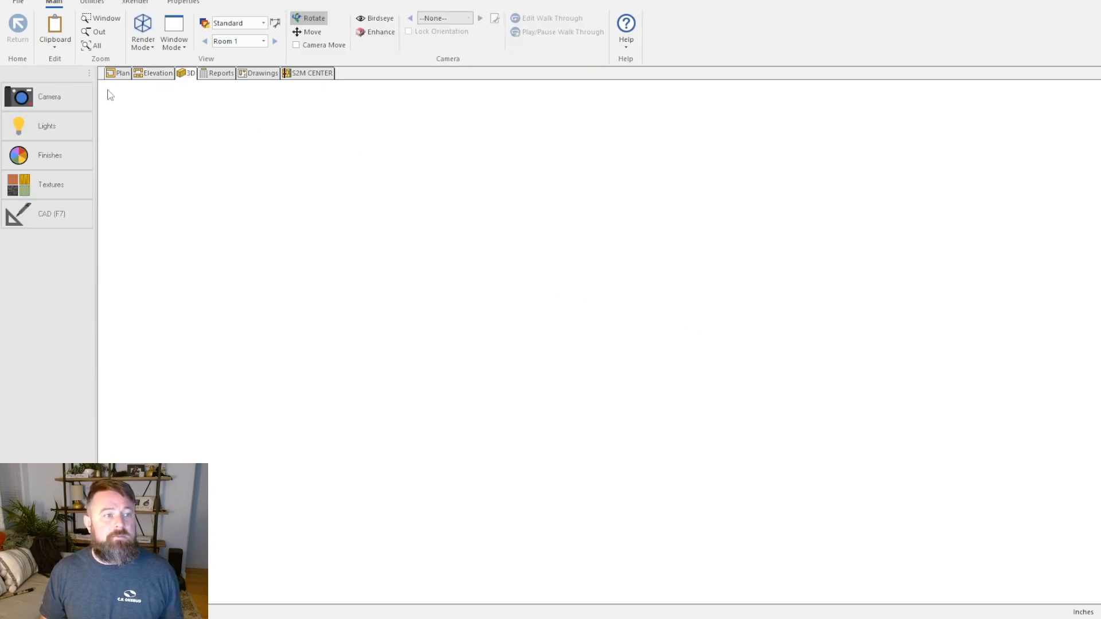
{"action": "left_click", "coordinate": [141, 75]}
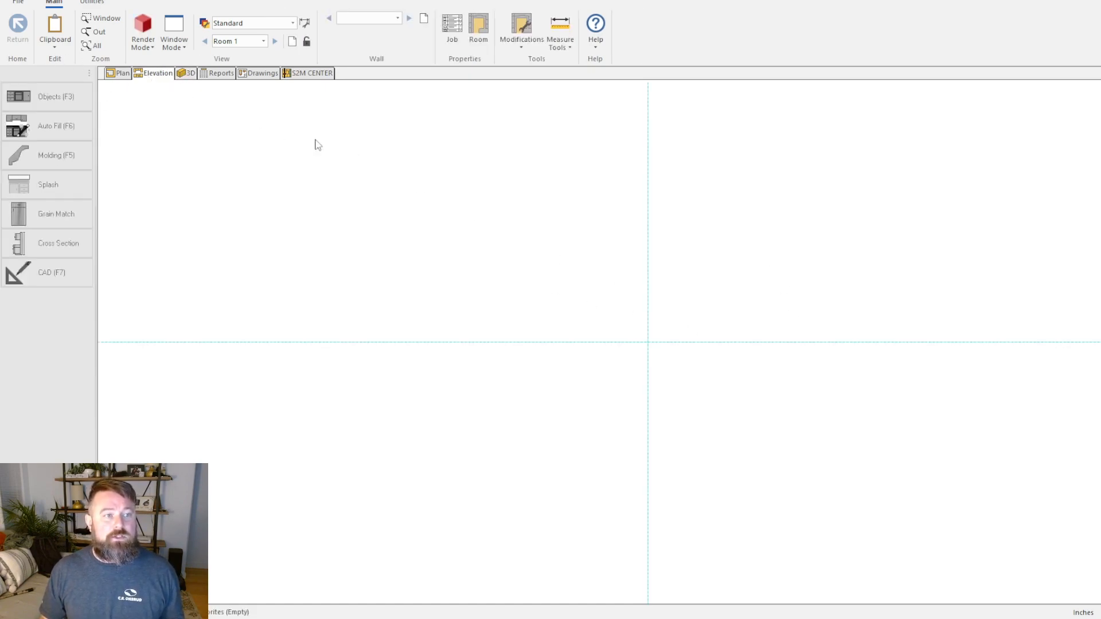
{"action": "left_click", "coordinate": [121, 76]}
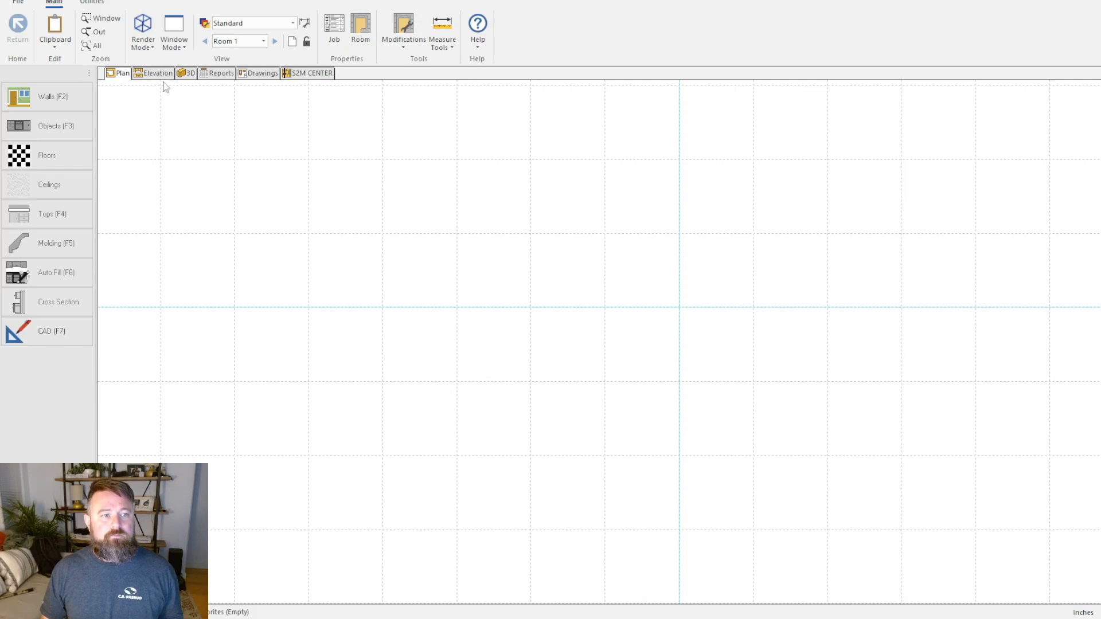
Step: Look over the Reports and Drawings areas of the job and return to the plan view
{"action": "left_click", "coordinate": [217, 75]}
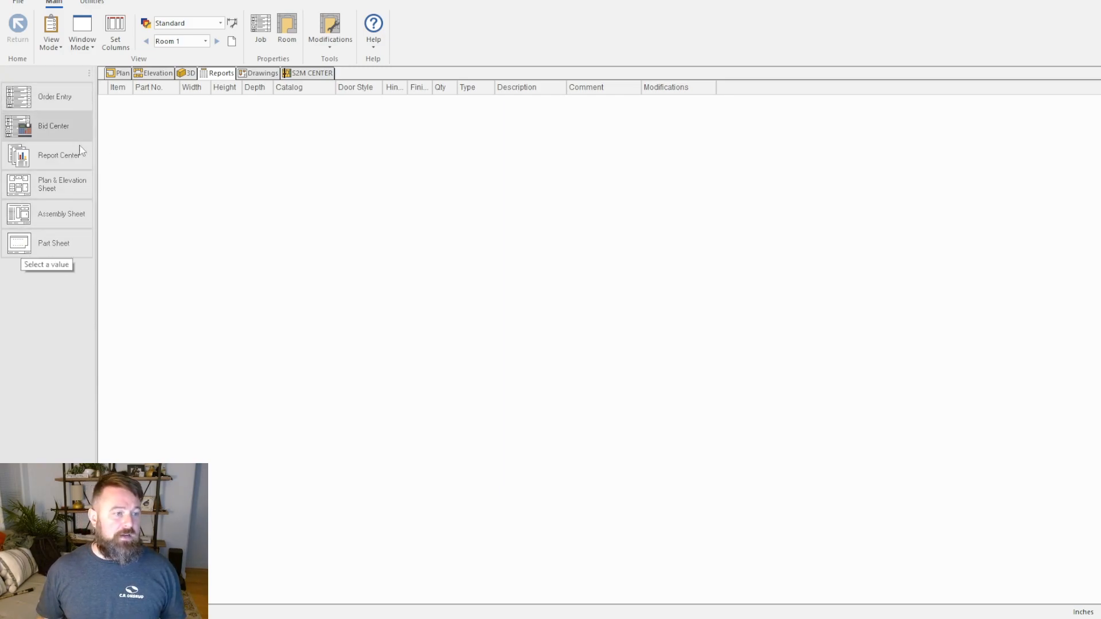
{"action": "left_click", "coordinate": [260, 74]}
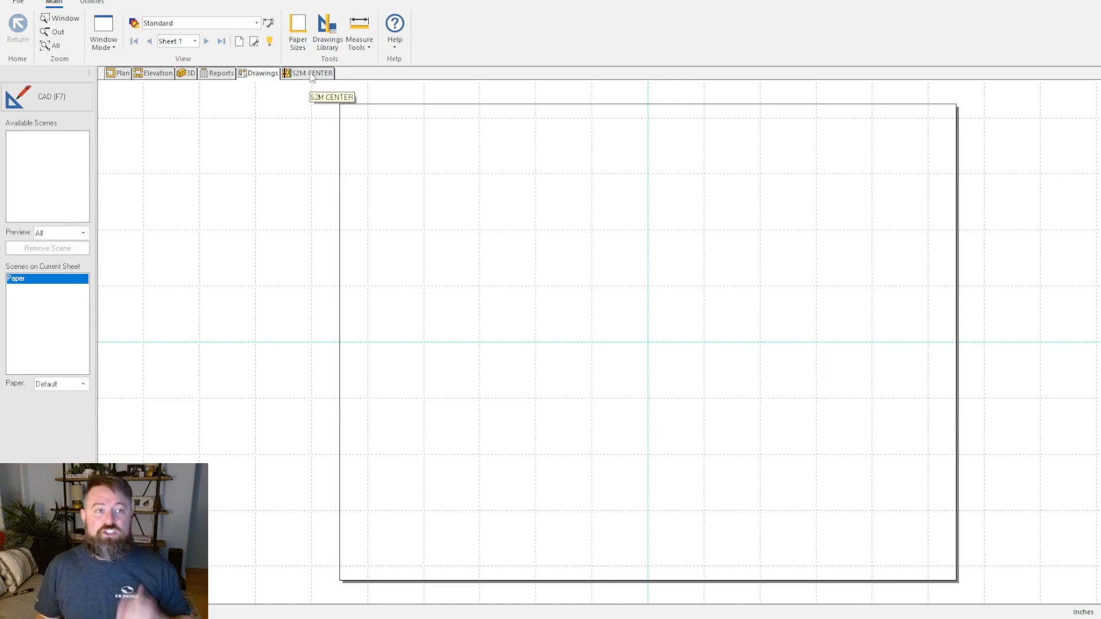
{"action": "left_click", "coordinate": [127, 76]}
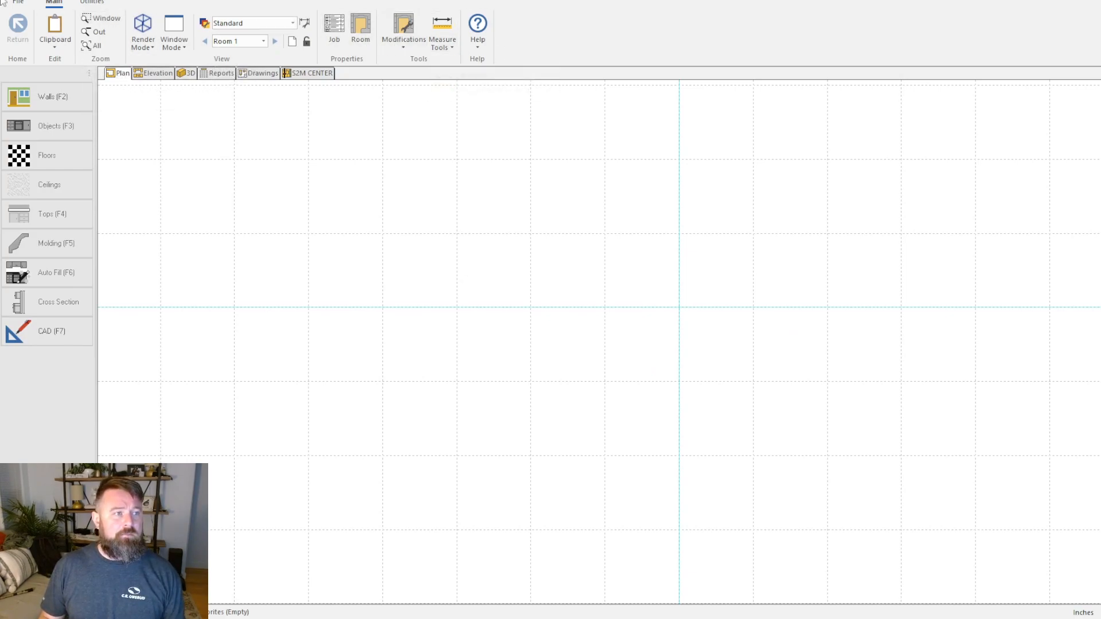
Step: Set the plan view's render mode to Fill Mode
{"action": "left_click", "coordinate": [143, 34]}
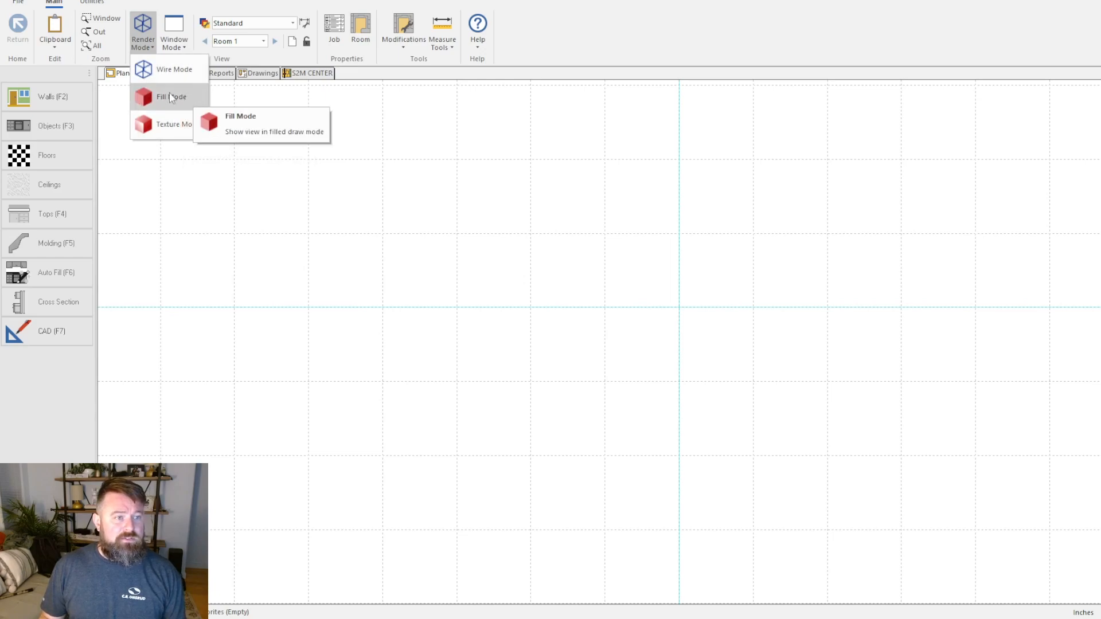
{"action": "left_click", "coordinate": [170, 94]}
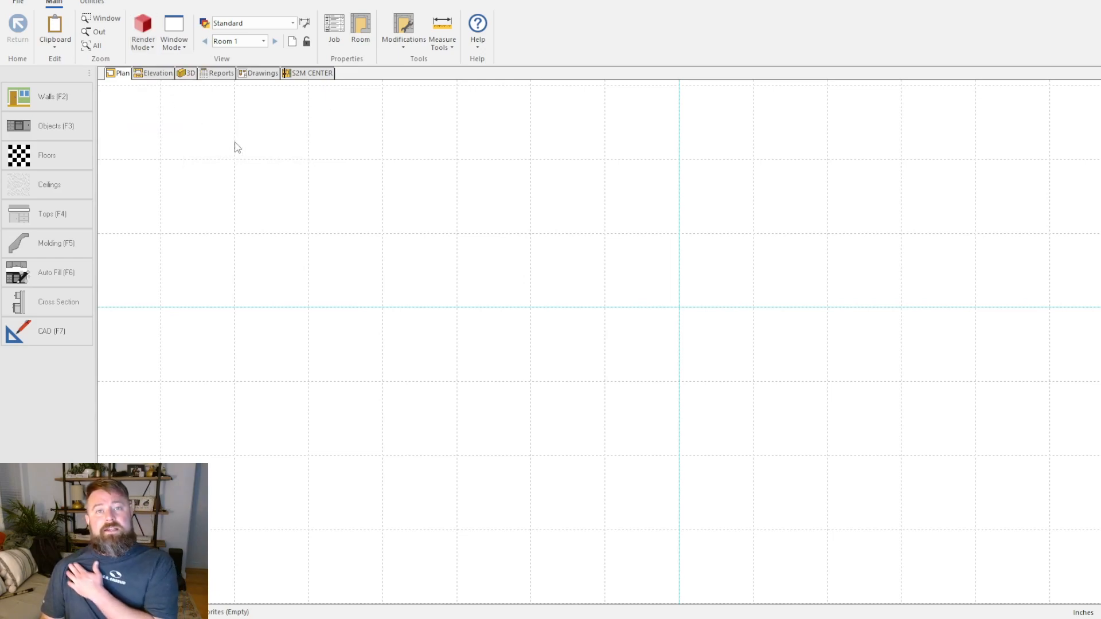
Step: Split the workspace horizontally, with Elevation in the lower-right pane and 3D in the lower-left pane
{"action": "left_click", "coordinate": [185, 48]}
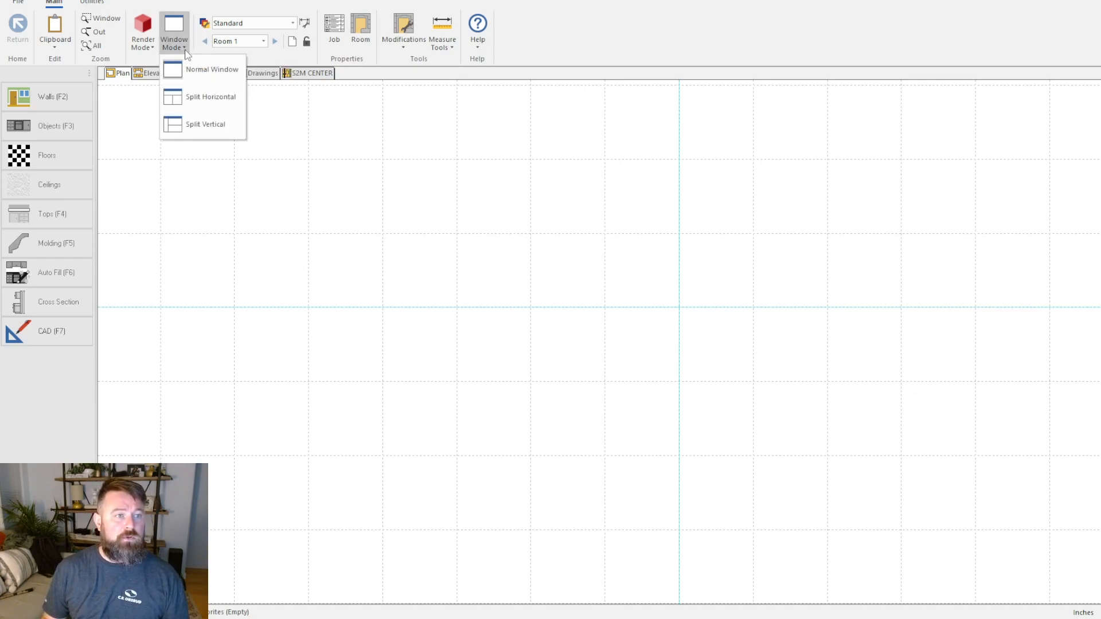
{"action": "left_click", "coordinate": [211, 99]}
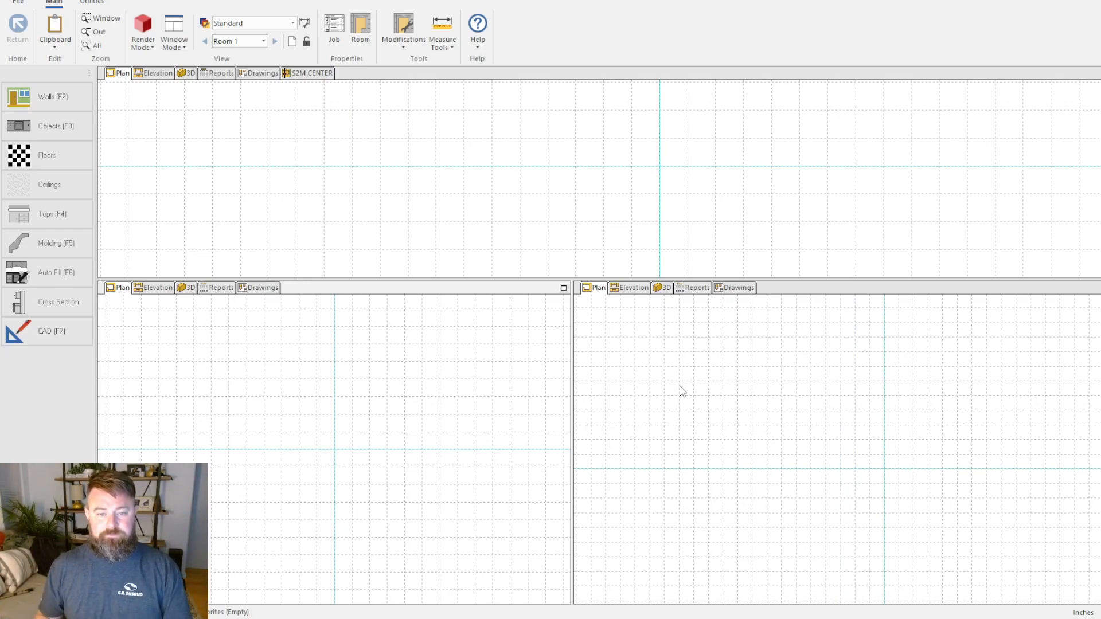
{"action": "left_click", "coordinate": [648, 288]}
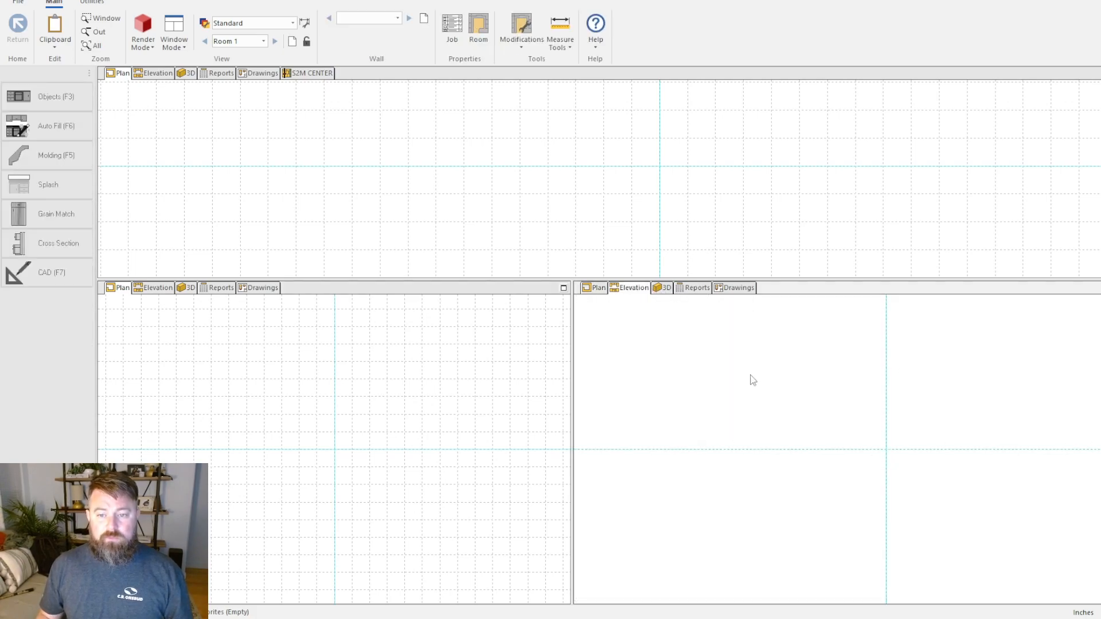
{"action": "left_click", "coordinate": [184, 288]}
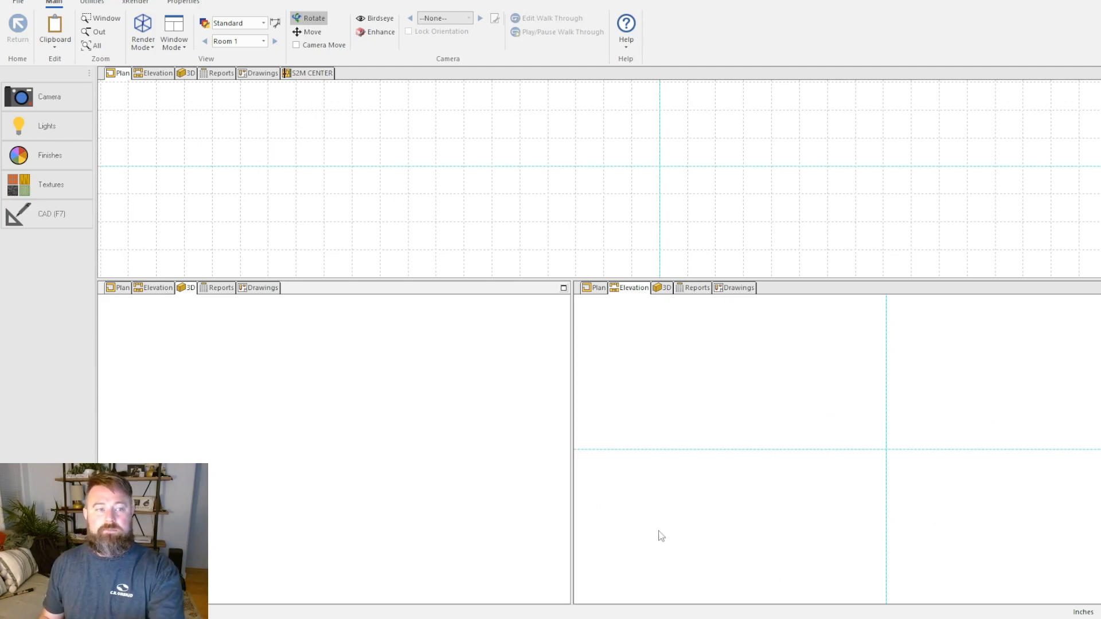
Step: Return the workspace from the horizontal split to a single normal window showing the plan
{"action": "left_click", "coordinate": [174, 36]}
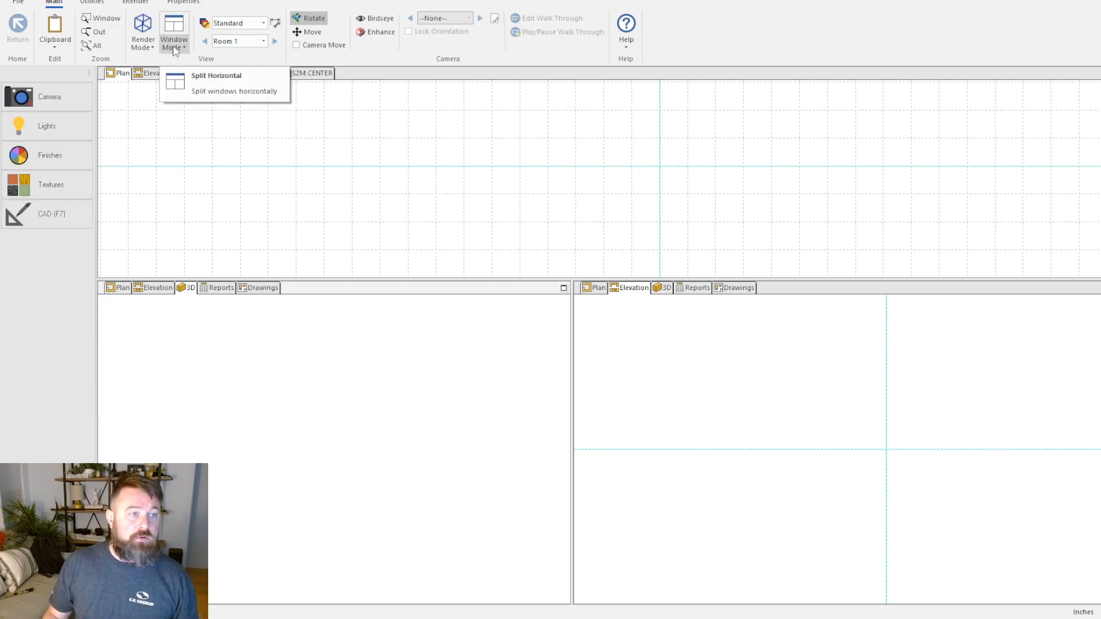
{"action": "left_click", "coordinate": [228, 82]}
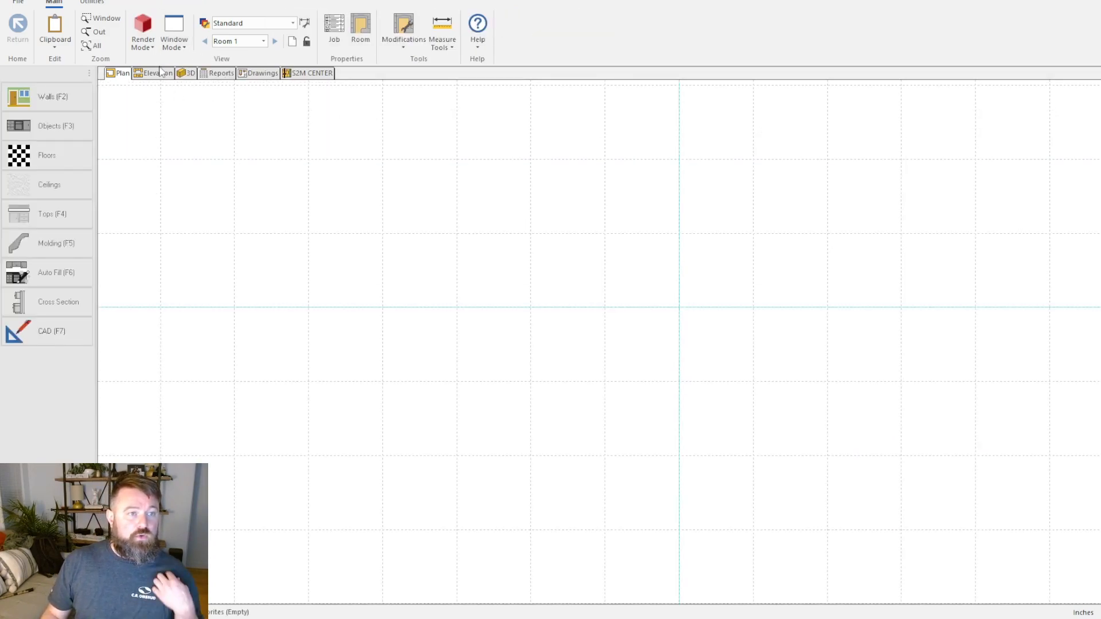
Step: Look over the available layer schedules and make Sample Architectural the active one
{"action": "left_click", "coordinate": [293, 23]}
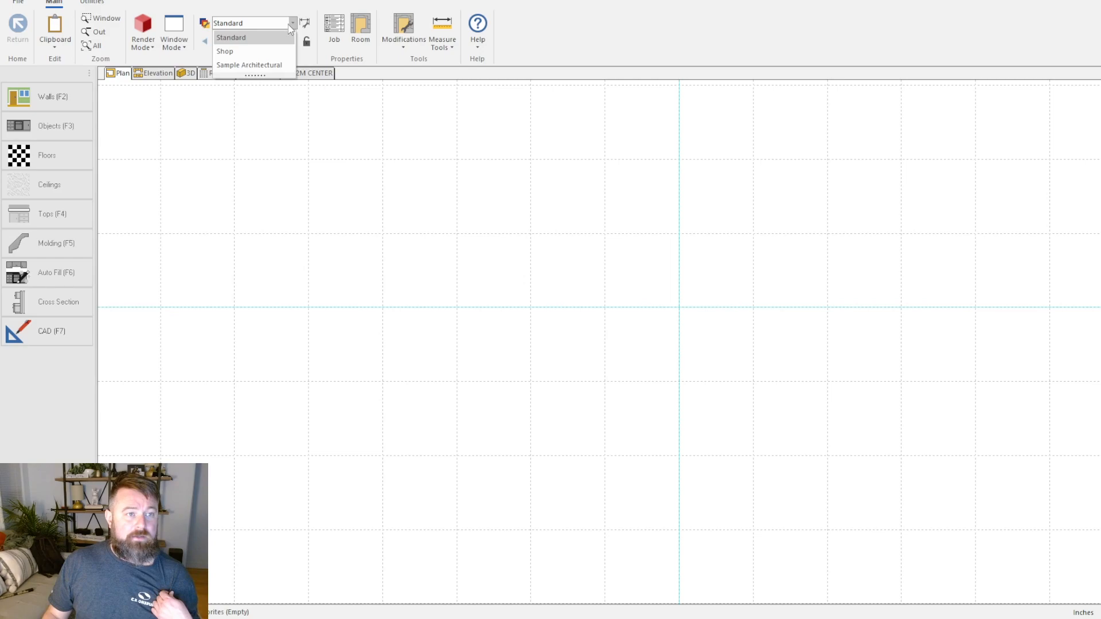
{"action": "left_click", "coordinate": [249, 64]}
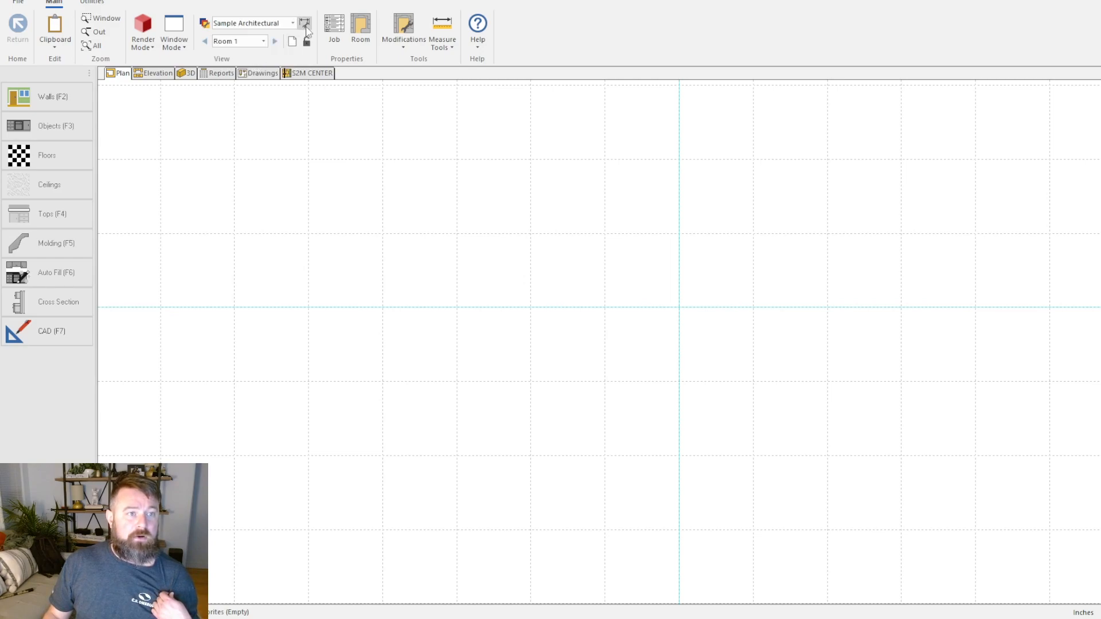
{"action": "left_click", "coordinate": [205, 23]}
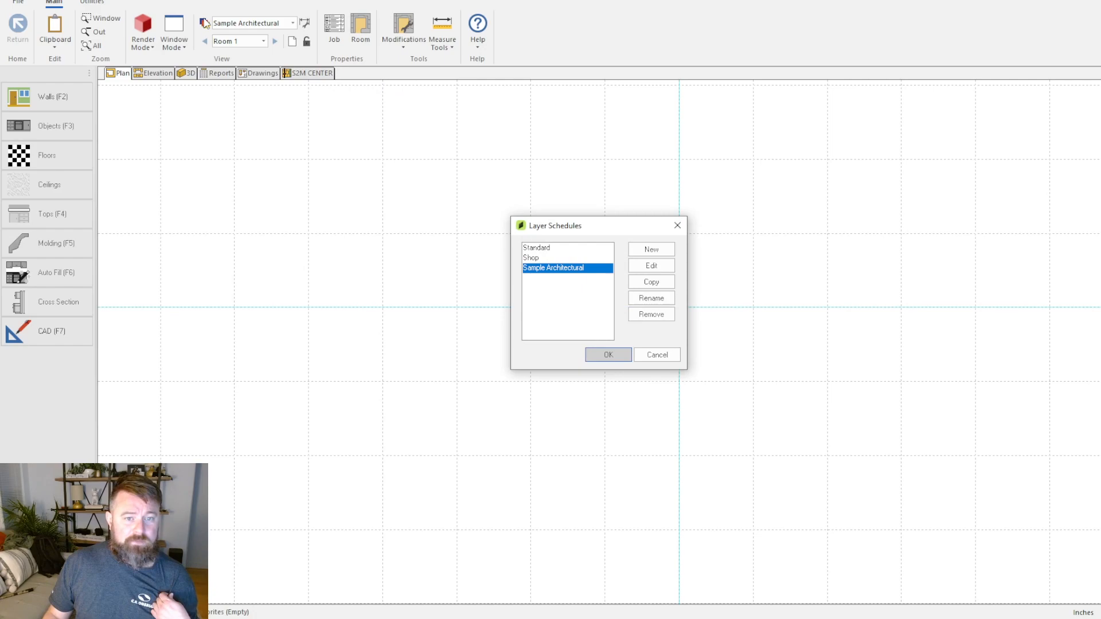
{"action": "left_click", "coordinate": [659, 356]}
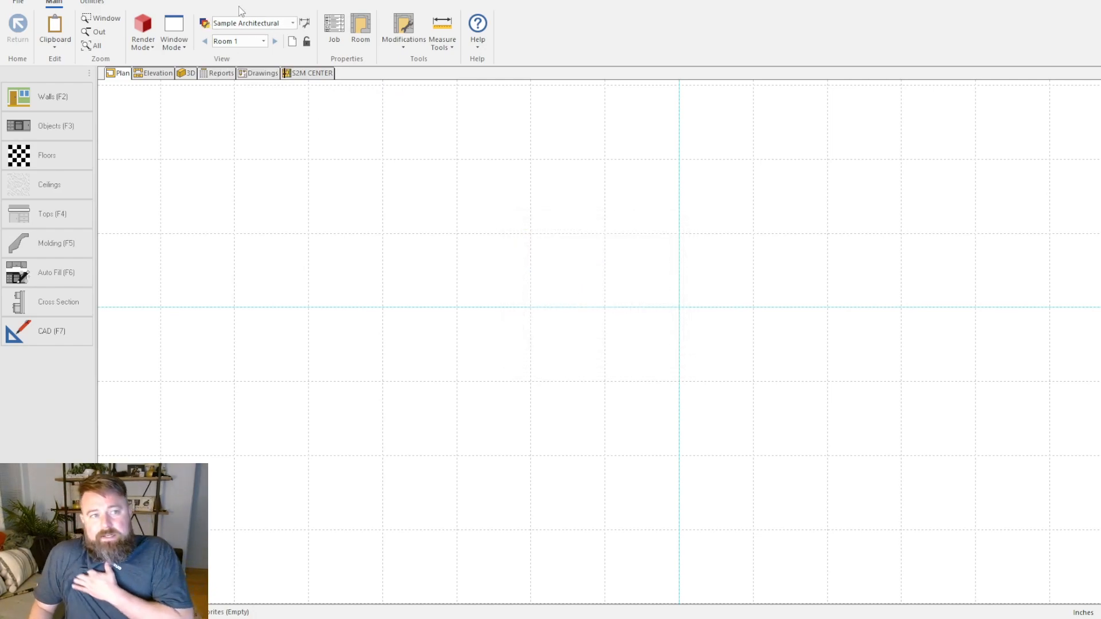
{"action": "left_click", "coordinate": [292, 24]}
{"action": "left_click", "coordinate": [274, 37]}
{"action": "left_click", "coordinate": [291, 24]}
{"action": "left_click", "coordinate": [258, 65]}
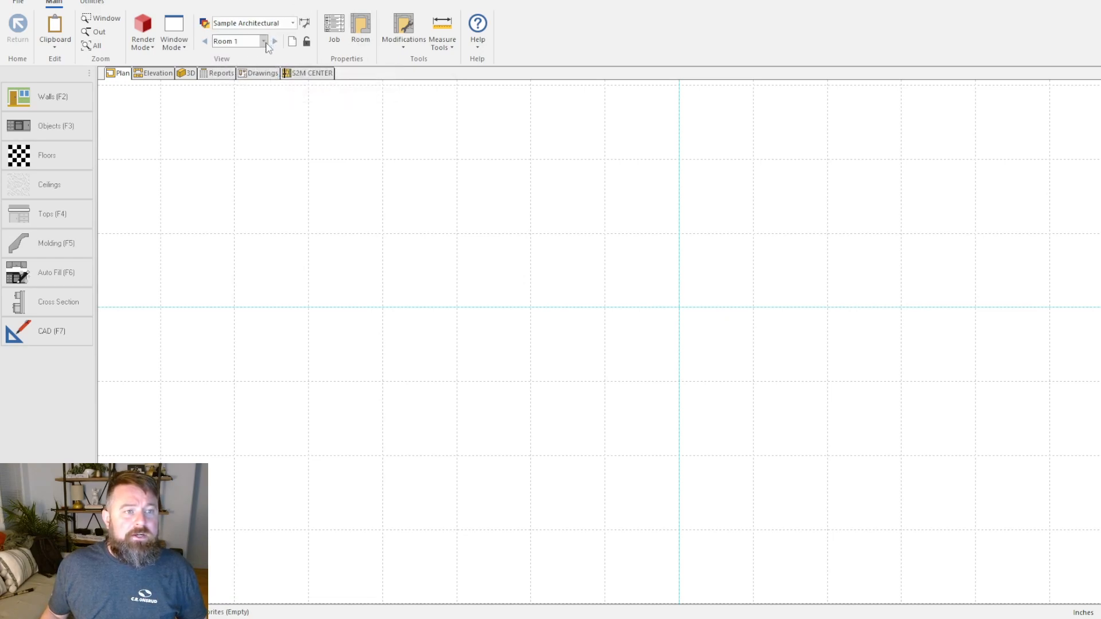
Step: Rename Room 1 as Kitchen in its room properties and check the name in the room list
{"action": "left_click", "coordinate": [264, 41]}
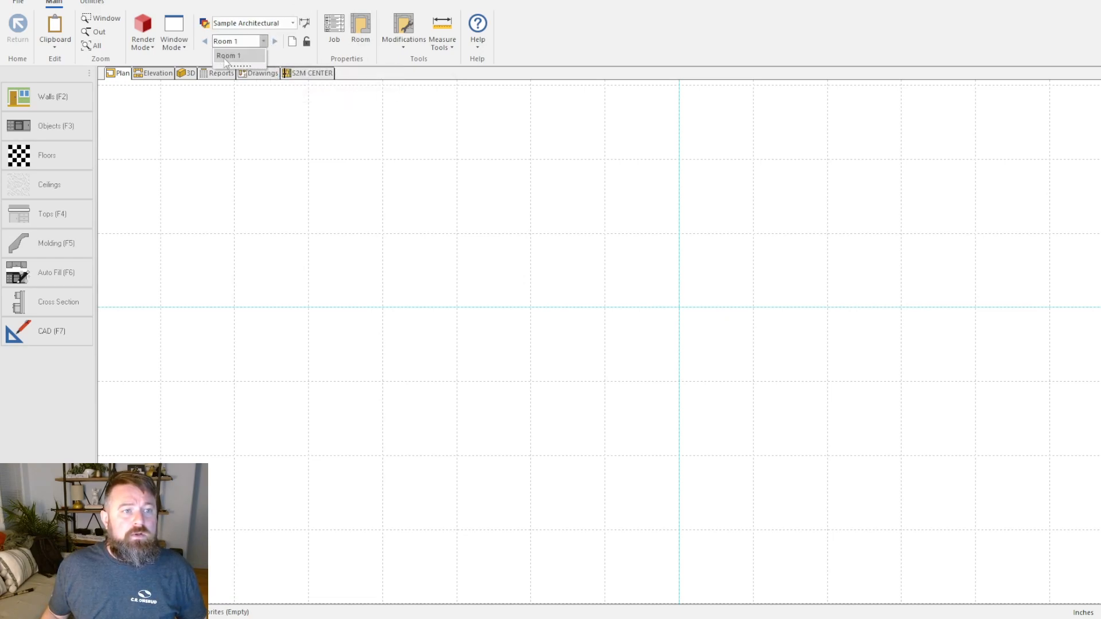
{"action": "left_click", "coordinate": [363, 34]}
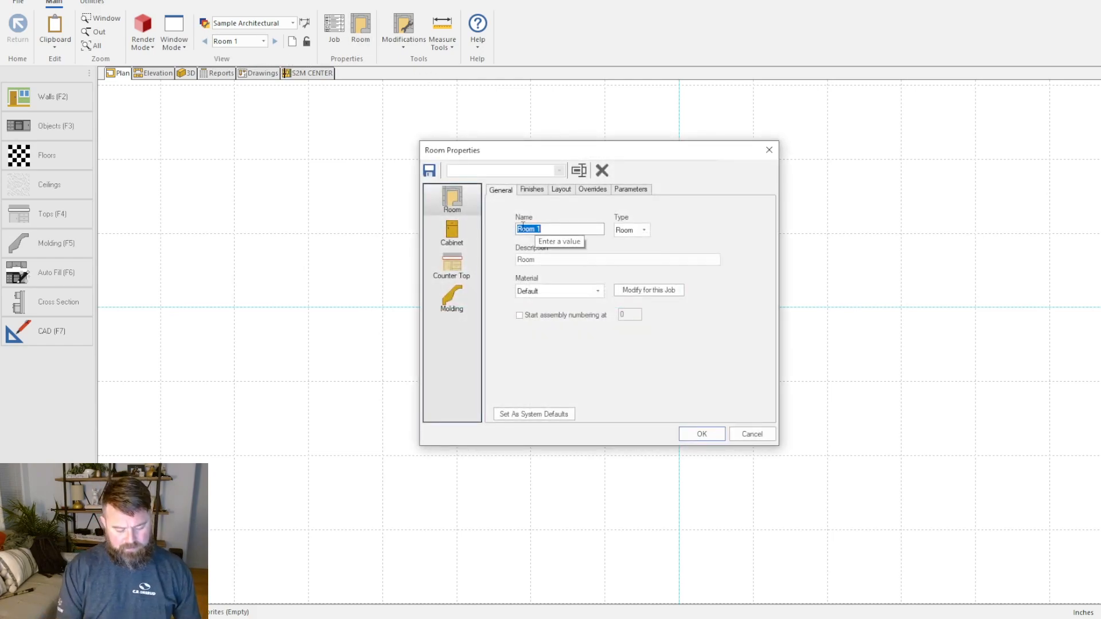
{"action": "type", "text": "Kitchen"}
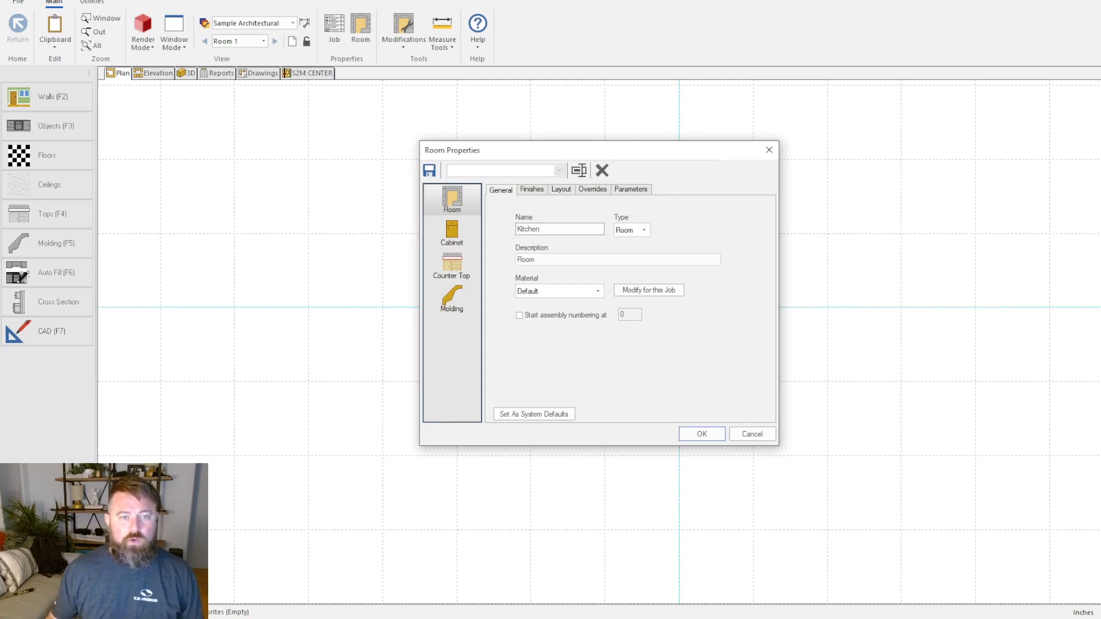
{"action": "left_click", "coordinate": [702, 434]}
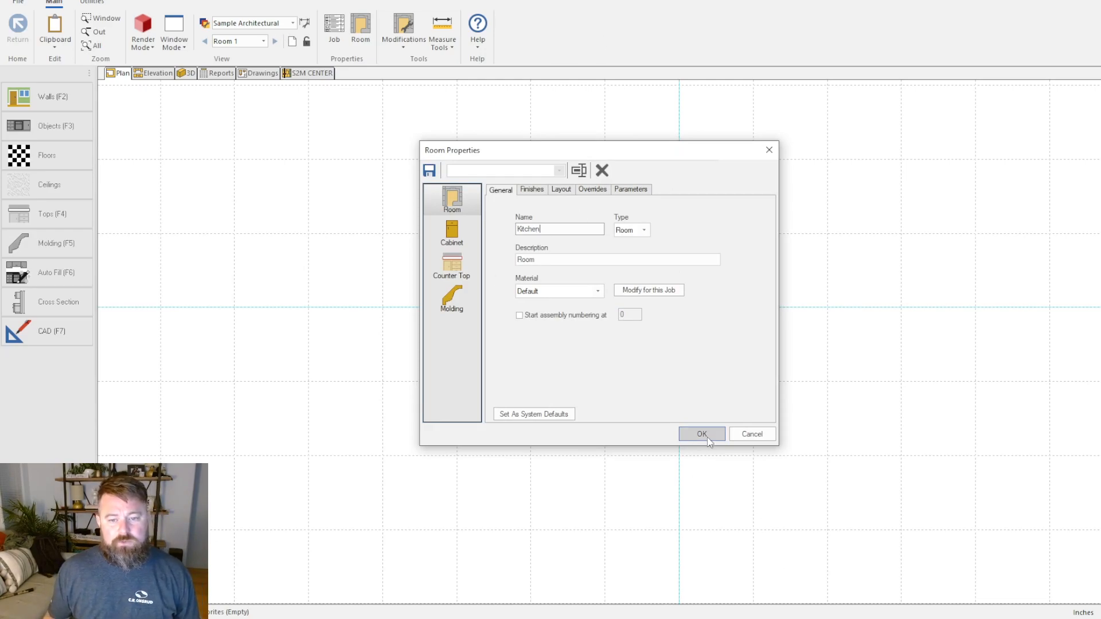
{"action": "left_click", "coordinate": [263, 41]}
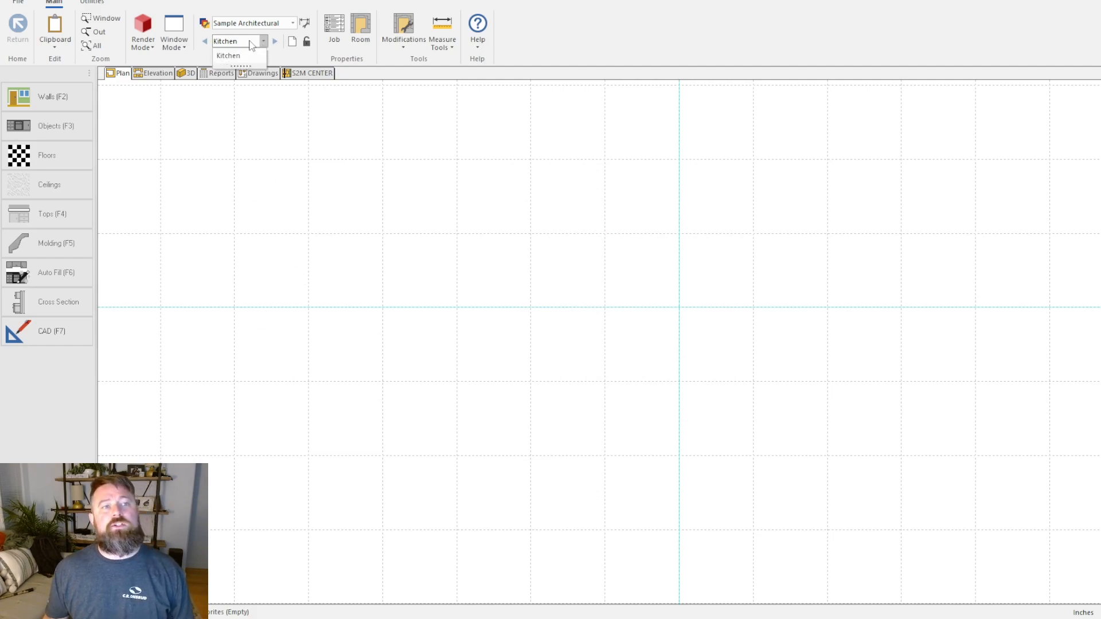
{"action": "left_click", "coordinate": [362, 59]}
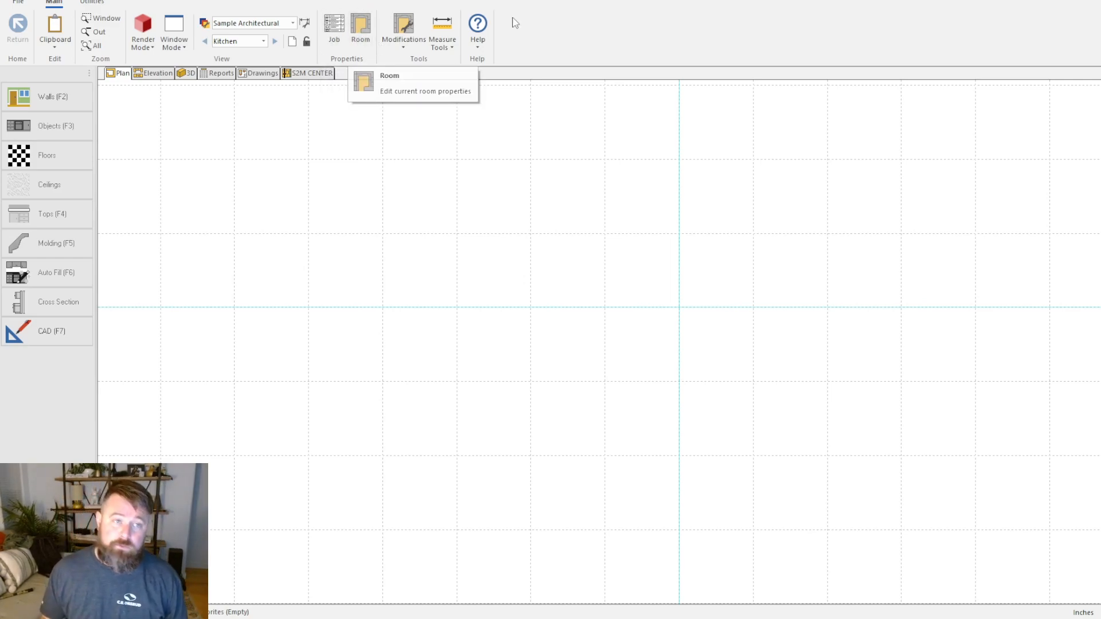
Step: Review the job properties, including cabinet and counter top, and the Kitchen's room properties without changing anything
{"action": "left_click", "coordinate": [335, 28]}
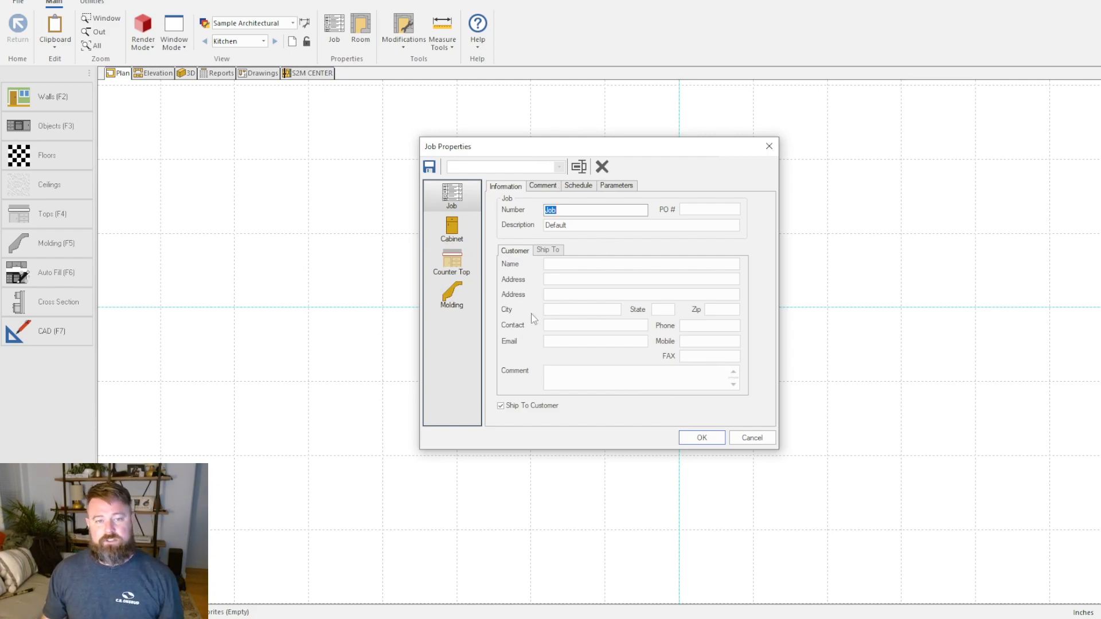
{"action": "left_click", "coordinate": [466, 233]}
{"action": "left_click", "coordinate": [467, 268]}
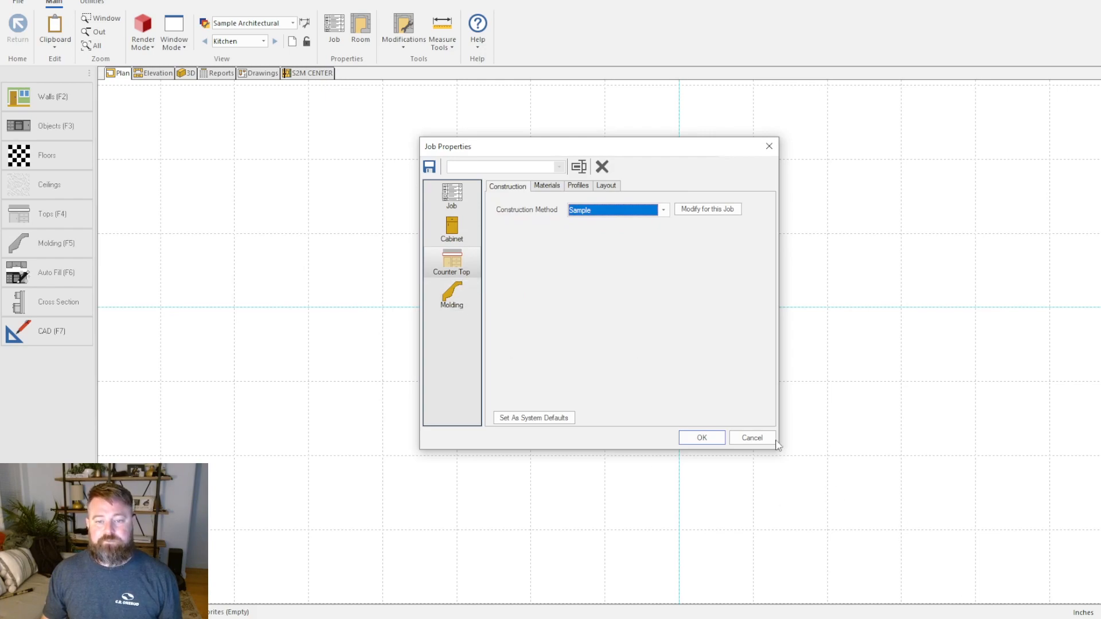
{"action": "left_click", "coordinate": [747, 436]}
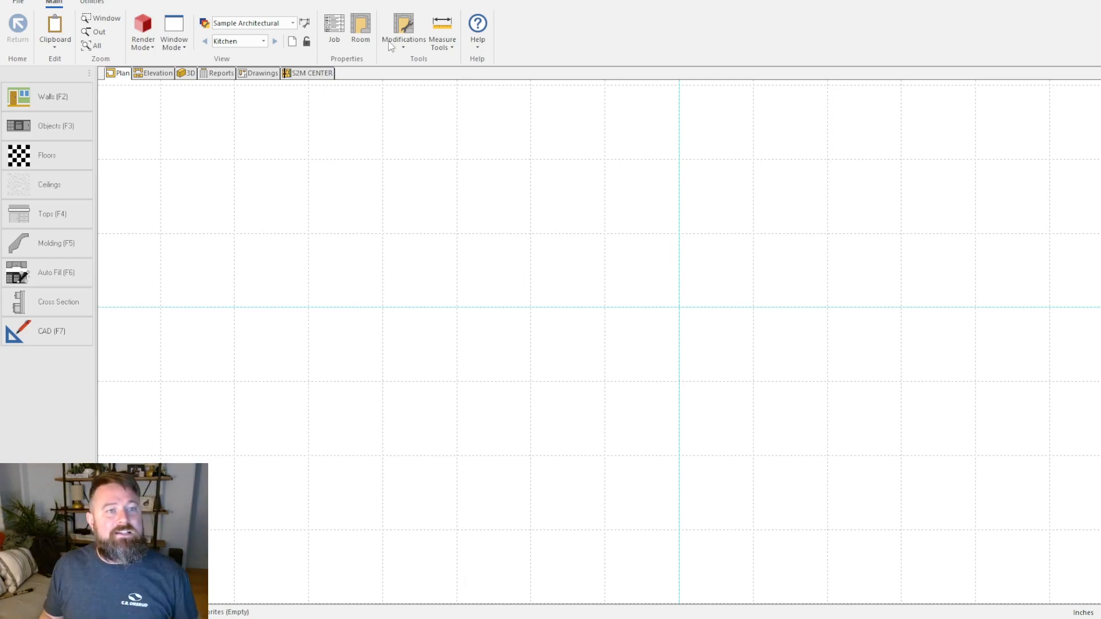
{"action": "left_click", "coordinate": [361, 33]}
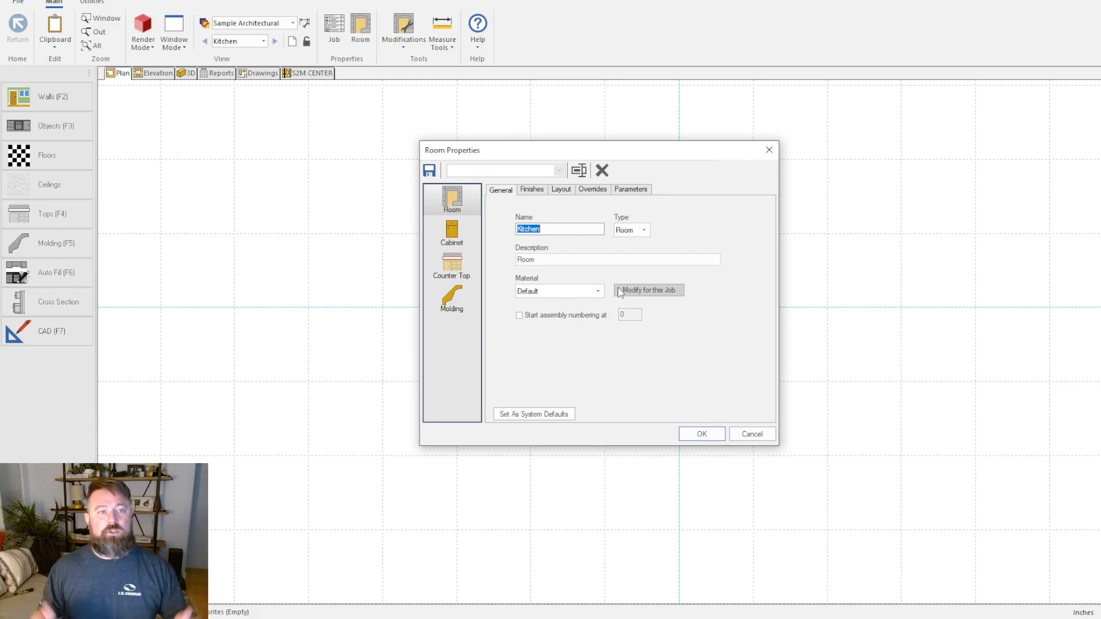
{"action": "left_click", "coordinate": [753, 434]}
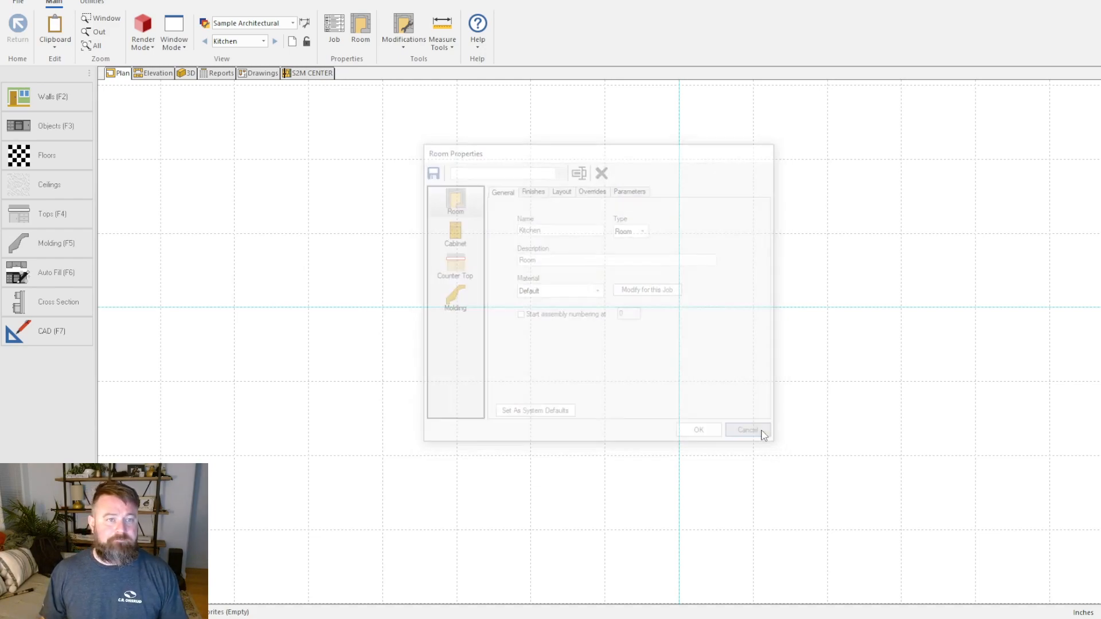
Step: Look over the room modification, measuring, help and CAD options available in the plan view
{"action": "left_click", "coordinate": [403, 31]}
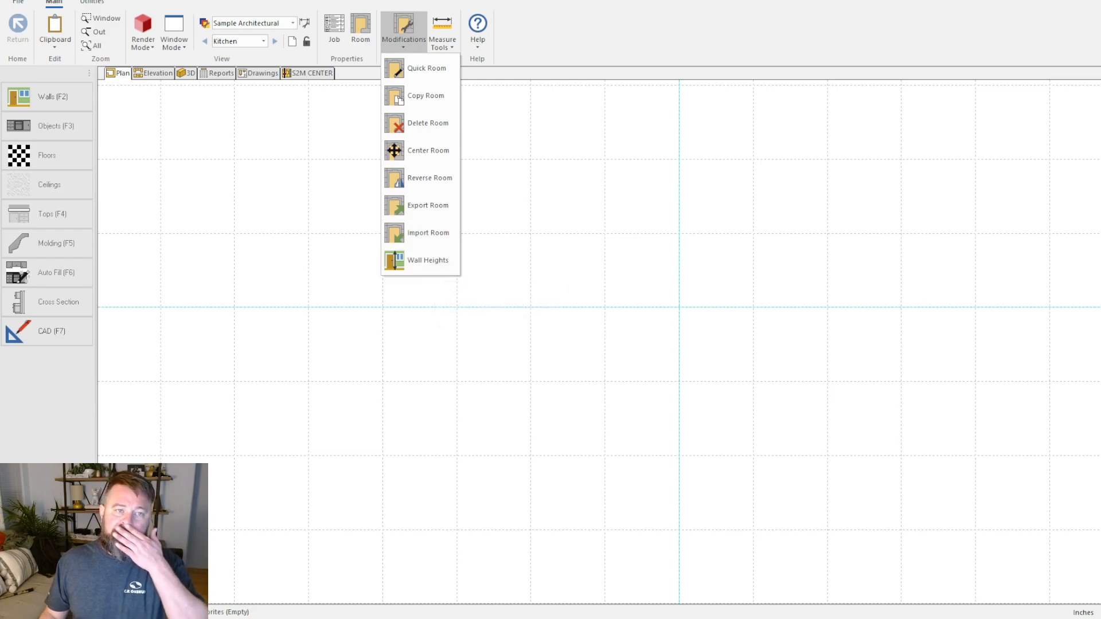
{"action": "left_click", "coordinate": [536, 64]}
{"action": "left_click", "coordinate": [434, 51]}
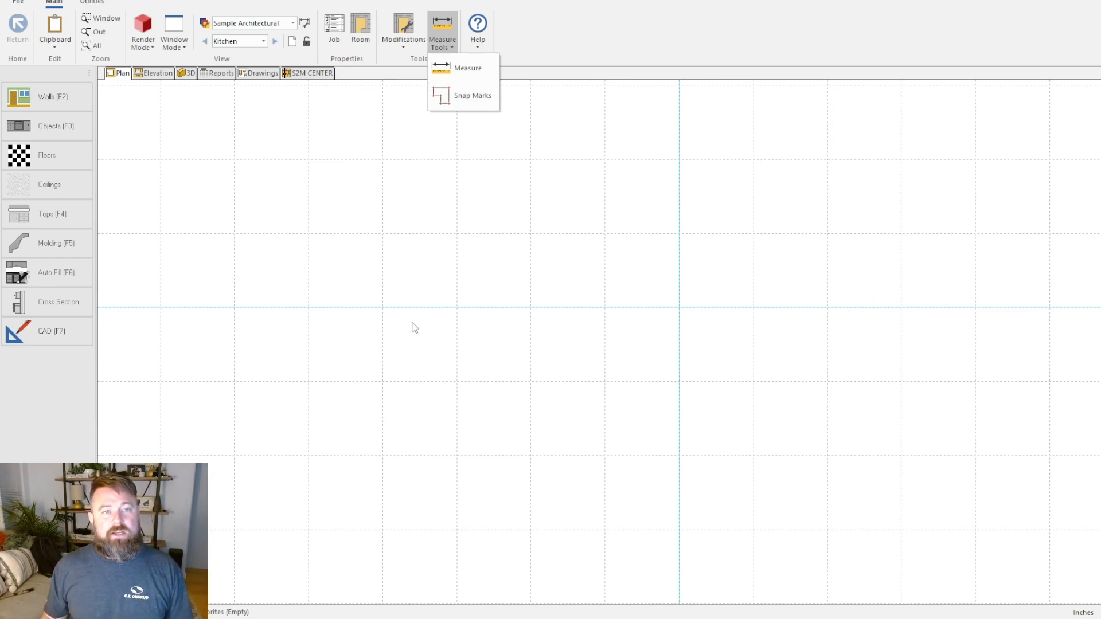
{"action": "left_click", "coordinate": [599, 61]}
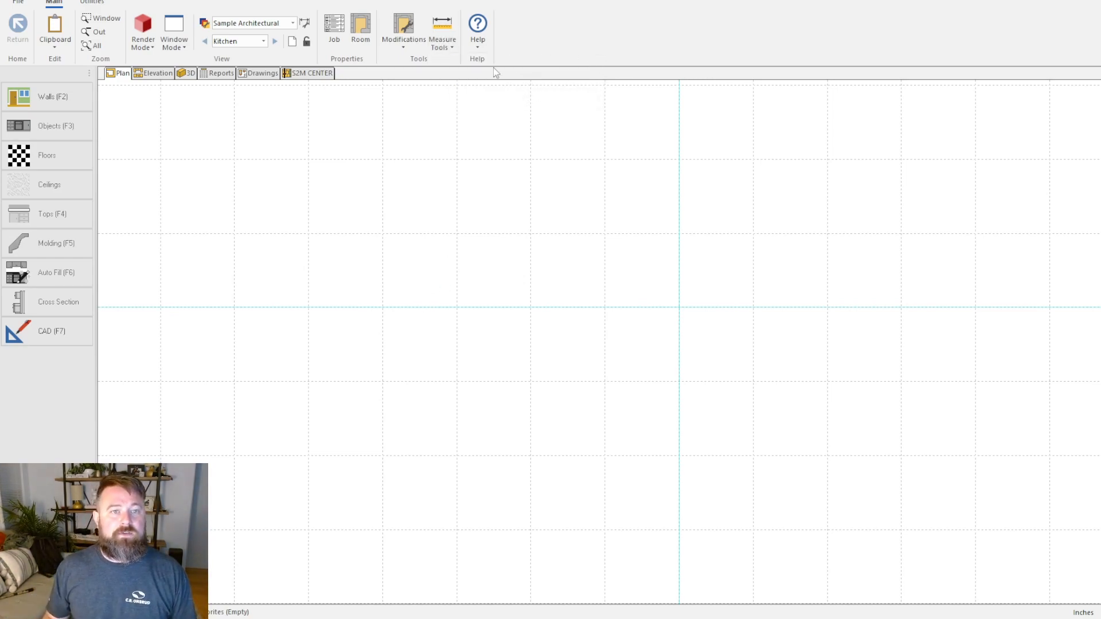
{"action": "left_click", "coordinate": [480, 47]}
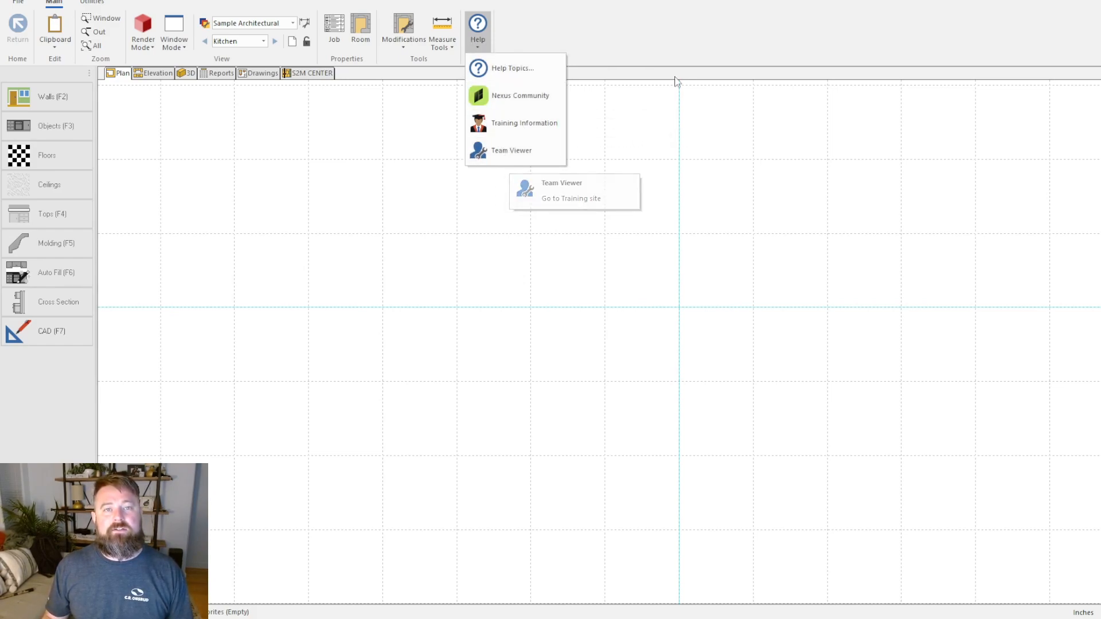
{"action": "left_click", "coordinate": [638, 32]}
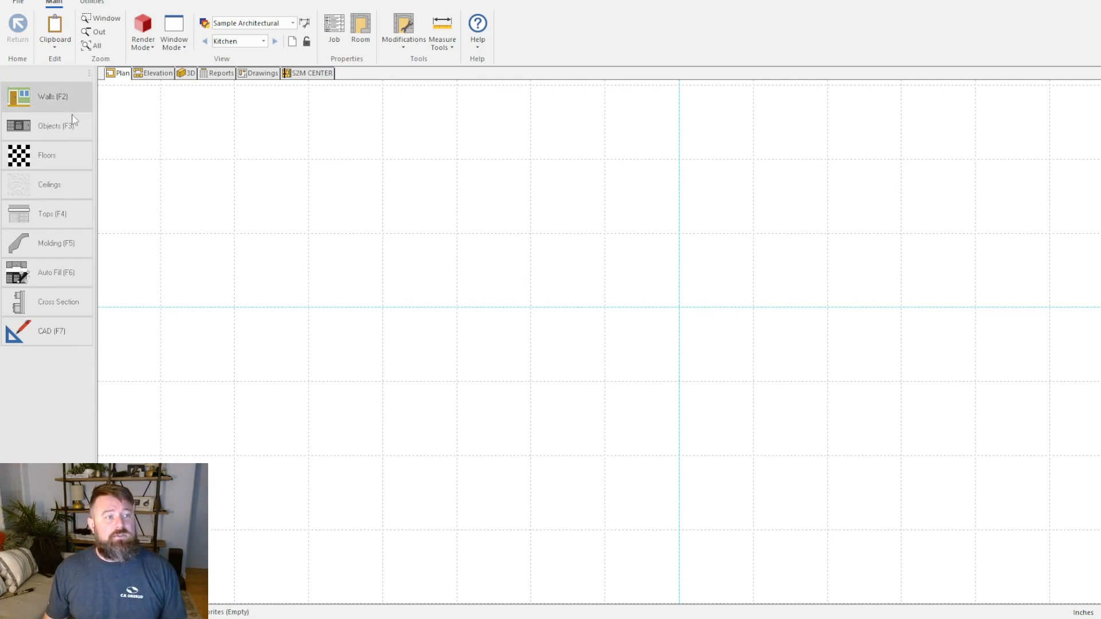
{"action": "left_click", "coordinate": [54, 321]}
{"action": "left_click", "coordinate": [13, 26]}
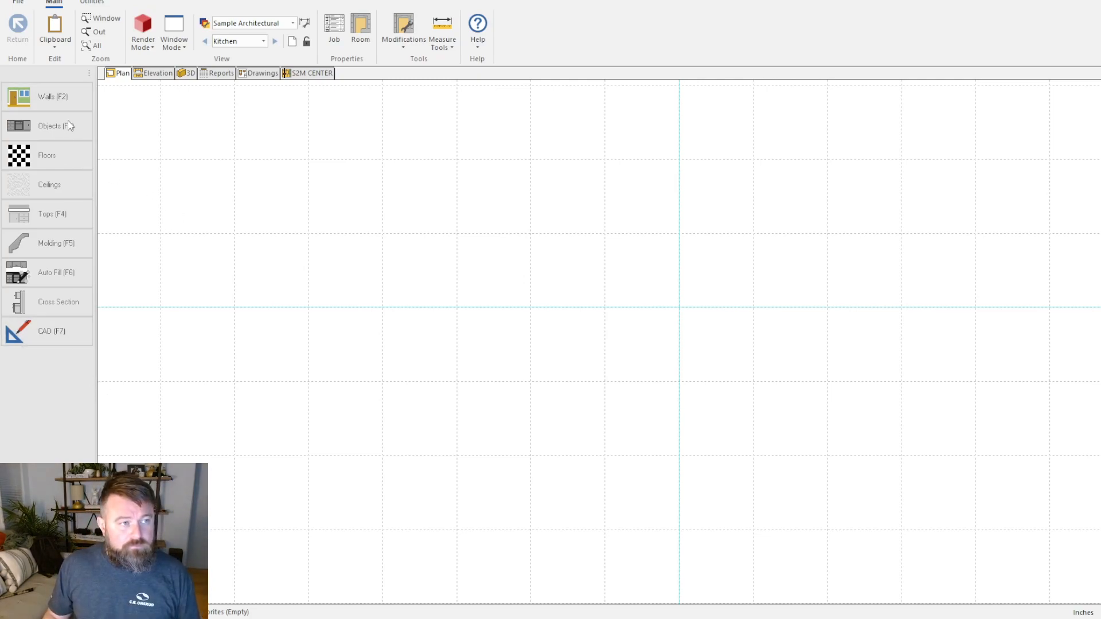
Step: Draw a single straight wall 80 inches long on the plan's horizontal axis with Chained Line
{"action": "left_click", "coordinate": [18, 331]}
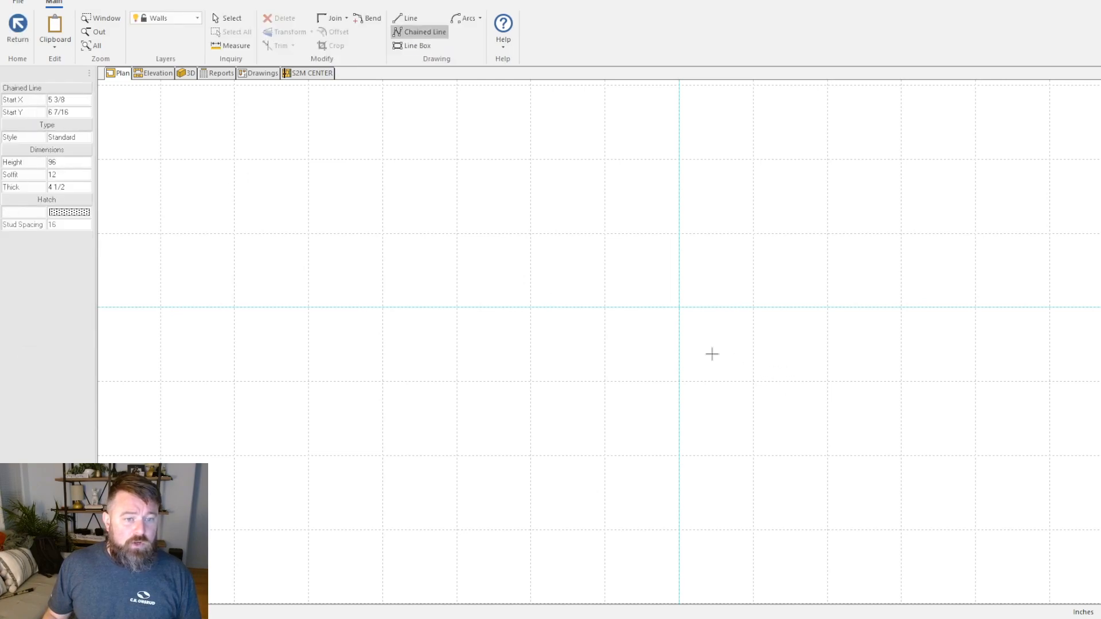
{"action": "left_click", "coordinate": [469, 304]}
{"action": "left_click", "coordinate": [1050, 307]}
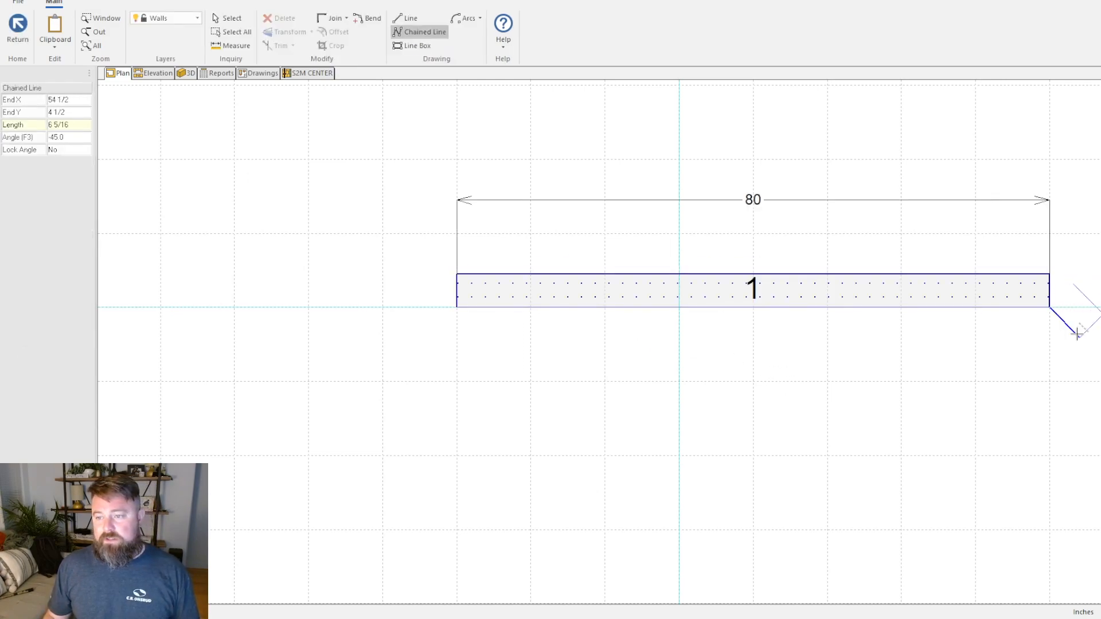
{"action": "right_click", "coordinate": [1059, 329]}
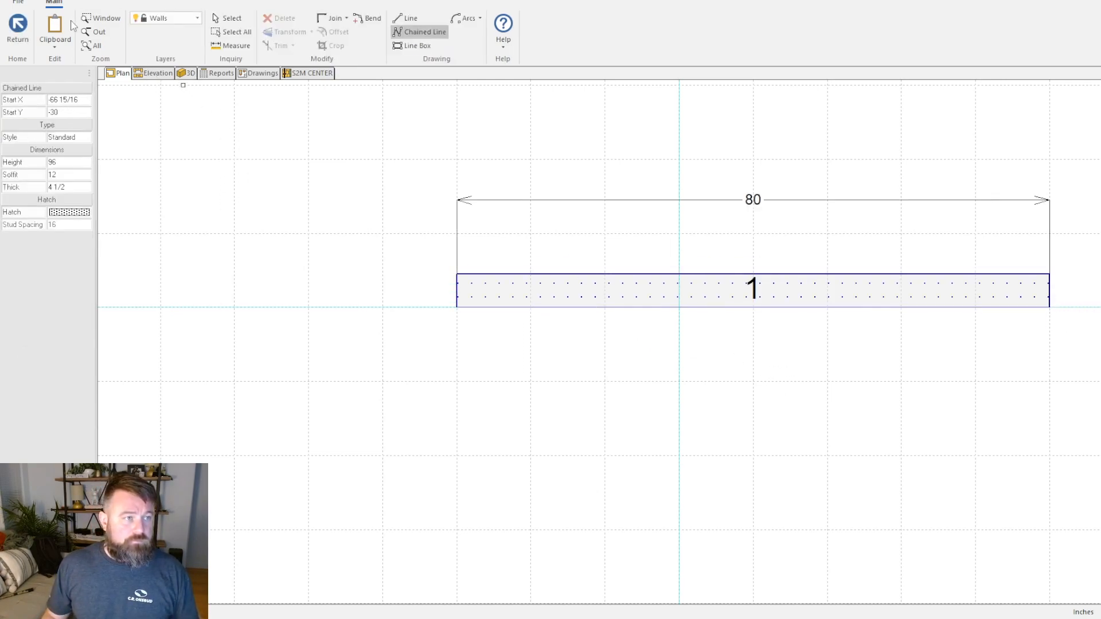
{"action": "left_click", "coordinate": [18, 26]}
Step: Split the workspace horizontally to show the wall in the Plan, 3D and Elevation views together
{"action": "left_click", "coordinate": [174, 32]}
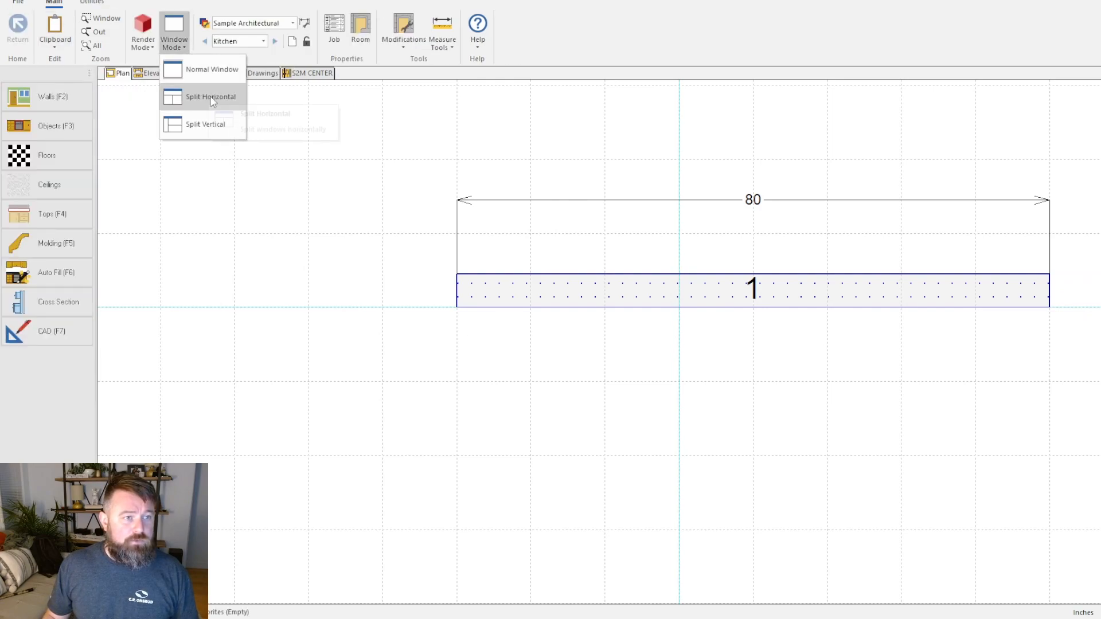
{"action": "left_click", "coordinate": [211, 97]}
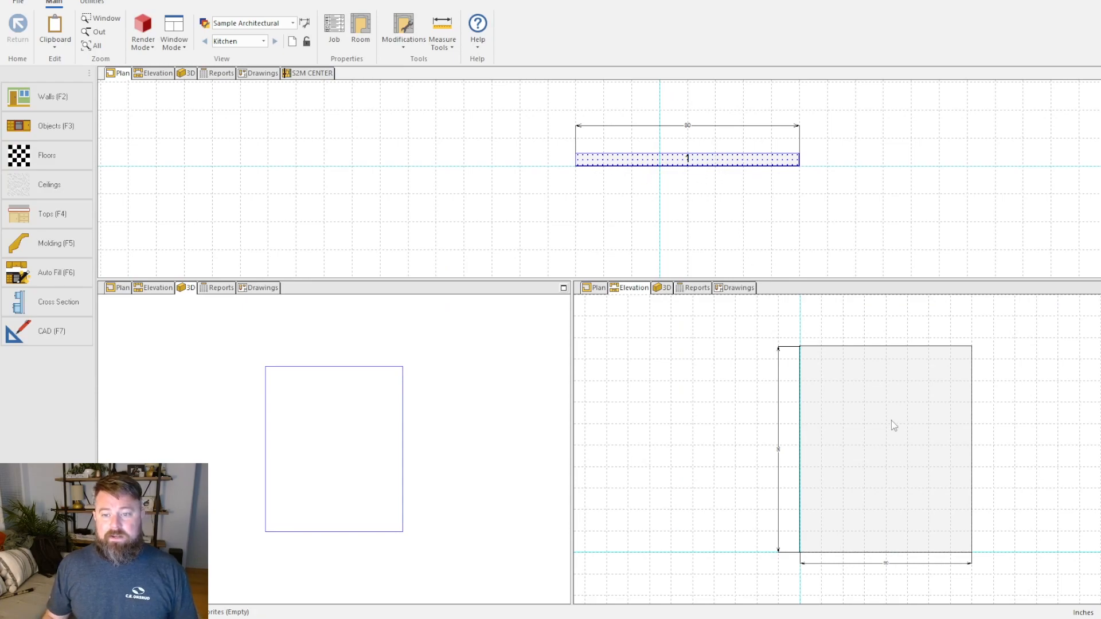
{"action": "mouse_move", "coordinate": [967, 472]}
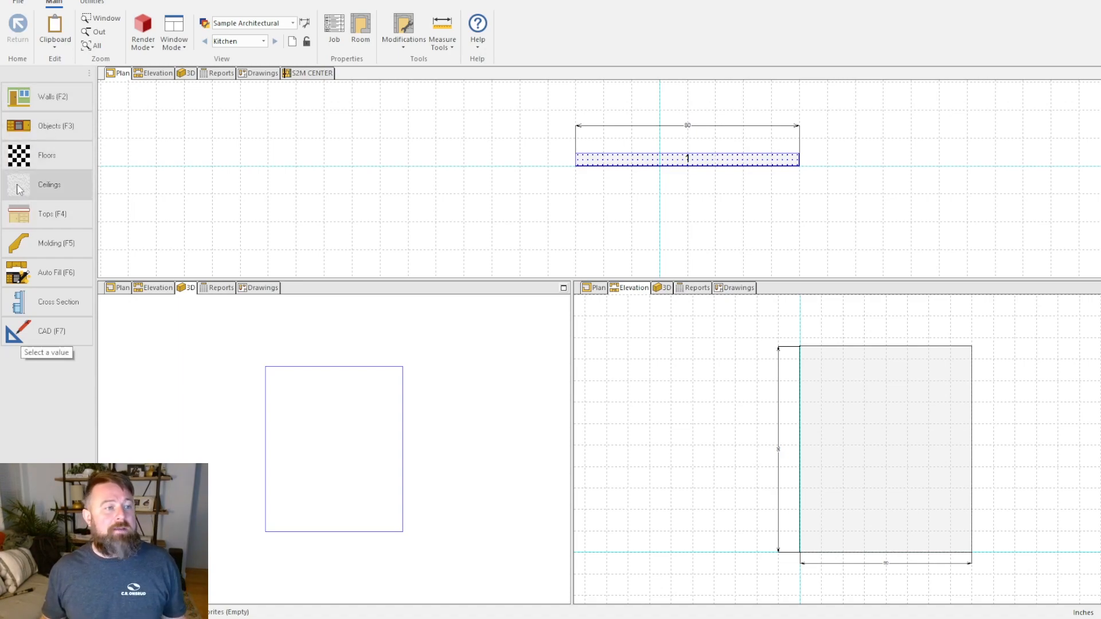
Step: Browse the Appliance, Custom Cabinets and Furnishing object catalogs and the categories each one contains
{"action": "left_click", "coordinate": [65, 129]}
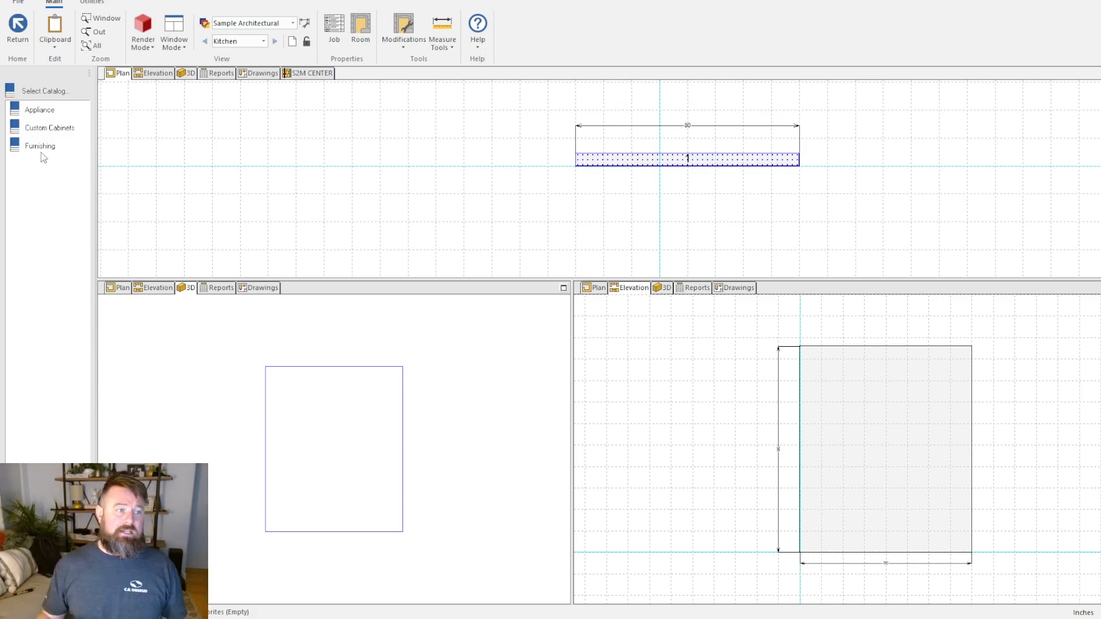
{"action": "double_click", "coordinate": [40, 110]}
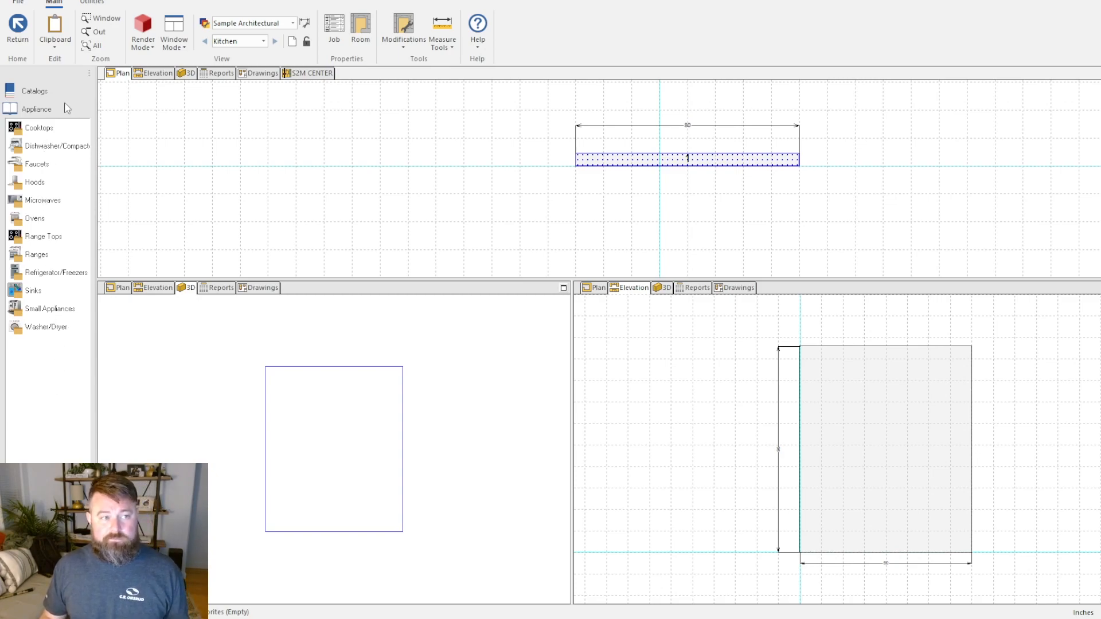
{"action": "left_click", "coordinate": [44, 92]}
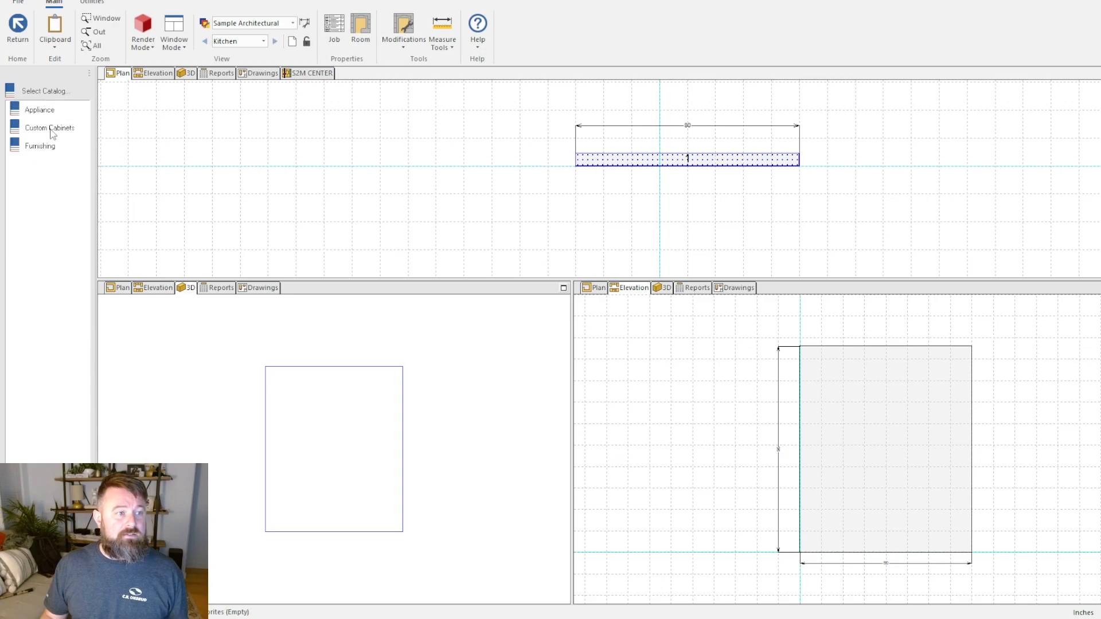
{"action": "left_click", "coordinate": [51, 128]}
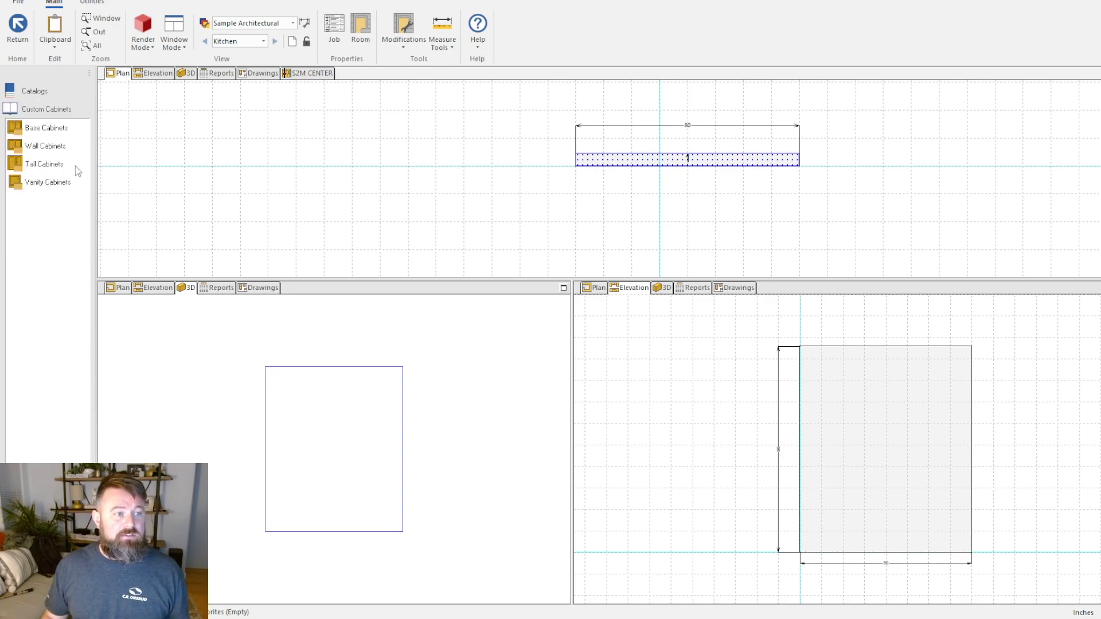
{"action": "left_click", "coordinate": [47, 111]}
{"action": "left_click", "coordinate": [49, 145]}
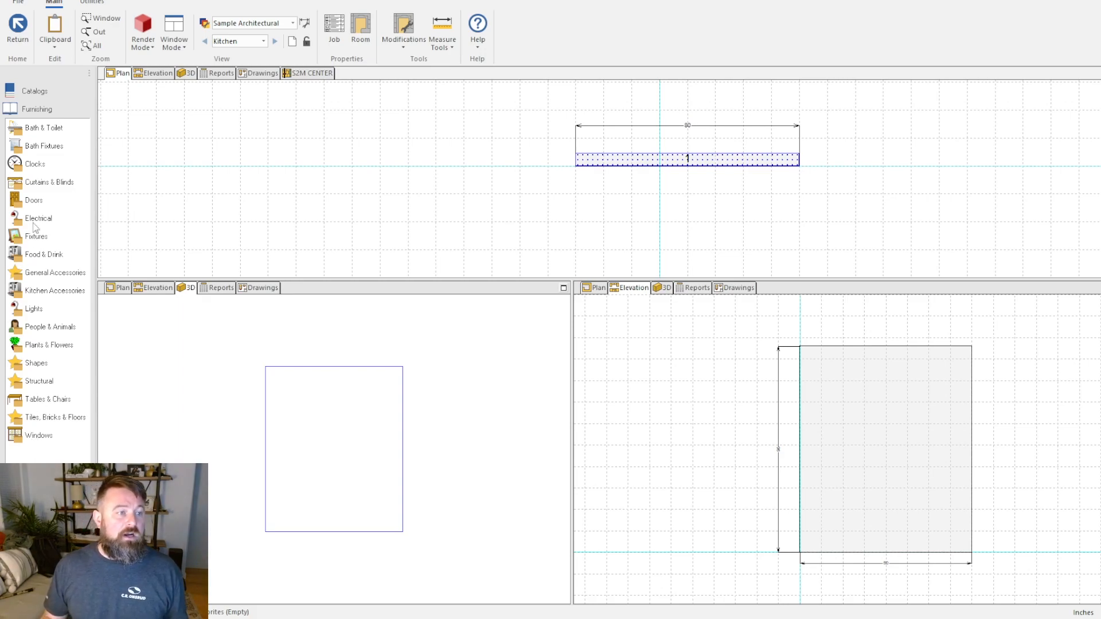
Step: Look through the Doors category of the Furnishing catalog and return to the list of catalogs
{"action": "left_click", "coordinate": [33, 203]}
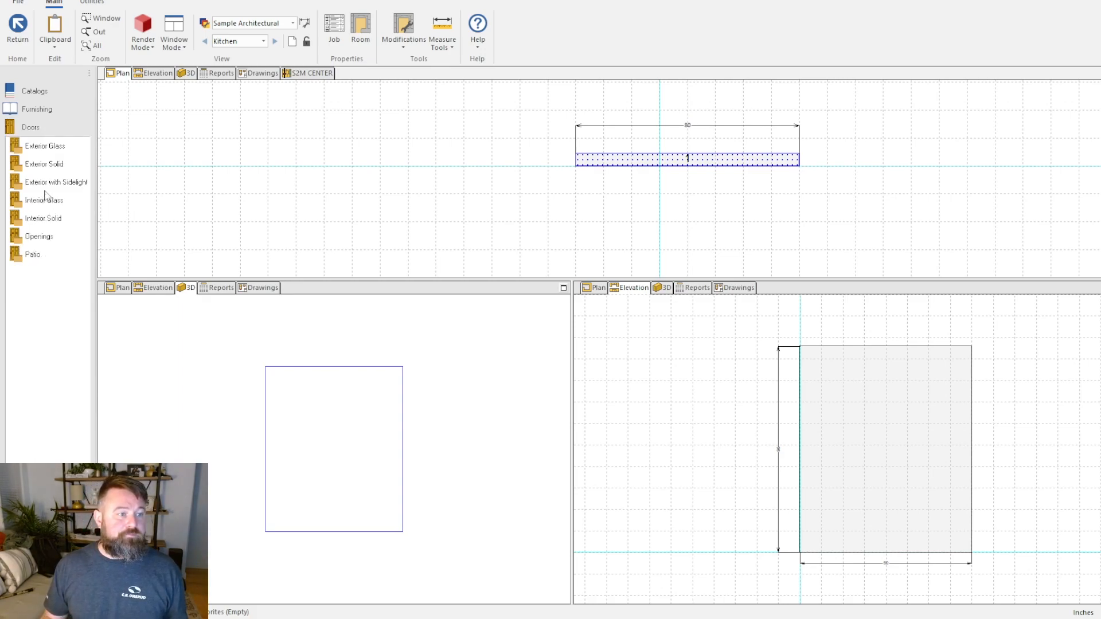
{"action": "left_click", "coordinate": [50, 111]}
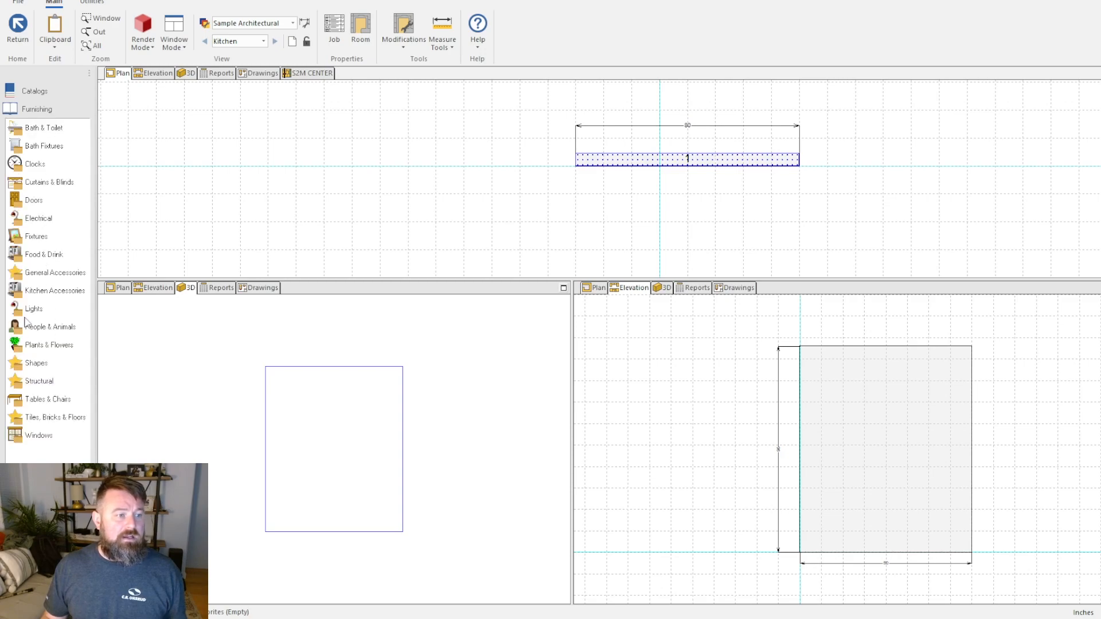
{"action": "left_click", "coordinate": [45, 97]}
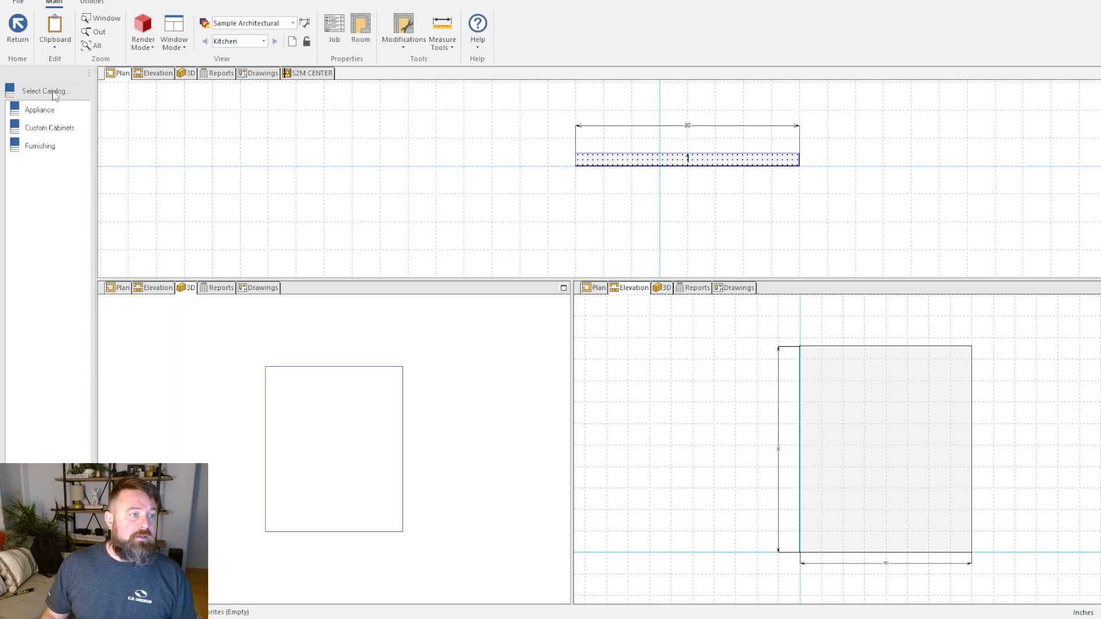
Step: Place a Std Base cabinet from the Custom Cabinets catalog's Base Cabinets at the left end of wall 1 in the plan
{"action": "left_click", "coordinate": [51, 129]}
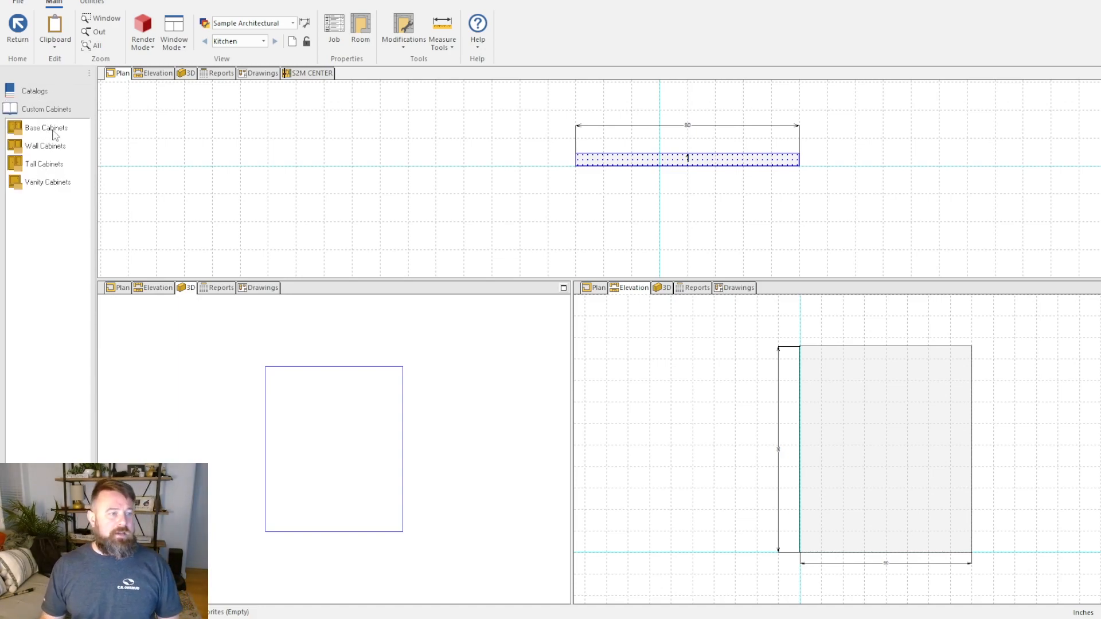
{"action": "left_click", "coordinate": [45, 128]}
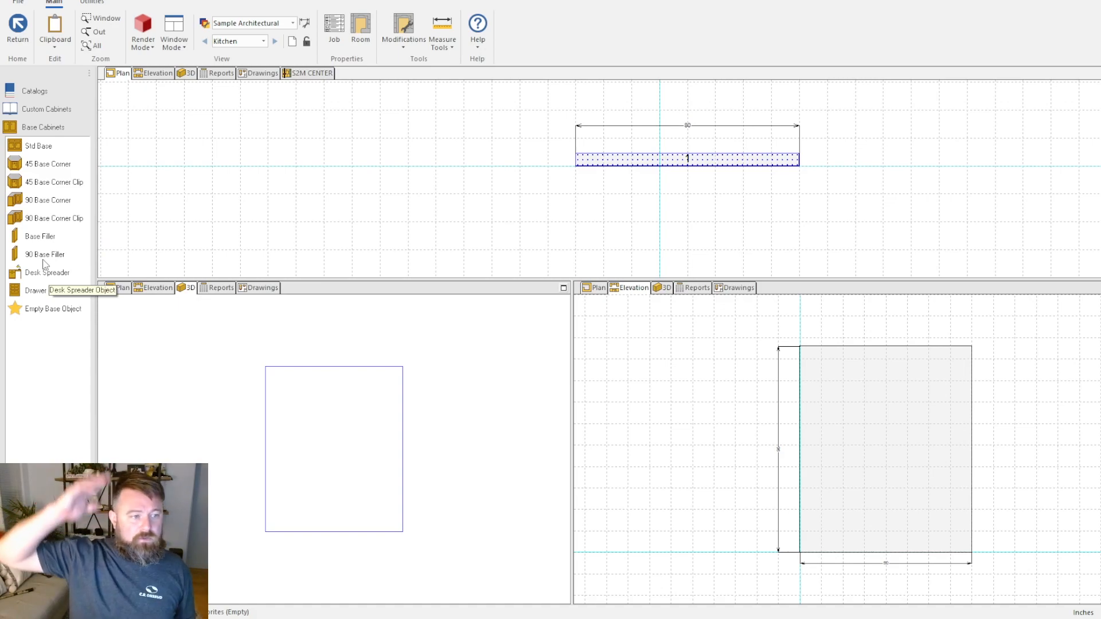
{"action": "left_click", "coordinate": [57, 309]}
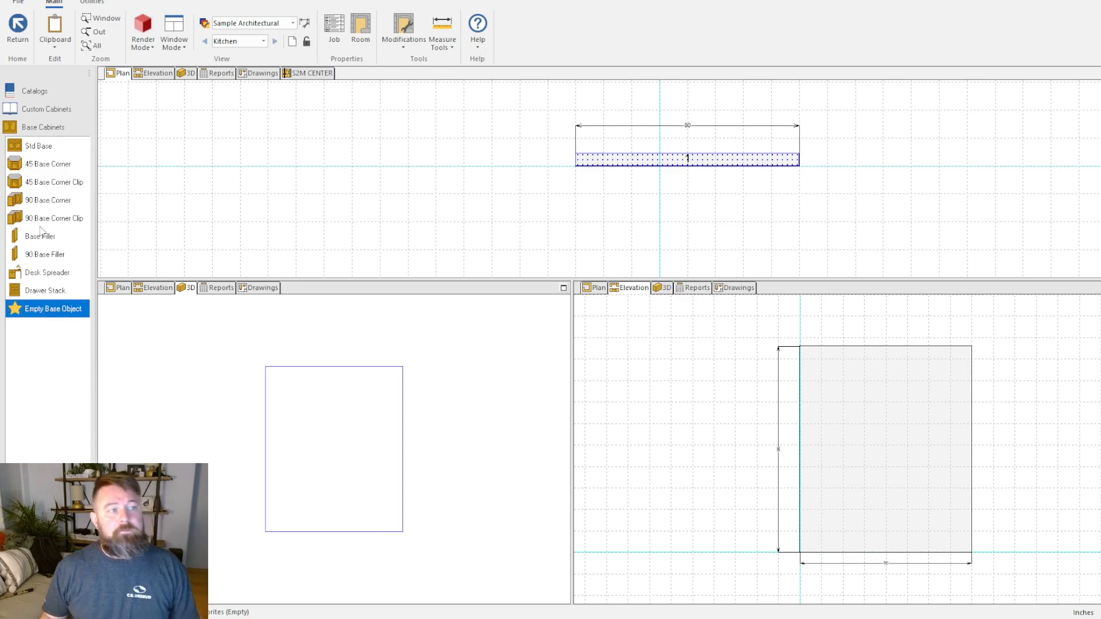
{"action": "left_click", "coordinate": [43, 146]}
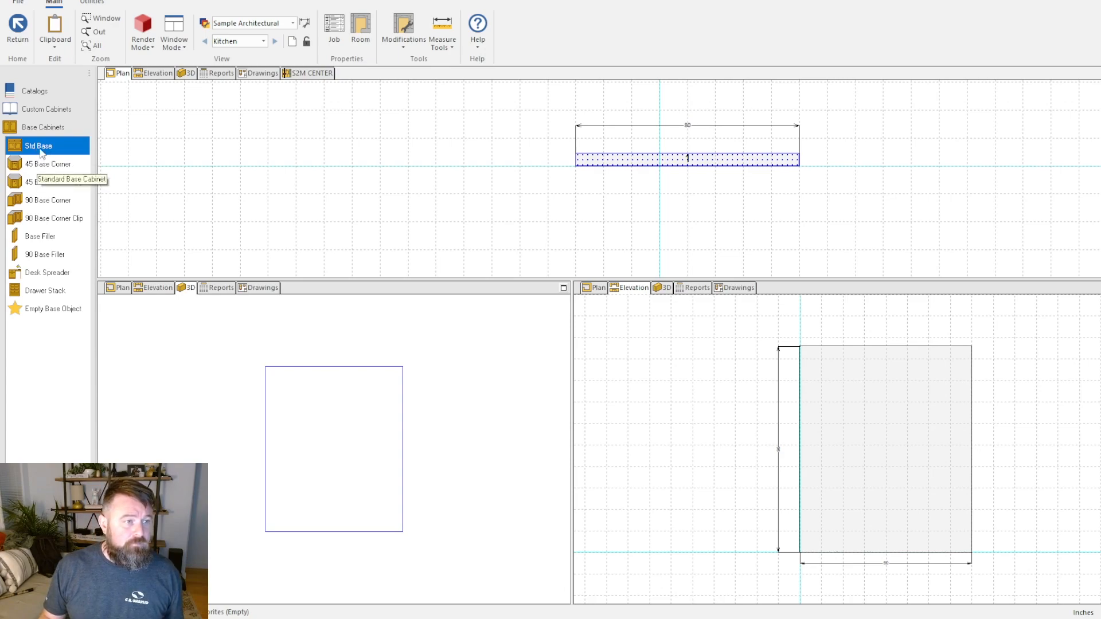
{"action": "left_click", "coordinate": [612, 168]}
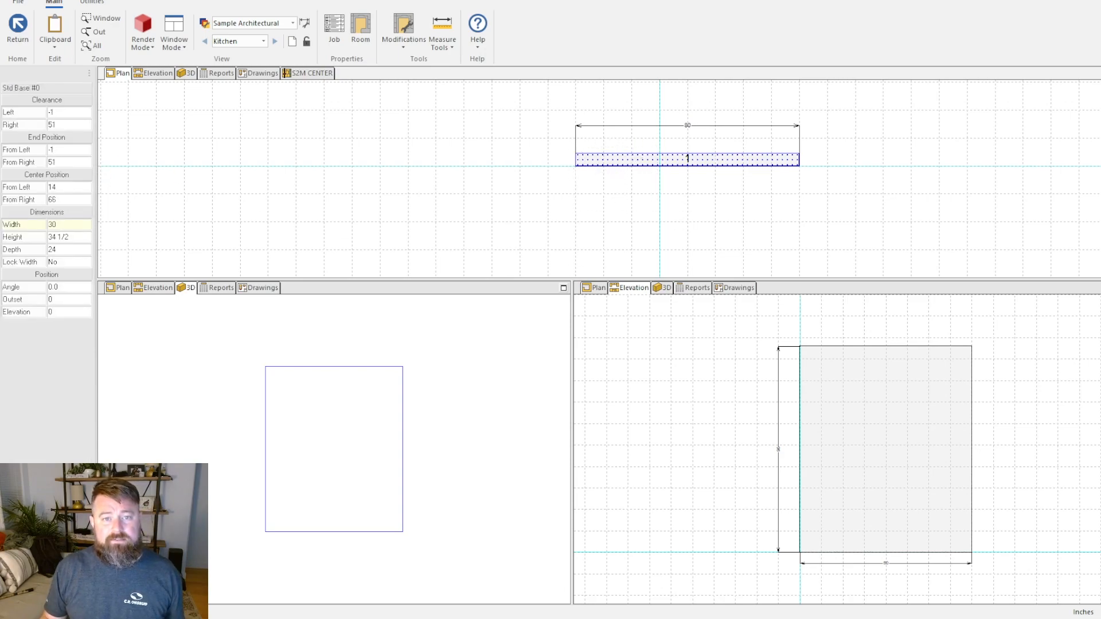
Step: Switch the 3D view from wireframe to a solid render and orbit it to show the base cabinet against the wall from an angle
{"action": "scroll", "coordinate": [235, 553], "scroll_direction": "down", "scroll_amount": 2}
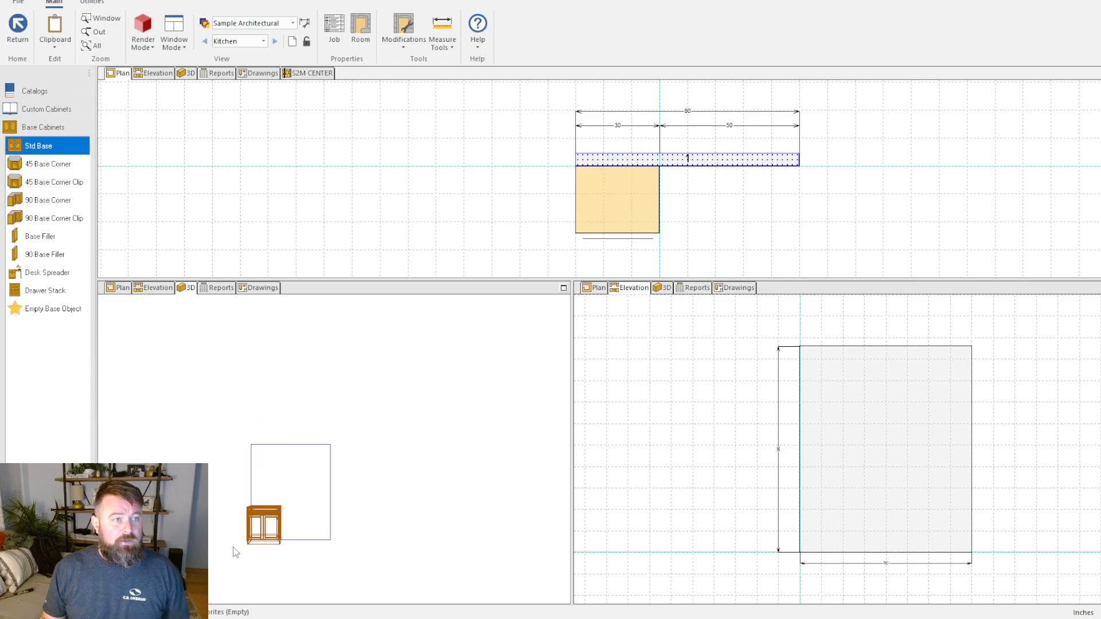
{"action": "left_click", "coordinate": [397, 487]}
{"action": "scroll", "coordinate": [401, 442], "scroll_direction": "down", "scroll_amount": 1}
{"action": "scroll", "coordinate": [394, 462], "scroll_direction": "up", "scroll_amount": 5}
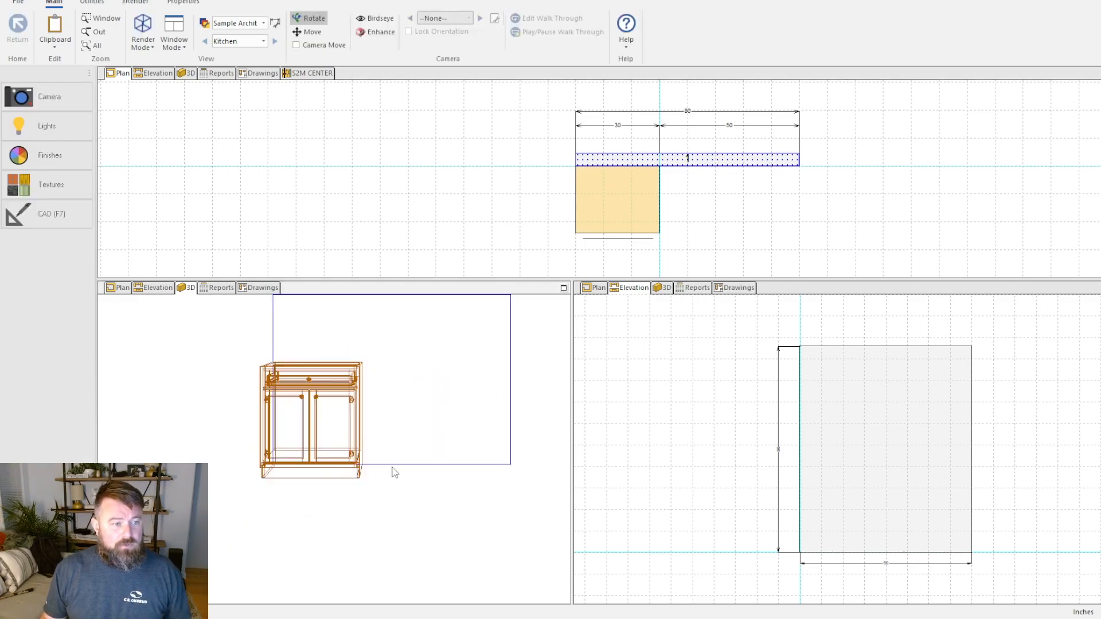
{"action": "scroll", "coordinate": [191, 379], "scroll_direction": "down", "scroll_amount": 3}
{"action": "middle_click_drag", "start_coordinate": [232, 390], "coordinate": [315, 414]}
{"action": "left_click_drag", "start_coordinate": [377, 418], "coordinate": [270, 489]}
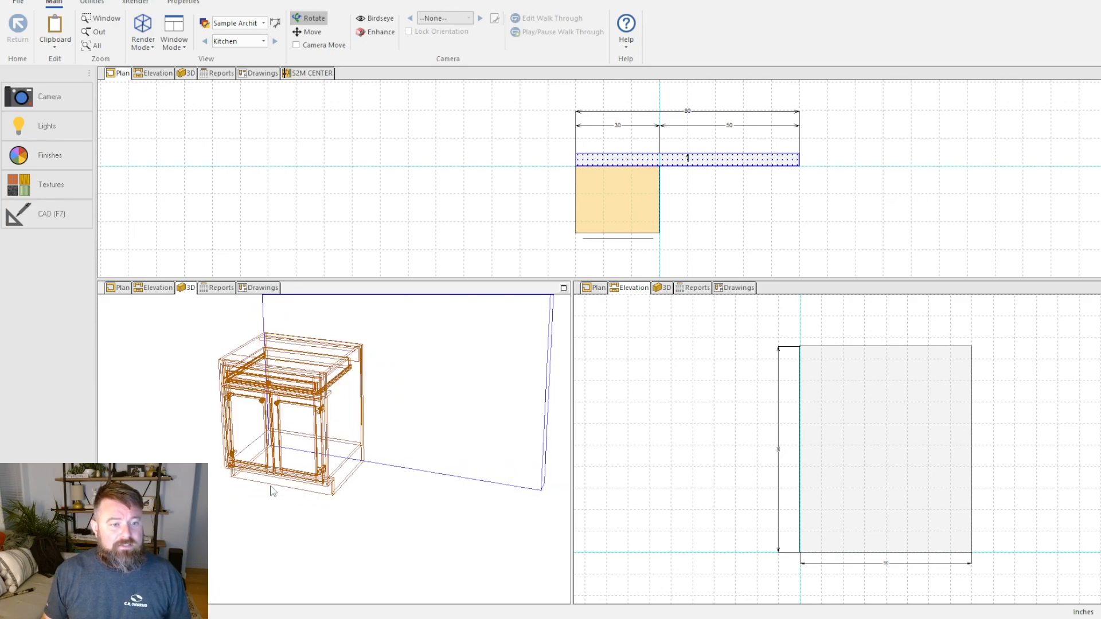
{"action": "left_click", "coordinate": [143, 40]}
{"action": "left_click", "coordinate": [161, 102]}
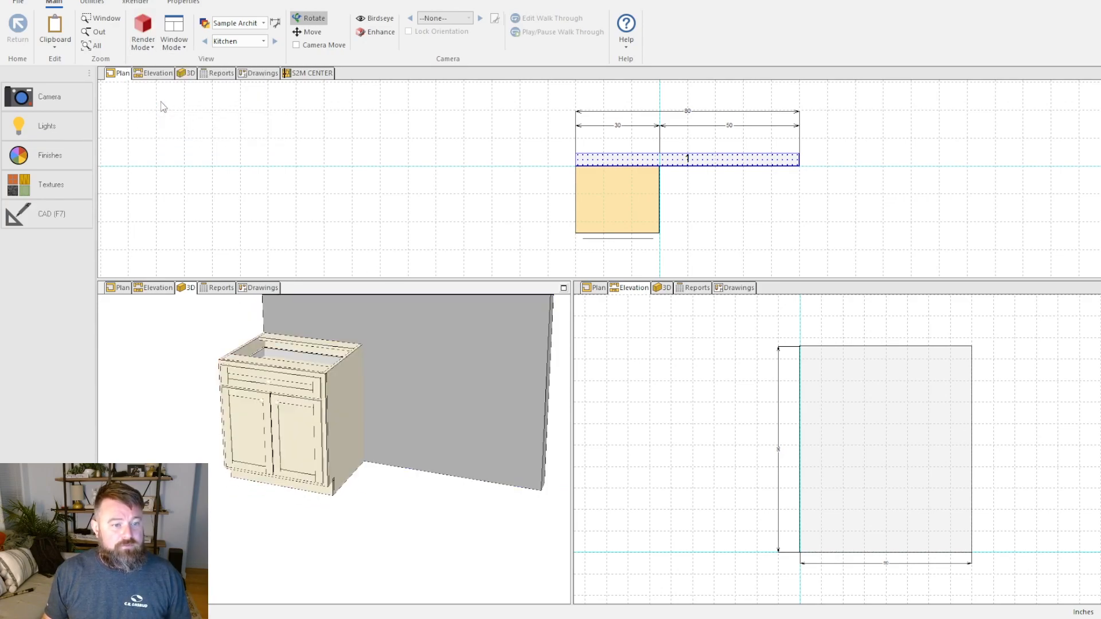
{"action": "mouse_move", "coordinate": [282, 483]}
{"action": "left_mouse_down"}
{"action": "mouse_move", "coordinate": [517, 445]}
{"action": "mouse_move", "coordinate": [207, 430]}
{"action": "mouse_move", "coordinate": [430, 442]}
{"action": "mouse_move", "coordinate": [322, 516]}
{"action": "mouse_move", "coordinate": [346, 426]}
{"action": "mouse_move", "coordinate": [380, 439]}
{"action": "left_mouse_up"}
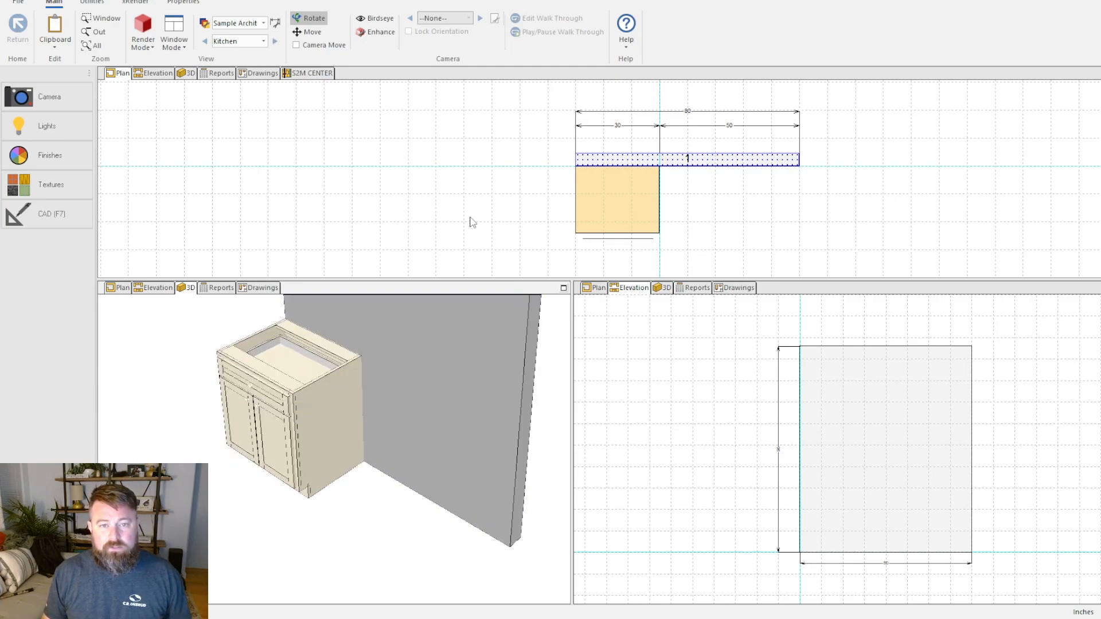
Step: Examine the base cabinet and its dimensions in the Wall 1 front elevation and in the plan
{"action": "scroll", "coordinate": [920, 396], "scroll_direction": "up", "scroll_amount": 2}
{"action": "scroll", "coordinate": [893, 449], "scroll_direction": "down", "scroll_amount": 3}
{"action": "scroll", "coordinate": [900, 480], "scroll_direction": "up", "scroll_amount": 2}
{"action": "scroll", "coordinate": [864, 414], "scroll_direction": "up", "scroll_amount": 2}
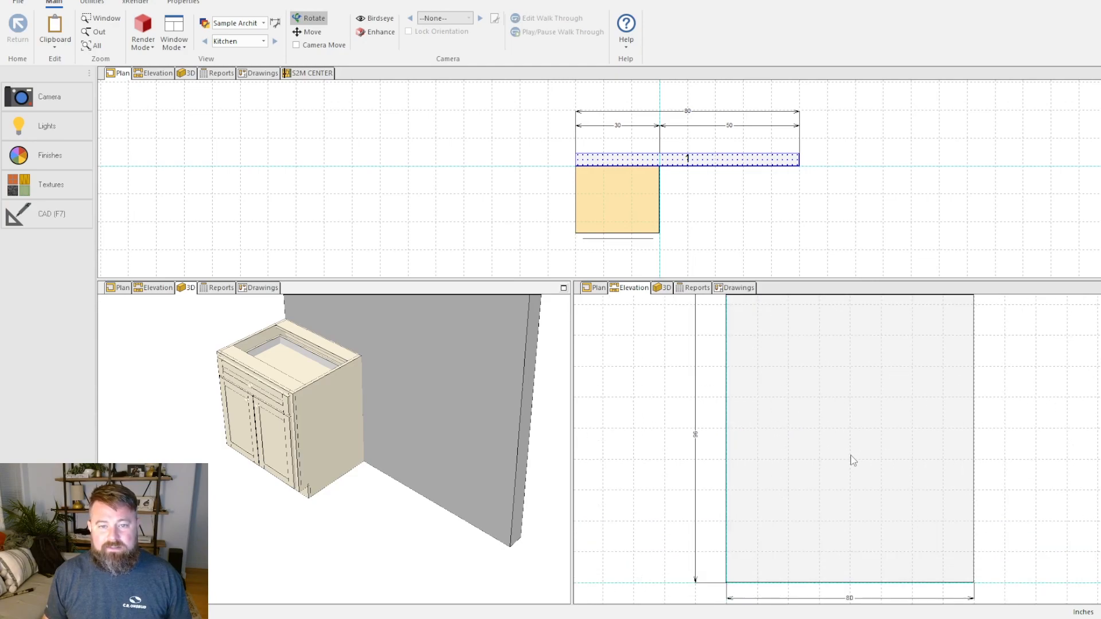
{"action": "left_click", "coordinate": [886, 430]}
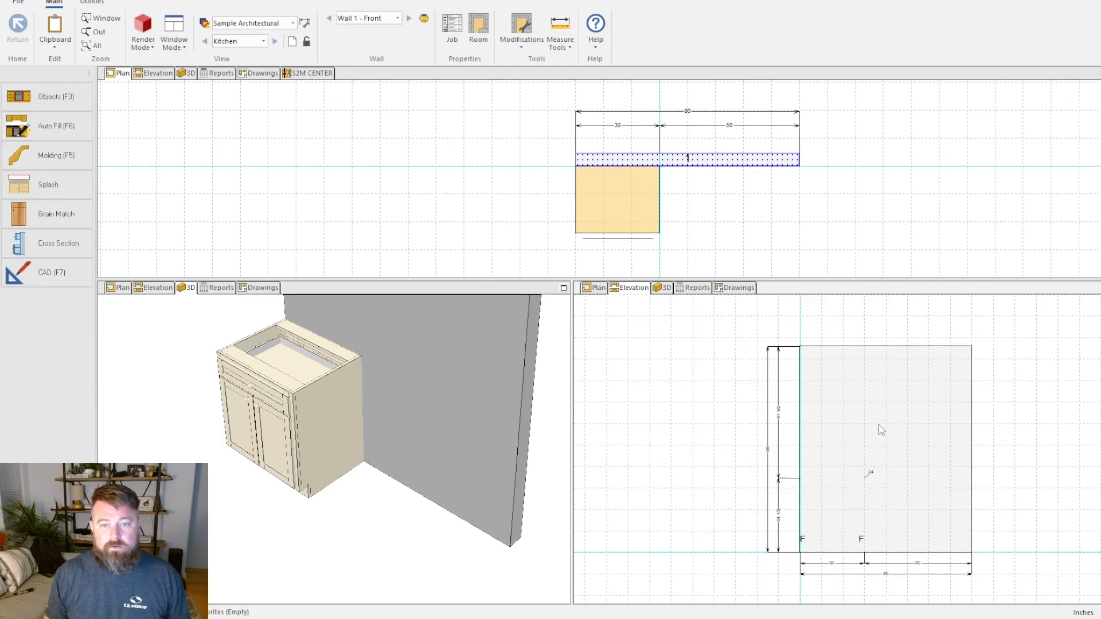
{"action": "scroll", "coordinate": [865, 511], "scroll_direction": "down", "scroll_amount": 2}
{"action": "scroll", "coordinate": [783, 522], "scroll_direction": "up", "scroll_amount": 5}
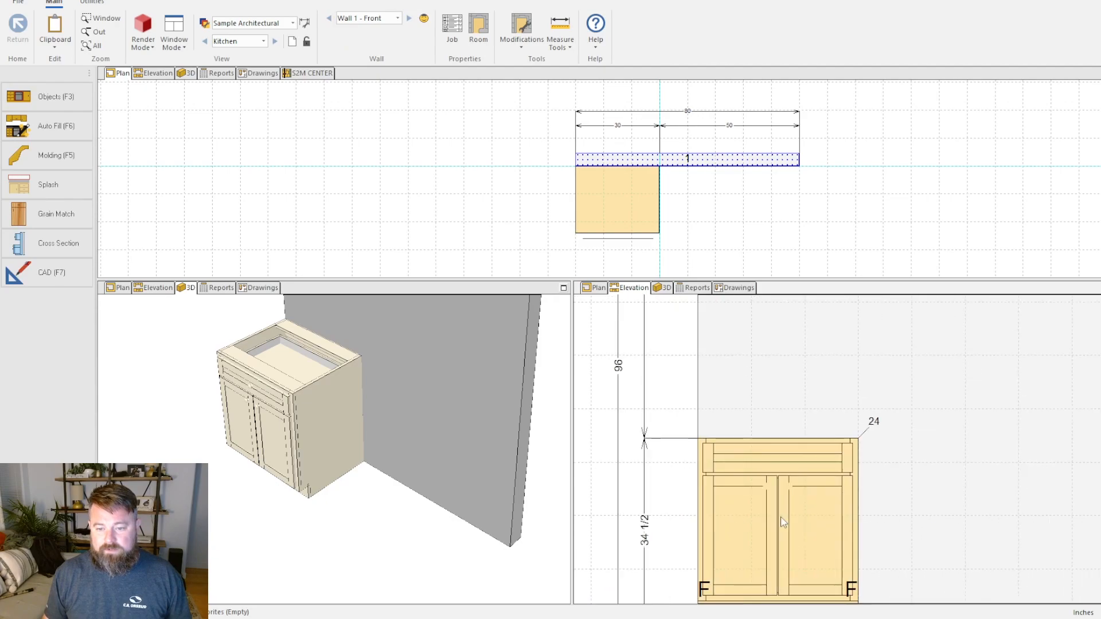
{"action": "scroll", "coordinate": [783, 521], "scroll_direction": "down", "scroll_amount": 4}
{"action": "scroll", "coordinate": [781, 589], "scroll_direction": "up", "scroll_amount": 5}
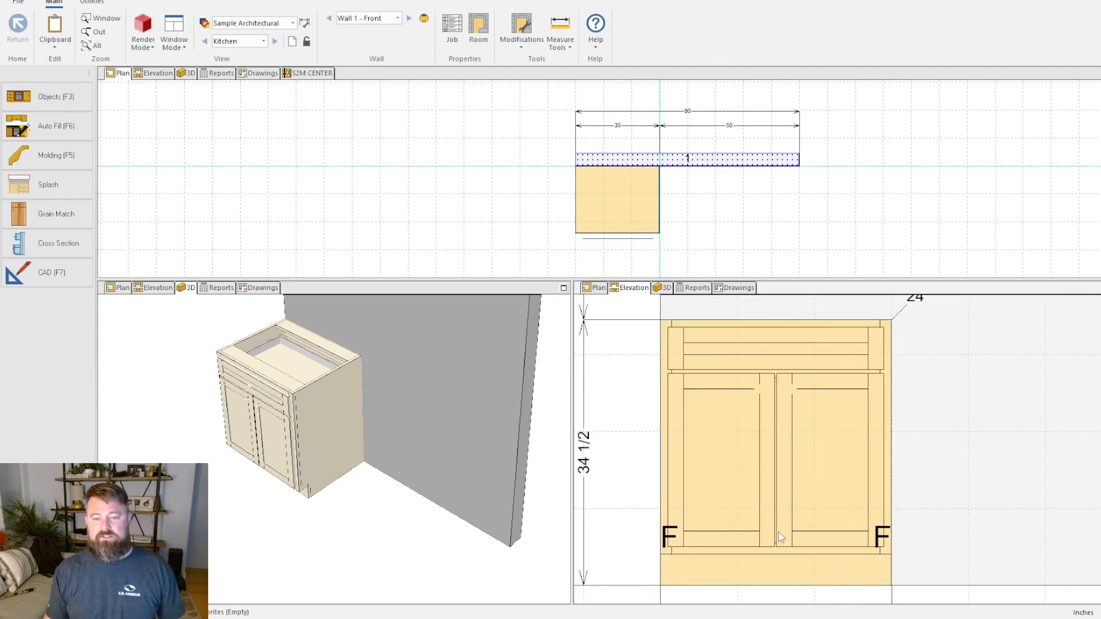
{"action": "scroll", "coordinate": [781, 573], "scroll_direction": "down", "scroll_amount": 3}
{"action": "scroll", "coordinate": [828, 229], "scroll_direction": "down", "scroll_amount": 2}
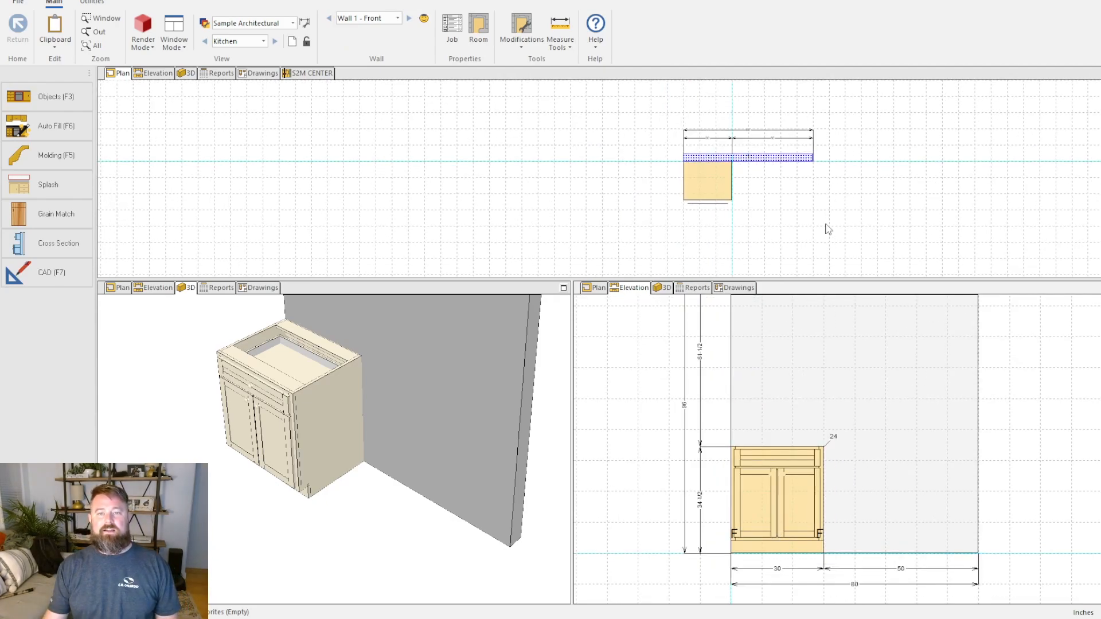
{"action": "left_click", "coordinate": [847, 187]}
{"action": "scroll", "coordinate": [826, 177], "scroll_direction": "down", "scroll_amount": 2}
{"action": "scroll", "coordinate": [660, 185], "scroll_direction": "up", "scroll_amount": 4}
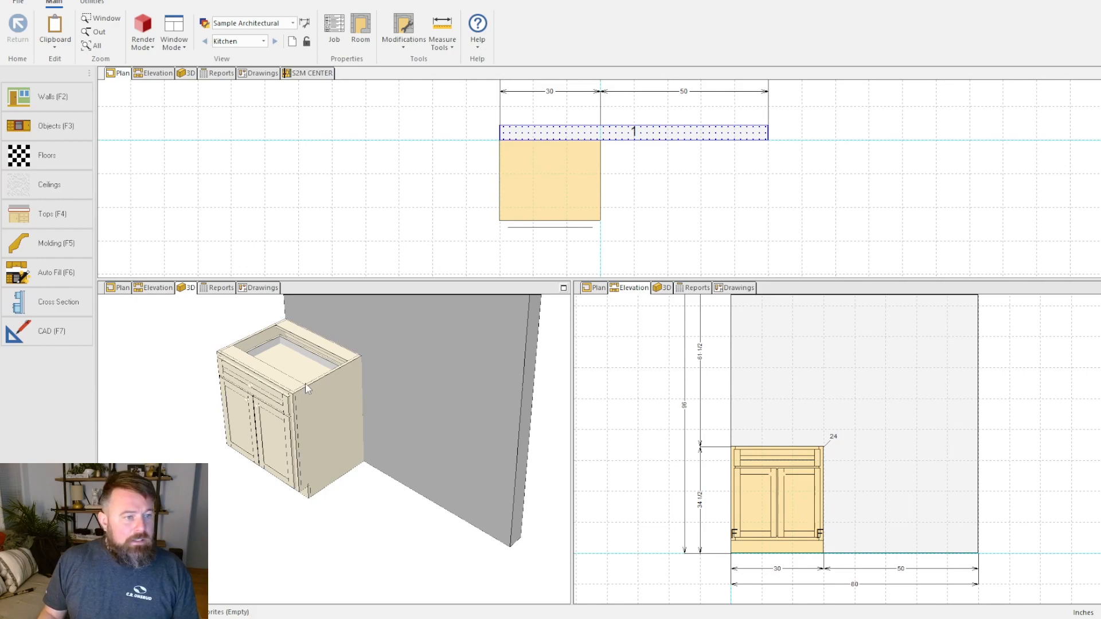
{"action": "left_click", "coordinate": [49, 127]}
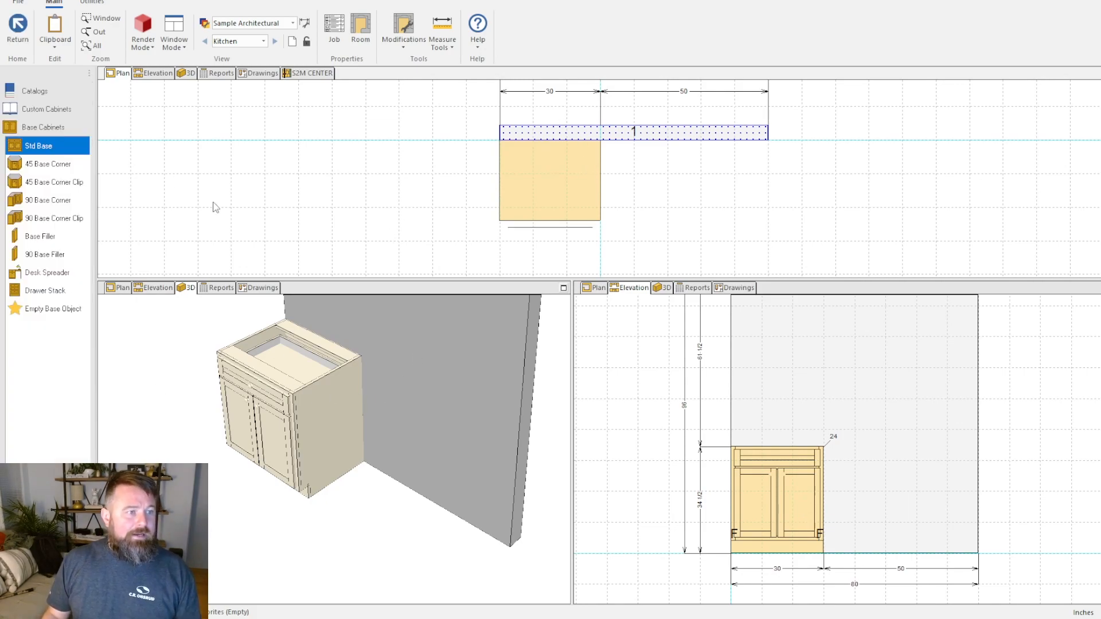
{"action": "left_click", "coordinate": [605, 136]}
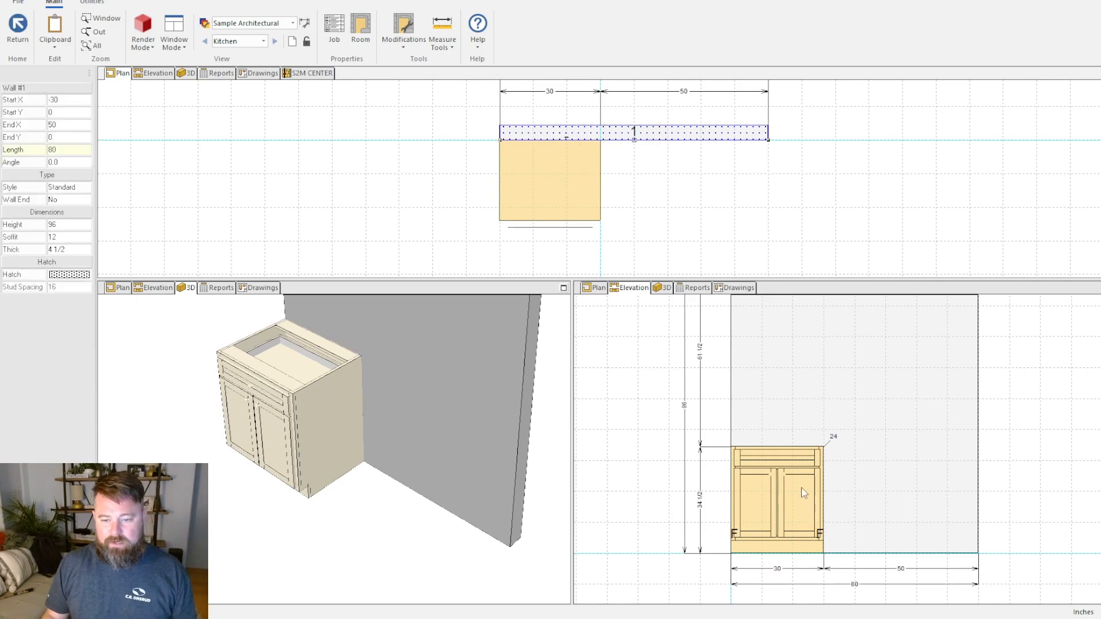
{"action": "left_click", "coordinate": [19, 38]}
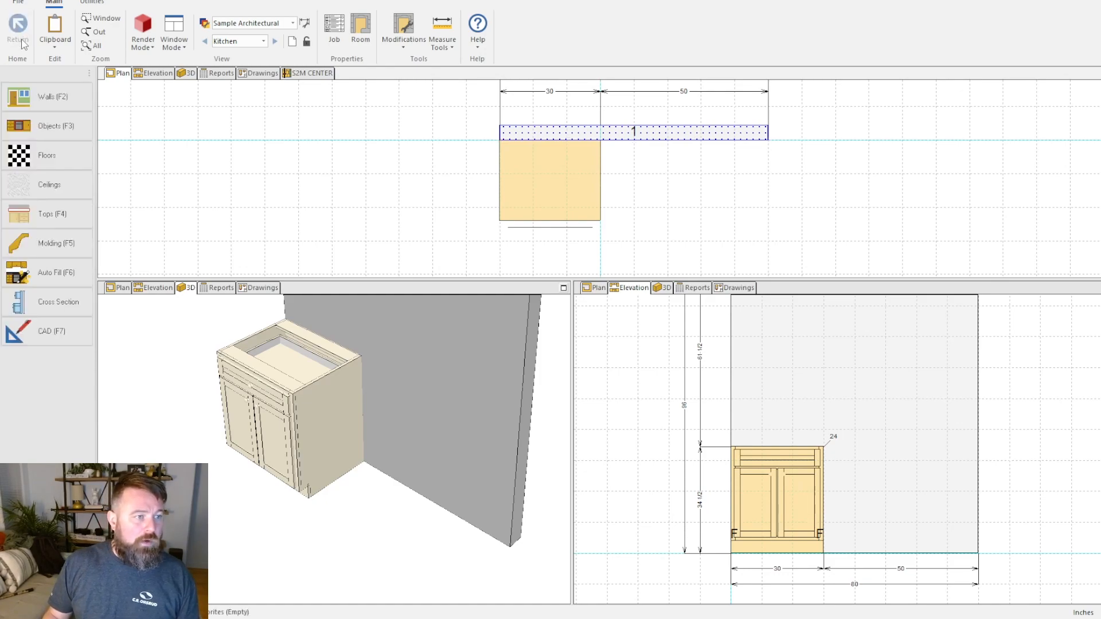
Step: Place a Std Upper cabinet from the Custom Cabinets catalog's Wall Cabinets on wall 1, directly above the base cabinet
{"action": "left_click", "coordinate": [46, 128]}
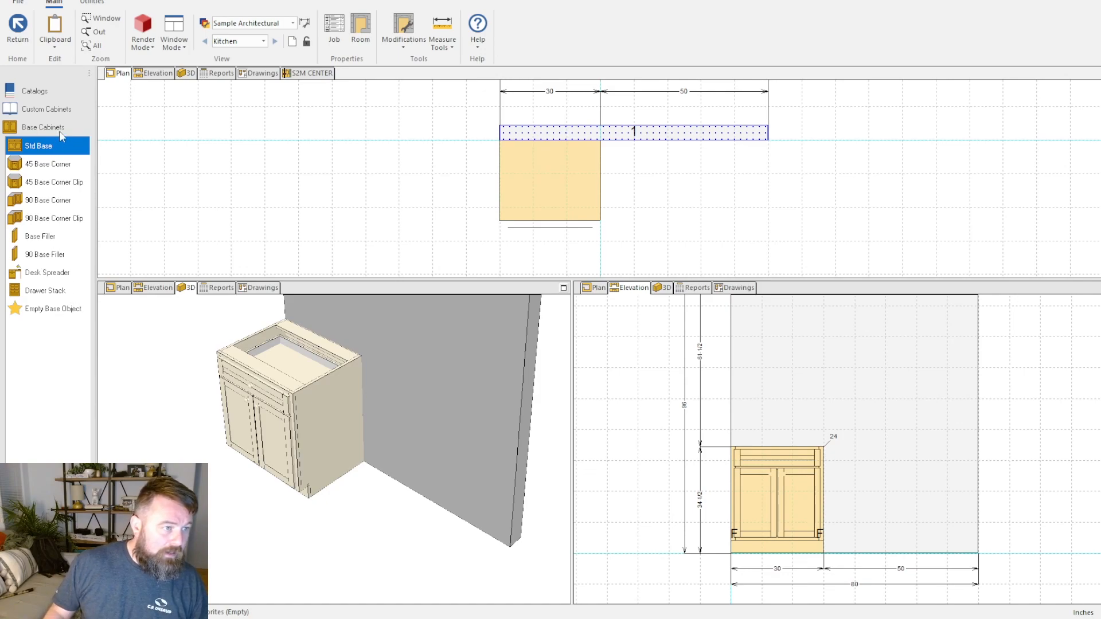
{"action": "left_click", "coordinate": [67, 168]}
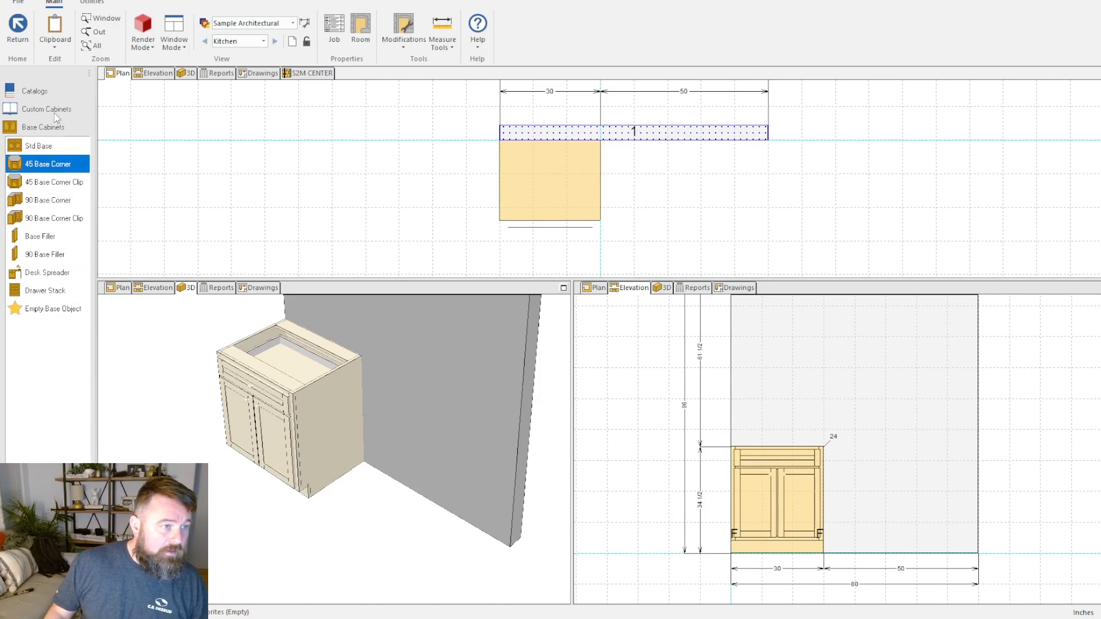
{"action": "left_click", "coordinate": [49, 128]}
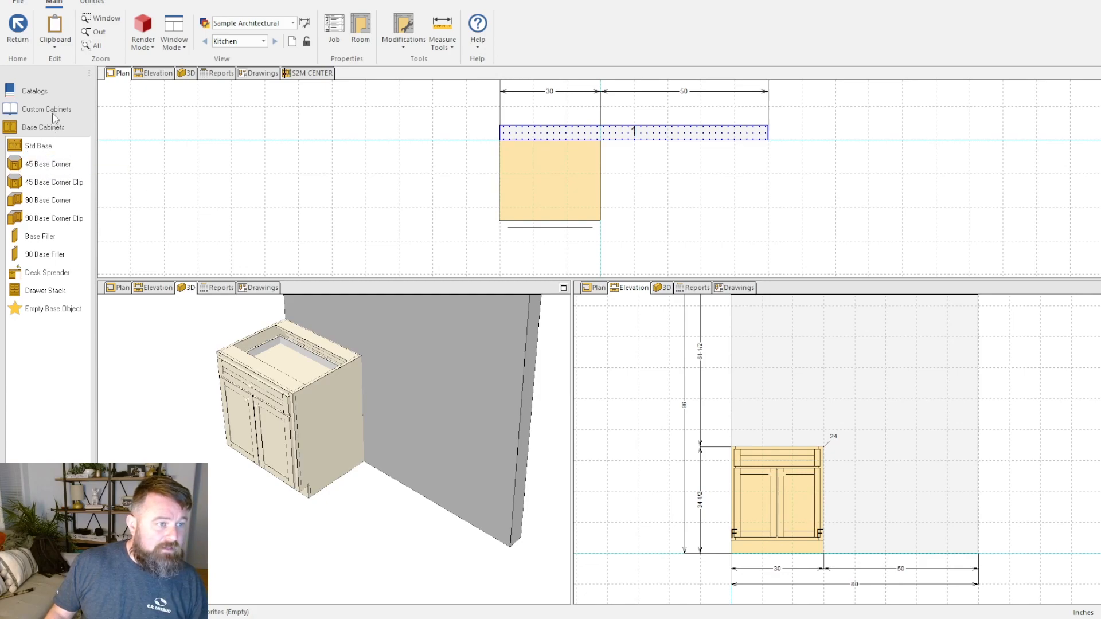
{"action": "left_click", "coordinate": [52, 112]}
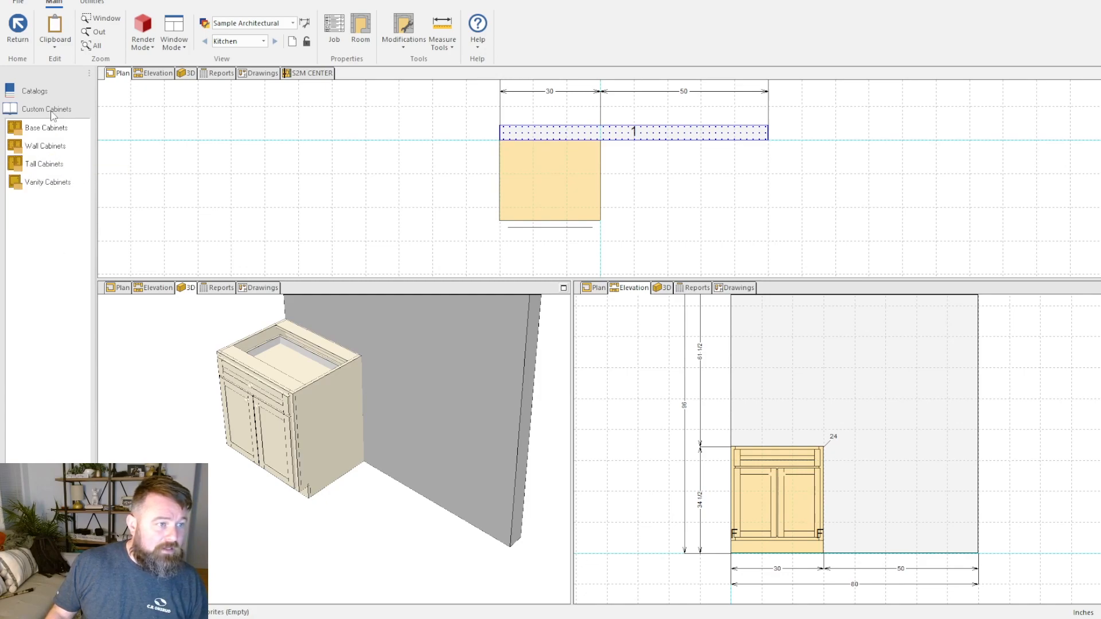
{"action": "left_click", "coordinate": [43, 146]}
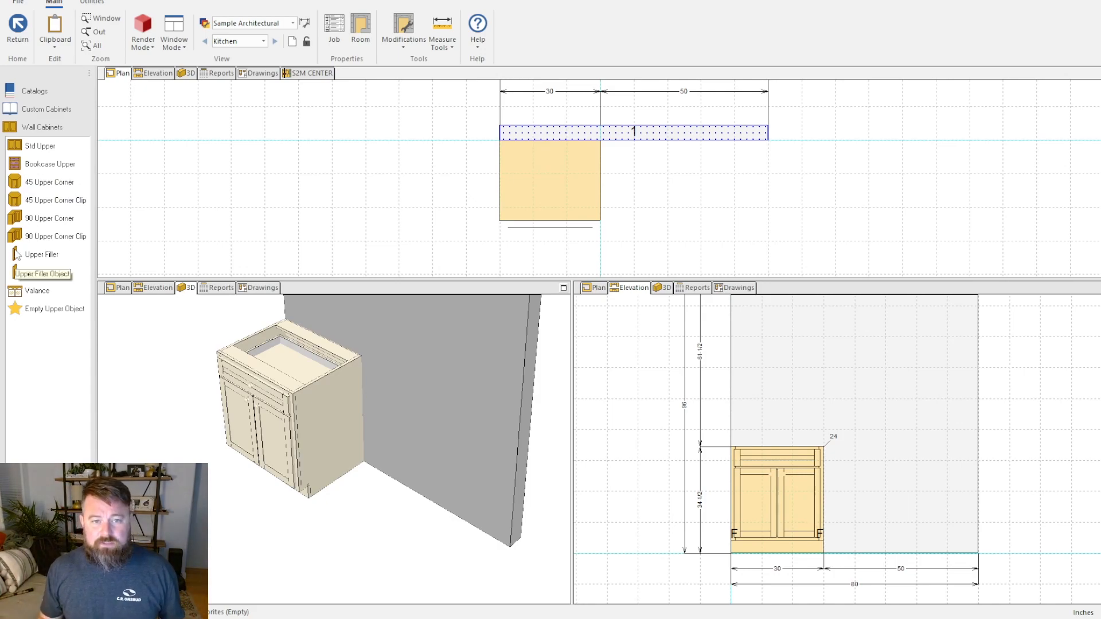
{"action": "left_click", "coordinate": [57, 151]}
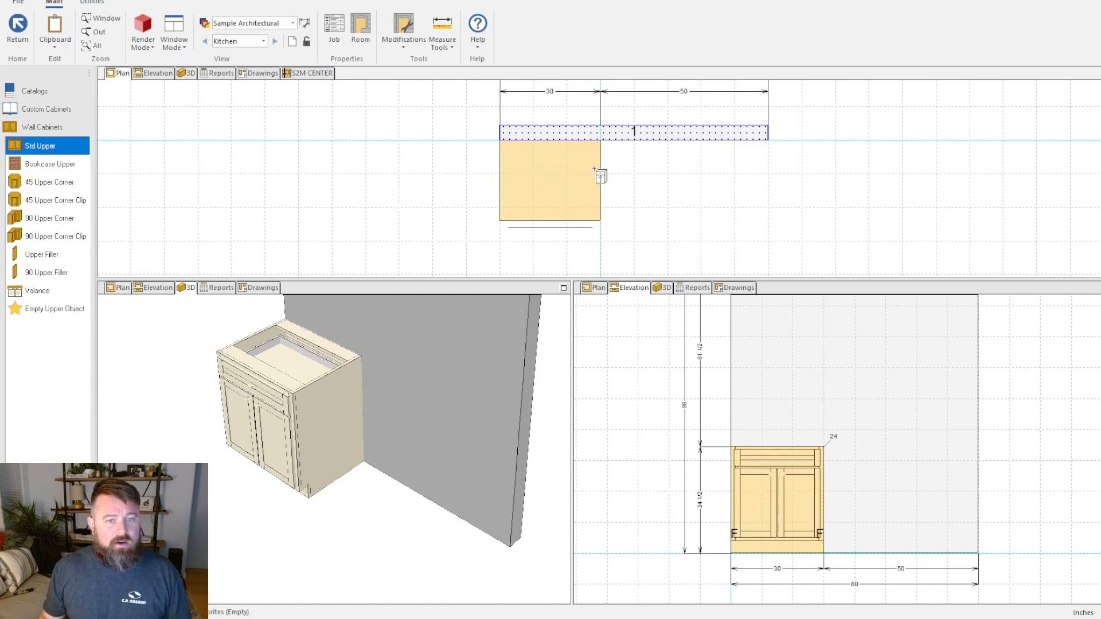
{"action": "left_click", "coordinate": [502, 132]}
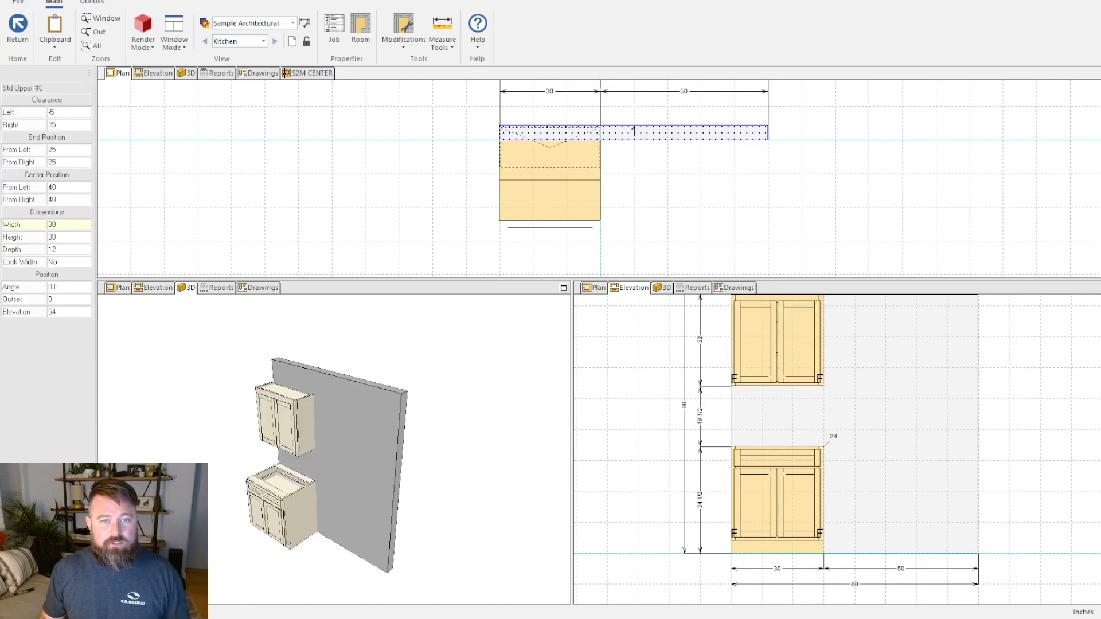
{"action": "key", "text": "Escape"}
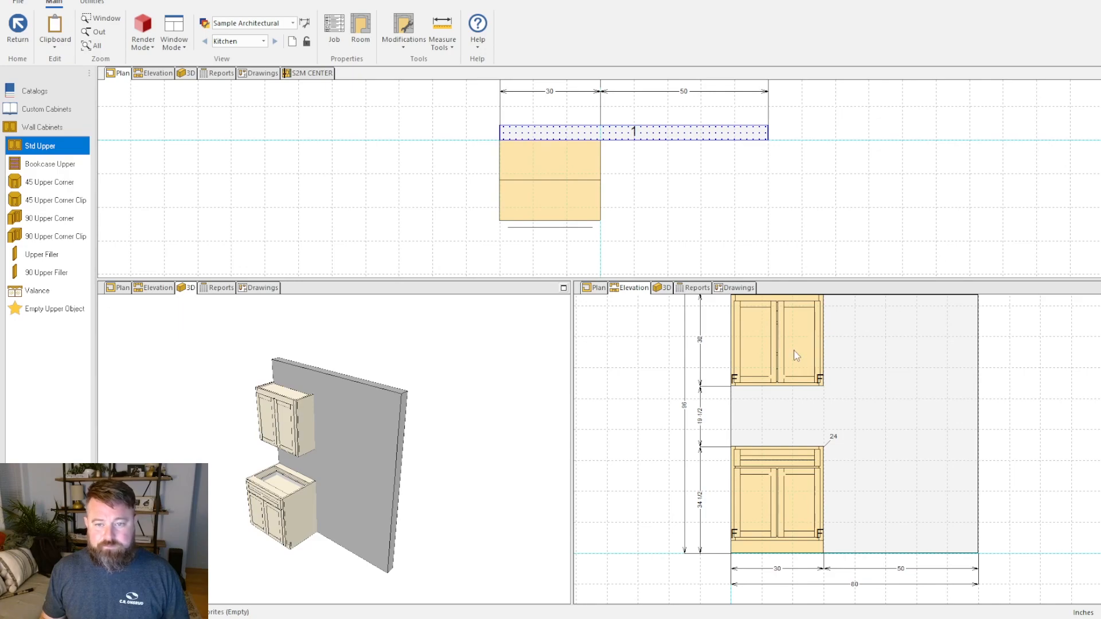
Step: Examine both cabinets' spacing in the Wall 1 elevation and select the upper cabinet to review its dimensions and position
{"action": "scroll", "coordinate": [962, 507], "scroll_direction": "down", "scroll_amount": 3}
{"action": "scroll", "coordinate": [936, 427], "scroll_direction": "up", "scroll_amount": 2}
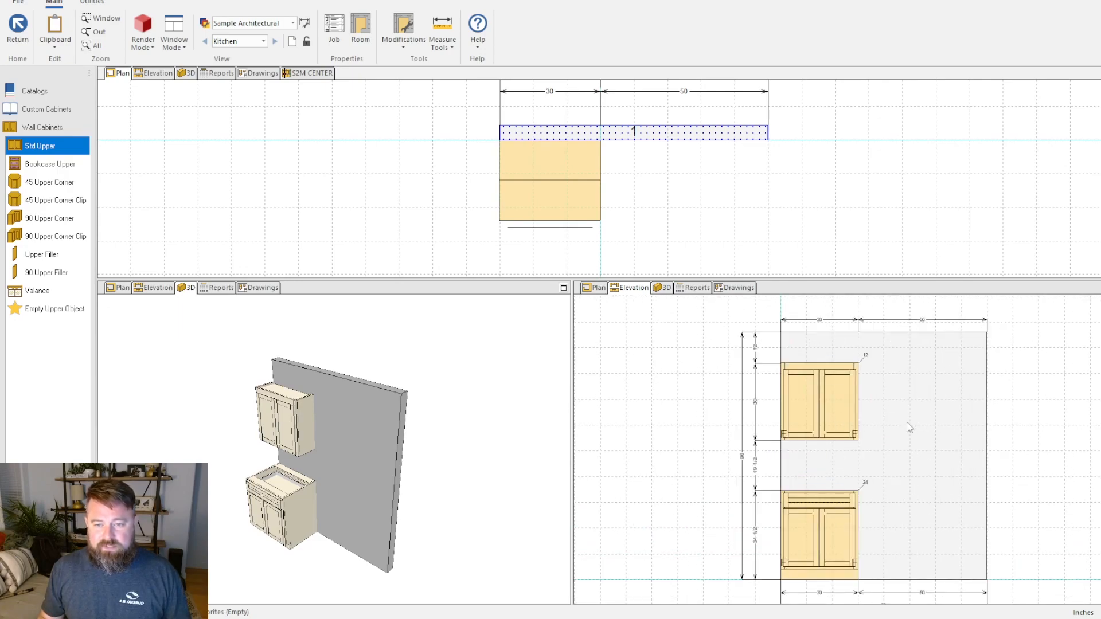
{"action": "scroll", "coordinate": [910, 428], "scroll_direction": "up", "scroll_amount": 2}
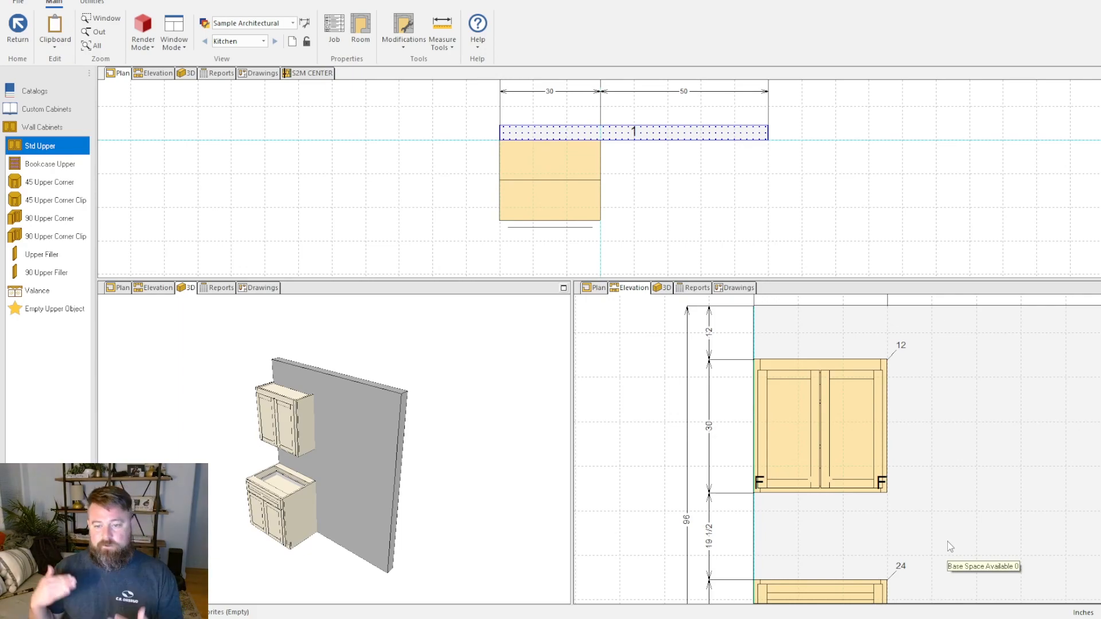
{"action": "scroll", "coordinate": [1085, 517], "scroll_direction": "up", "scroll_amount": 2}
{"action": "scroll", "coordinate": [899, 501], "scroll_direction": "down", "scroll_amount": 4}
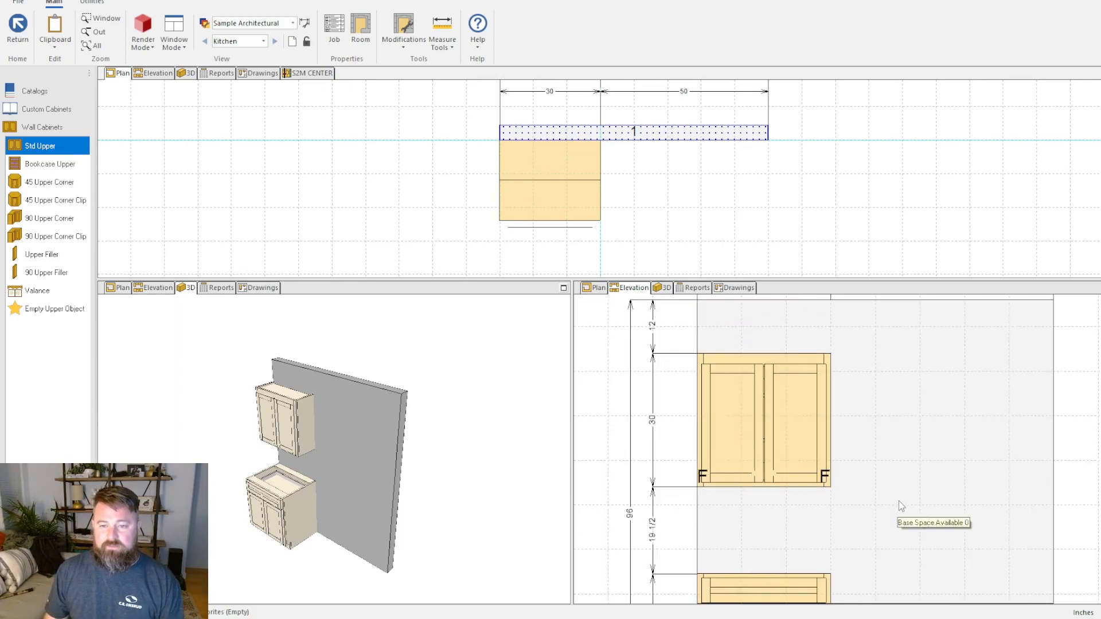
{"action": "middle_click_drag", "start_coordinate": [996, 509], "coordinate": [987, 445]}
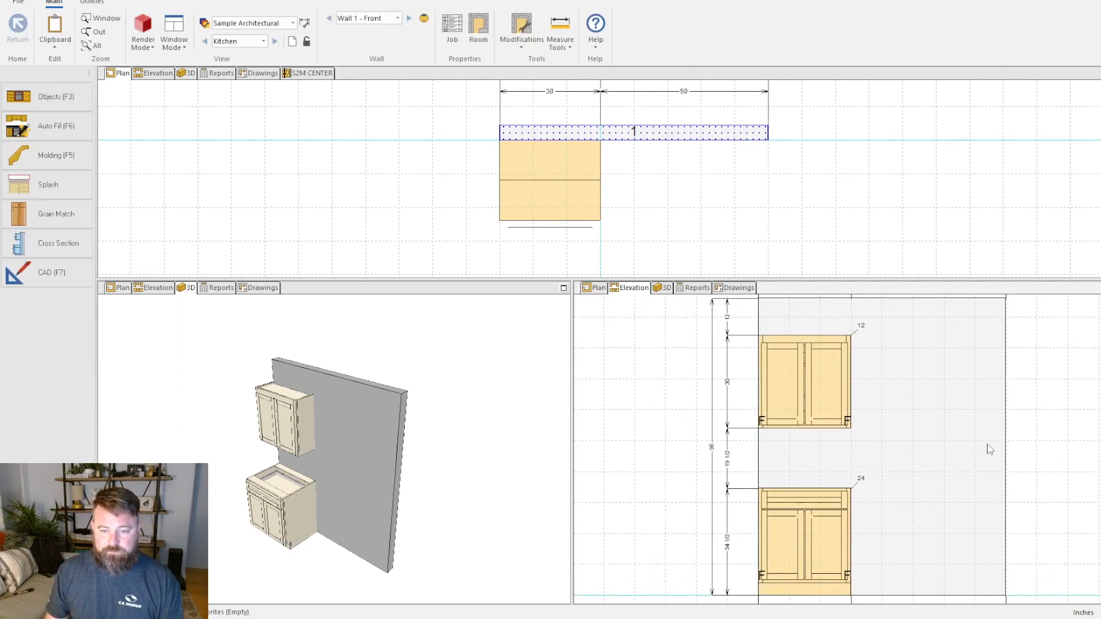
{"action": "left_click", "coordinate": [801, 401]}
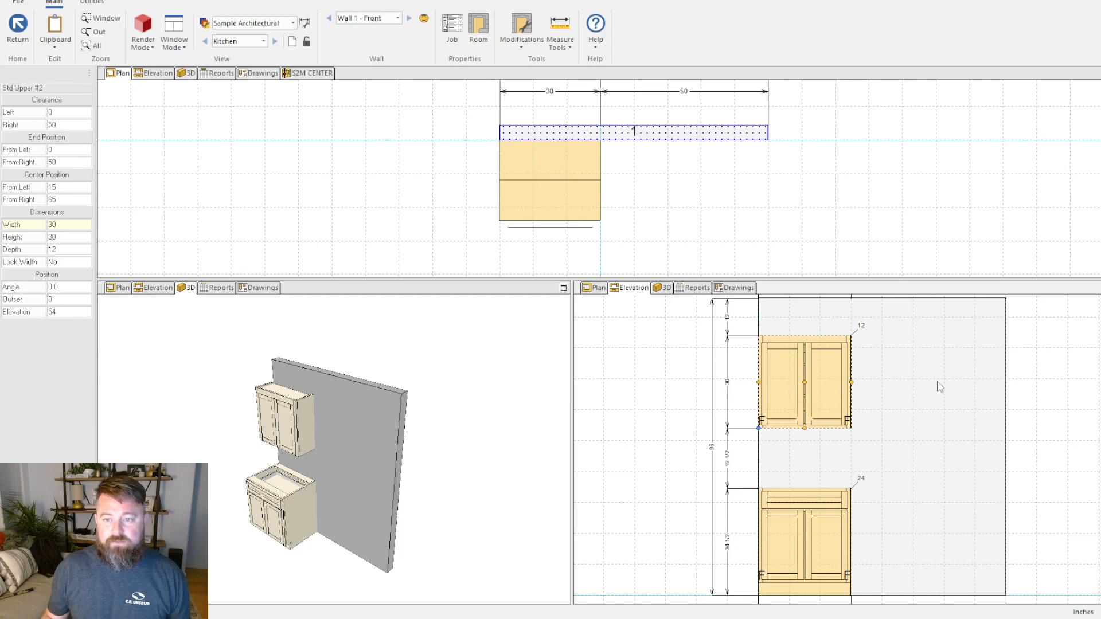
Step: Set the upper cabinet's left clearance to 1 inch and examine the shifted cabinet in the Wall 1 elevation
{"action": "left_click", "coordinate": [62, 113]}
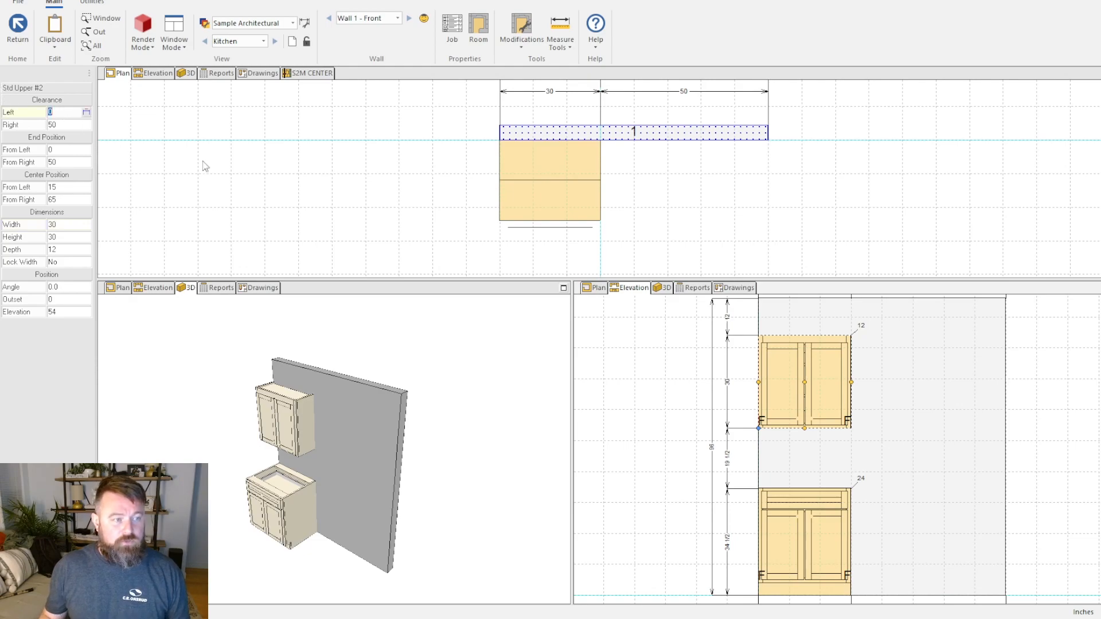
{"action": "type", "text": "1"}
{"action": "key", "text": "Return"}
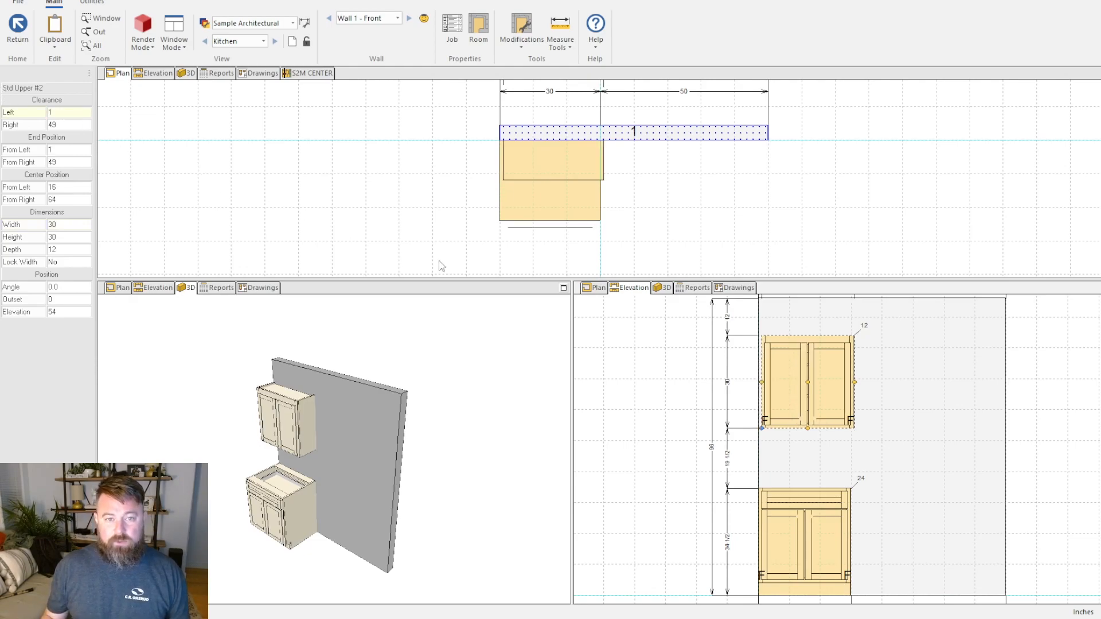
{"action": "scroll", "coordinate": [832, 386], "scroll_direction": "up", "scroll_amount": 1}
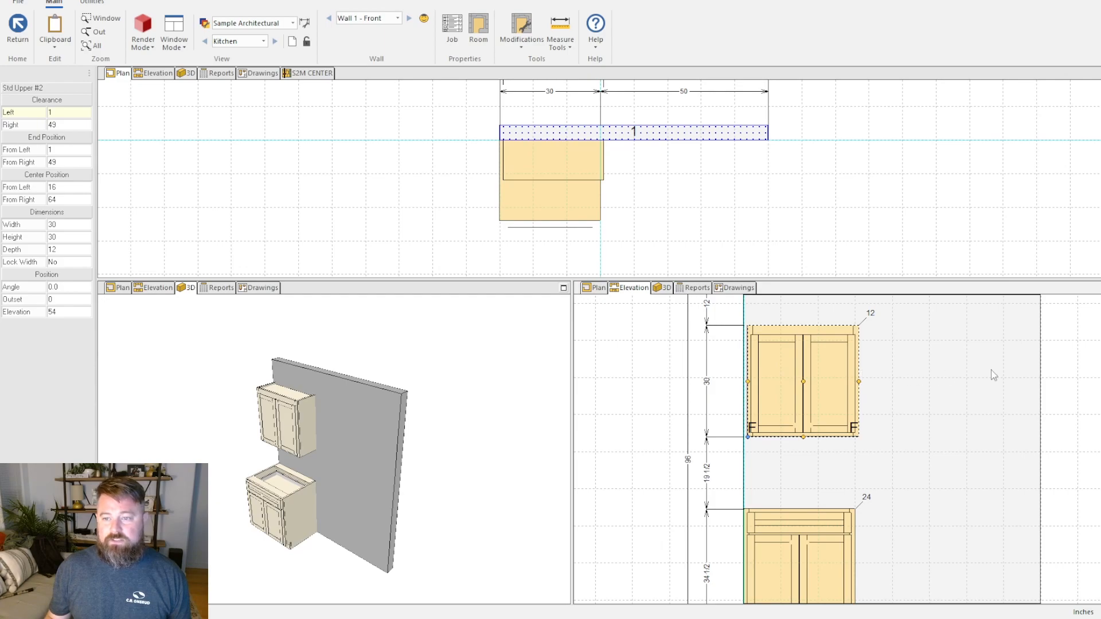
{"action": "scroll", "coordinate": [1009, 428], "scroll_direction": "down", "scroll_amount": 2}
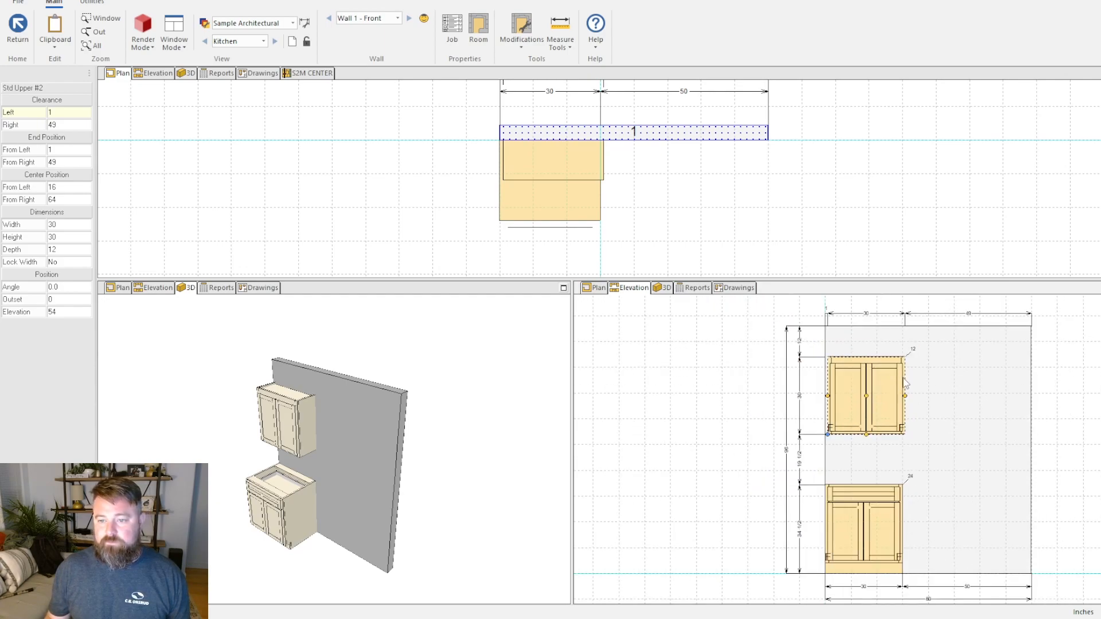
{"action": "scroll", "coordinate": [918, 333], "scroll_direction": "down", "scroll_amount": 2}
{"action": "scroll", "coordinate": [955, 383], "scroll_direction": "up", "scroll_amount": 5}
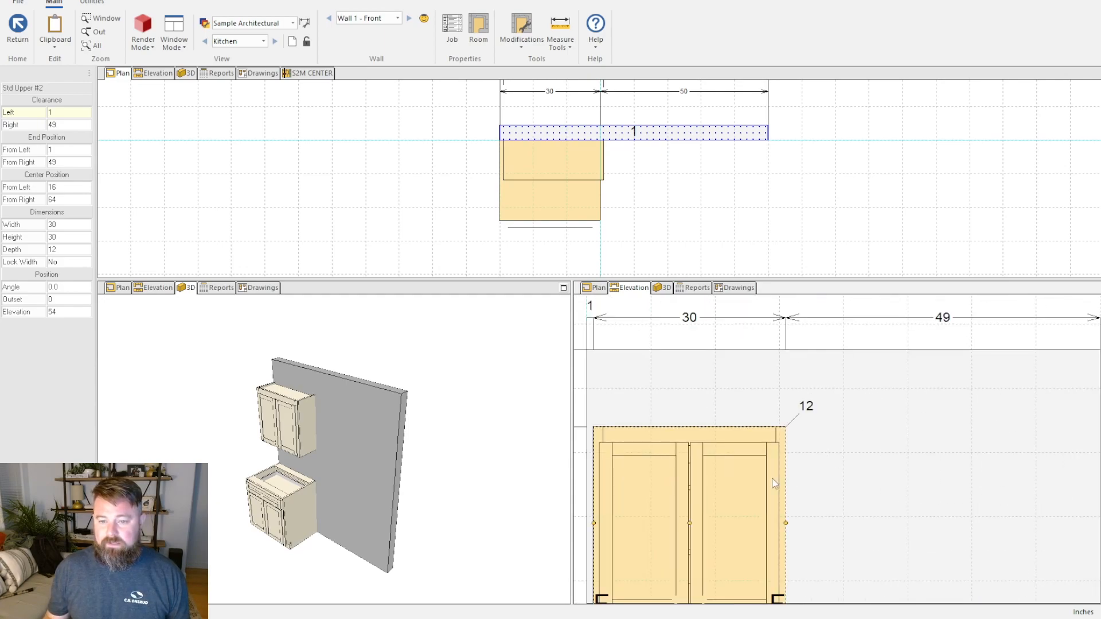
{"action": "scroll", "coordinate": [1007, 492], "scroll_direction": "down", "scroll_amount": 2}
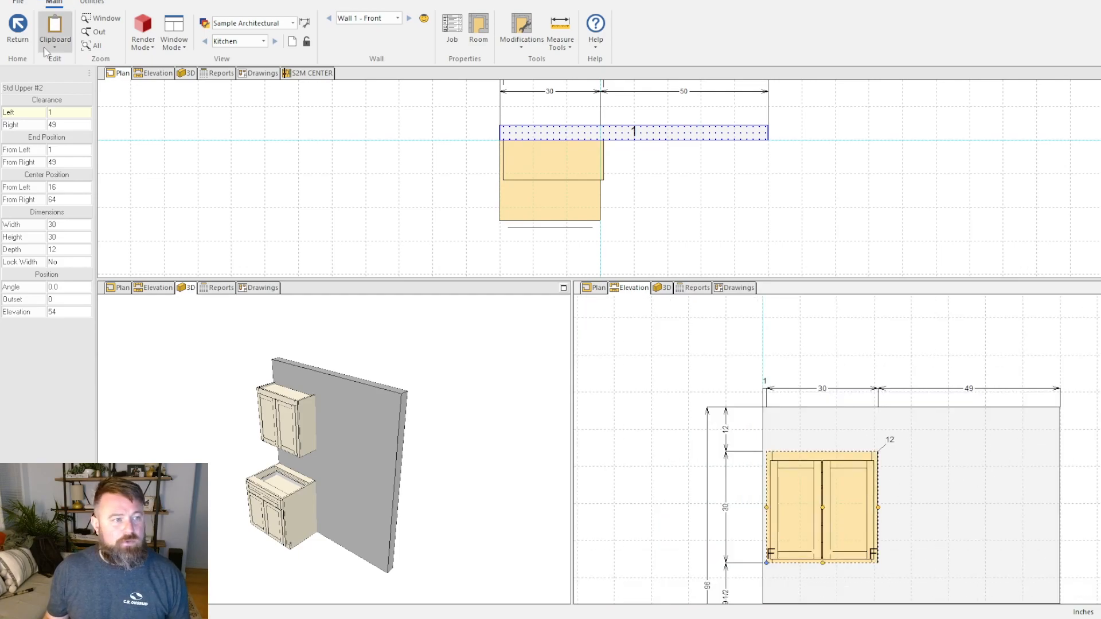
Step: Return the upper cabinet to the wall's left end by setting its left clearance to 0, and deselect it
{"action": "type", "text": "0"}
{"action": "key", "text": "Return"}
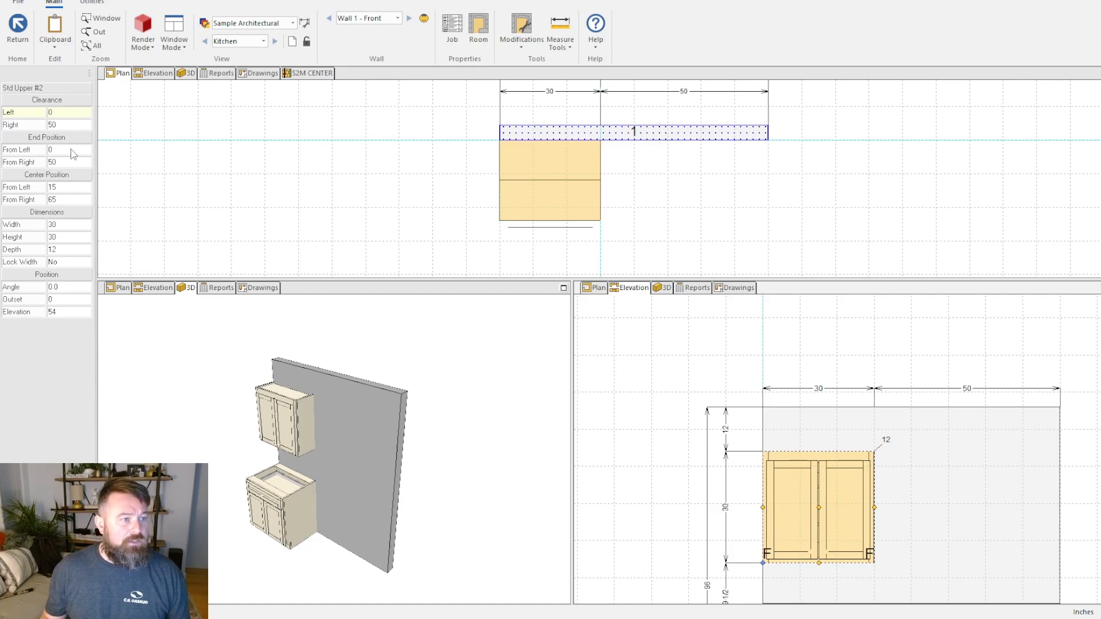
{"action": "left_click", "coordinate": [855, 189]}
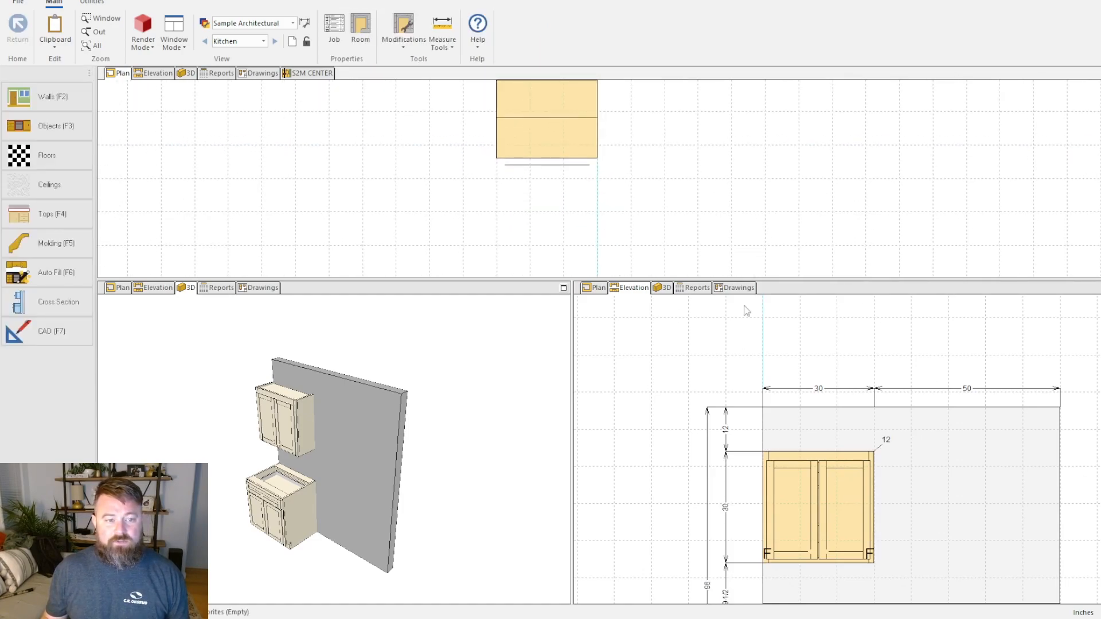
Step: Copy the base cabinet in the plan and place the duplicate on wall 1, 4 inches to the right of the original
{"action": "scroll", "coordinate": [676, 228], "scroll_direction": "down", "scroll_amount": 2}
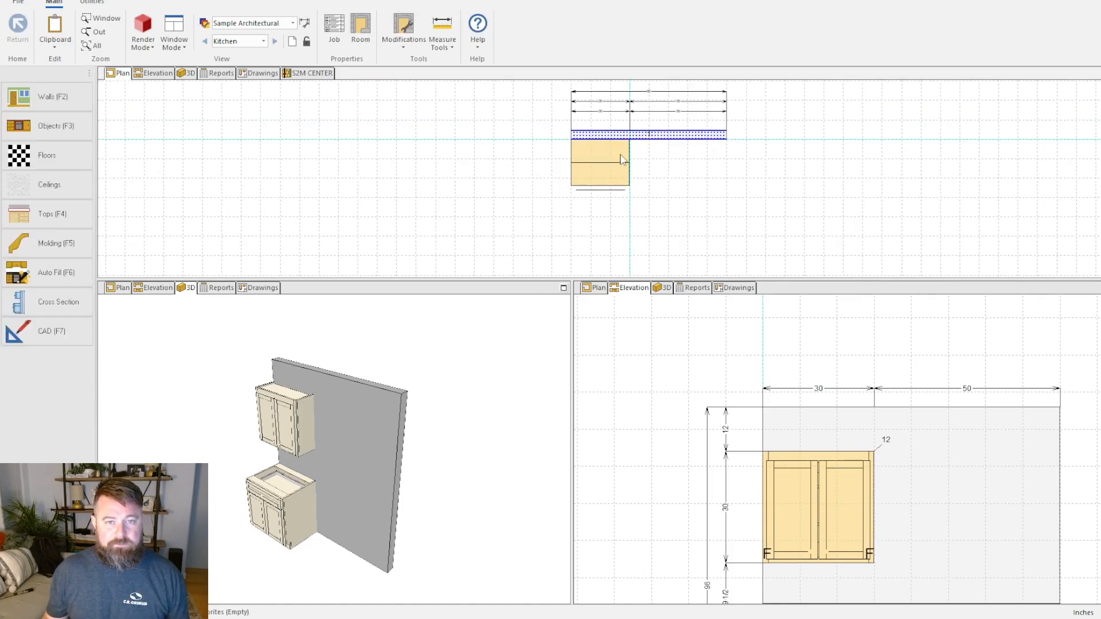
{"action": "scroll", "coordinate": [615, 152], "scroll_direction": "up", "scroll_amount": 2}
{"action": "scroll", "coordinate": [616, 155], "scroll_direction": "up", "scroll_amount": 1}
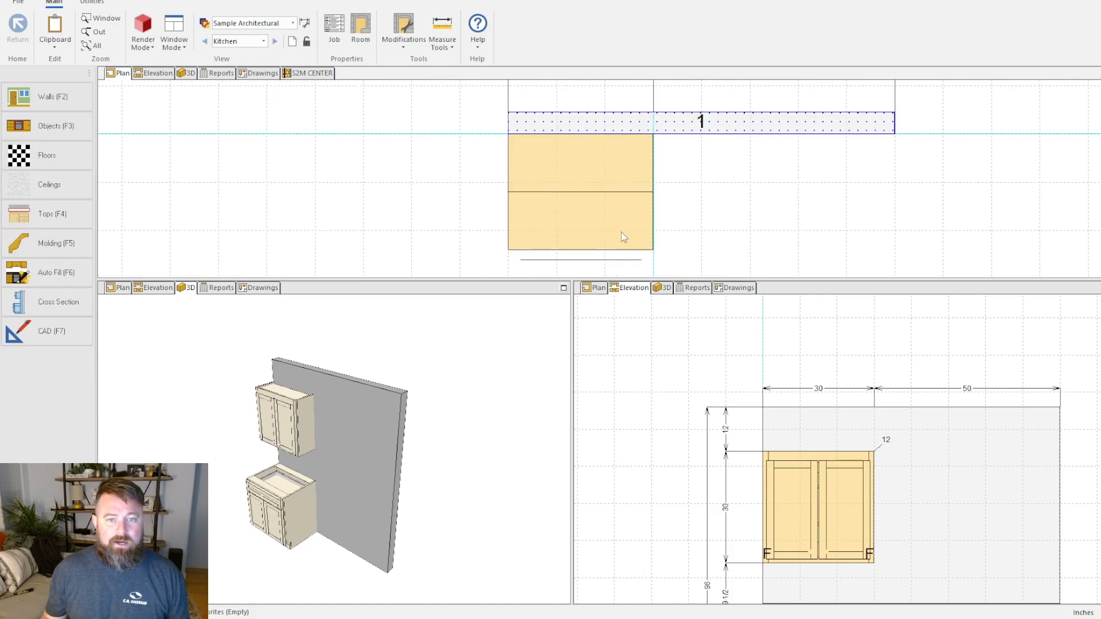
{"action": "left_click", "coordinate": [622, 237]}
{"action": "right_click", "coordinate": [583, 231]}
{"action": "left_click", "coordinate": [582, 167]}
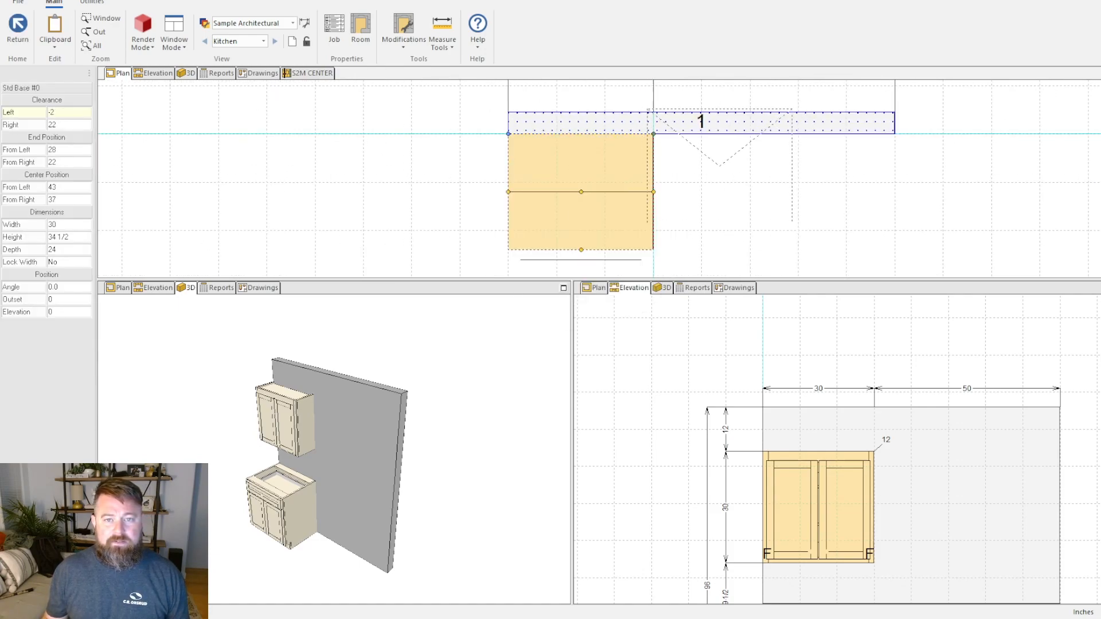
{"action": "left_click", "coordinate": [745, 213]}
{"action": "key", "text": "Escape"}
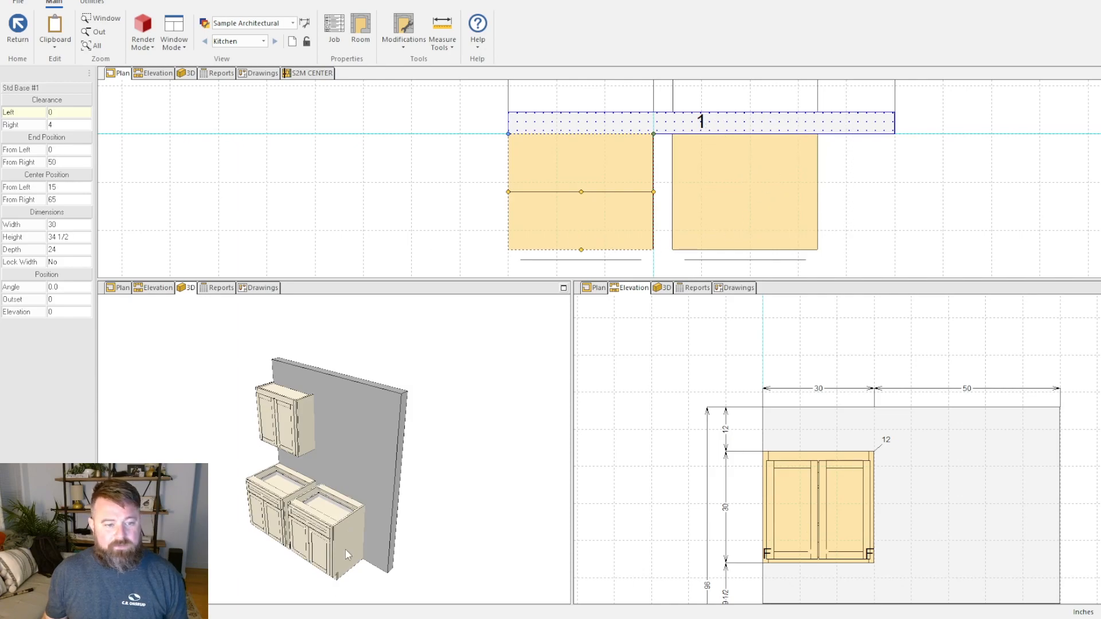
Step: Examine the two base cabinets and the gap between them in the Wall 1 elevation and the plan
{"action": "left_click", "coordinate": [1061, 491]}
{"action": "scroll", "coordinate": [1062, 491], "scroll_direction": "up", "scroll_amount": 1}
{"action": "middle_click_drag", "start_coordinate": [1061, 491], "coordinate": [980, 341]}
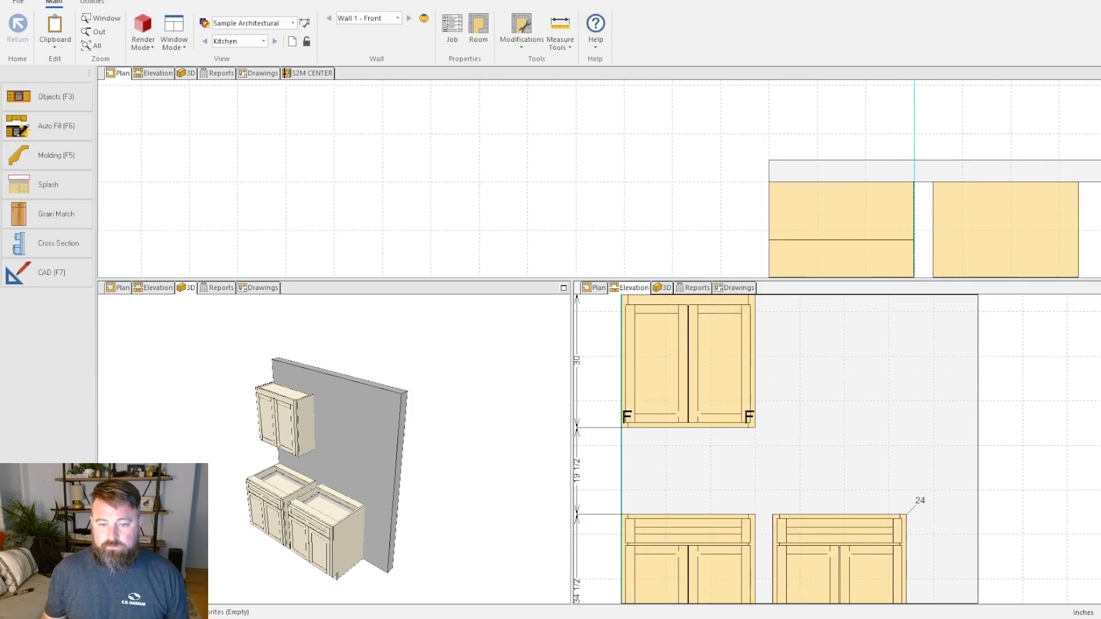
{"action": "middle_click_drag", "start_coordinate": [873, 516], "coordinate": [1034, 289]}
{"action": "scroll", "coordinate": [992, 229], "scroll_direction": "up", "scroll_amount": 2}
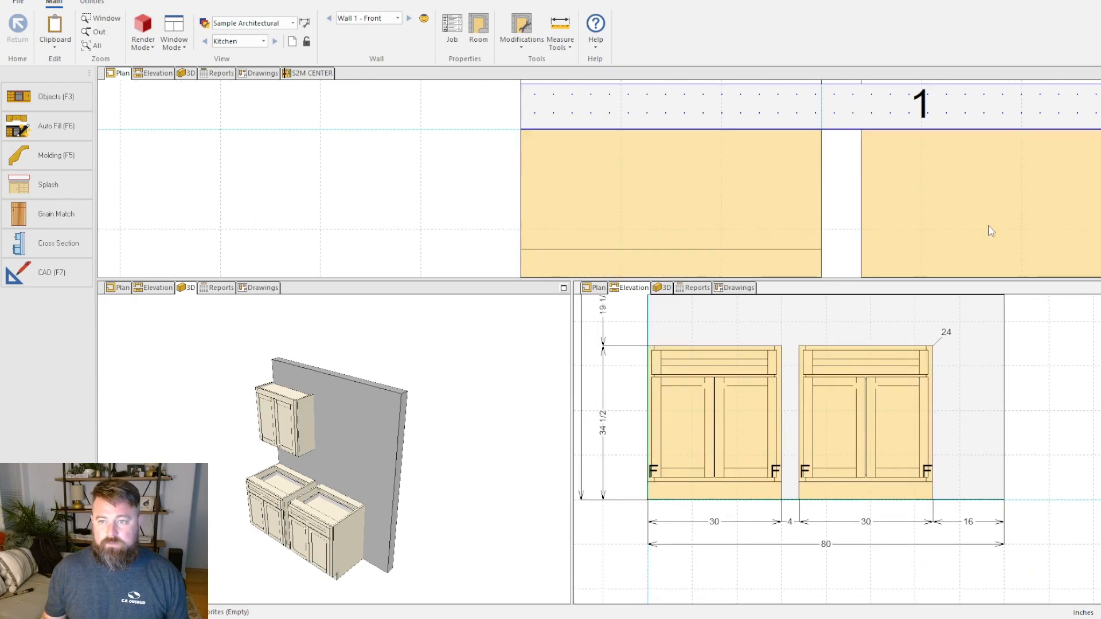
{"action": "scroll", "coordinate": [989, 233], "scroll_direction": "down", "scroll_amount": 4}
{"action": "scroll", "coordinate": [986, 232], "scroll_direction": "down", "scroll_amount": 4}
{"action": "middle_click_drag", "start_coordinate": [1037, 241], "coordinate": [1032, 263]}
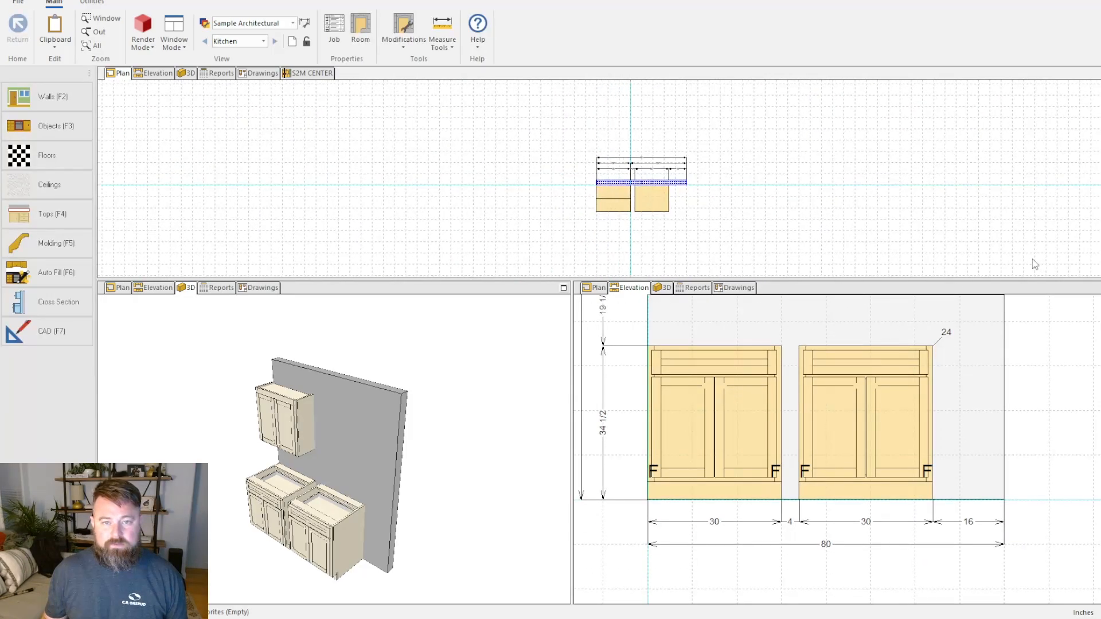
{"action": "scroll", "coordinate": [1065, 508], "scroll_direction": "down", "scroll_amount": 1}
{"action": "middle_click_drag", "start_coordinate": [1065, 441], "coordinate": [1015, 455]}
{"action": "scroll", "coordinate": [1062, 449], "scroll_direction": "down", "scroll_amount": 1}
{"action": "scroll", "coordinate": [797, 544], "scroll_direction": "up", "scroll_amount": 1}
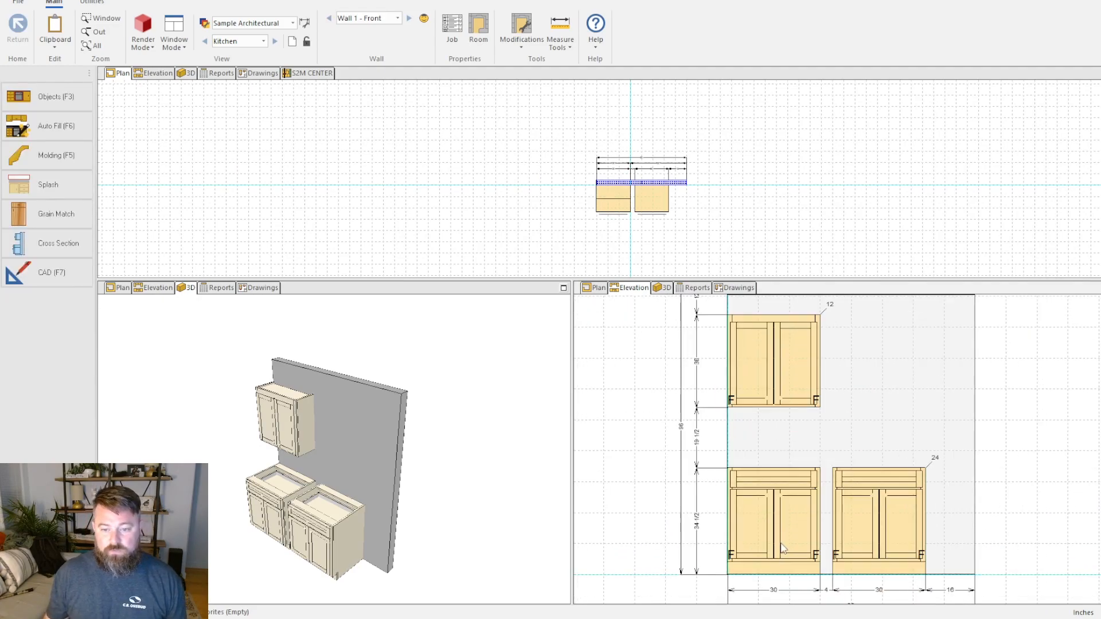
Step: Select the left and right base cabinets in turn in the elevation to review their clearances, end positions and center positions
{"action": "left_click", "coordinate": [783, 548]}
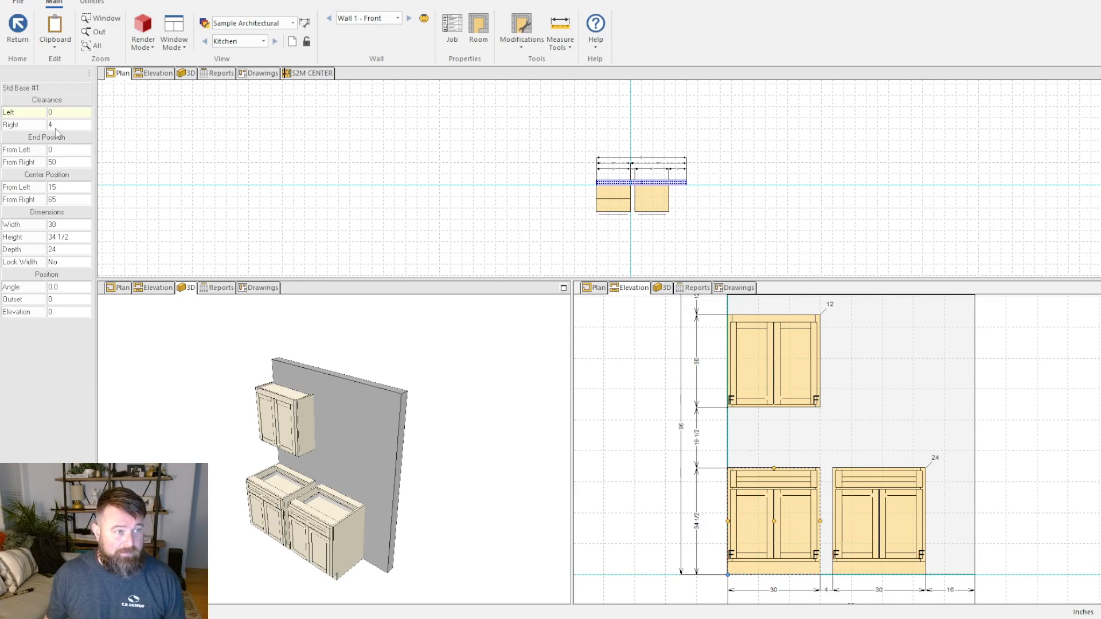
{"action": "scroll", "coordinate": [837, 586], "scroll_direction": "up", "scroll_amount": 1}
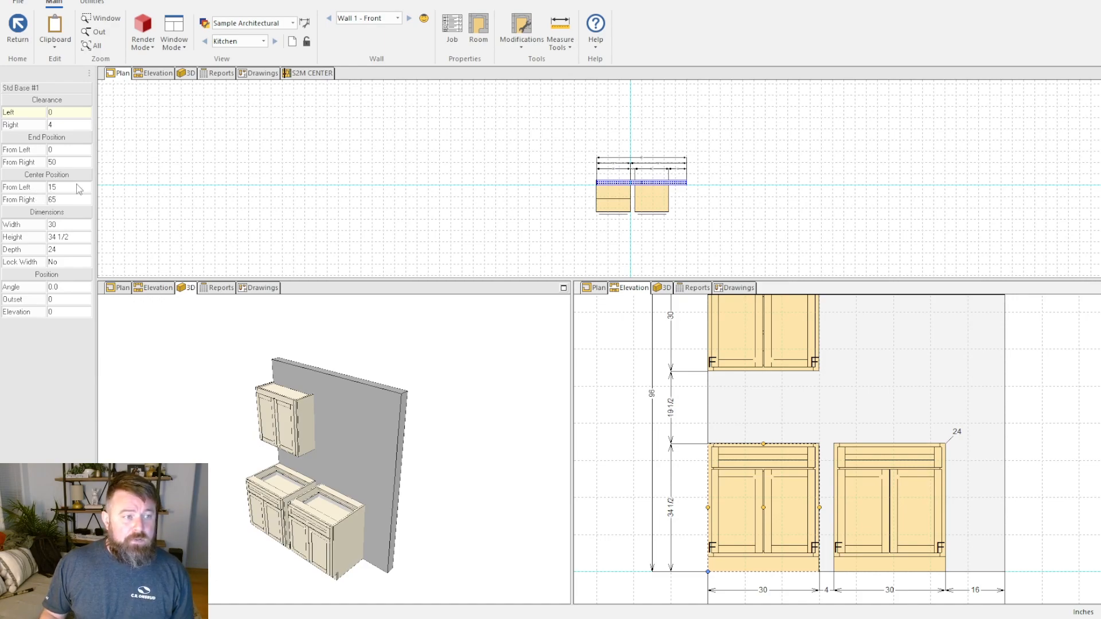
{"action": "left_click", "coordinate": [899, 494]}
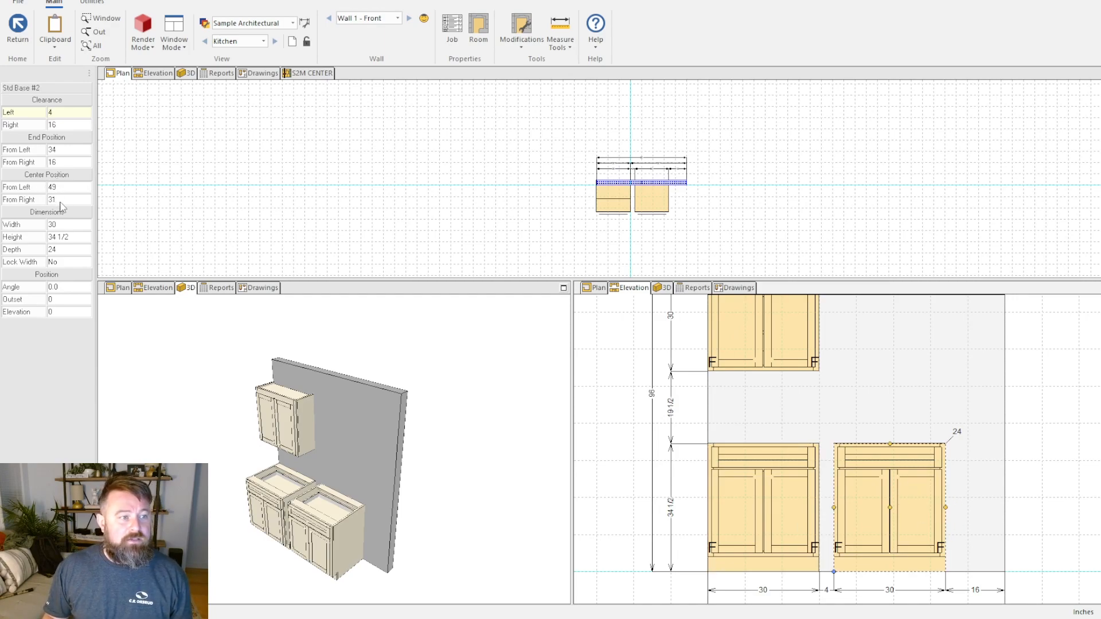
Step: Measure from the left base cabinet's outer edge to the right base cabinet's outer edge in the elevation, and exit the measuring tool
{"action": "left_click", "coordinate": [560, 34]}
{"action": "left_click", "coordinate": [573, 74]}
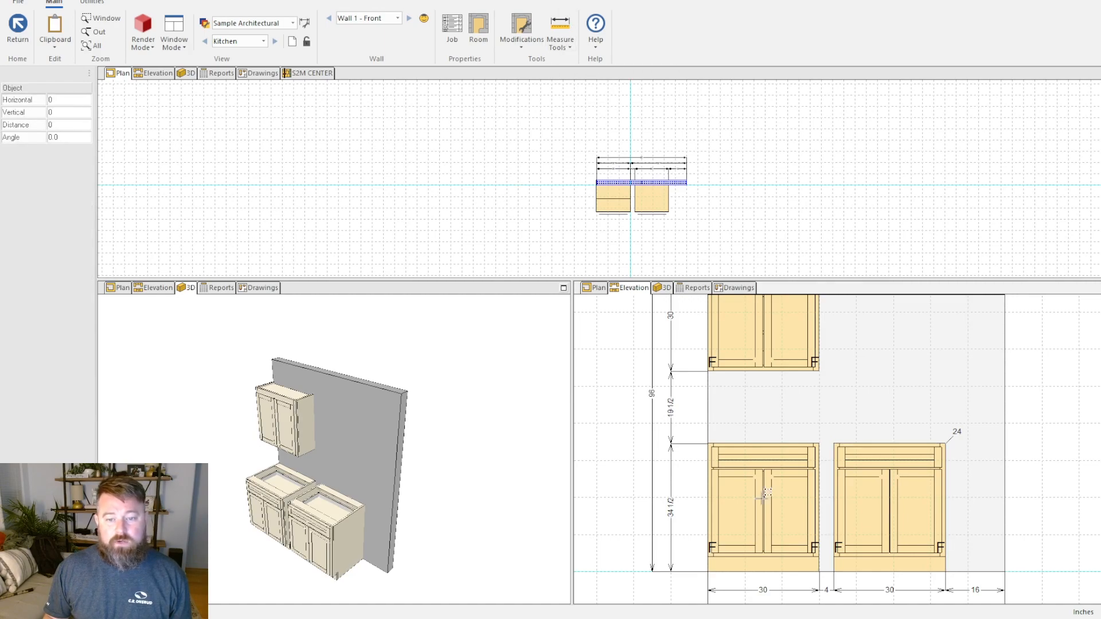
{"action": "left_click", "coordinate": [708, 514]}
{"action": "left_click", "coordinate": [946, 514]}
{"action": "right_click", "coordinate": [618, 425]}
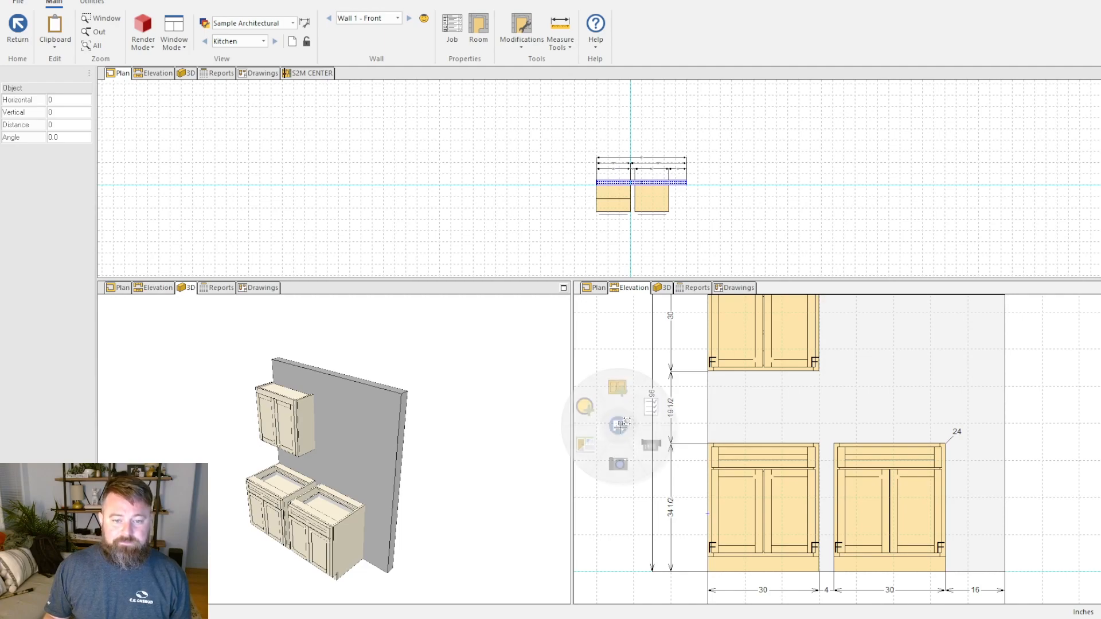
{"action": "key", "text": "Escape"}
{"action": "key", "text": "Escape"}
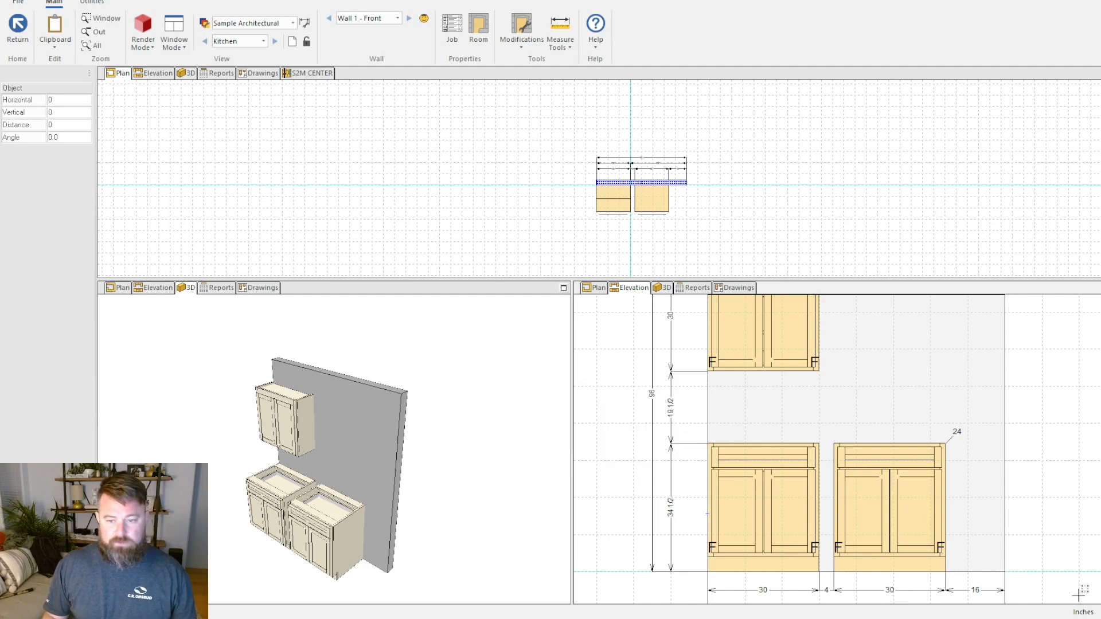
Step: Set the right base cabinet's width to 36 inches, stretching it to the right
{"action": "left_click", "coordinate": [888, 516]}
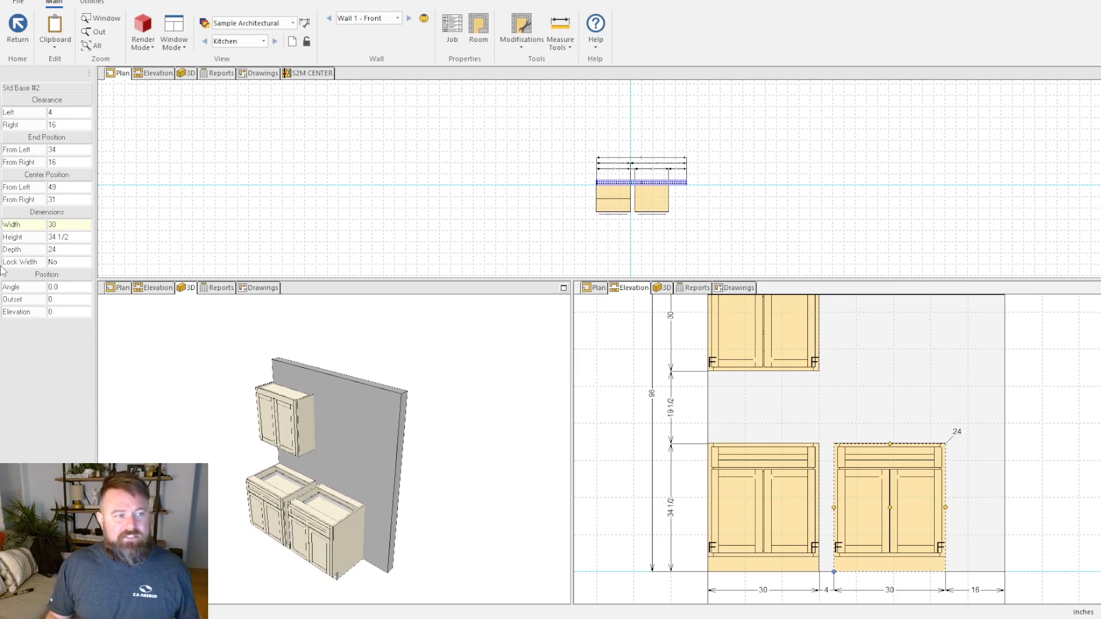
{"action": "left_click", "coordinate": [76, 224]}
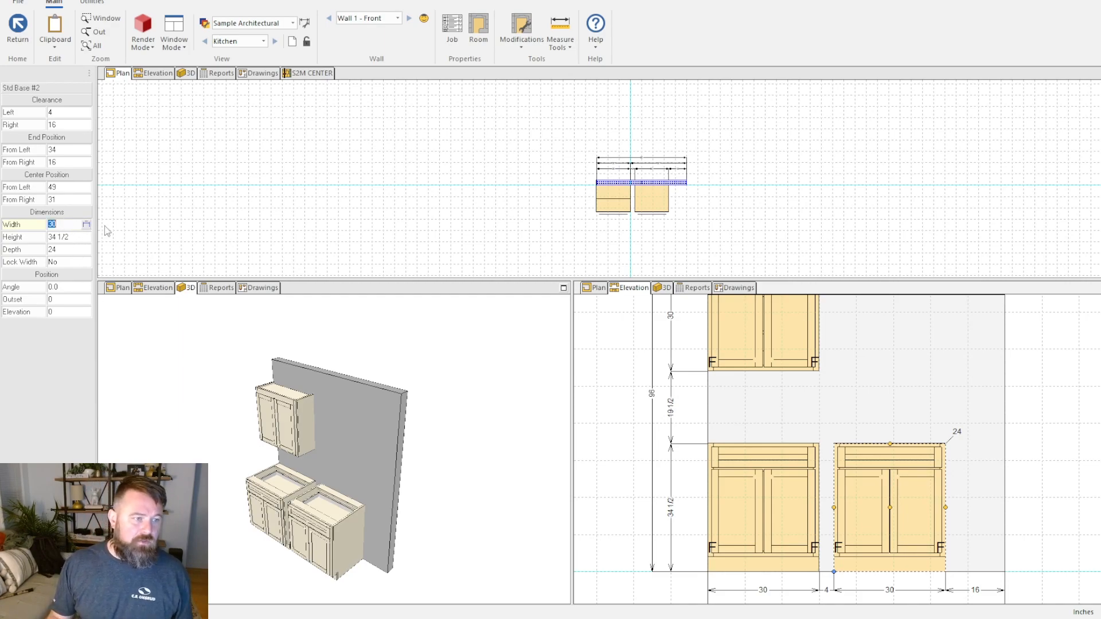
{"action": "type", "text": "36"}
{"action": "key", "text": "Return"}
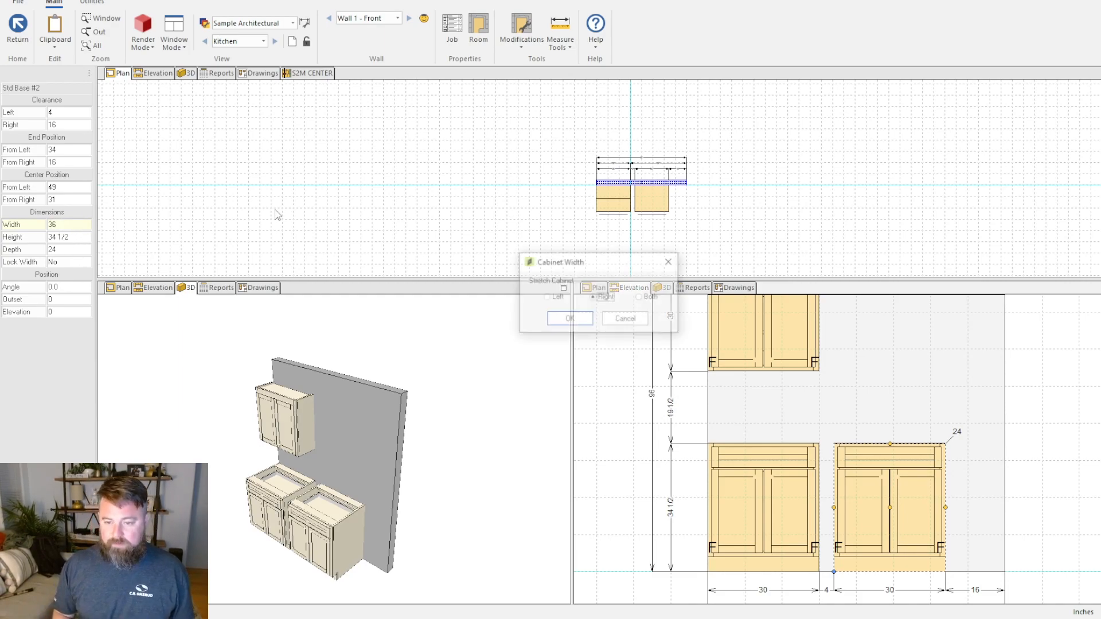
{"action": "left_click_drag", "start_coordinate": [595, 266], "coordinate": [626, 290]}
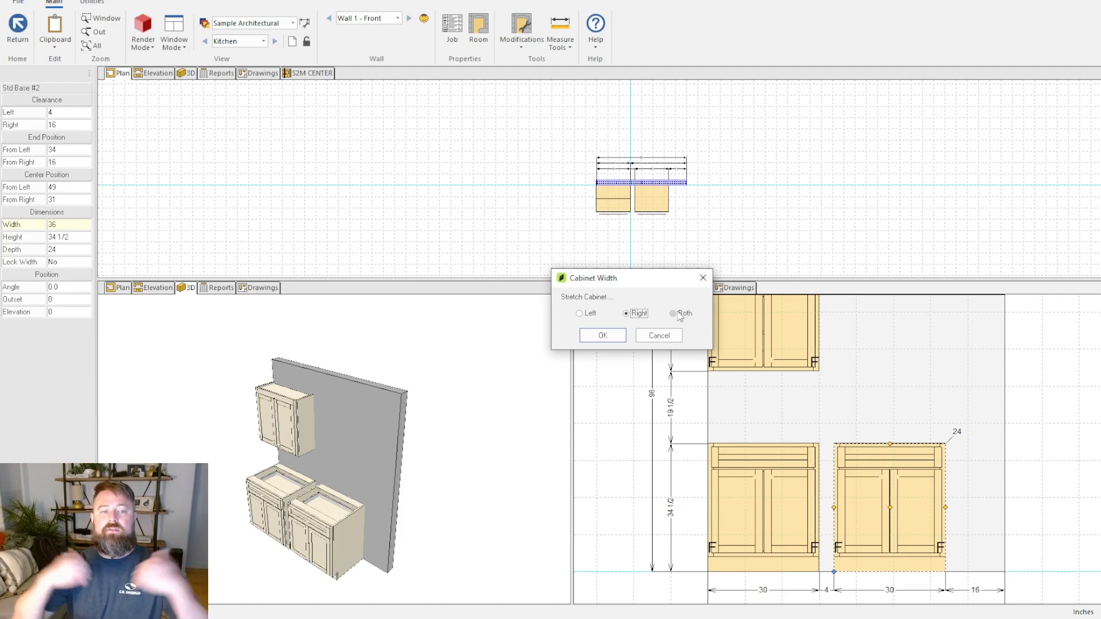
{"action": "left_click", "coordinate": [602, 336]}
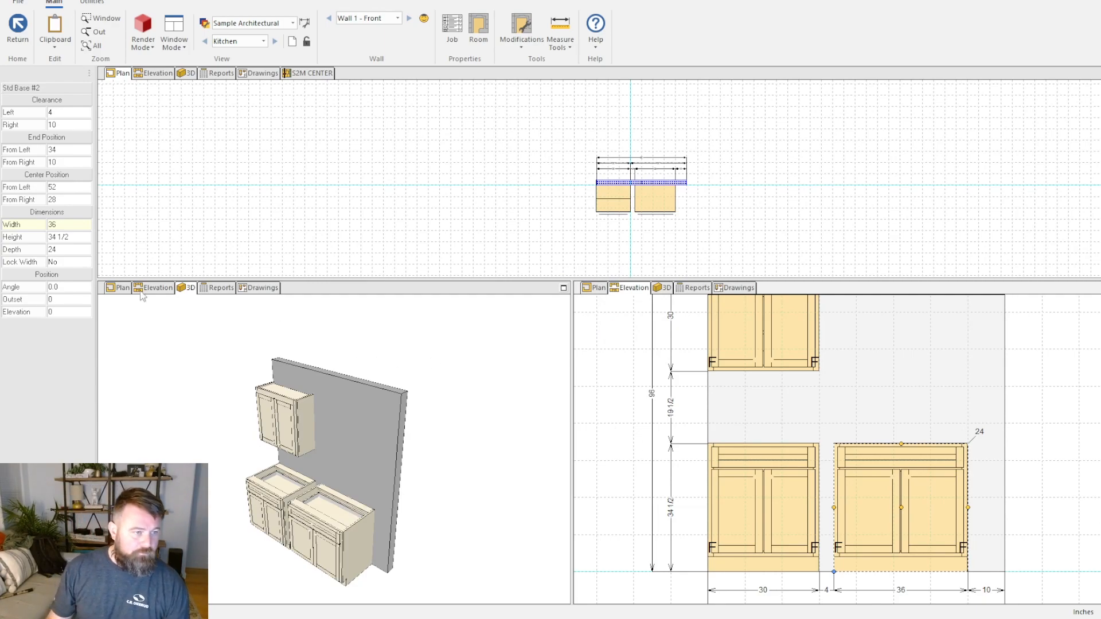
Step: Set the right base cabinet's height to 50 inches and check its Lock Width options, keeping No
{"action": "left_click", "coordinate": [67, 237]}
{"action": "type", "text": "50"}
{"action": "key", "text": "Return"}
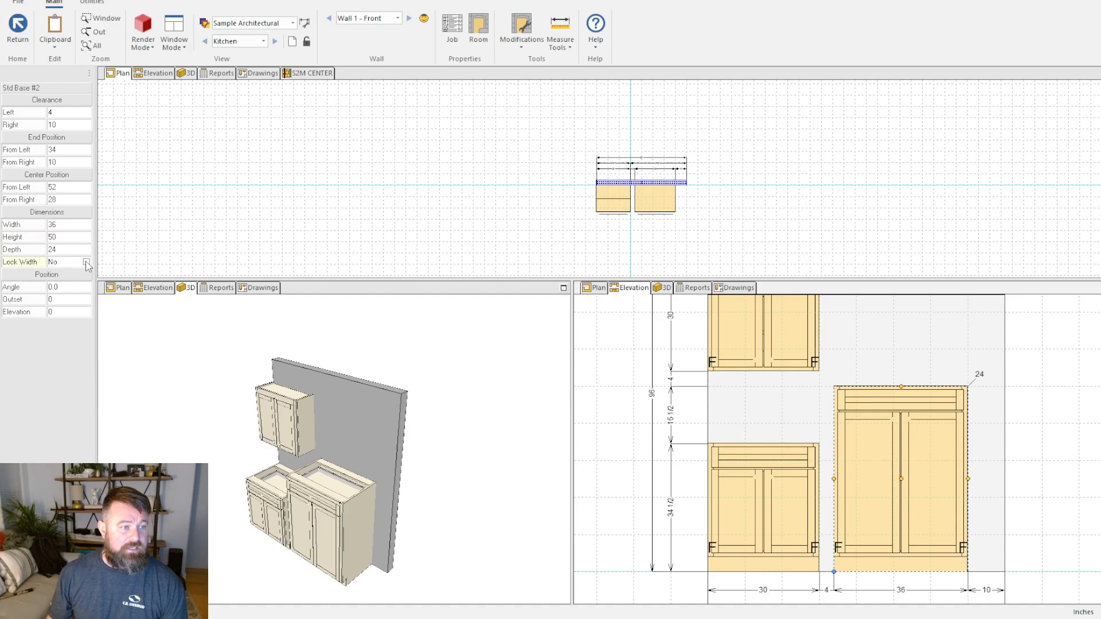
{"action": "left_click", "coordinate": [86, 262]}
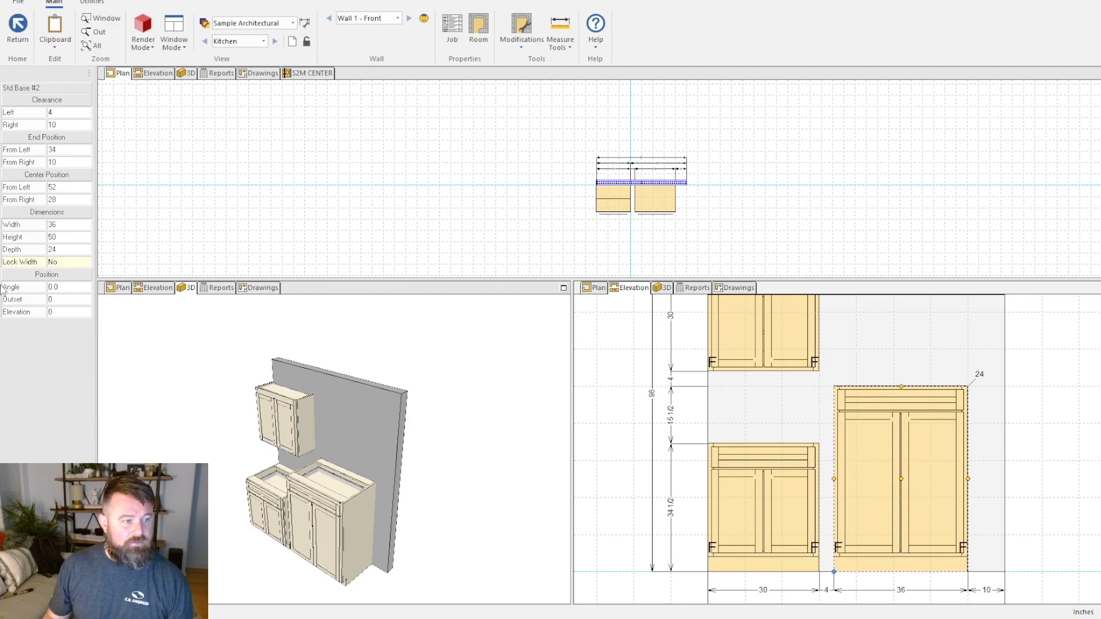
Step: Rotate the right base cabinet to an angle of 45.0 and examine it in the 3D view and plan
{"action": "left_click", "coordinate": [59, 290]}
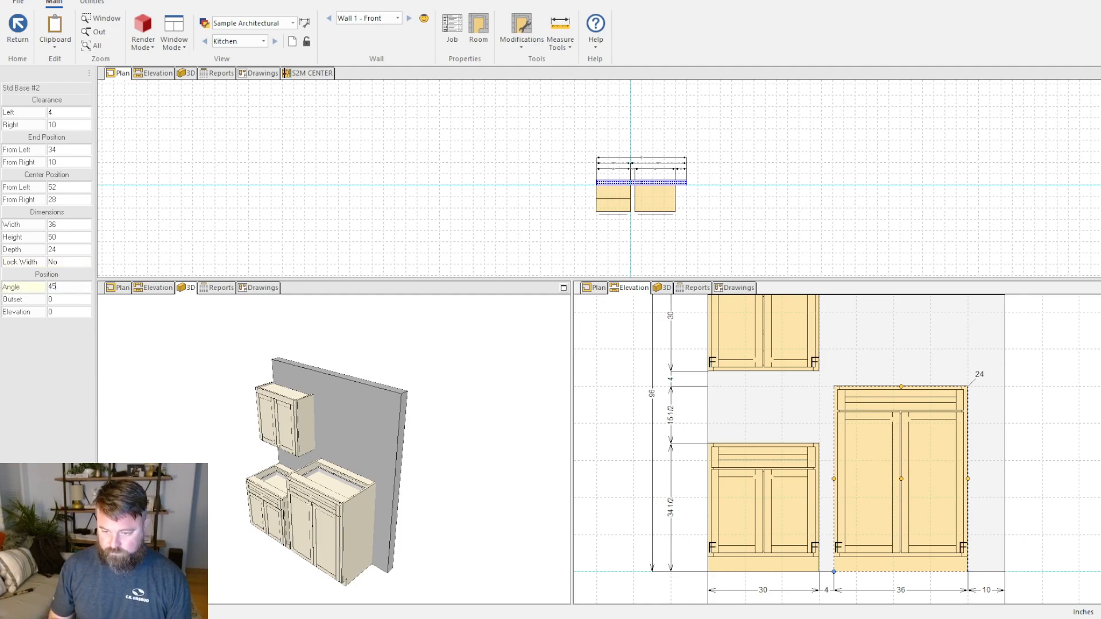
{"action": "type", "text": "45.0"}
{"action": "key", "text": "Return"}
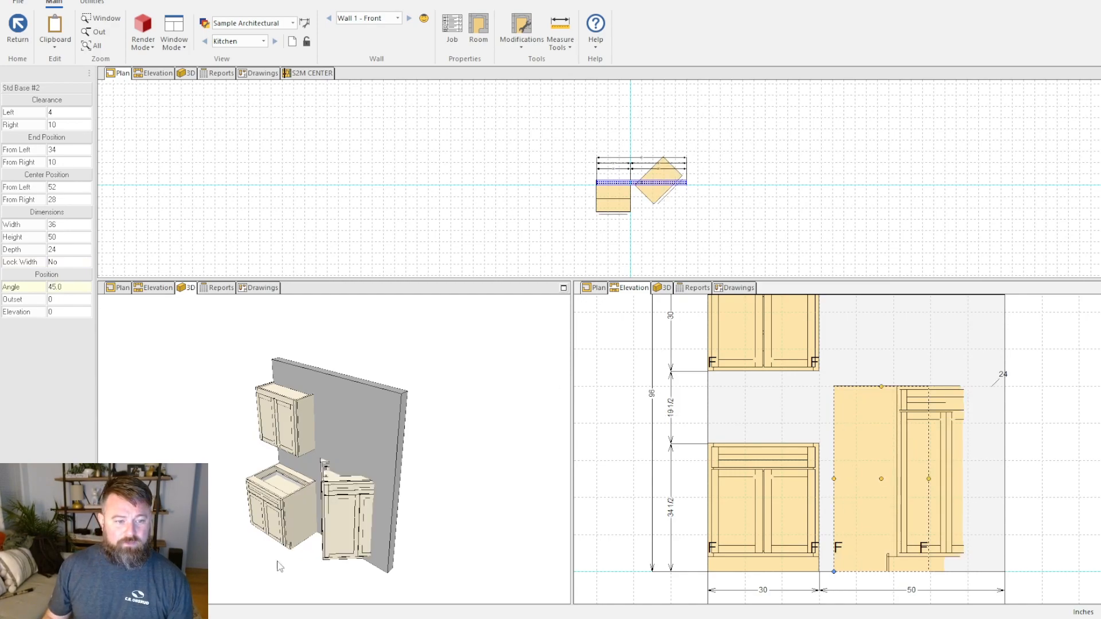
{"action": "scroll", "coordinate": [347, 541], "scroll_direction": "up", "scroll_amount": 5}
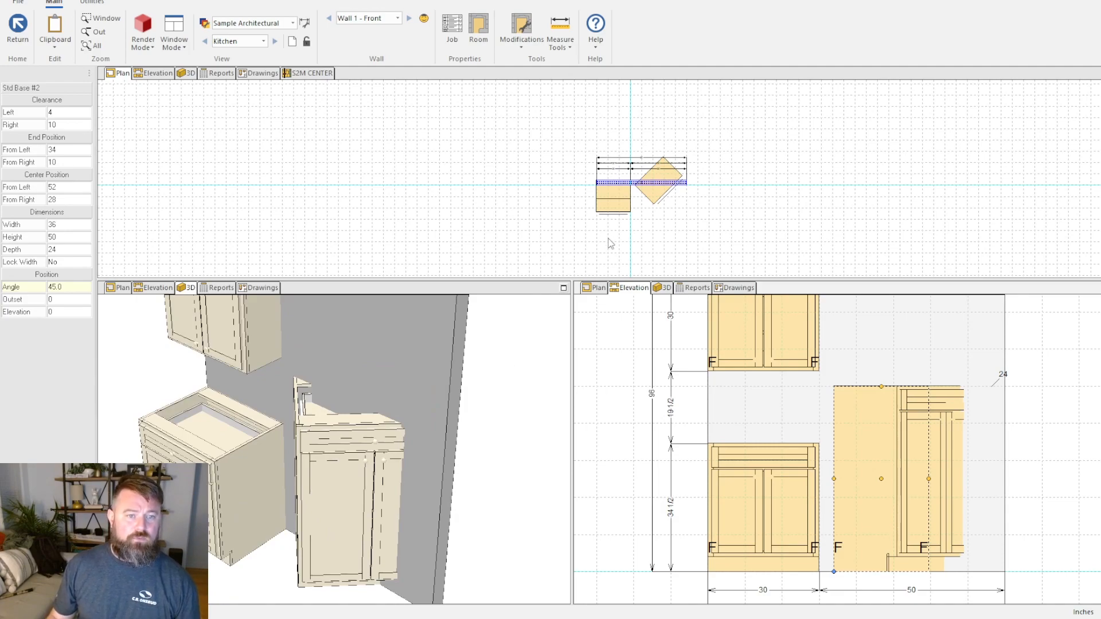
{"action": "scroll", "coordinate": [667, 214], "scroll_direction": "up", "scroll_amount": 3}
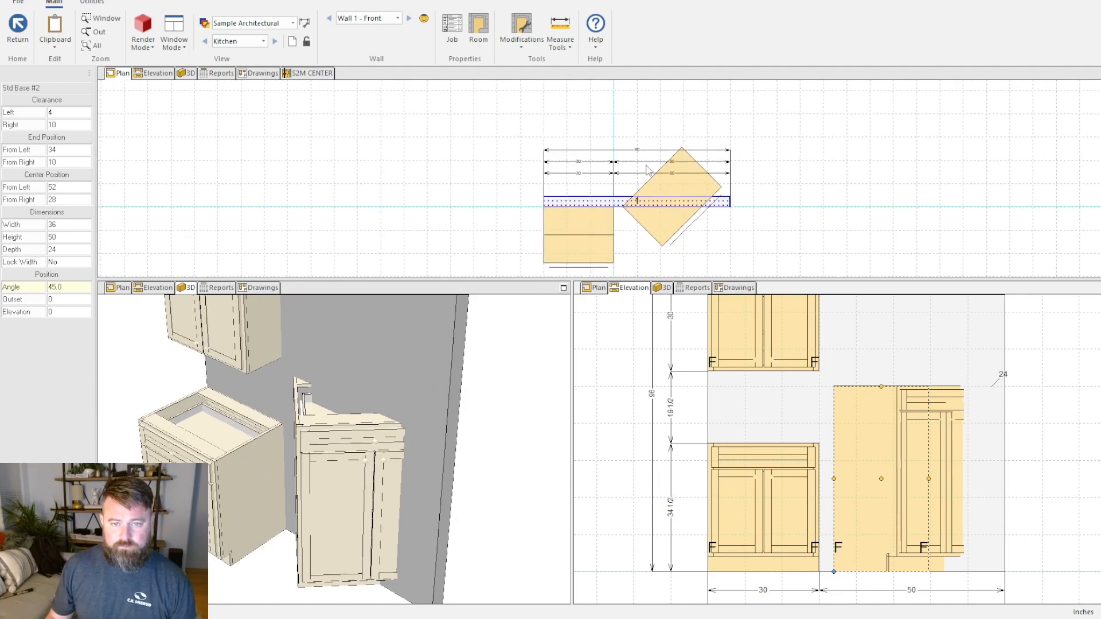
{"action": "scroll", "coordinate": [667, 214], "scroll_direction": "down", "scroll_amount": 2}
Step: Set the right base cabinet's angle back to 0 so it sits square against the wall
{"action": "double_click", "coordinate": [64, 286]}
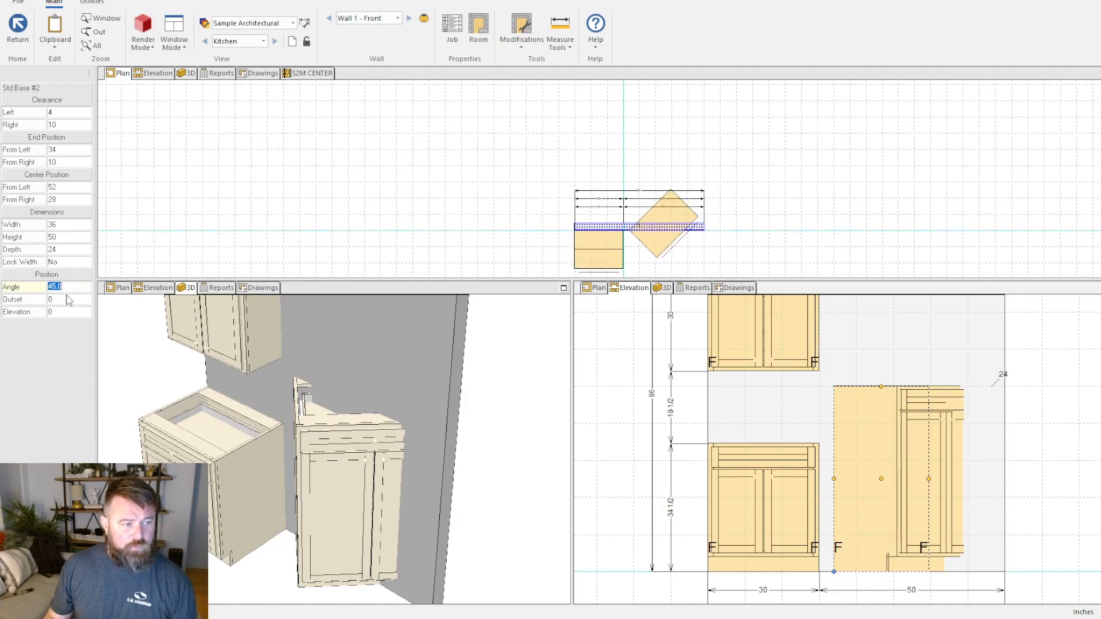
{"action": "type", "text": "0"}
{"action": "key", "text": "Return"}
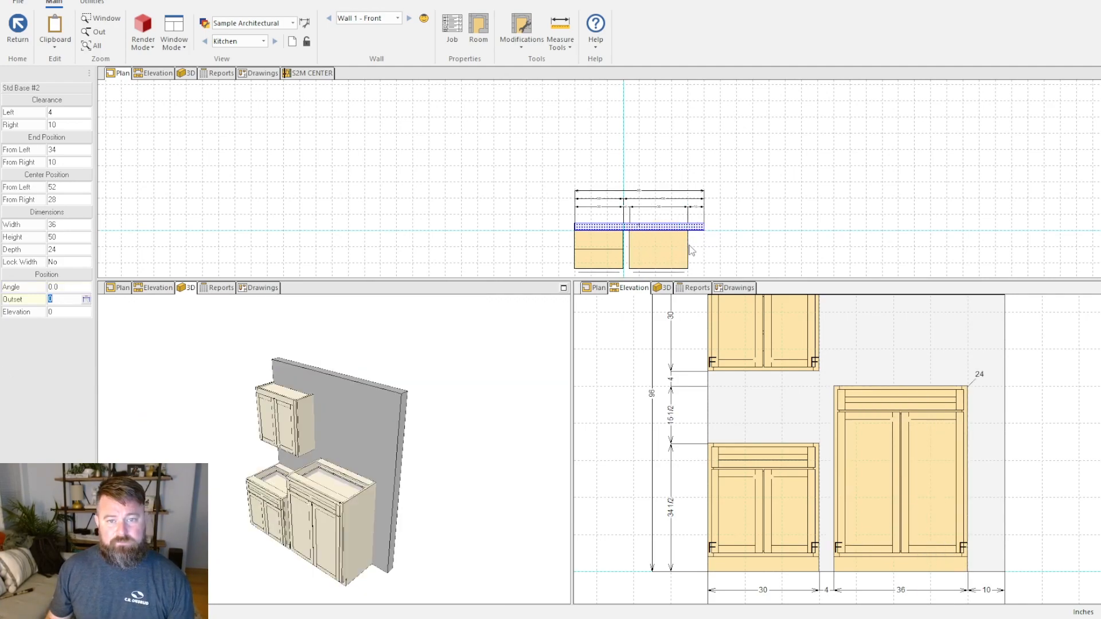
Step: Set the right base cabinet's outset from the wall to 2 inches and examine the gap in the plan
{"action": "middle_click_drag", "start_coordinate": [690, 254], "coordinate": [714, 174]}
{"action": "scroll", "coordinate": [705, 212], "scroll_direction": "down", "scroll_amount": 2}
{"action": "scroll", "coordinate": [708, 208], "scroll_direction": "up", "scroll_amount": 2}
{"action": "scroll", "coordinate": [709, 206], "scroll_direction": "up", "scroll_amount": 3}
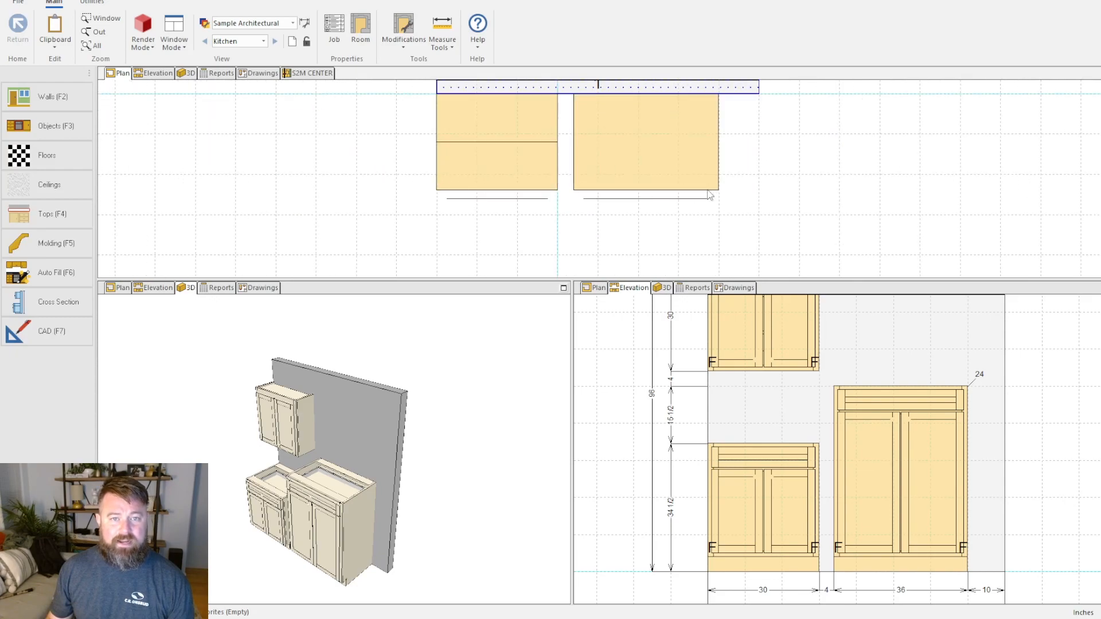
{"action": "left_click", "coordinate": [575, 204]}
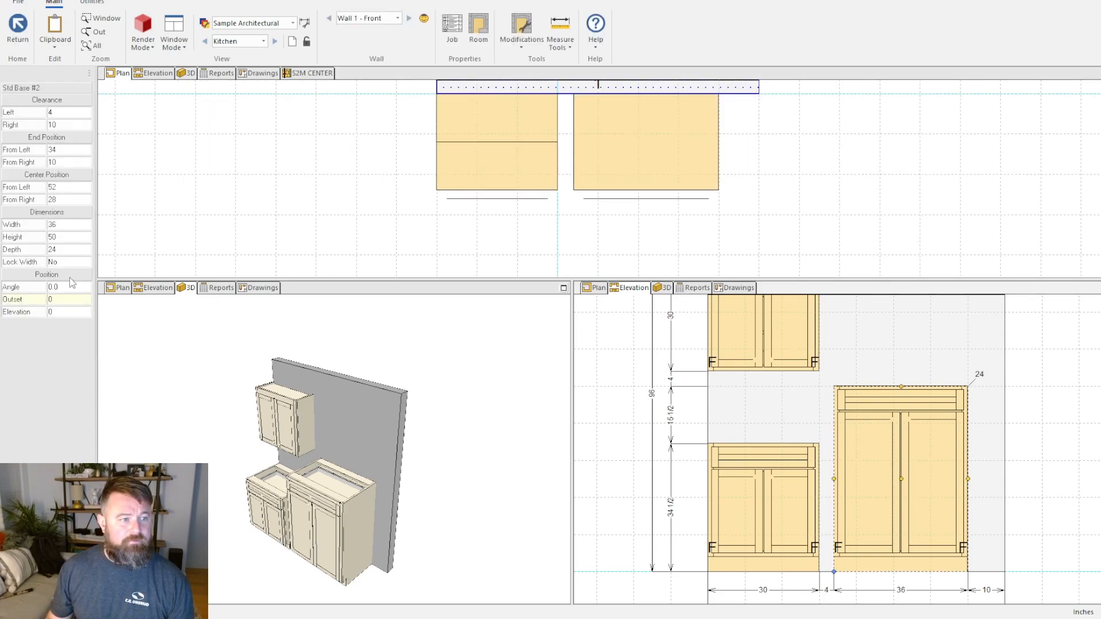
{"action": "left_click", "coordinate": [71, 298]}
{"action": "type", "text": "2"}
{"action": "key", "text": "Return"}
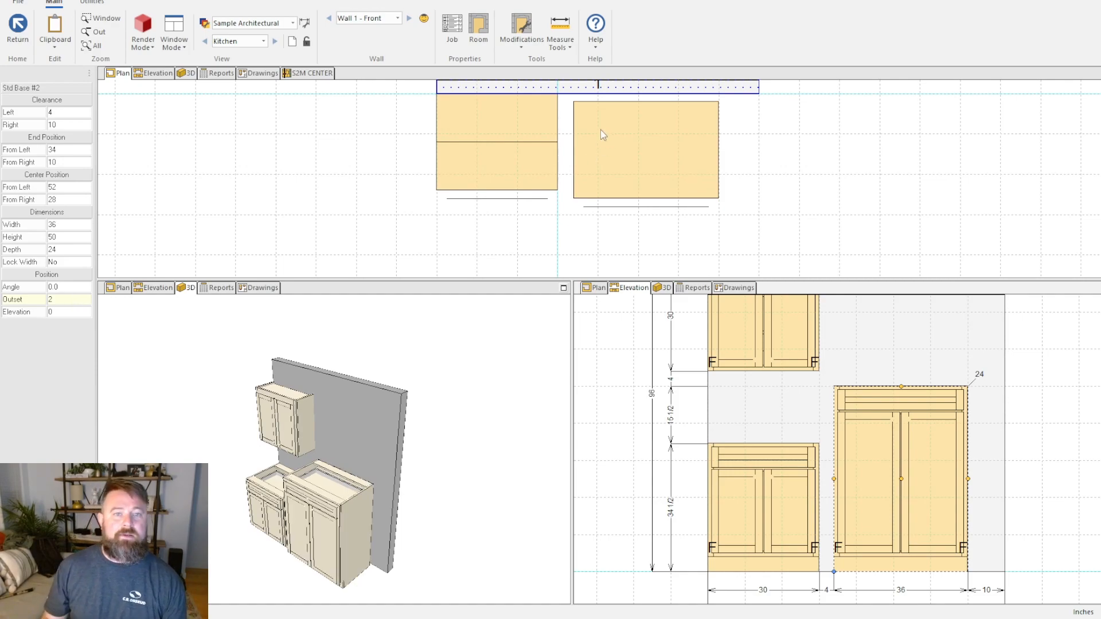
{"action": "left_click", "coordinate": [751, 140]}
{"action": "middle_click_drag", "start_coordinate": [750, 140], "coordinate": [789, 228]}
Step: Raise the right base cabinet off the floor by setting its elevation to 2 inches
{"action": "left_click", "coordinate": [923, 482]}
{"action": "left_click", "coordinate": [934, 451]}
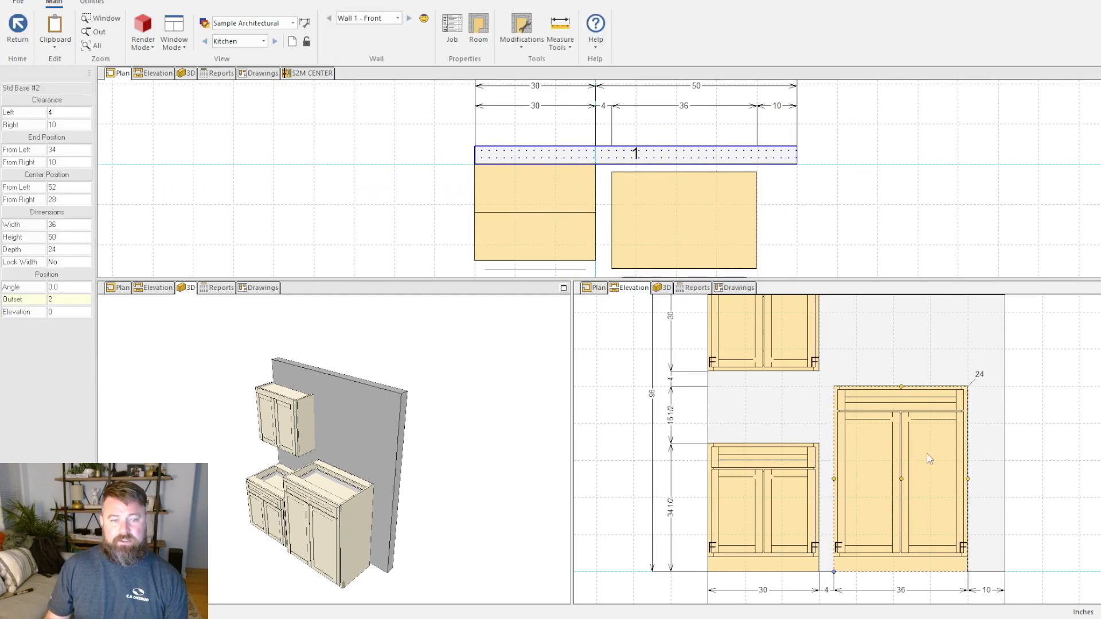
{"action": "left_click", "coordinate": [74, 313]}
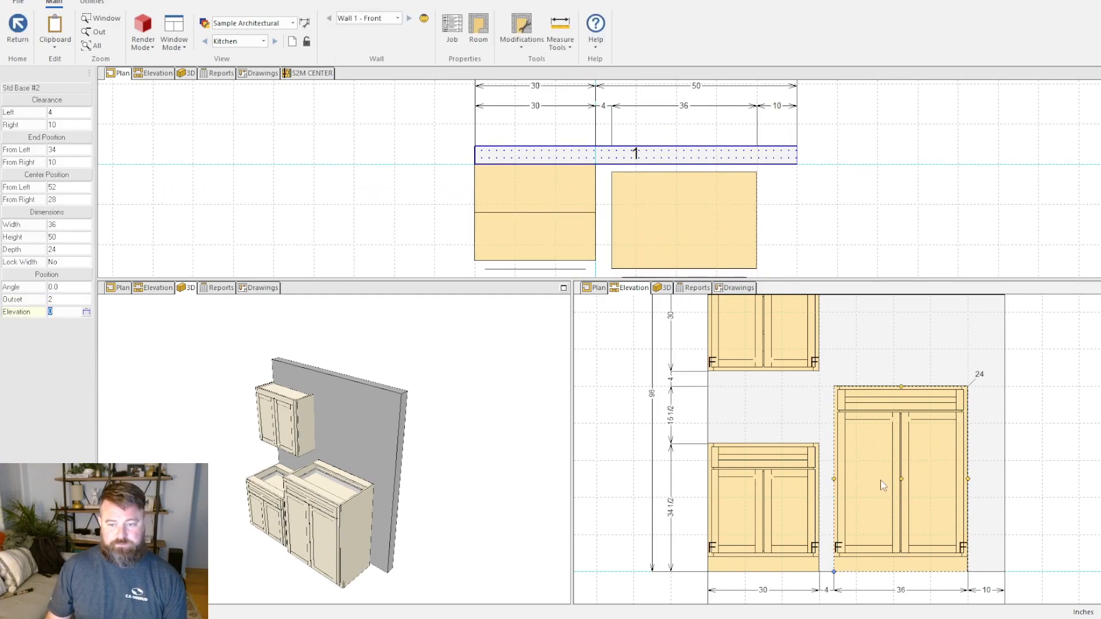
{"action": "type", "text": "2"}
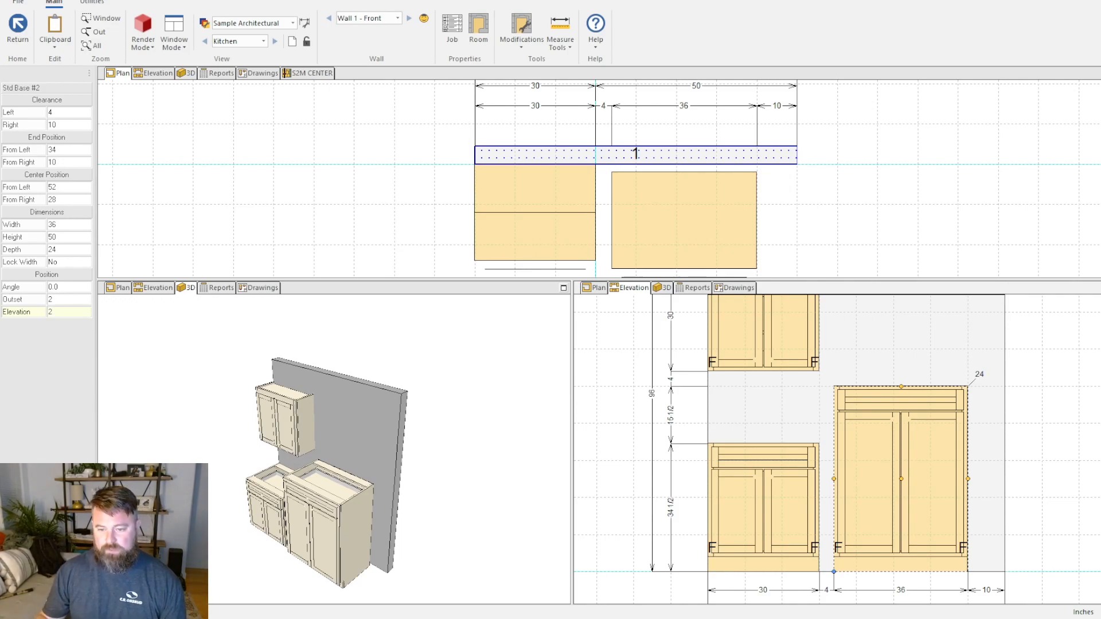
{"action": "key", "text": "Return"}
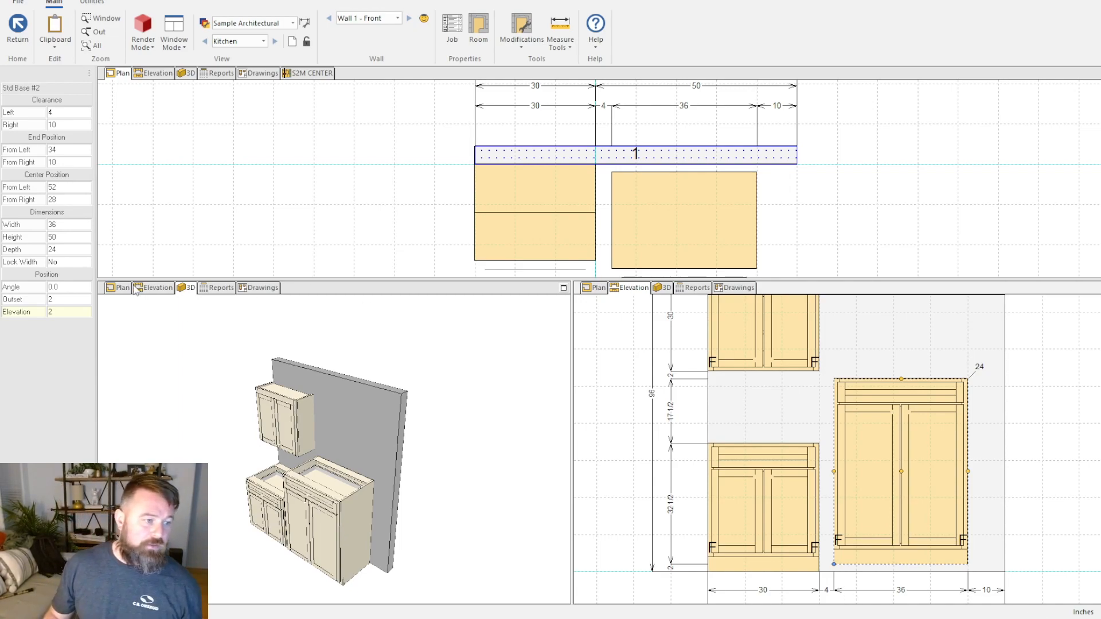
Step: Set both the outset and the elevation of the right base cabinet back to 0
{"action": "left_click", "coordinate": [57, 299]}
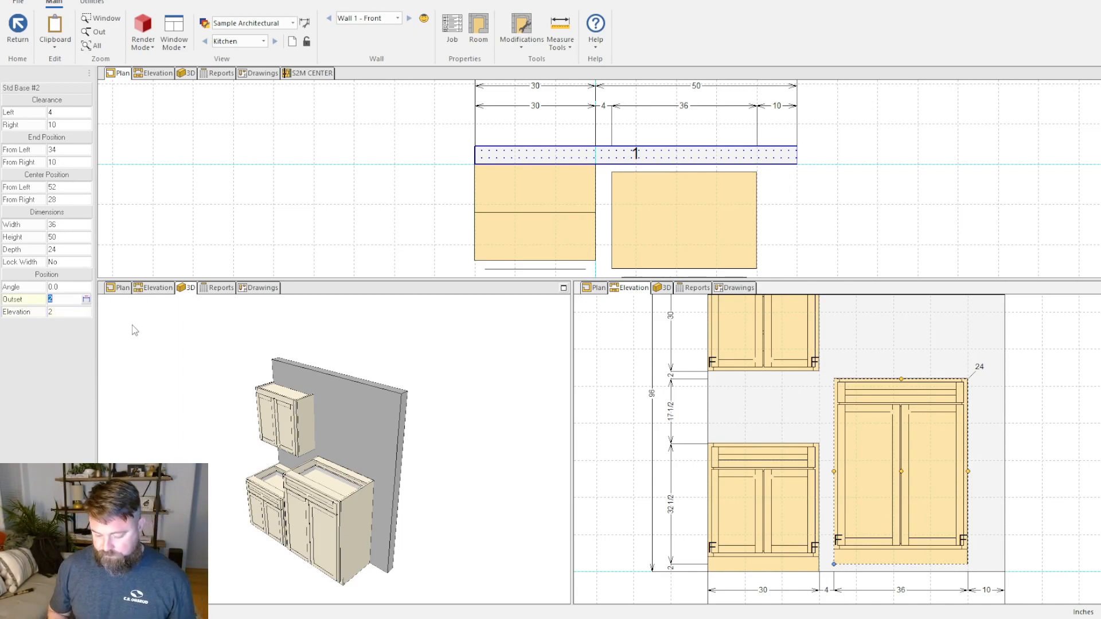
{"action": "left_click", "coordinate": [62, 310]}
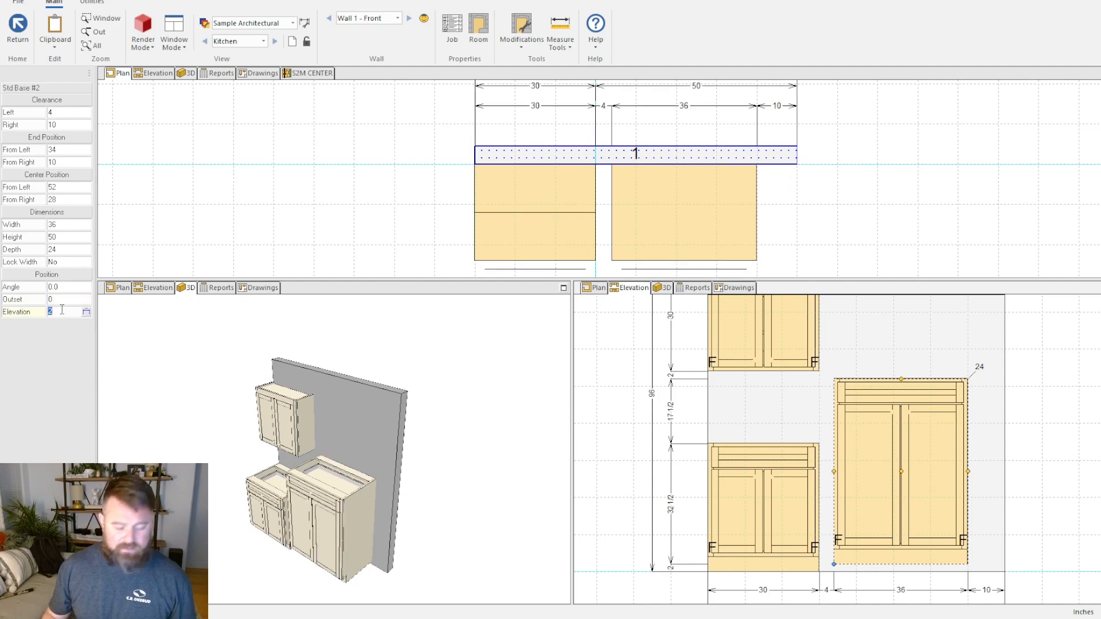
{"action": "key", "text": "Return"}
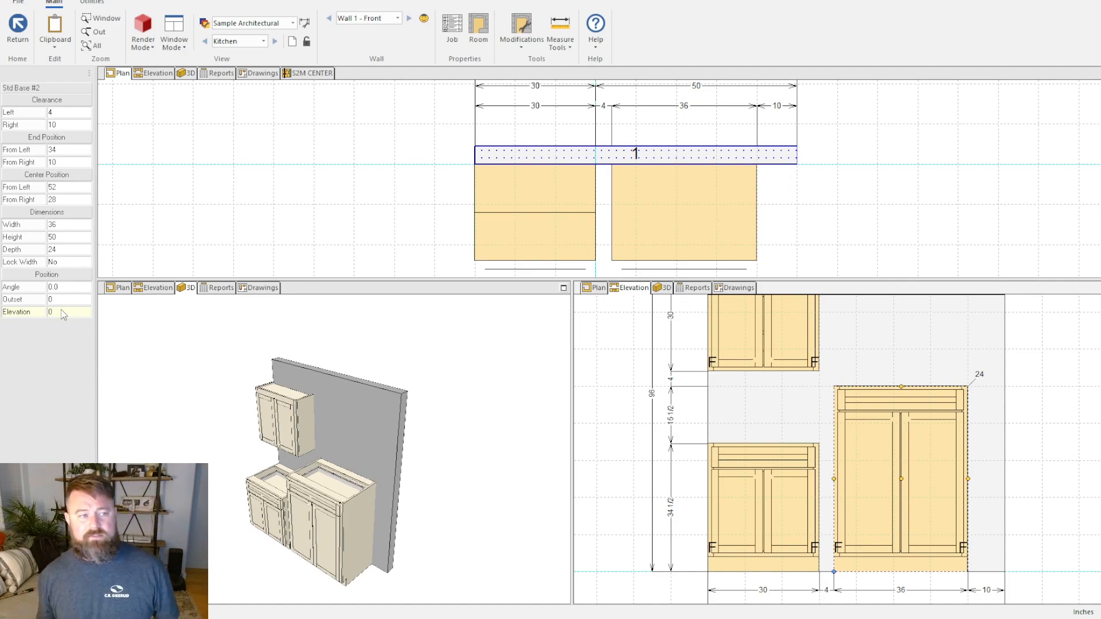
Step: Set the right base cabinet's height to 34.5 inches and bring the whole wall elevation into view
{"action": "left_click", "coordinate": [67, 237]}
{"action": "type", "text": "34.5"}
{"action": "key", "text": "Return"}
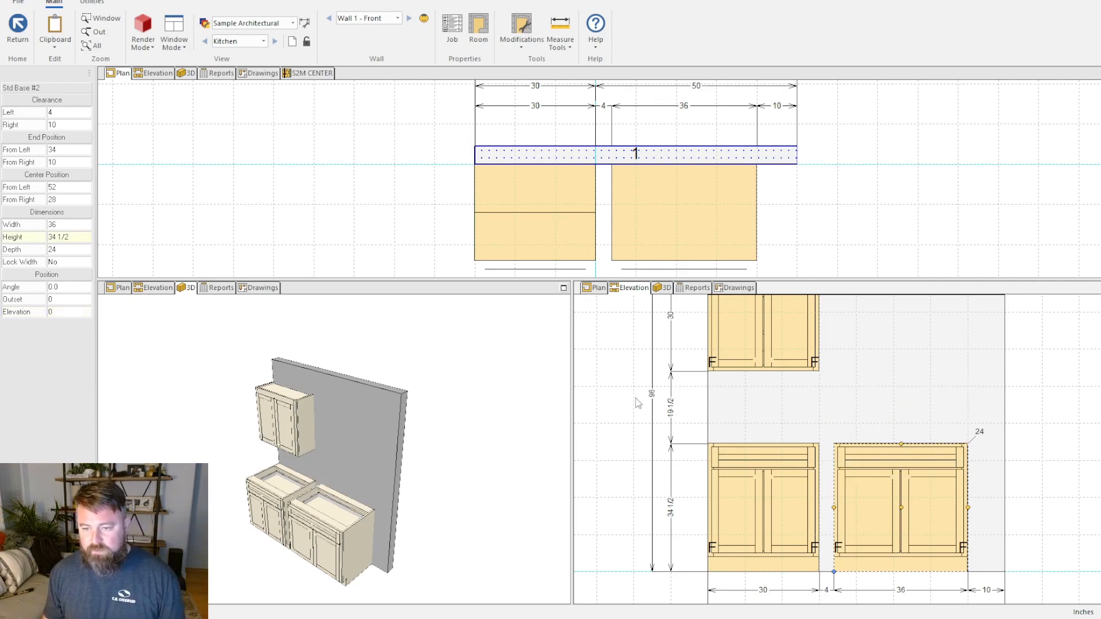
{"action": "scroll", "coordinate": [1076, 488], "scroll_direction": "down", "scroll_amount": 2}
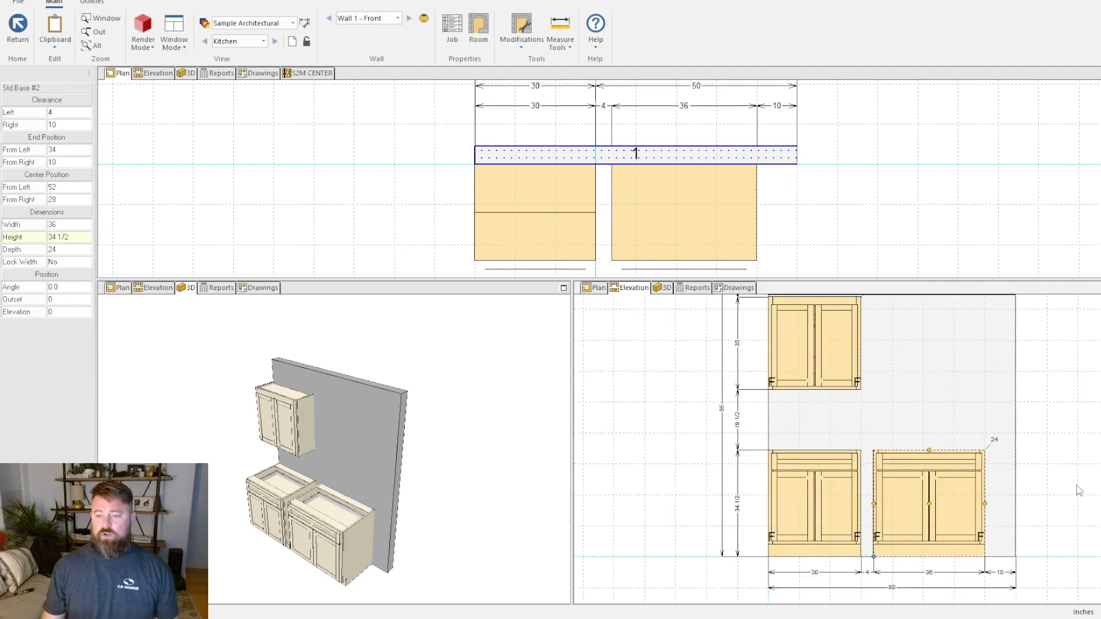
{"action": "scroll", "coordinate": [1088, 420], "scroll_direction": "up", "scroll_amount": 1}
{"action": "middle_click_drag", "start_coordinate": [1081, 424], "coordinate": [1065, 446]}
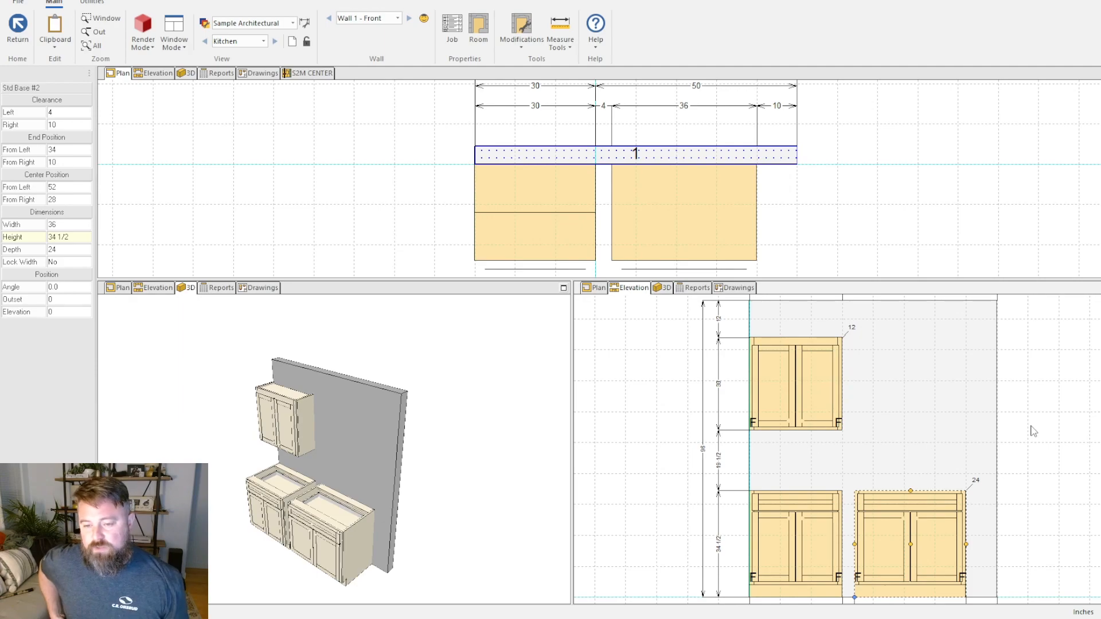
{"action": "middle_click_drag", "start_coordinate": [982, 420], "coordinate": [956, 414]}
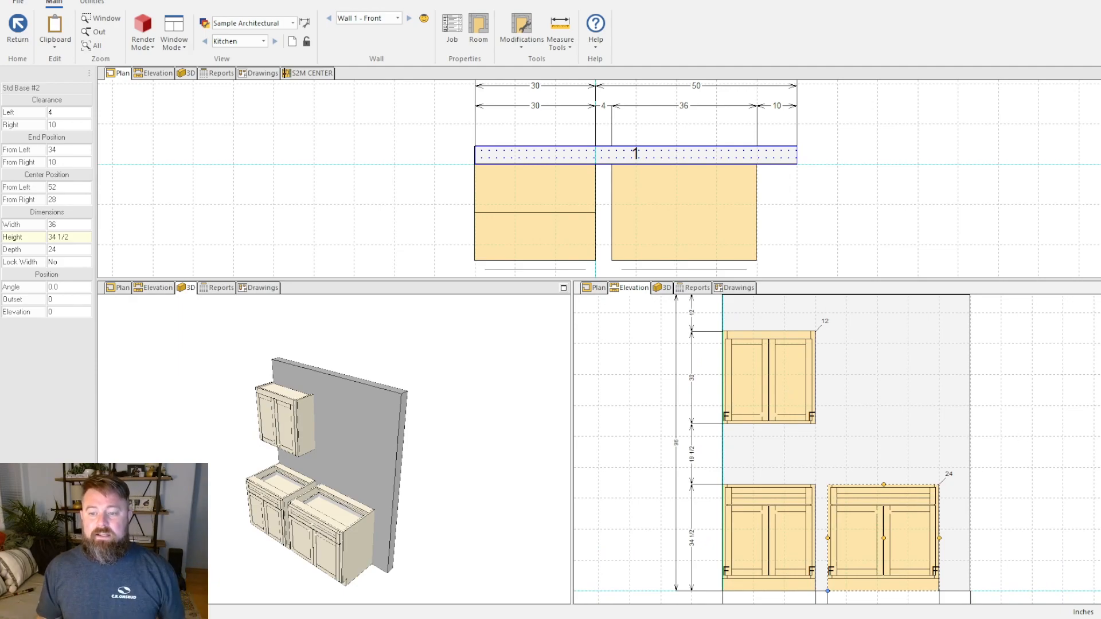
Step: Open the left base cabinet for individual editing and display its section view
{"action": "left_click", "coordinate": [758, 374]}
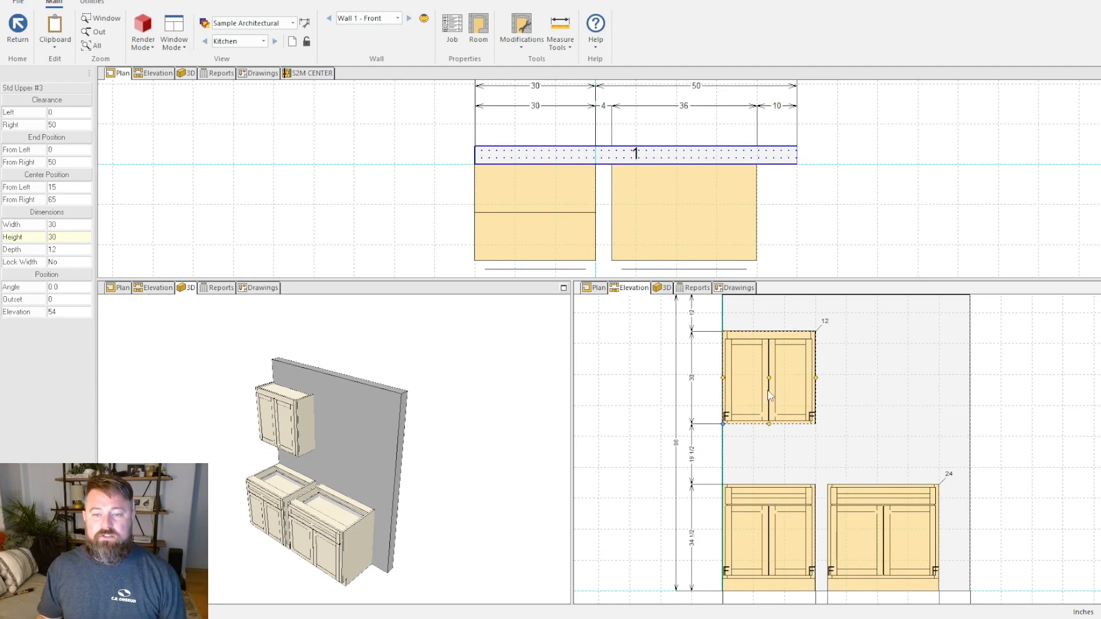
{"action": "left_click", "coordinate": [808, 545]}
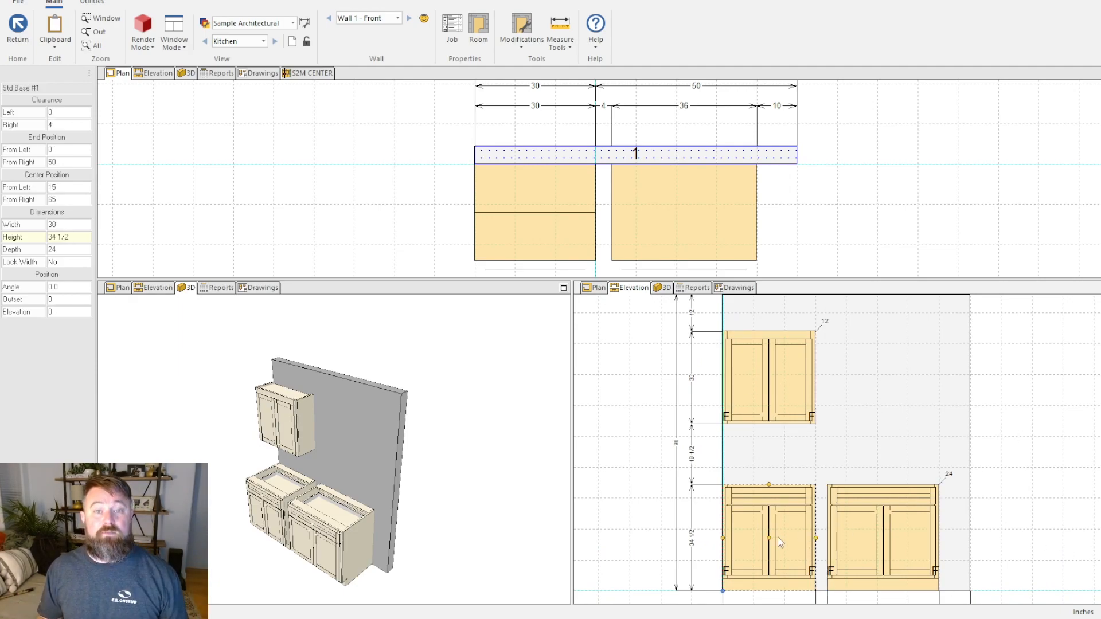
{"action": "double_click", "coordinate": [791, 521]}
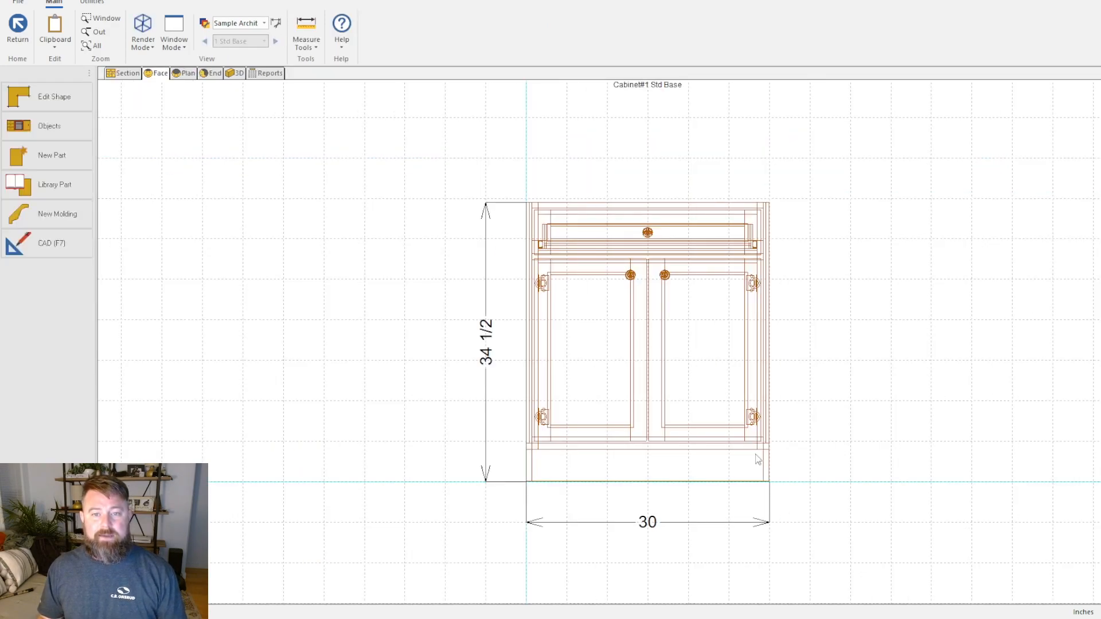
{"action": "left_click", "coordinate": [122, 73]}
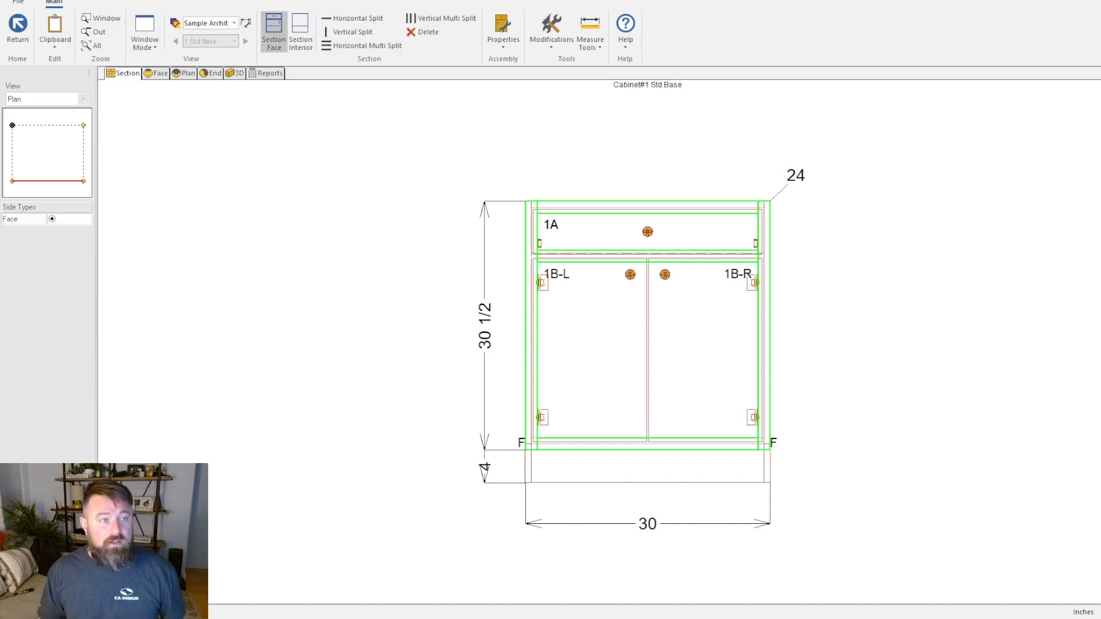
Step: Inspect the dimensions of the face frame's top rail, leaving it unselected
{"action": "middle_click_drag", "start_coordinate": [403, 246], "coordinate": [462, 279]}
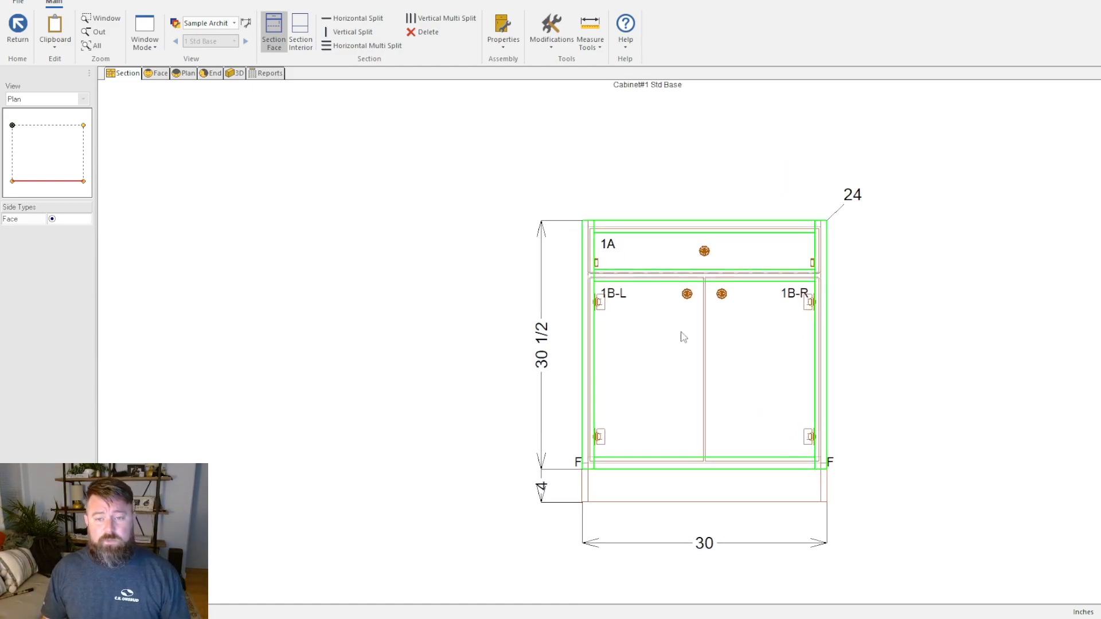
{"action": "left_click", "coordinate": [820, 231]}
{"action": "left_click", "coordinate": [782, 228]}
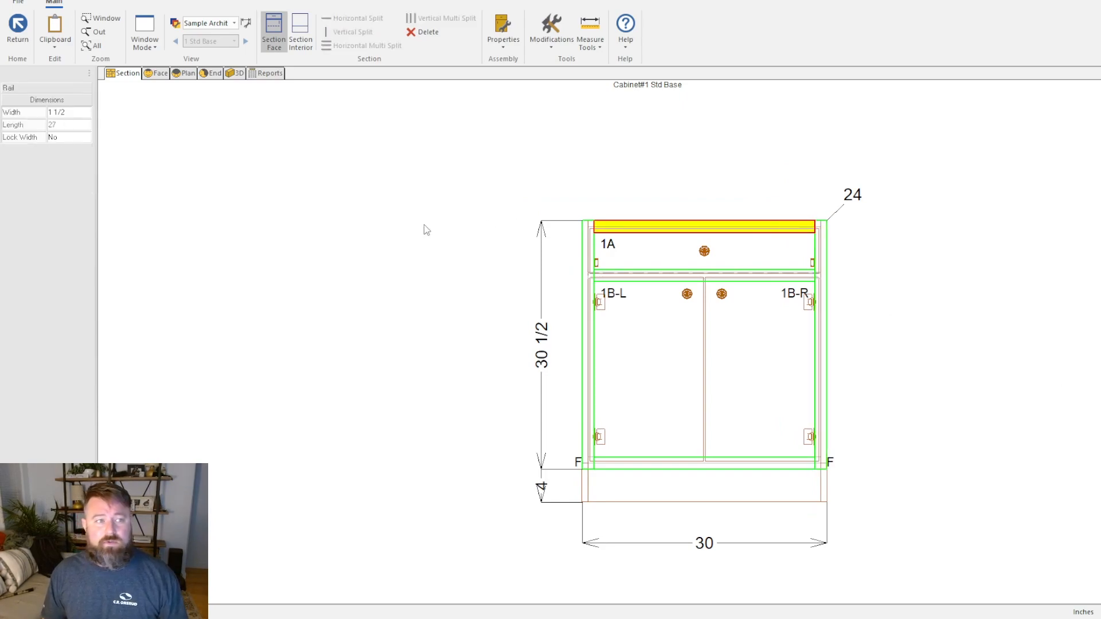
{"action": "left_click", "coordinate": [429, 230]}
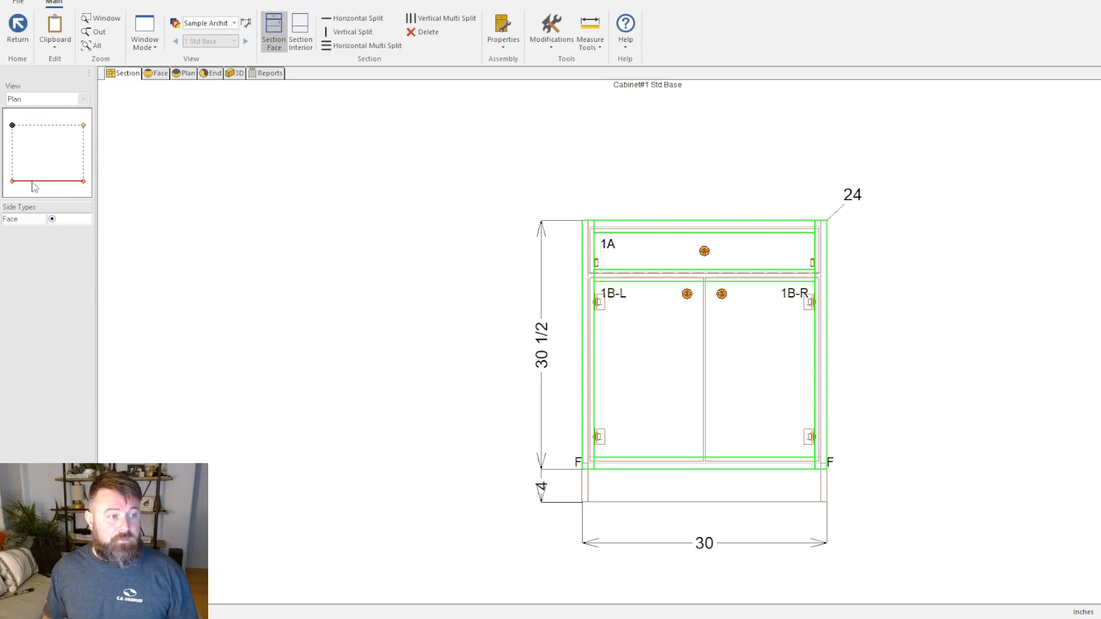
Step: Examine the cabinet's right end, back, left end and face one after another in the section view
{"action": "left_click", "coordinate": [85, 164]}
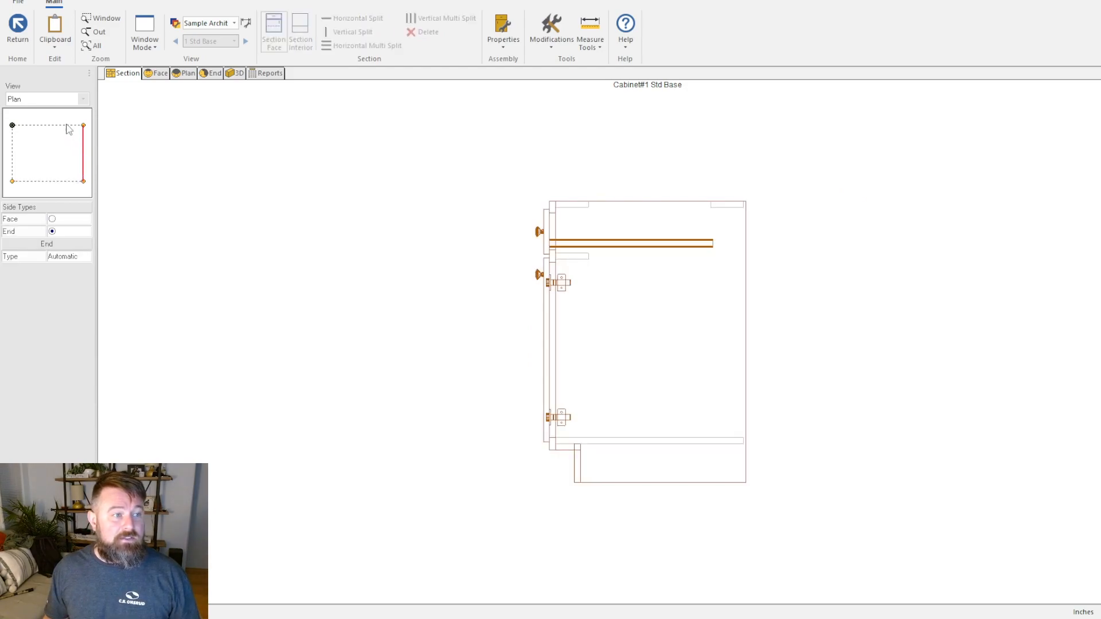
{"action": "left_click", "coordinate": [67, 126]}
{"action": "left_click", "coordinate": [12, 154]}
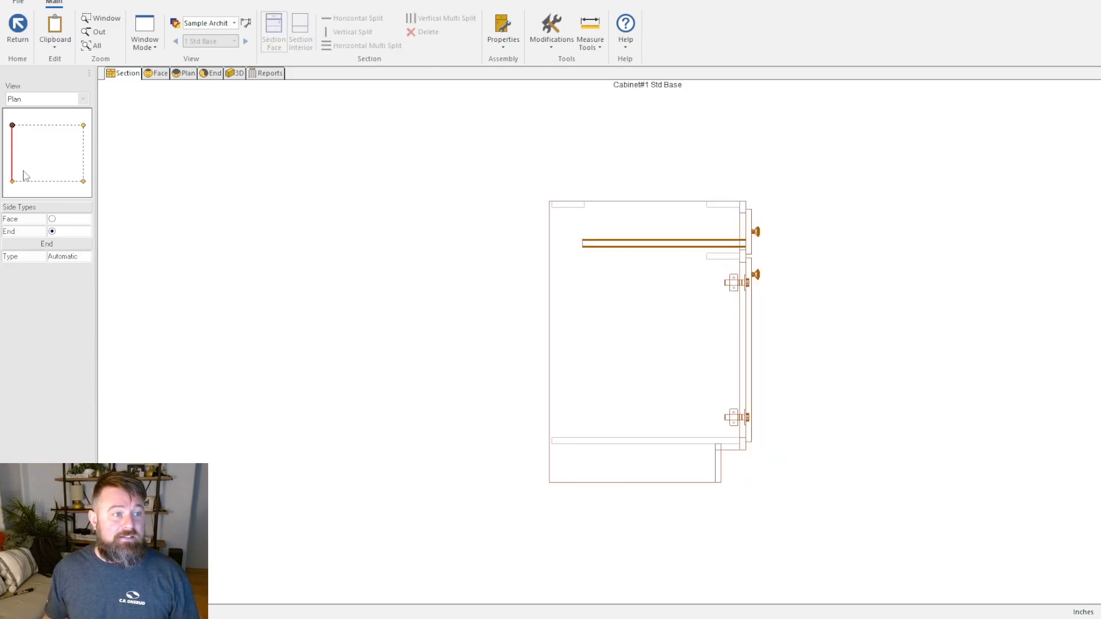
{"action": "left_click", "coordinate": [38, 181]}
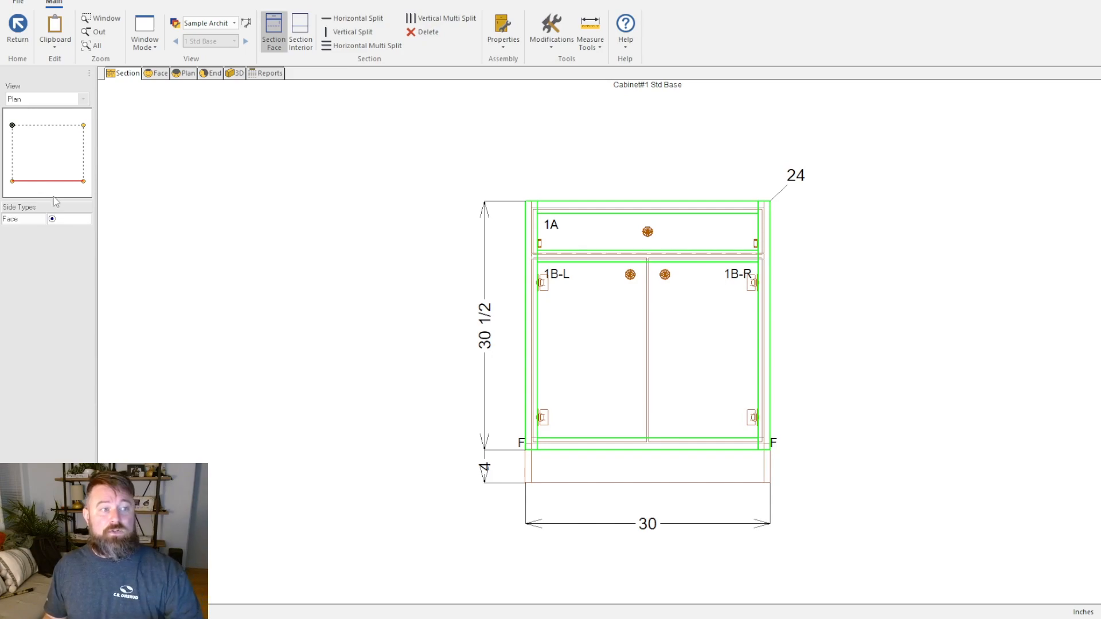
{"action": "left_click", "coordinate": [83, 154]}
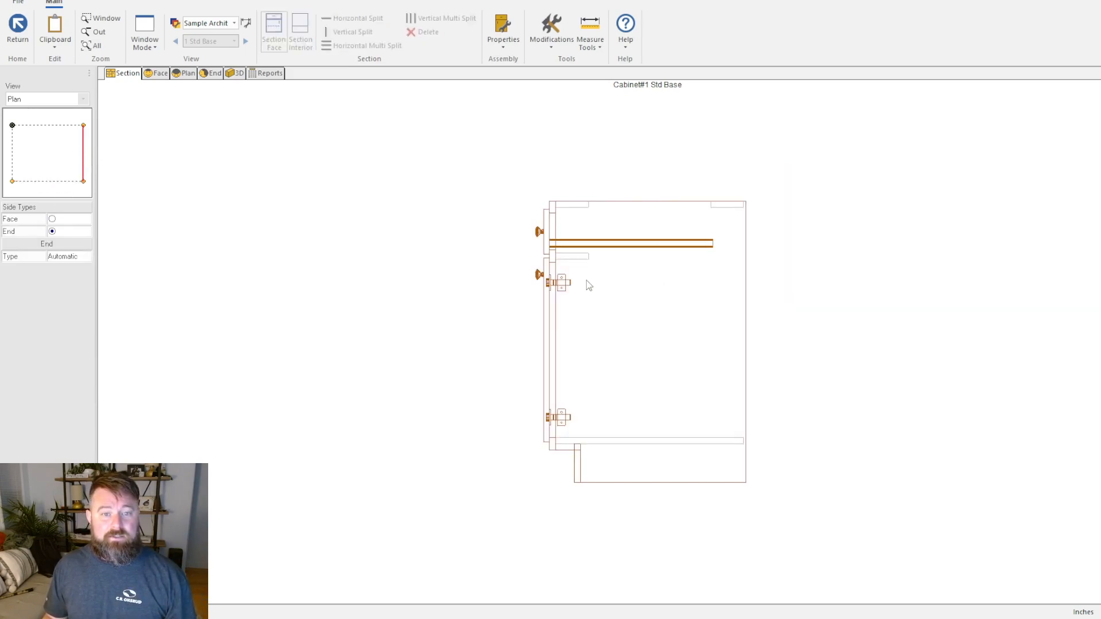
{"action": "left_click", "coordinate": [33, 124]}
{"action": "left_click", "coordinate": [14, 154]}
{"action": "left_click", "coordinate": [45, 182]}
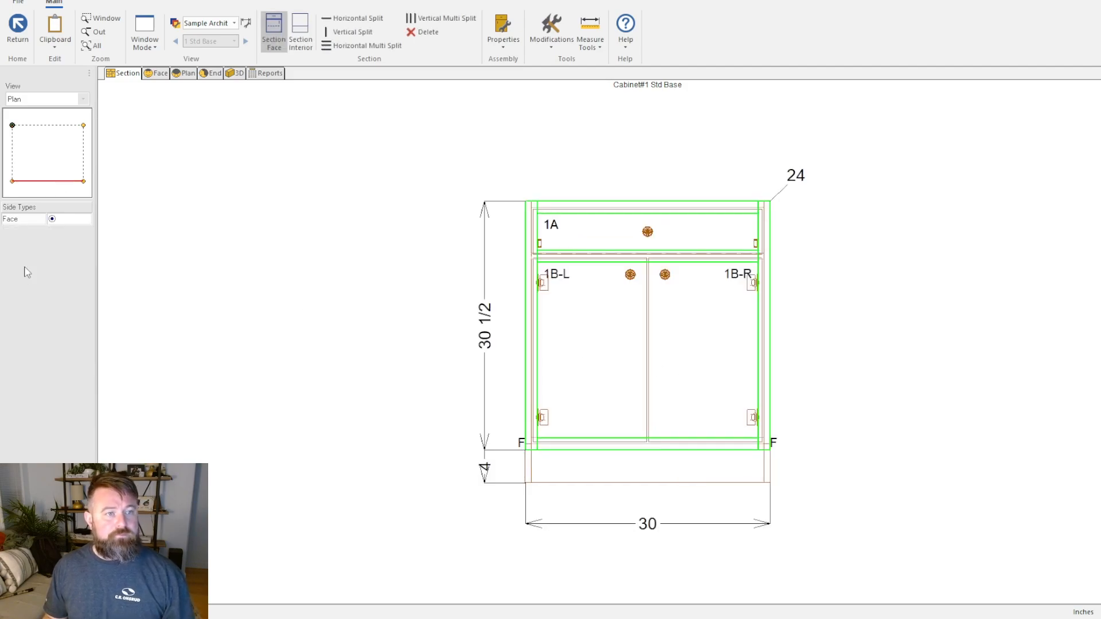
{"action": "scroll", "coordinate": [244, 220], "scroll_direction": "down", "scroll_amount": 1}
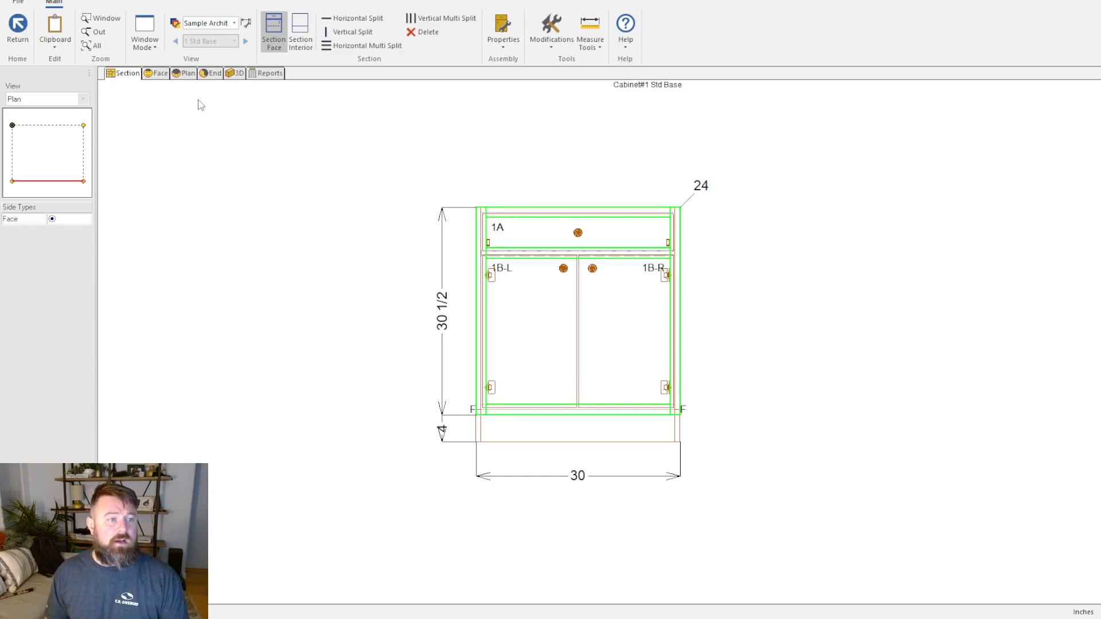
{"action": "left_click", "coordinate": [83, 149]}
{"action": "left_click", "coordinate": [67, 125]}
{"action": "left_click", "coordinate": [53, 181]}
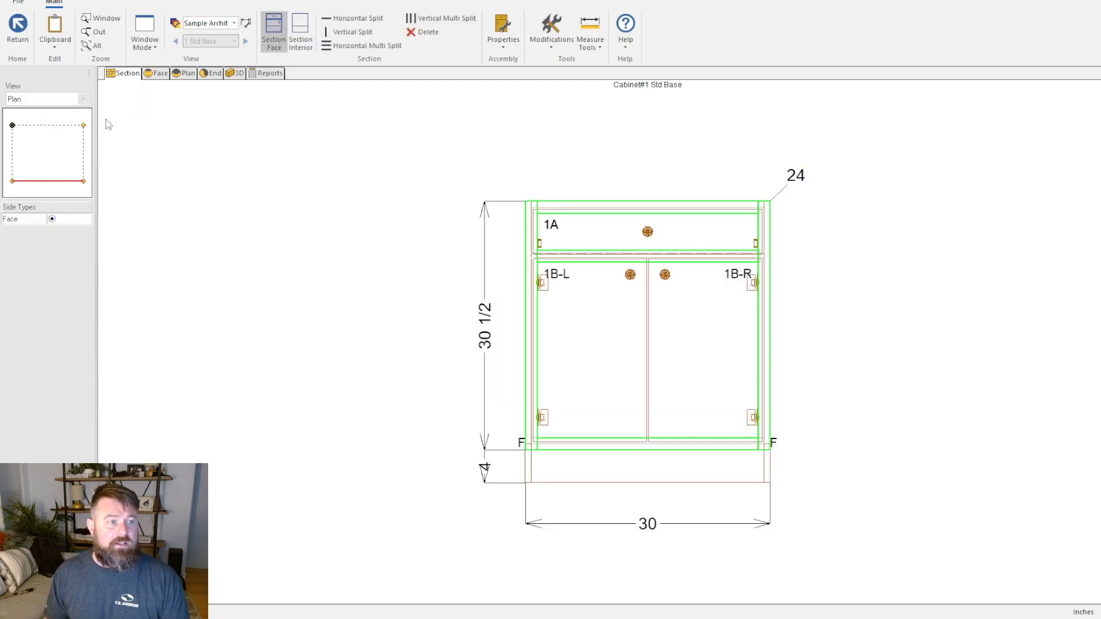
Step: Compare the cabinet's face, plan and end views with the right end shown in the section view
{"action": "left_click", "coordinate": [157, 73]}
{"action": "left_click", "coordinate": [188, 73]}
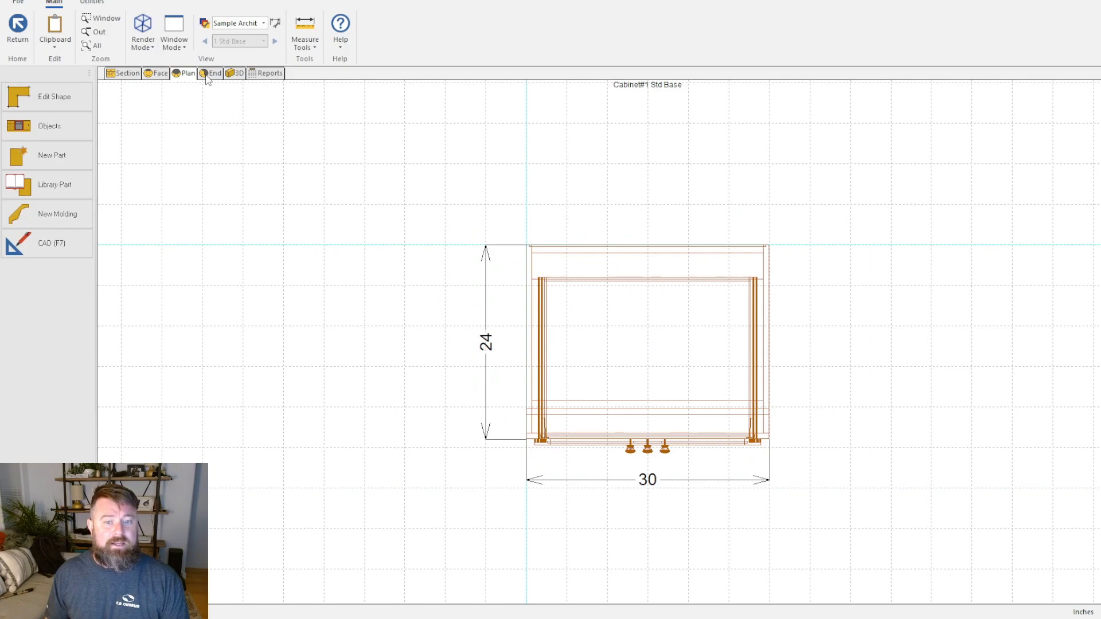
{"action": "left_click", "coordinate": [211, 73]}
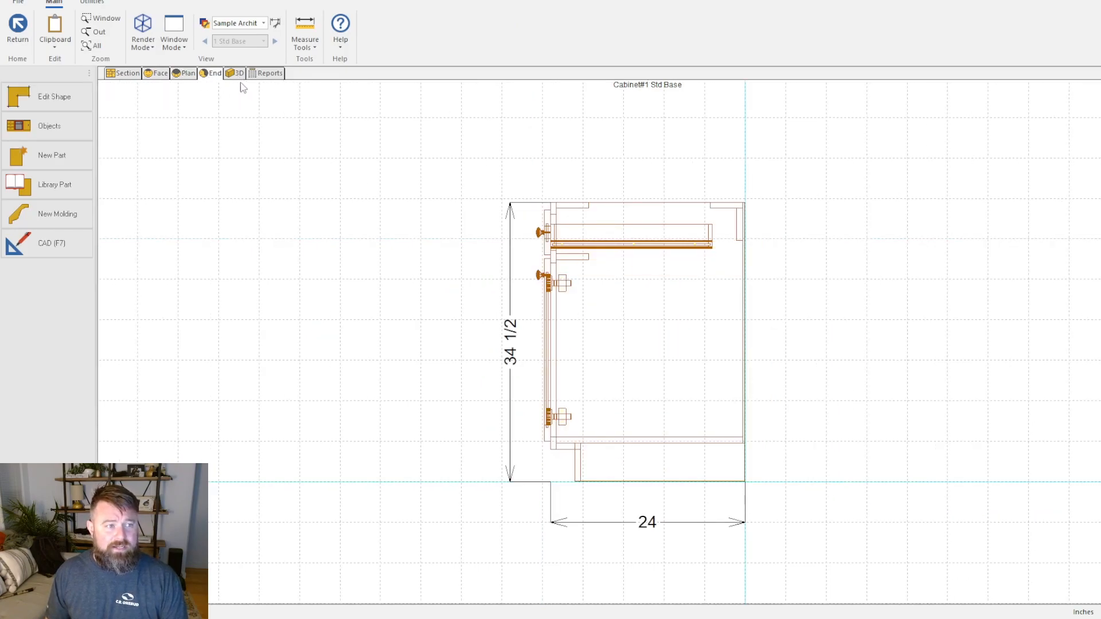
{"action": "left_click", "coordinate": [124, 74]}
{"action": "left_click", "coordinate": [83, 130]}
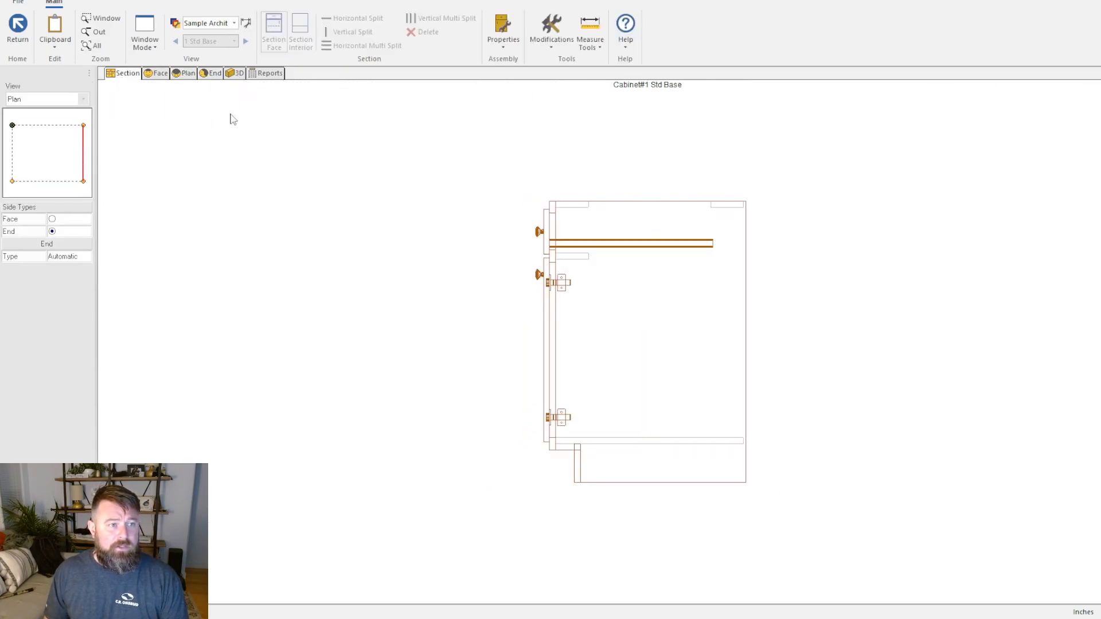
{"action": "left_click", "coordinate": [158, 74]}
{"action": "left_click", "coordinate": [187, 74]}
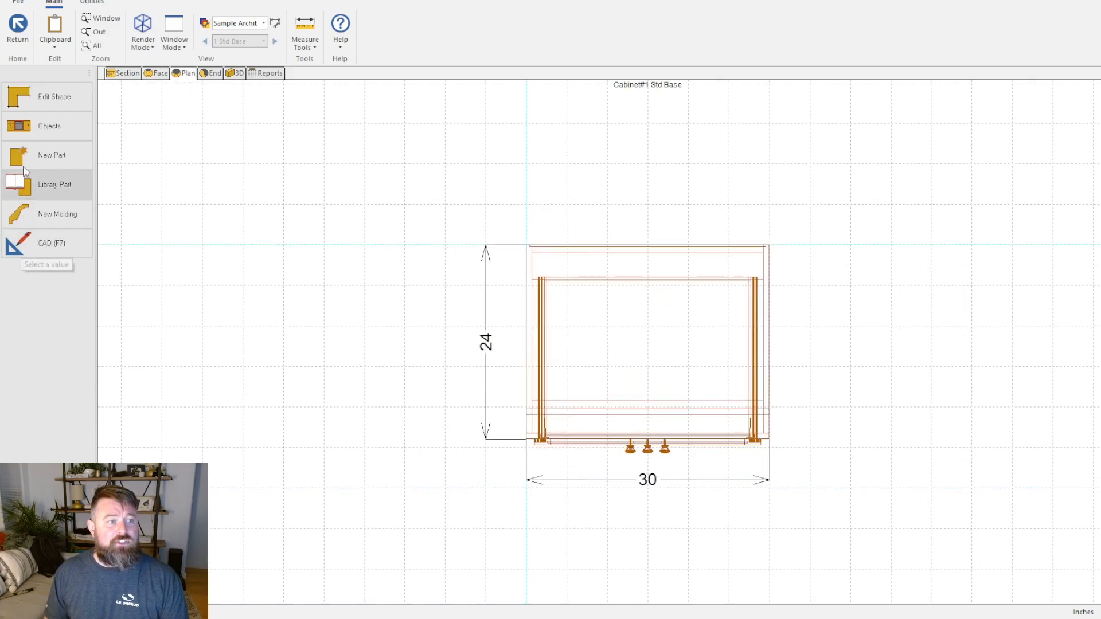
Step: View the base cabinet in 3D from above, explode it into its separate parts and examine them all
{"action": "left_click", "coordinate": [236, 74]}
{"action": "mouse_move", "coordinate": [752, 460]}
{"action": "left_mouse_down"}
{"action": "mouse_move", "coordinate": [734, 298]}
{"action": "mouse_move", "coordinate": [700, 213]}
{"action": "mouse_move", "coordinate": [546, 394]}
{"action": "mouse_move", "coordinate": [1017, 269]}
{"action": "left_mouse_up"}
{"action": "left_click_drag", "start_coordinate": [573, 373], "coordinate": [541, 318]}
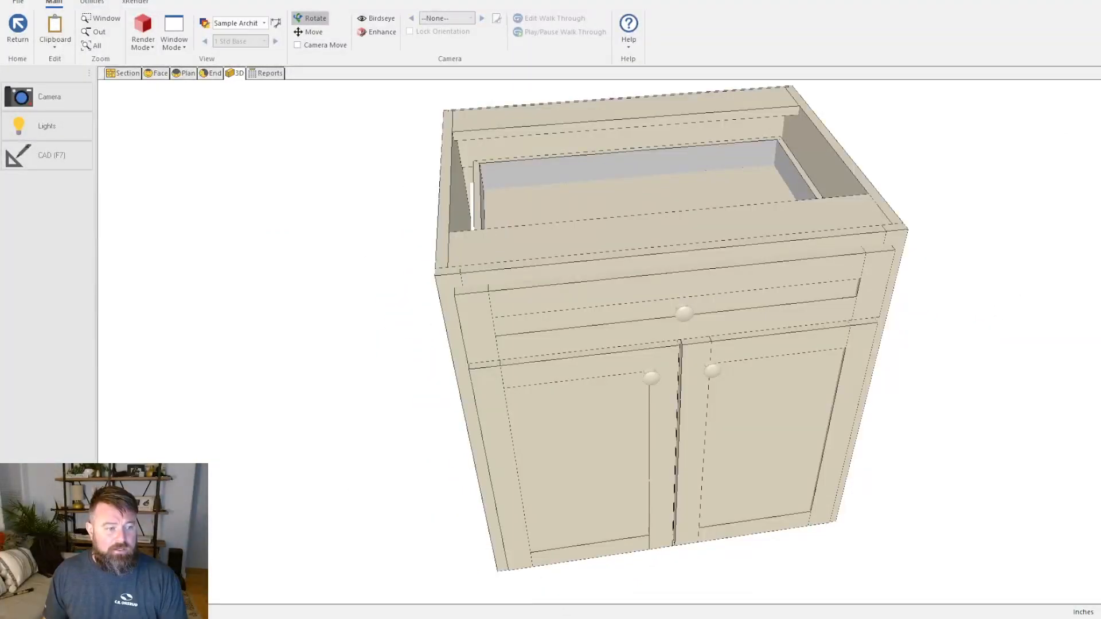
{"action": "scroll", "coordinate": [828, 141], "scroll_direction": "up", "scroll_amount": 3, "text": "ctrl"}
{"action": "scroll", "coordinate": [570, 425], "scroll_direction": "up", "scroll_amount": 2}
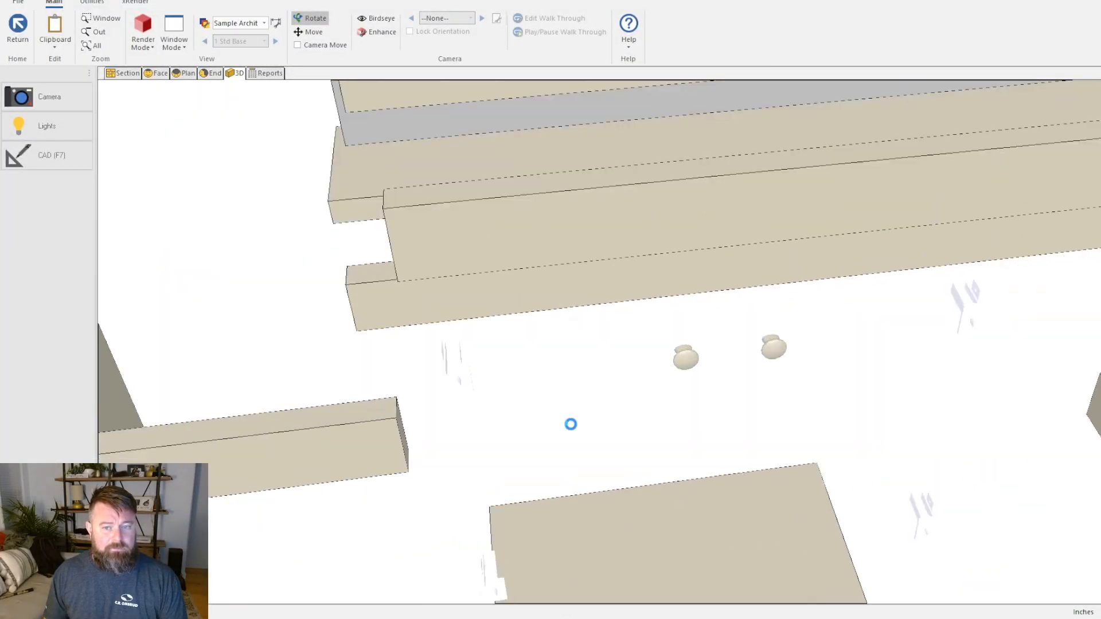
{"action": "scroll", "coordinate": [506, 445], "scroll_direction": "down", "scroll_amount": 8}
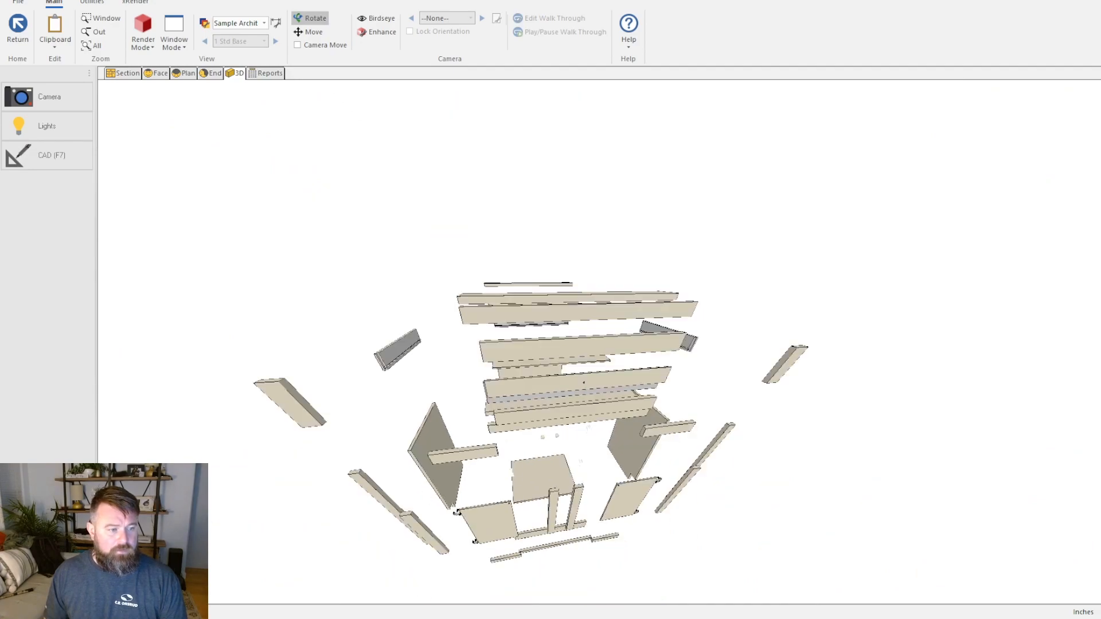
Step: Reassemble the exploded base cabinet in 3D, view it whole, and bring up its parts list report
{"action": "scroll", "coordinate": [784, 155], "scroll_direction": "up", "scroll_amount": 5}
{"action": "scroll", "coordinate": [783, 155], "scroll_direction": "down", "scroll_amount": 5}
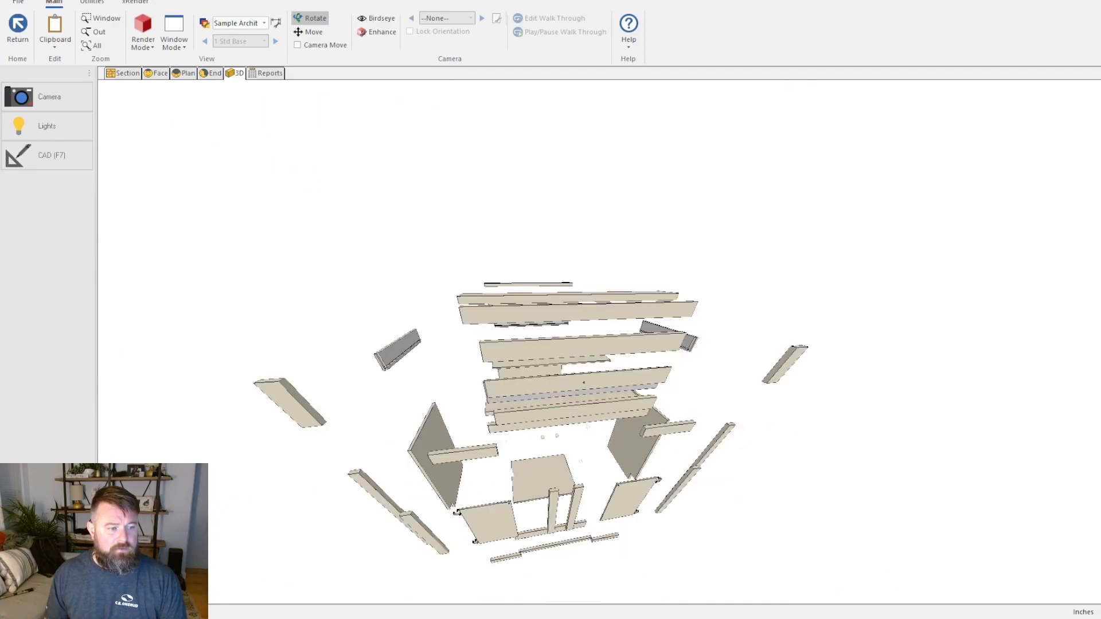
{"action": "scroll", "coordinate": [547, 425], "scroll_direction": "down", "scroll_amount": 5, "text": "ctrl"}
{"action": "scroll", "coordinate": [548, 425], "scroll_direction": "down", "scroll_amount": 3, "text": "shift"}
{"action": "scroll", "coordinate": [548, 426], "scroll_direction": "up", "scroll_amount": 3, "text": "shift"}
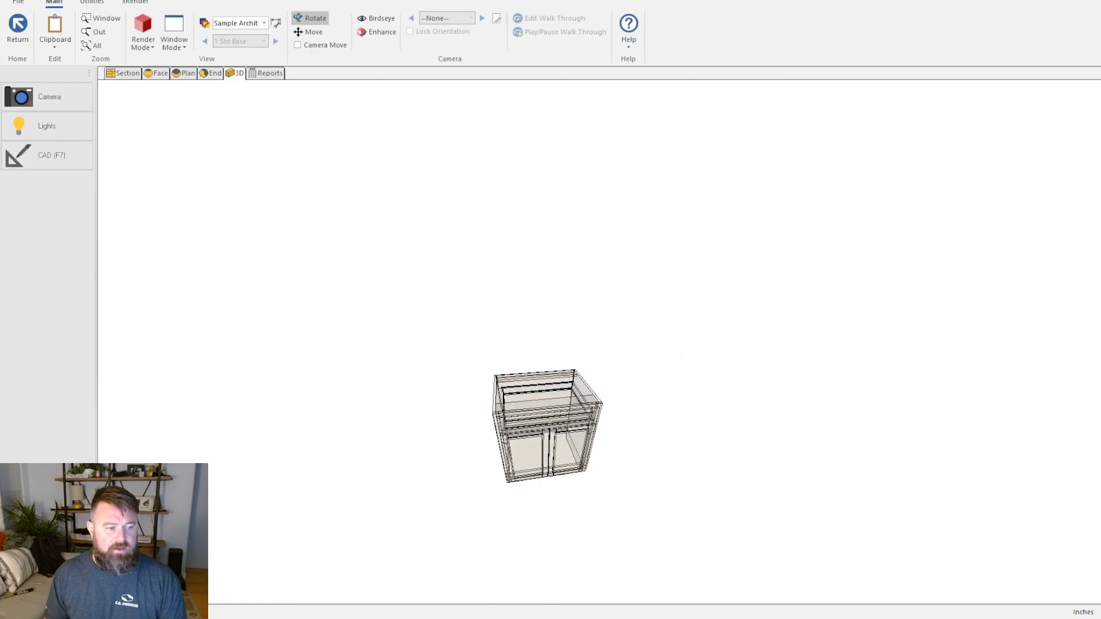
{"action": "scroll", "coordinate": [708, 446], "scroll_direction": "down", "scroll_amount": 3}
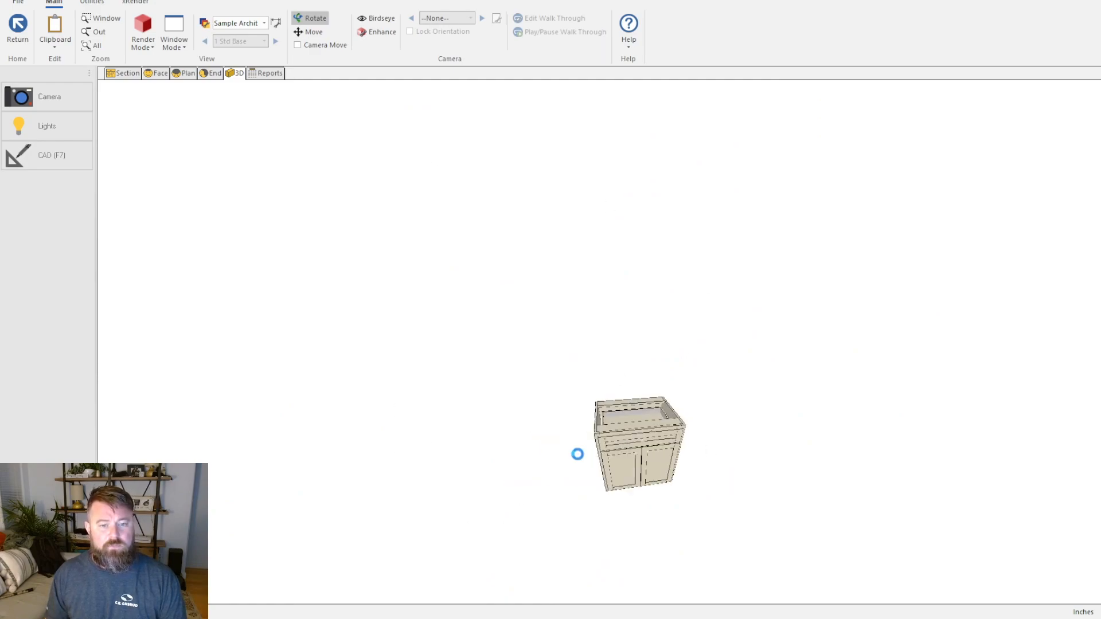
{"action": "scroll", "coordinate": [575, 450], "scroll_direction": "up", "scroll_amount": 8}
{"action": "left_click", "coordinate": [265, 74]}
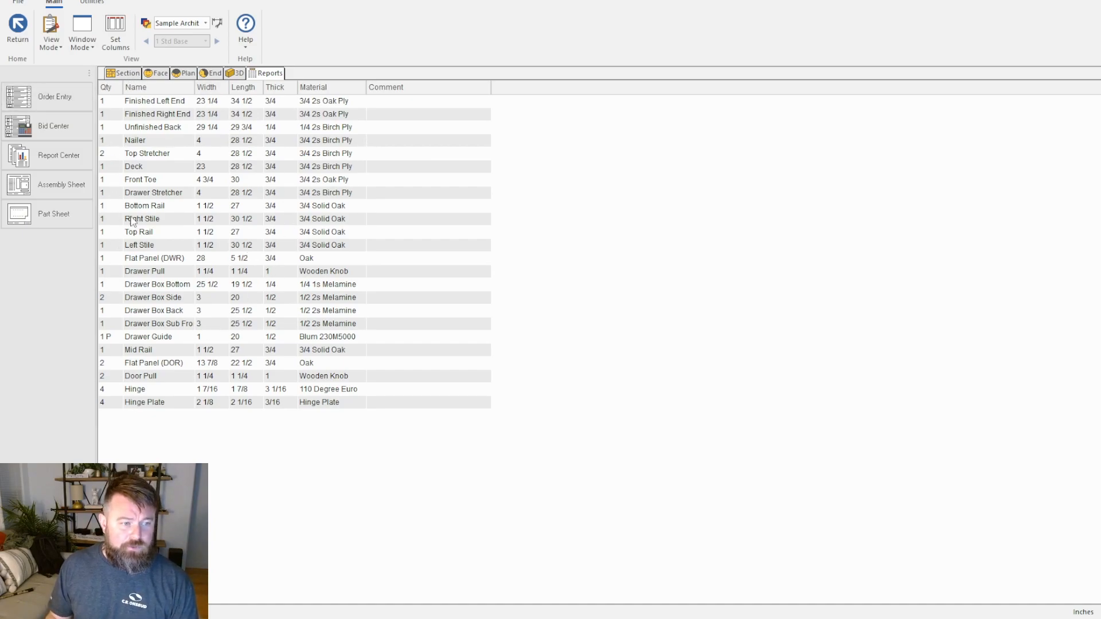
Step: Return to the cabinet's face in the section view and inspect the face frame's stiles, top rail and middle rail
{"action": "left_click", "coordinate": [114, 75]}
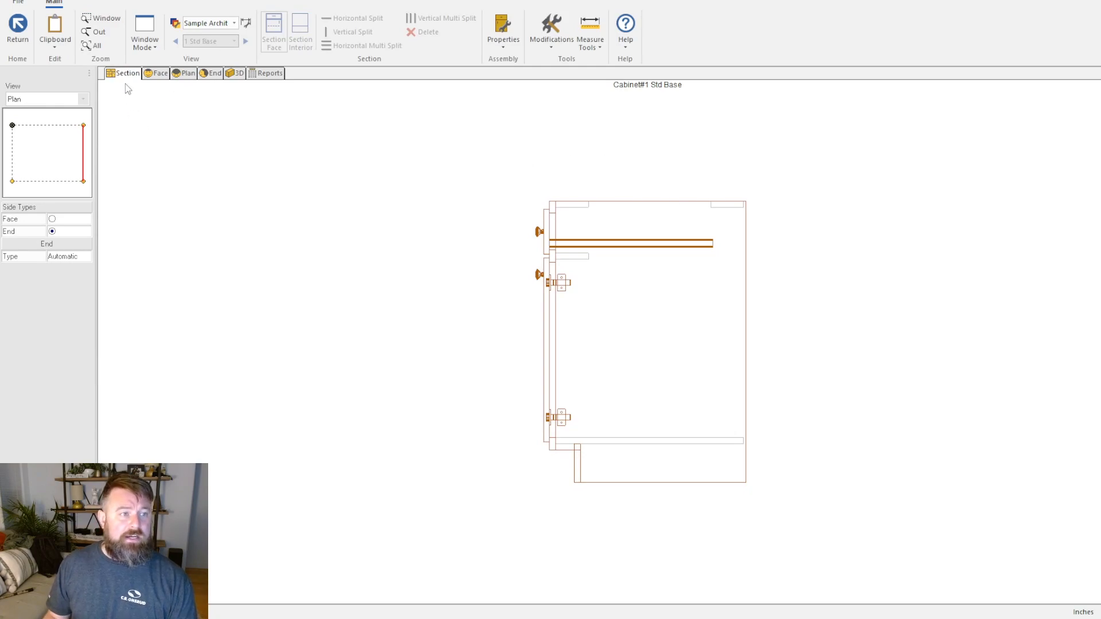
{"action": "left_click", "coordinate": [58, 183]}
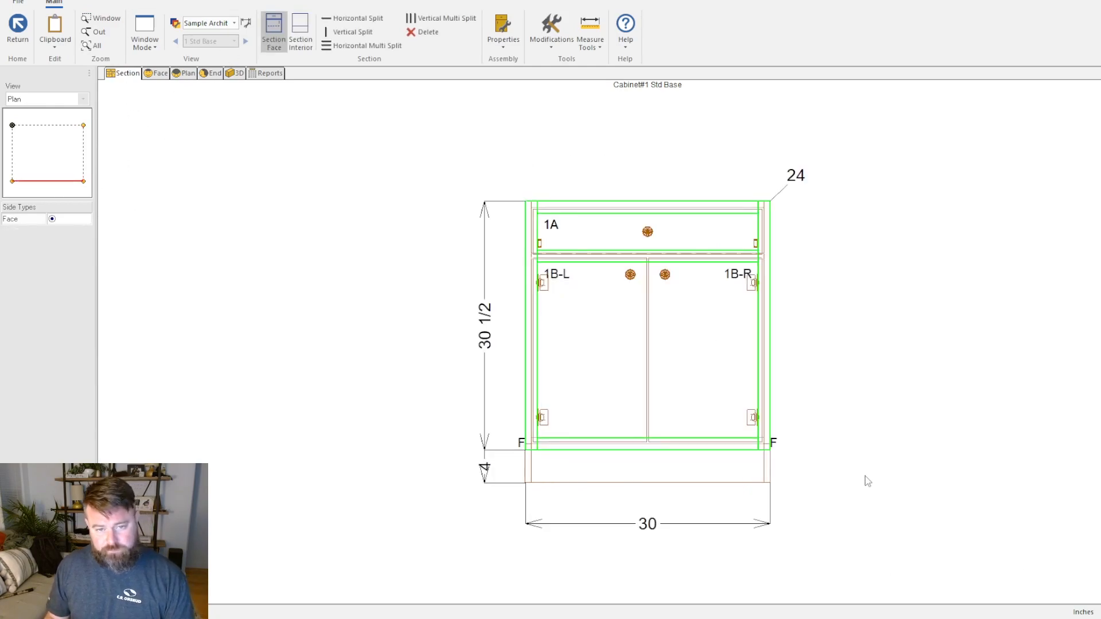
{"action": "left_click", "coordinate": [531, 246]}
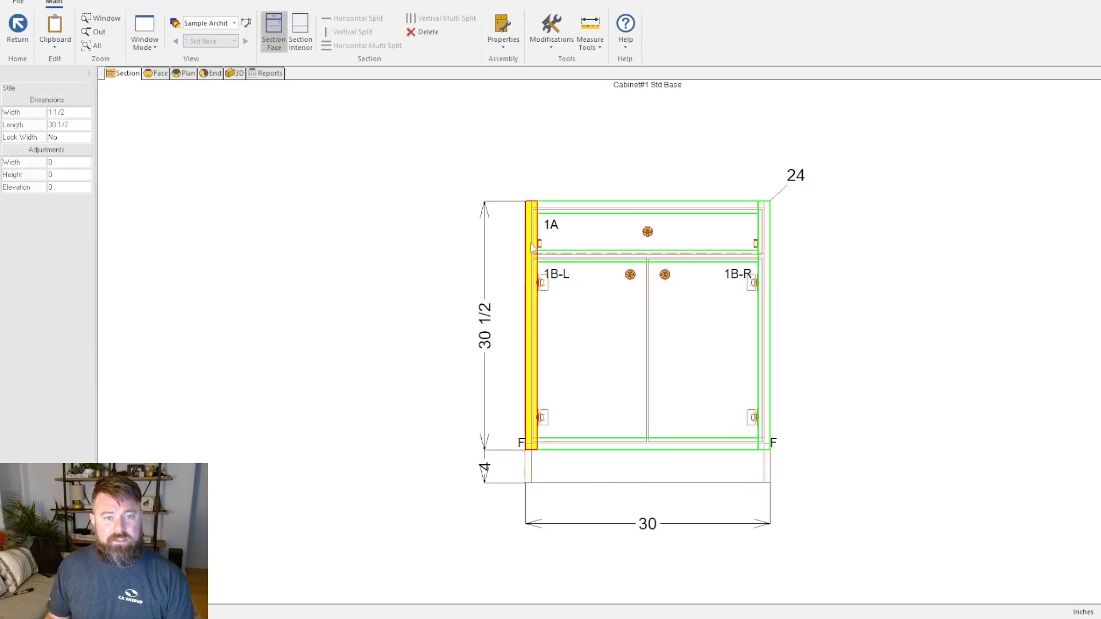
{"action": "left_click", "coordinate": [570, 208]}
{"action": "left_click", "coordinate": [763, 245]}
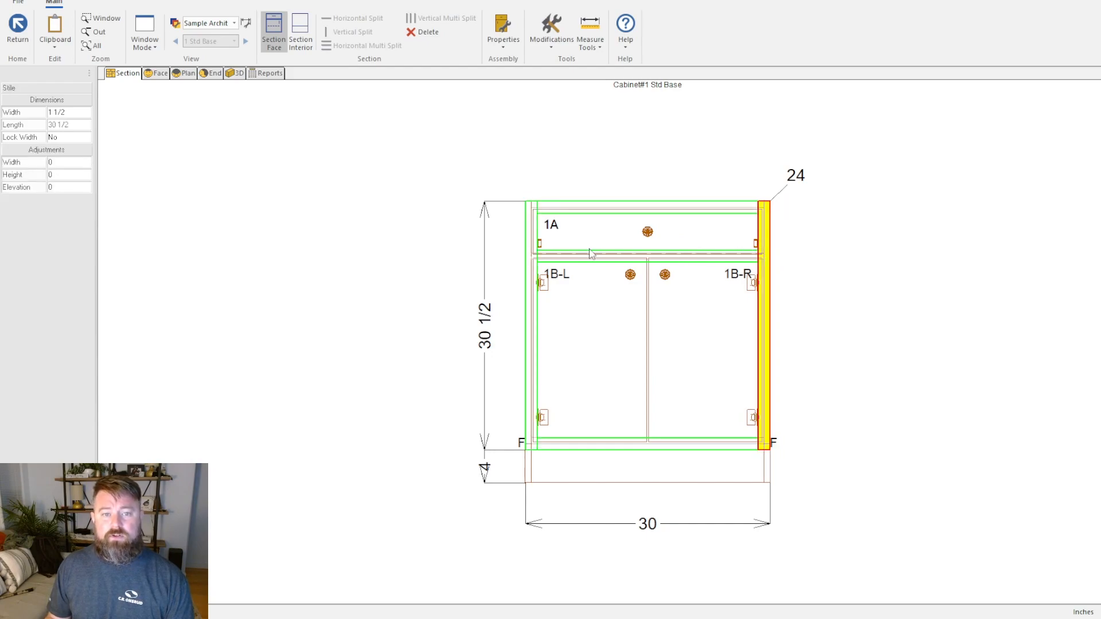
{"action": "left_click", "coordinate": [534, 247]}
{"action": "left_click", "coordinate": [607, 210]}
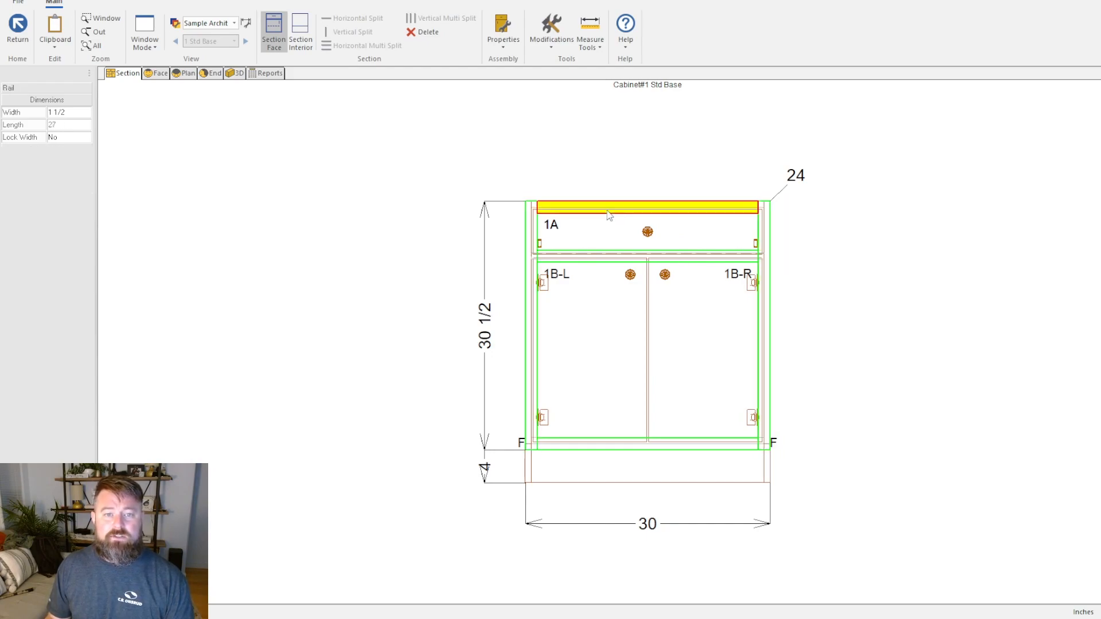
{"action": "left_click", "coordinate": [609, 256]}
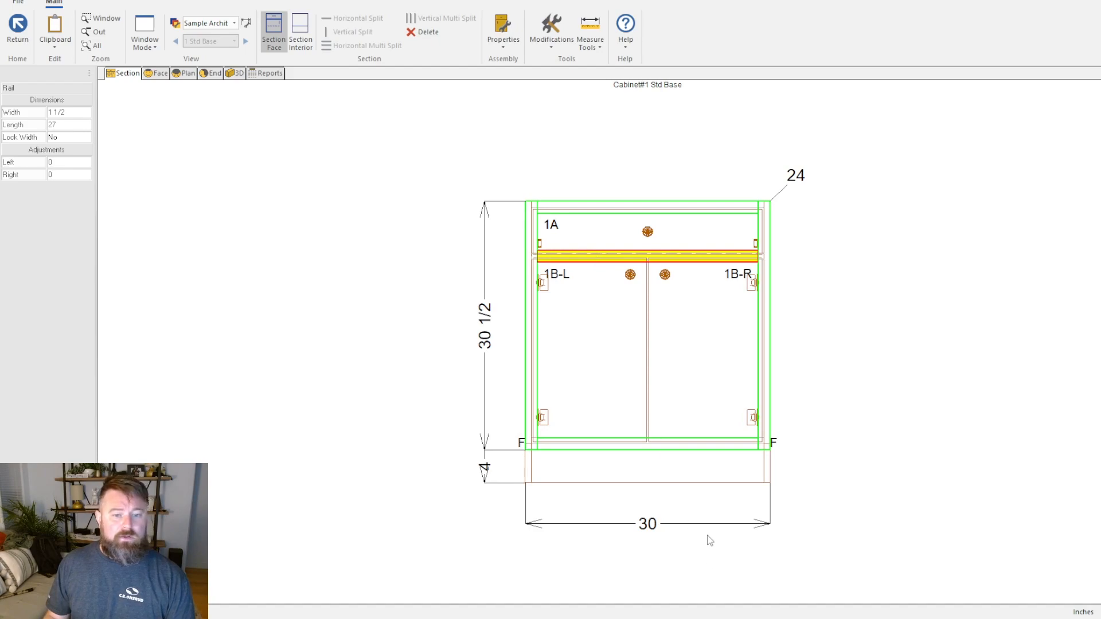
Step: Inspect the bottom rail, the door pair opening, the right stile and the drawer opening properties on the face
{"action": "left_click", "coordinate": [629, 445]}
{"action": "left_click", "coordinate": [732, 349]}
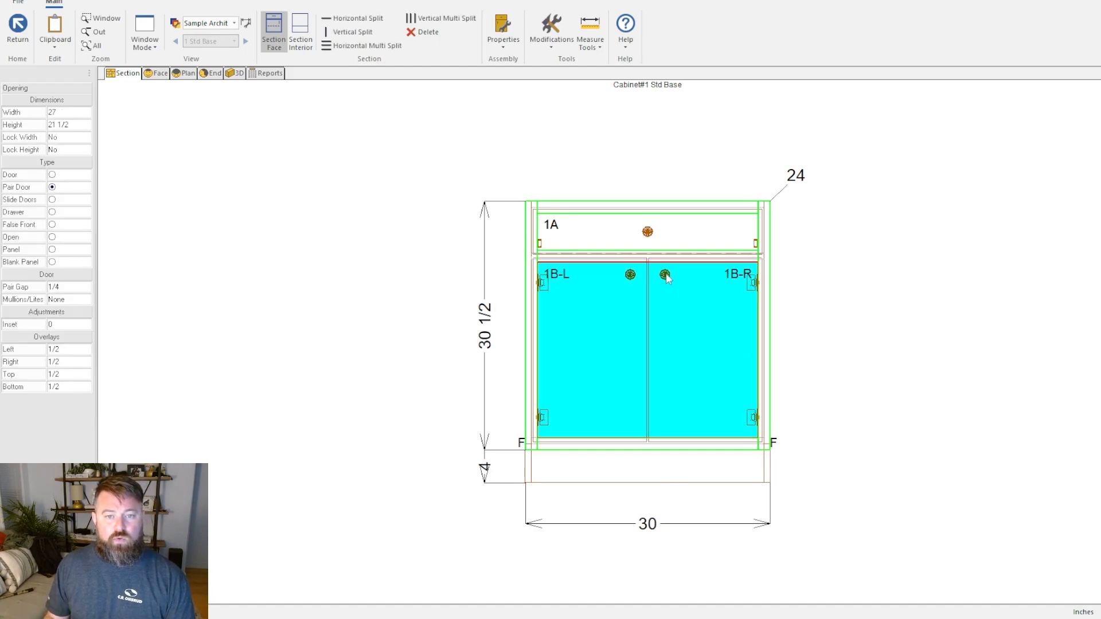
{"action": "left_click", "coordinate": [654, 248]}
{"action": "left_click", "coordinate": [768, 287]}
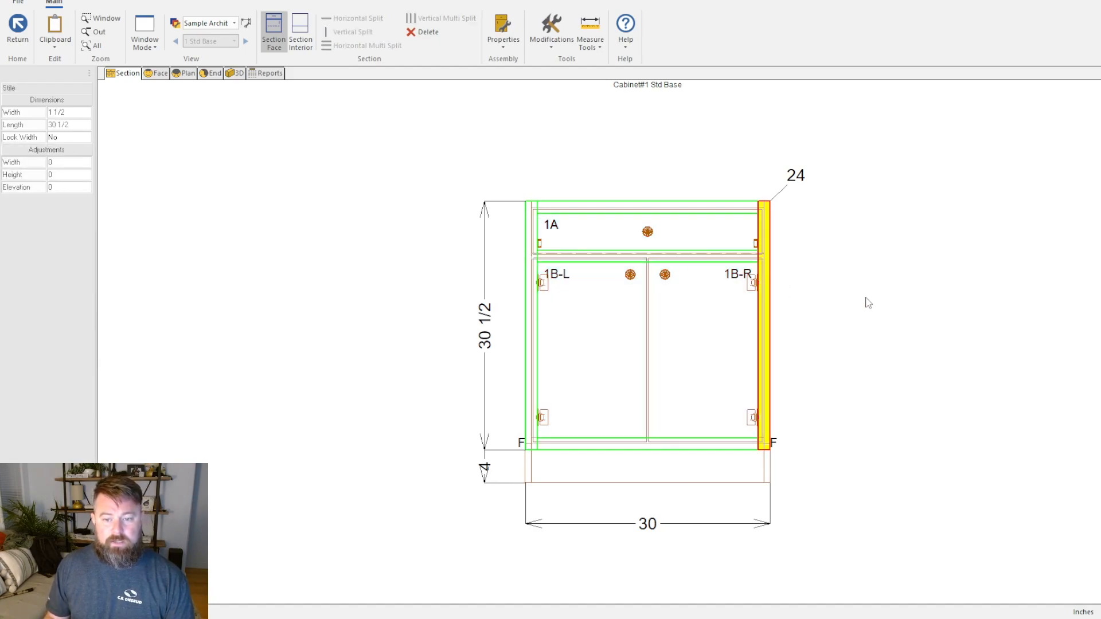
{"action": "left_click", "coordinate": [455, 269]}
{"action": "left_click", "coordinate": [613, 241]}
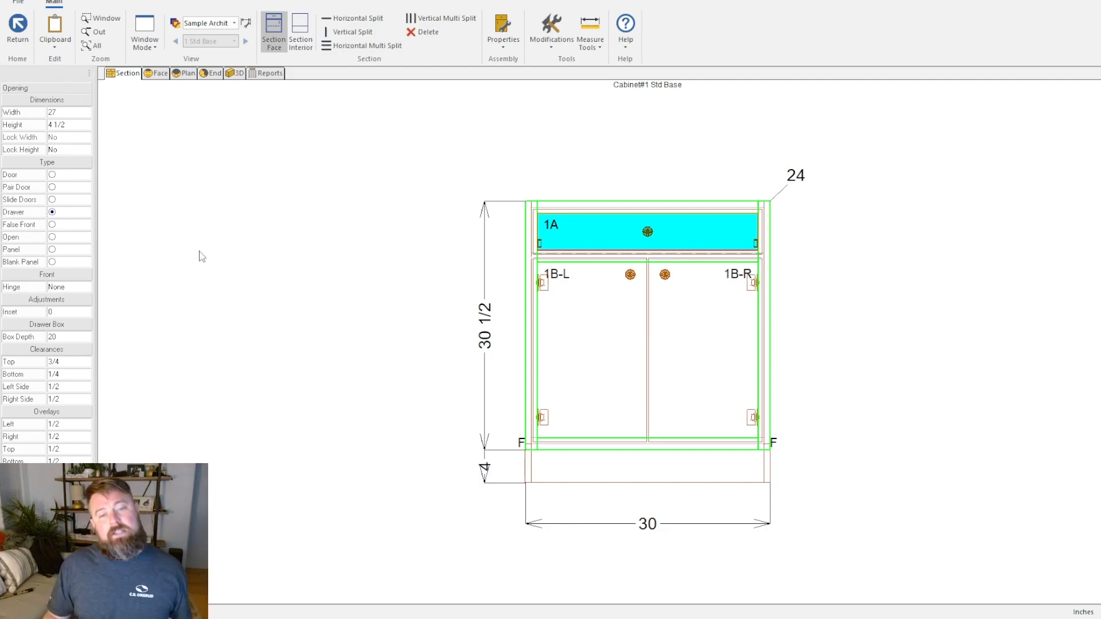
Step: Set the width of the face frame's left stile to 3 inches
{"action": "left_click", "coordinate": [530, 228]}
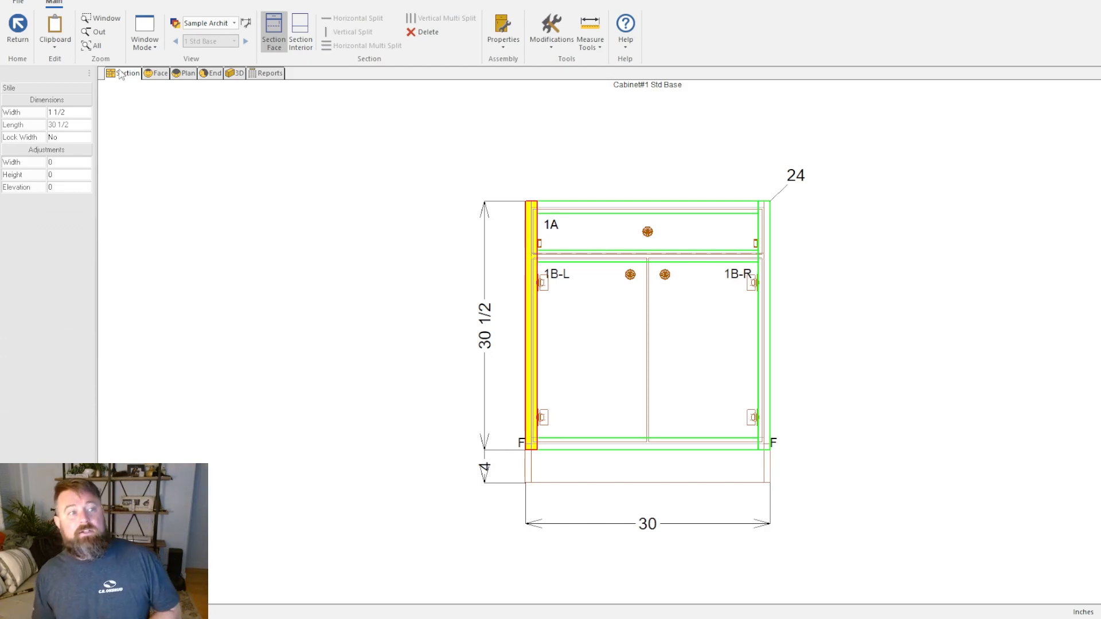
{"action": "left_click", "coordinate": [70, 112]}
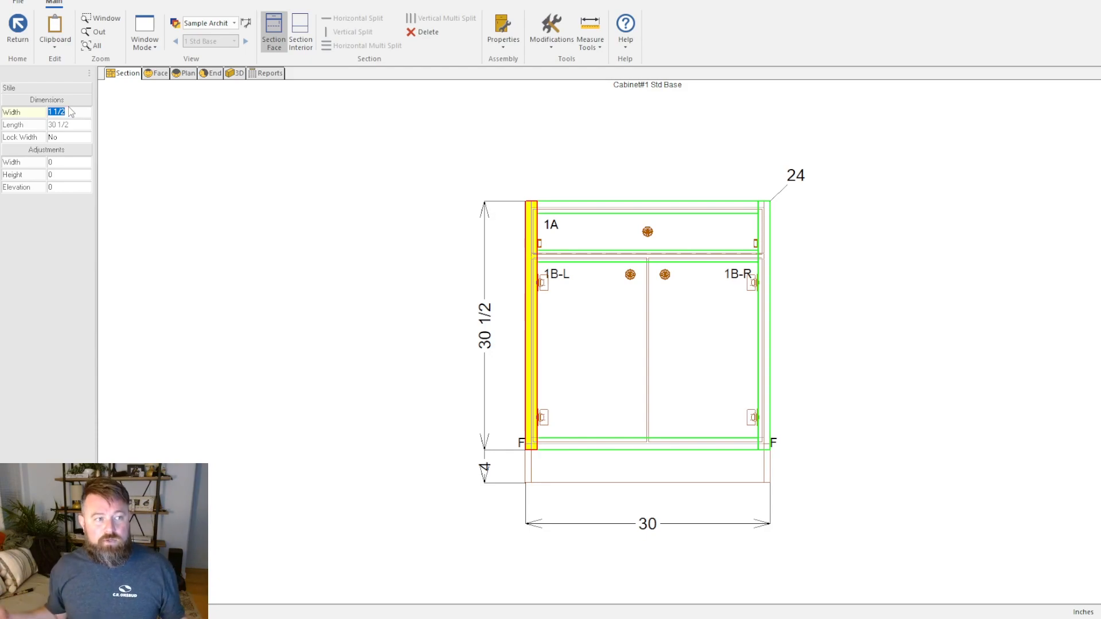
{"action": "type", "text": "3"}
{"action": "key", "text": "Return"}
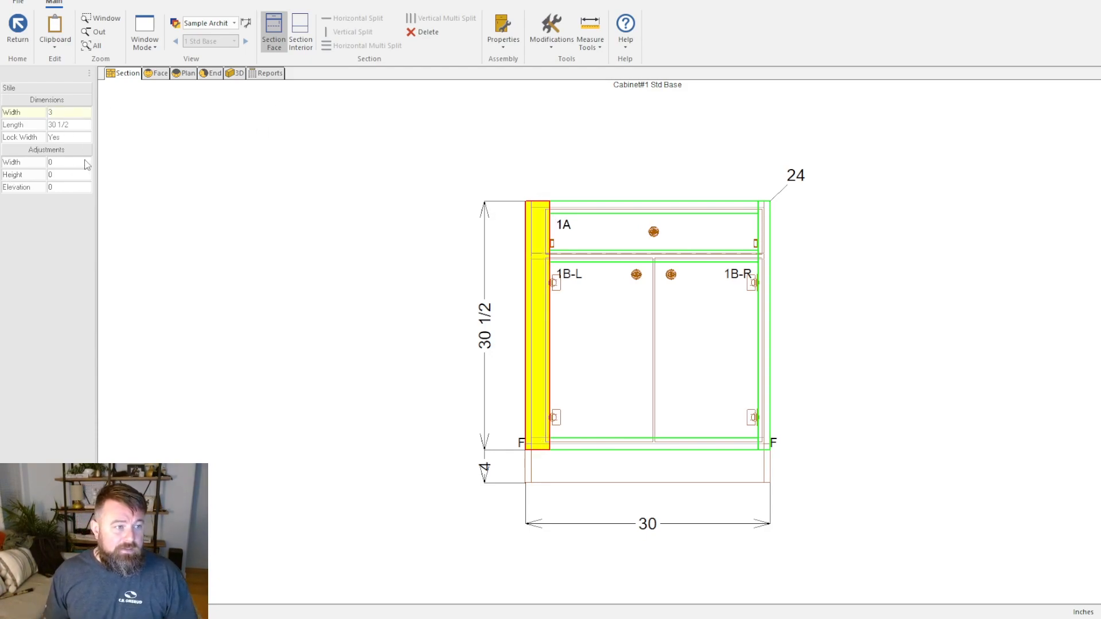
Step: Examine the widened left stile in 3D, rotating the cabinet to see its front from below
{"action": "left_click", "coordinate": [229, 193]}
{"action": "left_click", "coordinate": [235, 73]}
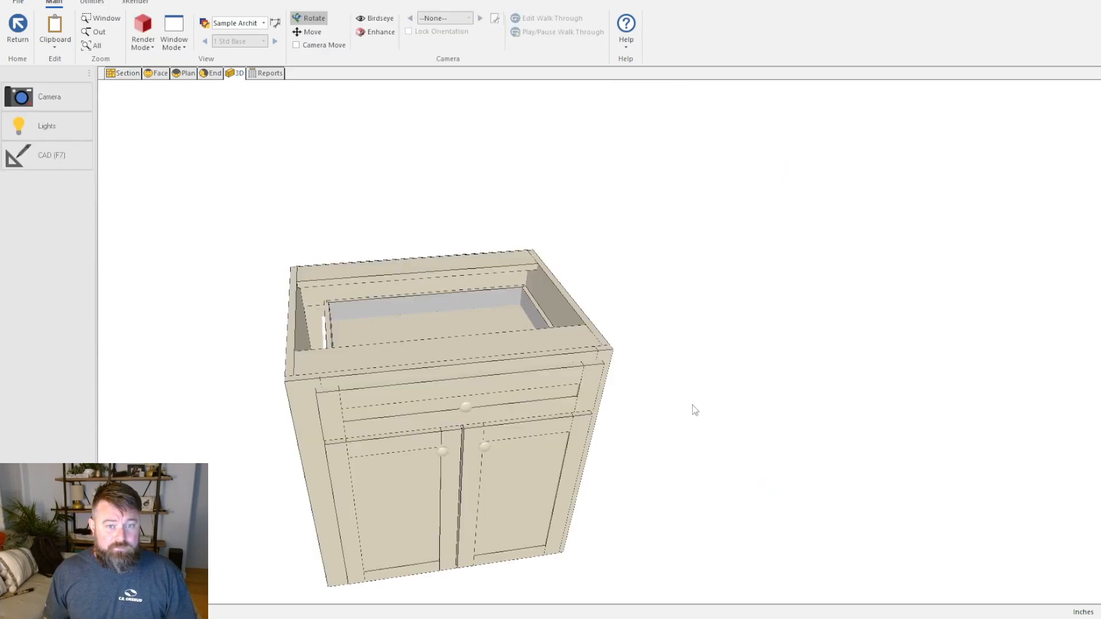
{"action": "left_click_drag", "start_coordinate": [407, 456], "coordinate": [287, 456]}
{"action": "left_click_drag", "start_coordinate": [677, 530], "coordinate": [595, 492]}
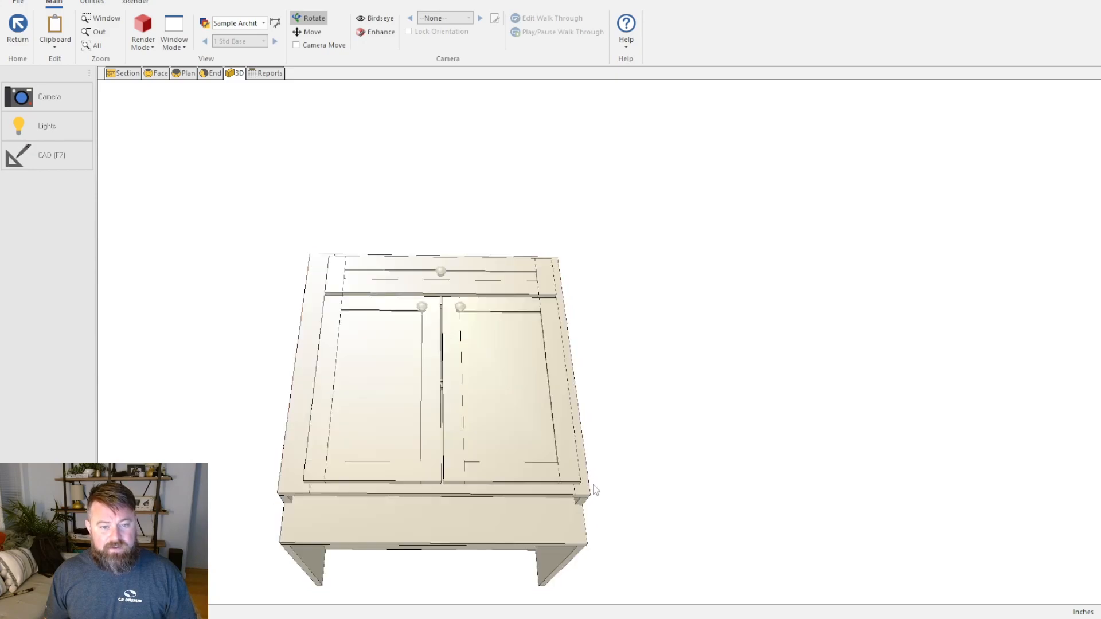
Step: Try a width adjustment of 2 inches on the left stile in the section view
{"action": "left_click", "coordinate": [137, 73]}
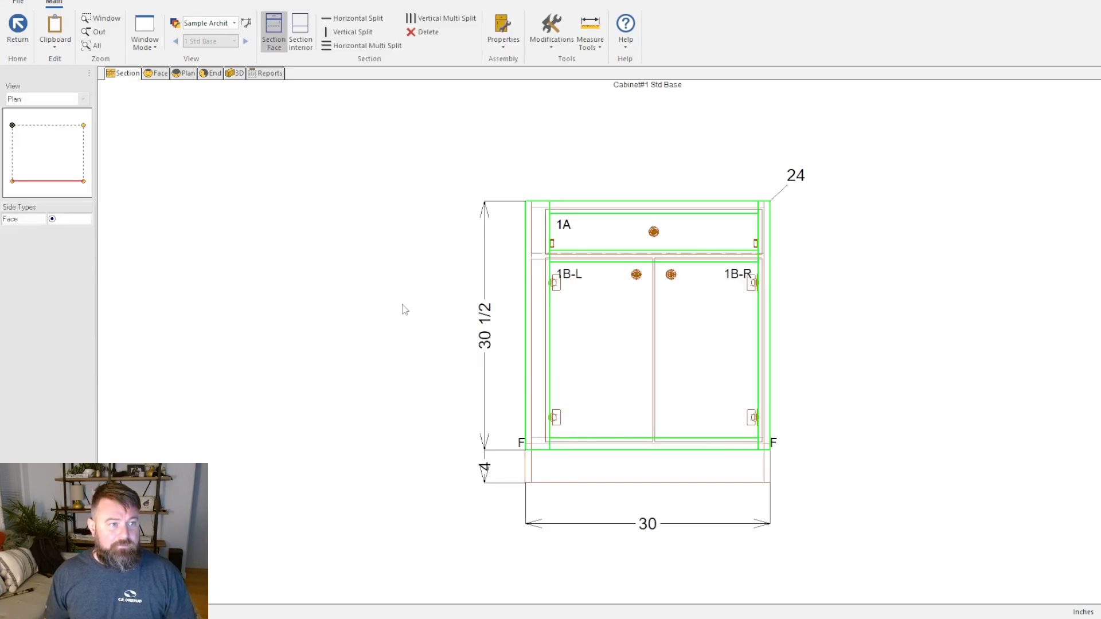
{"action": "left_click", "coordinate": [536, 335]}
{"action": "left_click", "coordinate": [58, 163]}
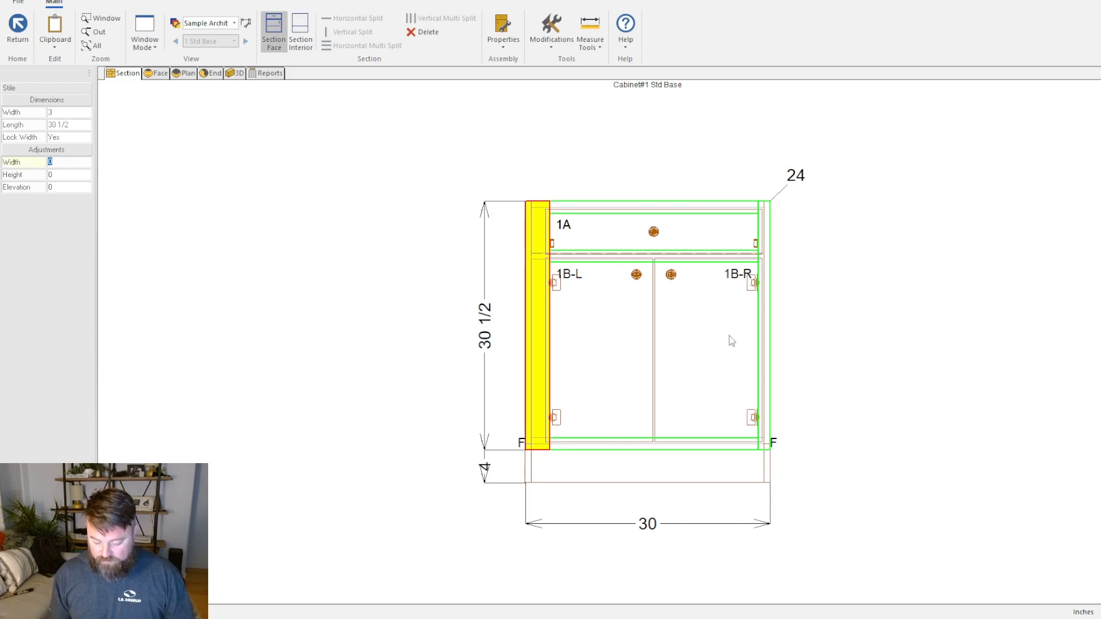
{"action": "type", "text": "2"}
{"action": "key", "text": "Return"}
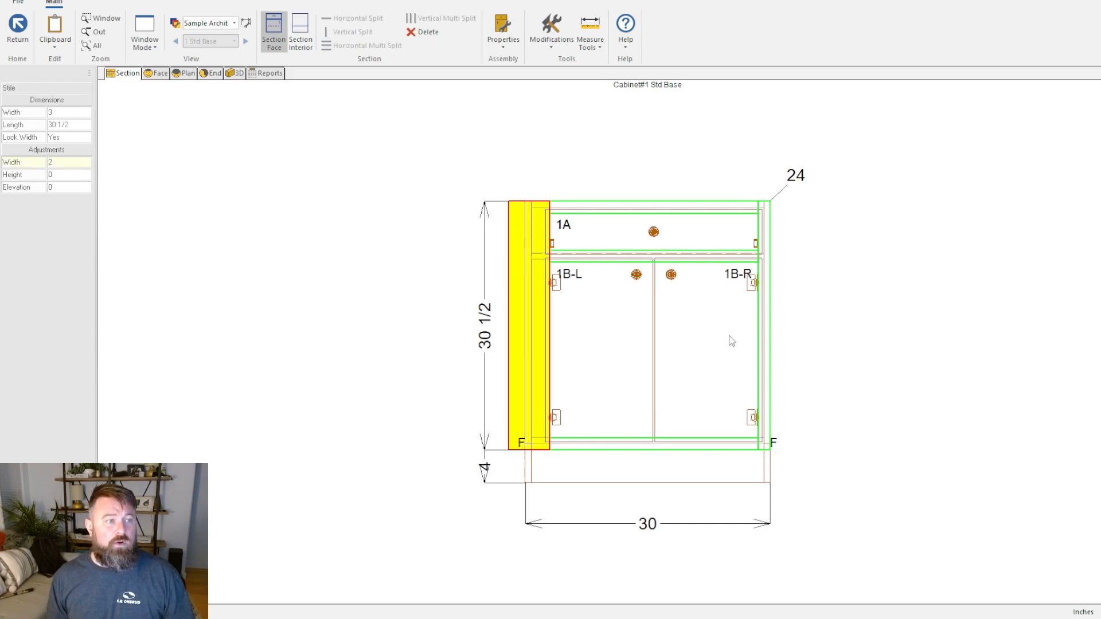
Step: Reset the left stile's width adjustment to 0
{"action": "left_click", "coordinate": [68, 163]}
{"action": "type", "text": "0"}
{"action": "key", "text": "Return"}
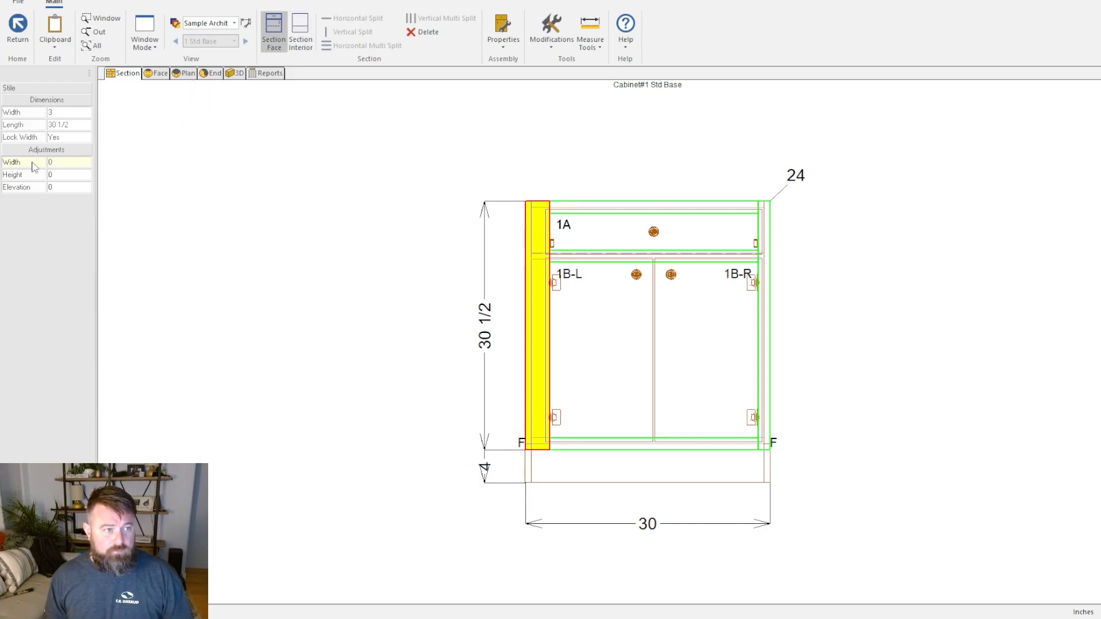
{"action": "scroll", "coordinate": [558, 218], "scroll_direction": "up", "scroll_amount": 3}
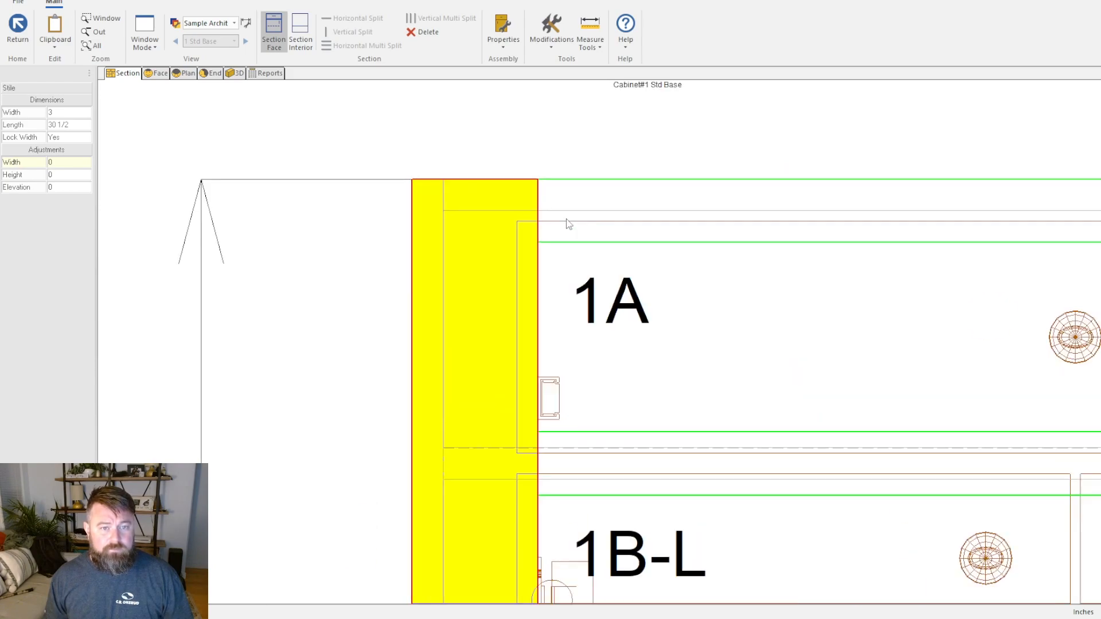
Step: Set the left stile's width adjustment to 2
{"action": "scroll", "coordinate": [567, 224], "scroll_direction": "down", "scroll_amount": 2}
{"action": "scroll", "coordinate": [550, 235], "scroll_direction": "up", "scroll_amount": 1}
{"action": "scroll", "coordinate": [522, 229], "scroll_direction": "down", "scroll_amount": 3}
{"action": "scroll", "coordinate": [522, 230], "scroll_direction": "up", "scroll_amount": 3}
{"action": "left_click", "coordinate": [43, 161]}
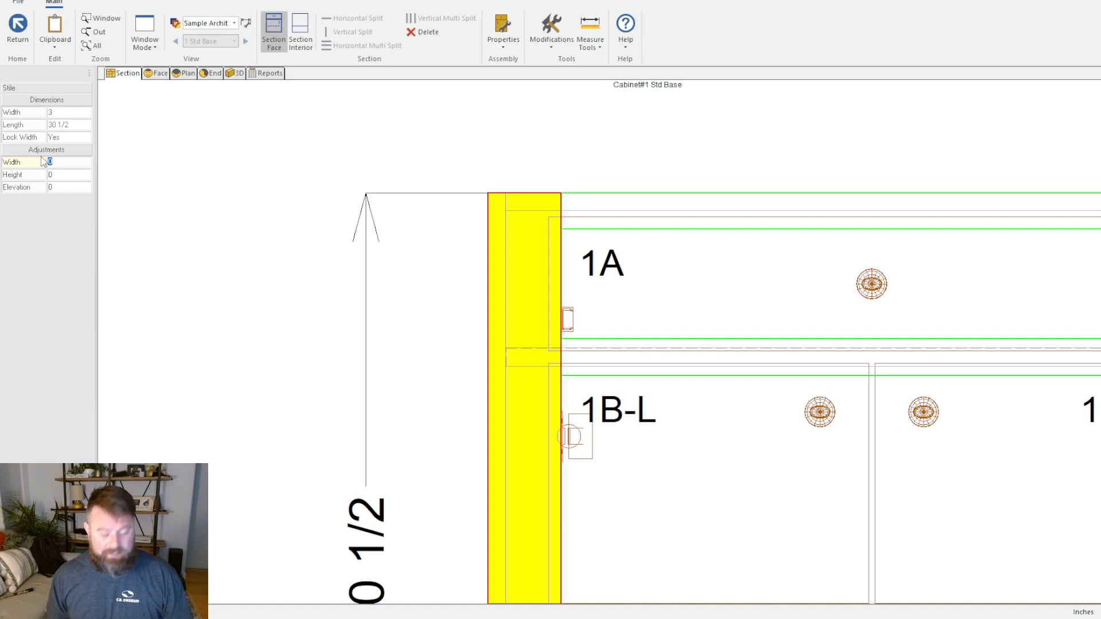
{"action": "type", "text": "2"}
{"action": "key", "text": "Return"}
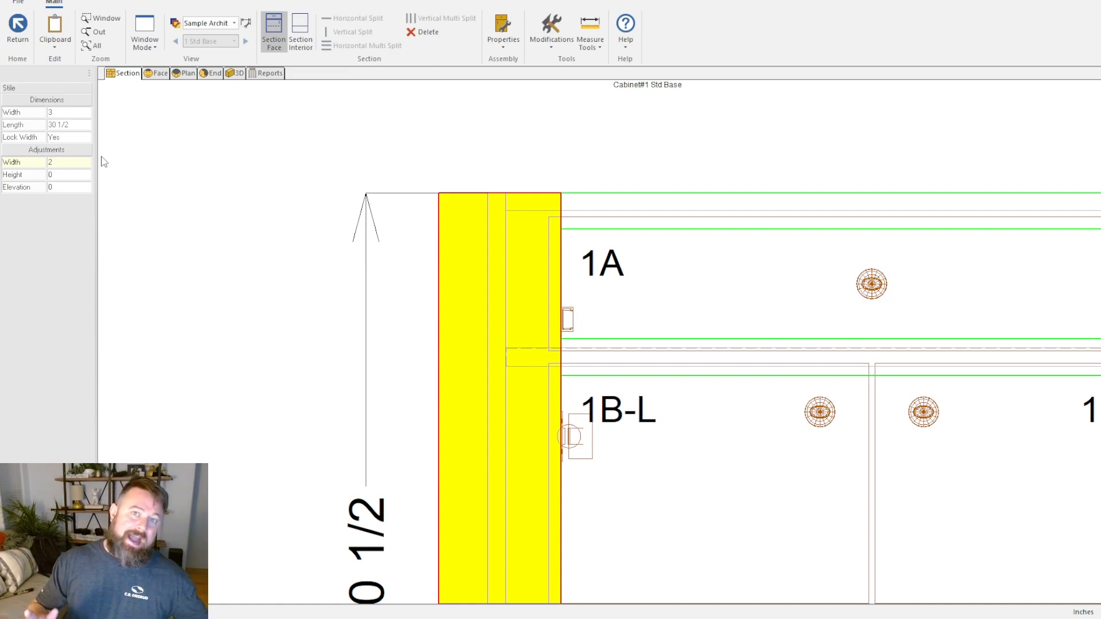
Step: Extend the left stile downward by trying a height adjustment of 3.5 and setting it to 4
{"action": "scroll", "coordinate": [527, 496], "scroll_direction": "up", "scroll_amount": 2}
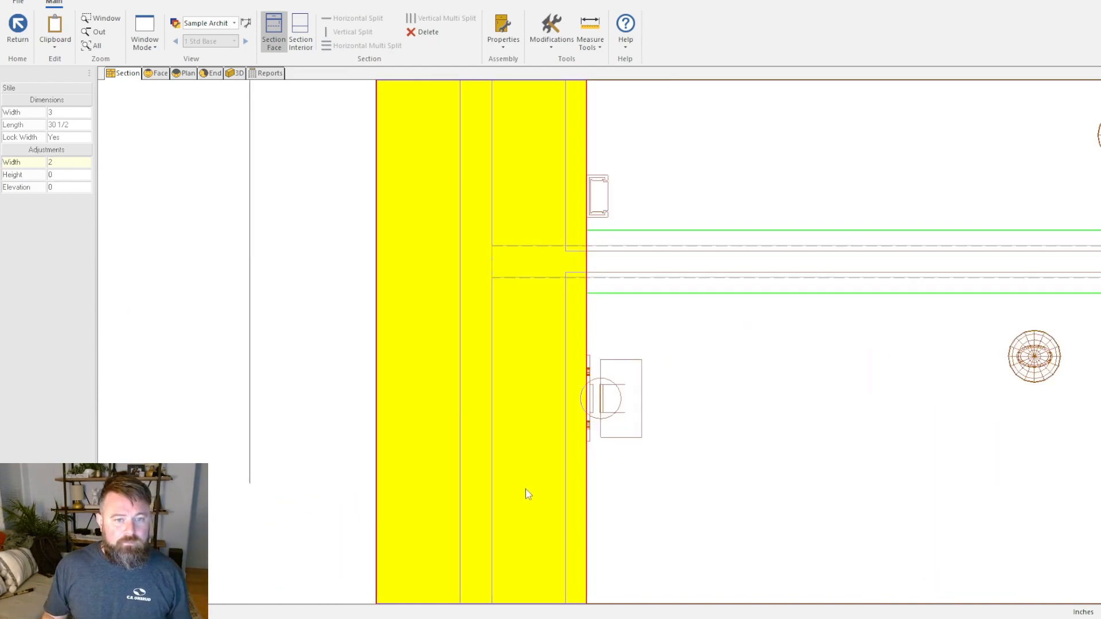
{"action": "scroll", "coordinate": [595, 534], "scroll_direction": "down", "scroll_amount": 5}
{"action": "left_click", "coordinate": [66, 175]}
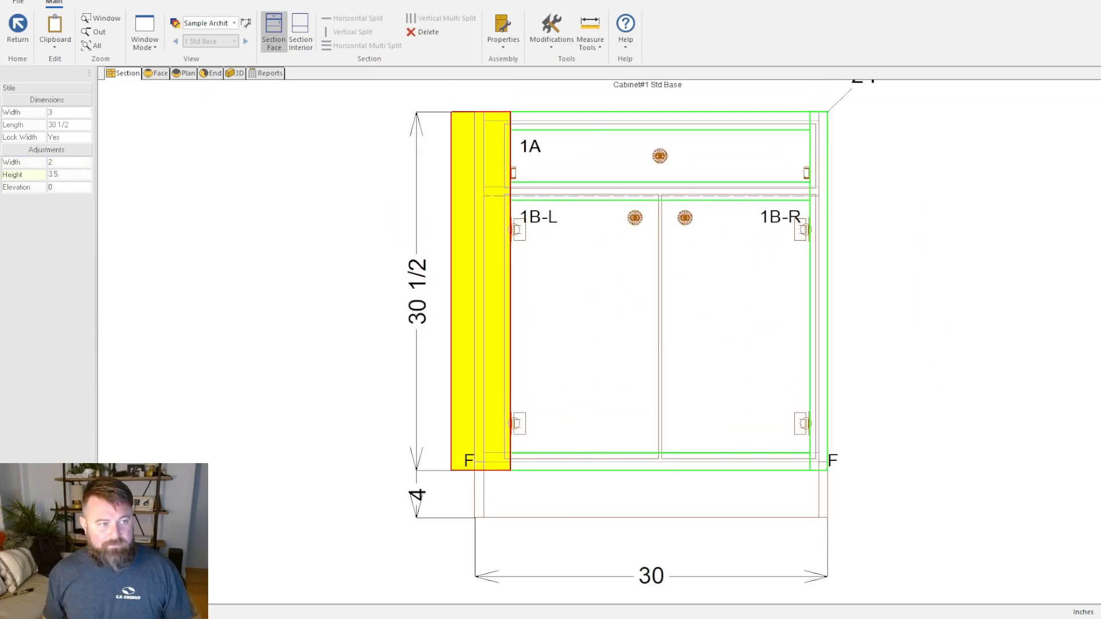
{"action": "type", "text": "3.5"}
{"action": "key", "text": "Return"}
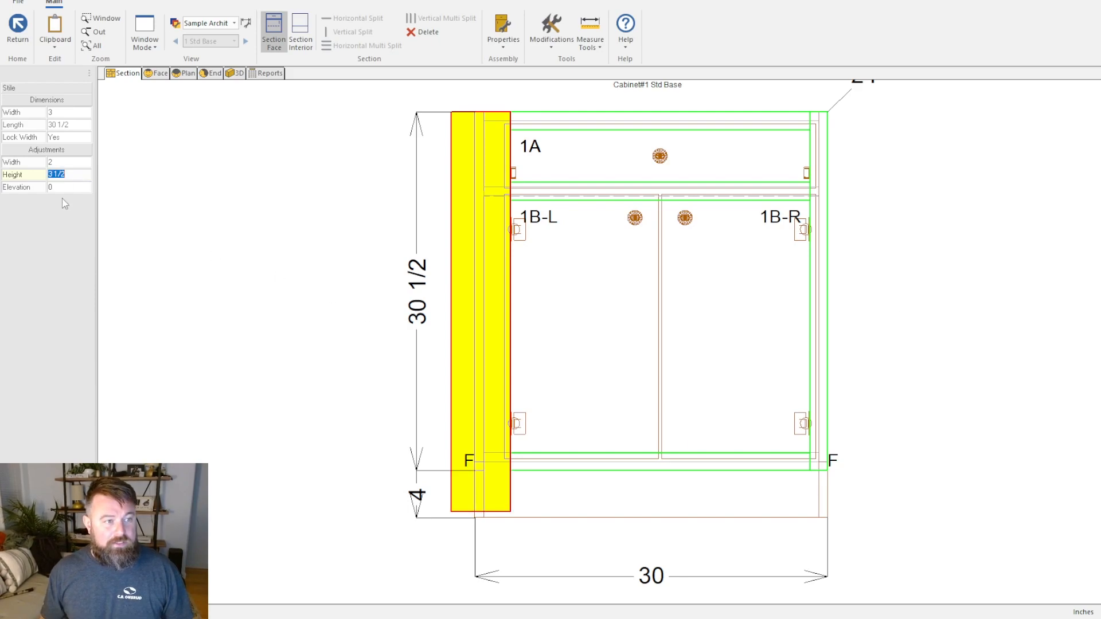
{"action": "type", "text": "4"}
{"action": "key", "text": "Return"}
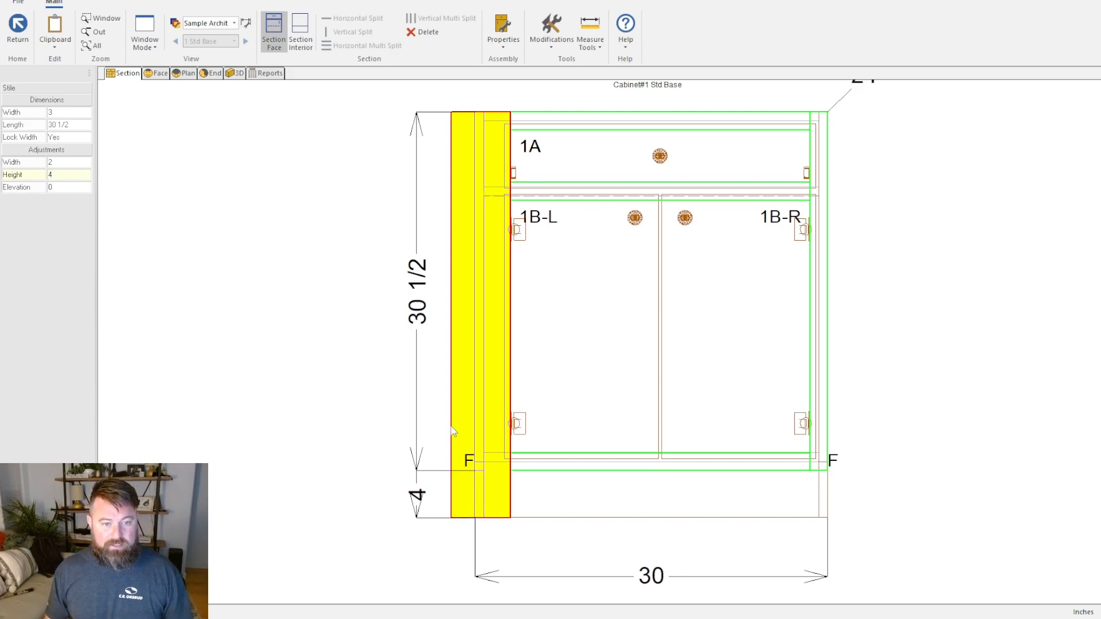
Step: Reset the left stile's width adjustment to 0
{"action": "scroll", "coordinate": [478, 504], "scroll_direction": "up", "scroll_amount": 3}
{"action": "left_click", "coordinate": [46, 163]}
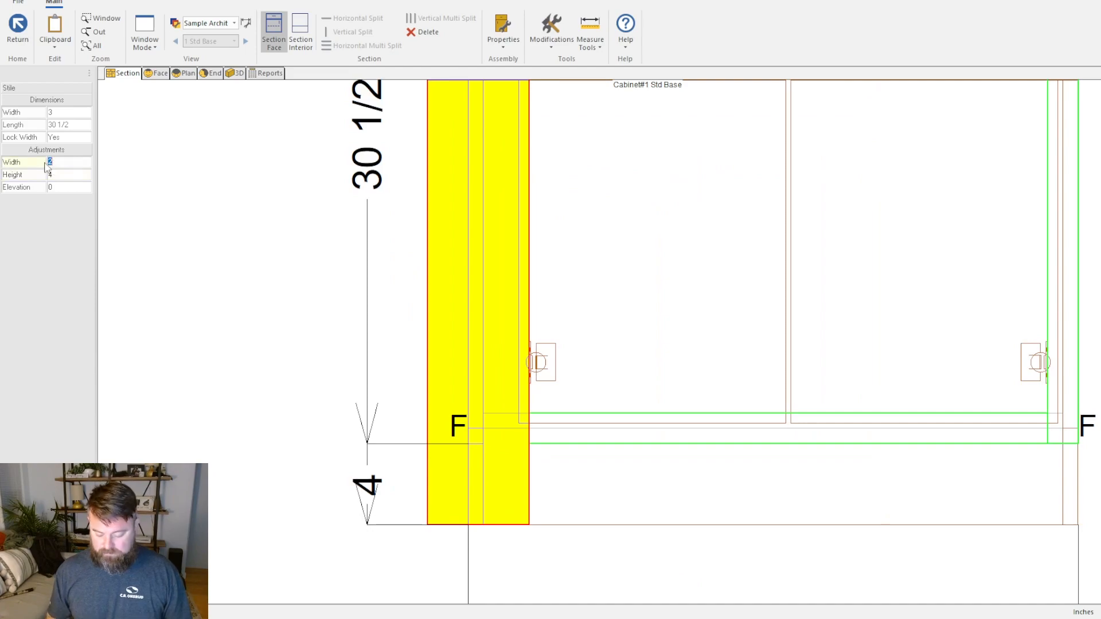
{"action": "type", "text": "0"}
{"action": "key", "text": "Return"}
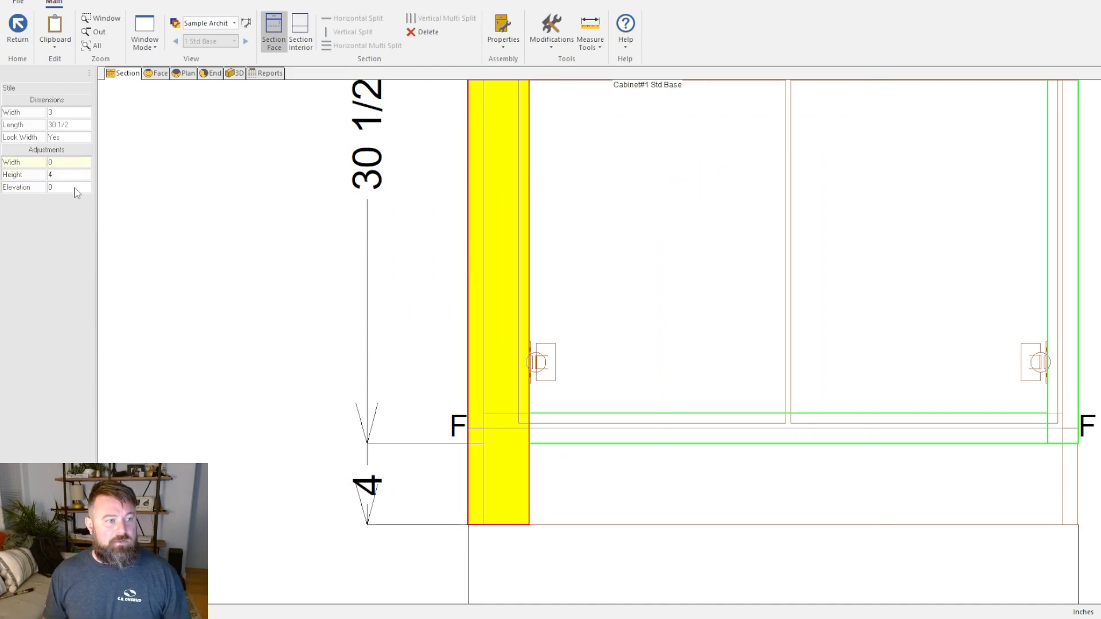
Step: Examine the left stile extended down to the toe kick in the cabinet's 3D view from several angles
{"action": "left_click", "coordinate": [235, 74]}
{"action": "left_click_drag", "start_coordinate": [433, 322], "coordinate": [737, 534]}
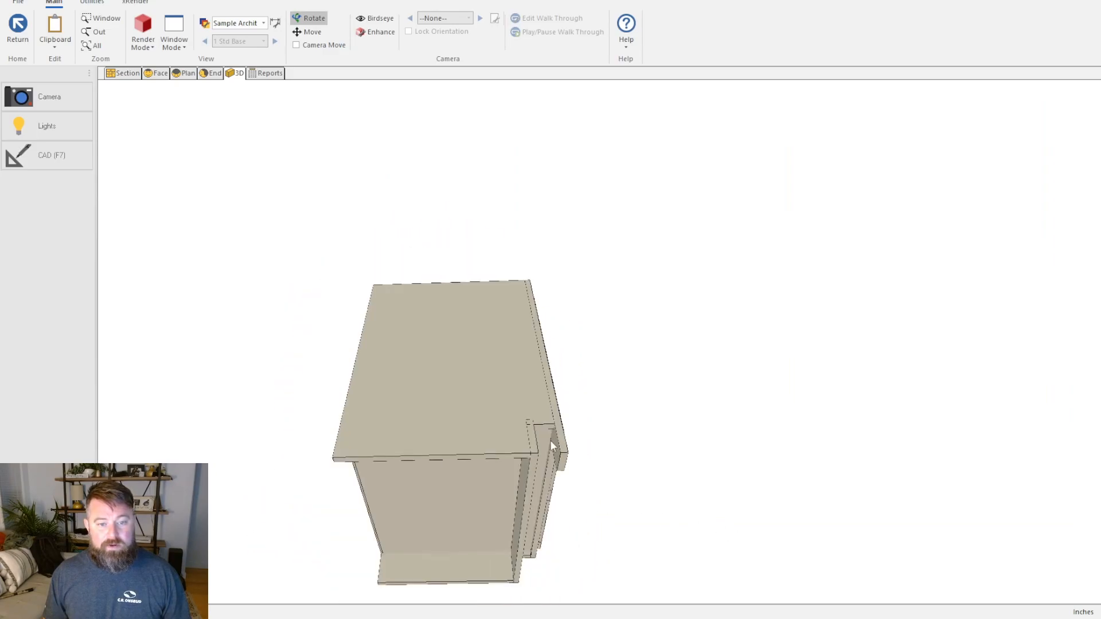
{"action": "scroll", "coordinate": [583, 446], "scroll_direction": "up", "scroll_amount": 5}
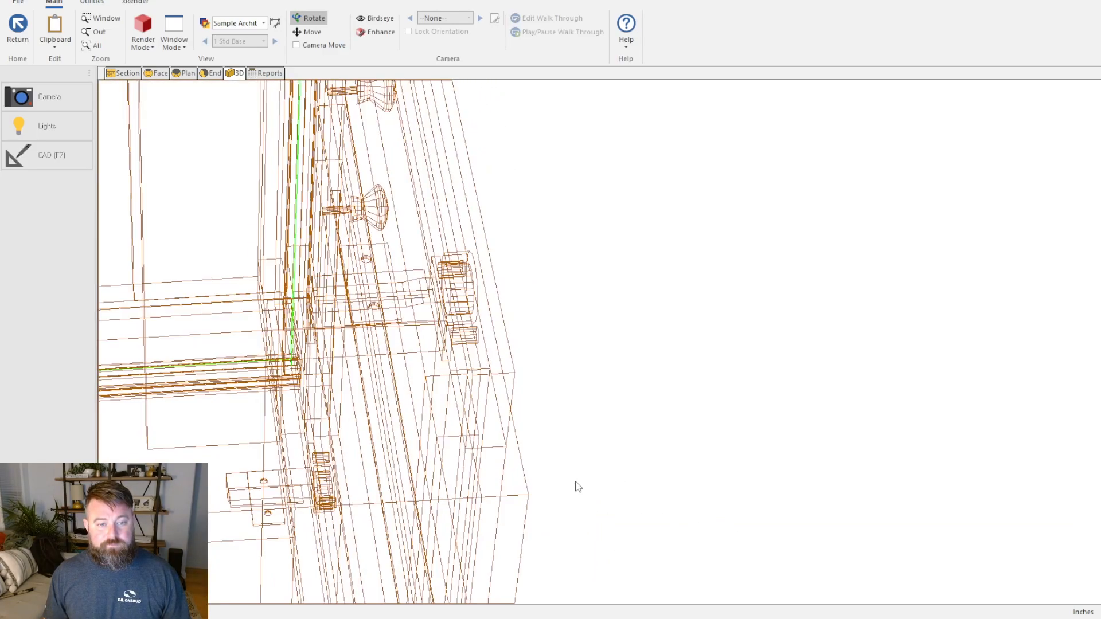
{"action": "left_click_drag", "start_coordinate": [577, 484], "coordinate": [269, 499]}
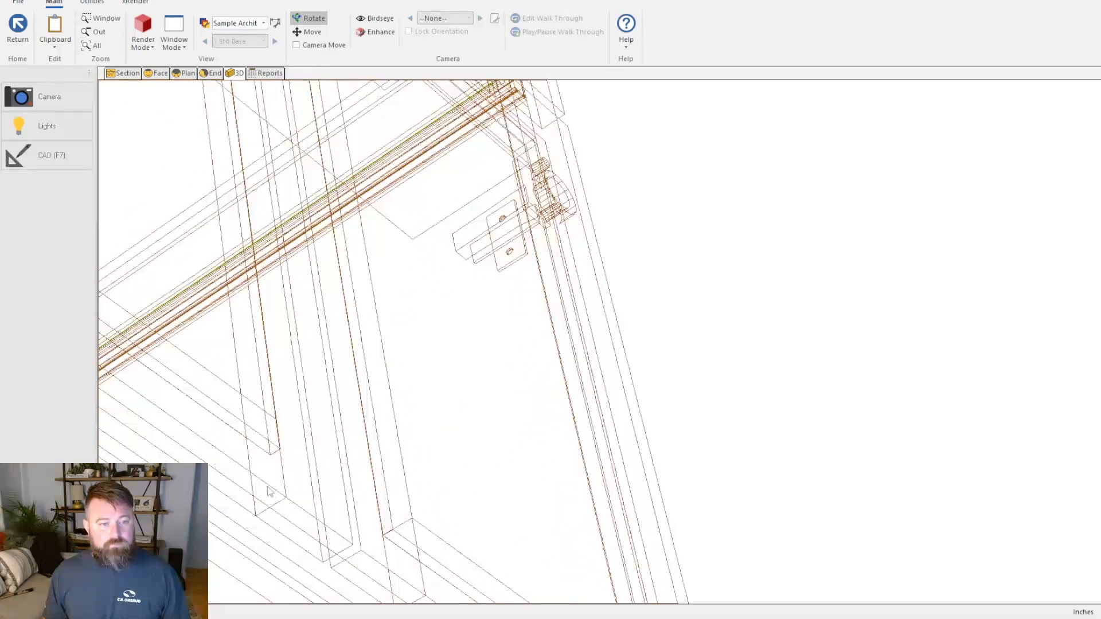
{"action": "scroll", "coordinate": [279, 463], "scroll_direction": "down", "scroll_amount": 4}
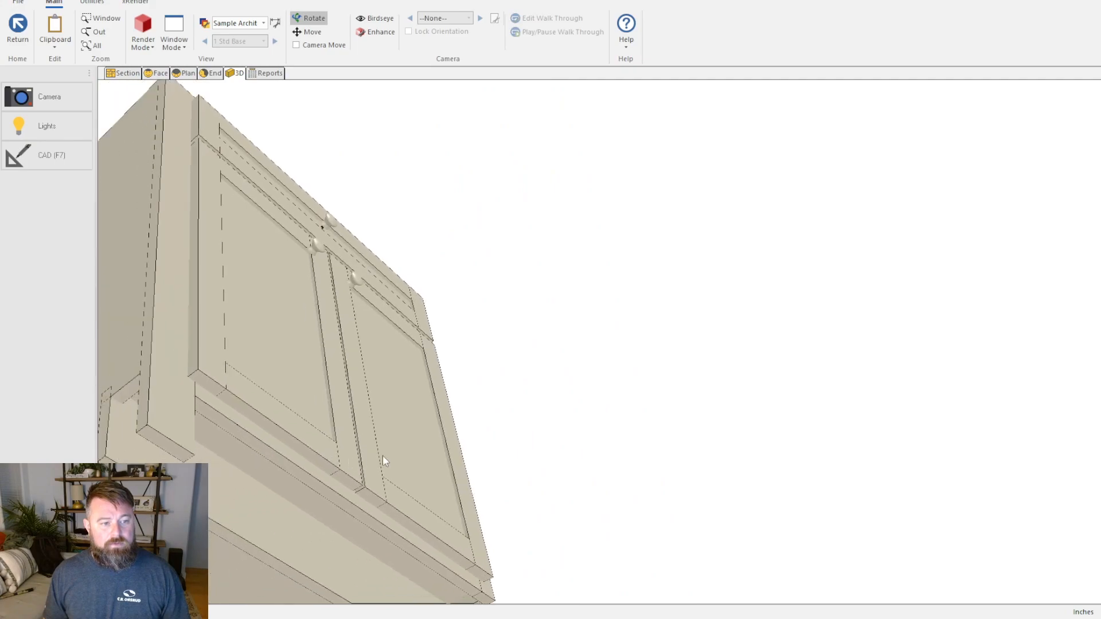
{"action": "middle_click_drag", "start_coordinate": [360, 457], "coordinate": [644, 415]}
{"action": "mouse_move", "coordinate": [644, 415]}
{"action": "left_mouse_down"}
{"action": "mouse_move", "coordinate": [611, 421]}
{"action": "mouse_move", "coordinate": [475, 516]}
{"action": "mouse_move", "coordinate": [322, 534]}
{"action": "left_mouse_up"}
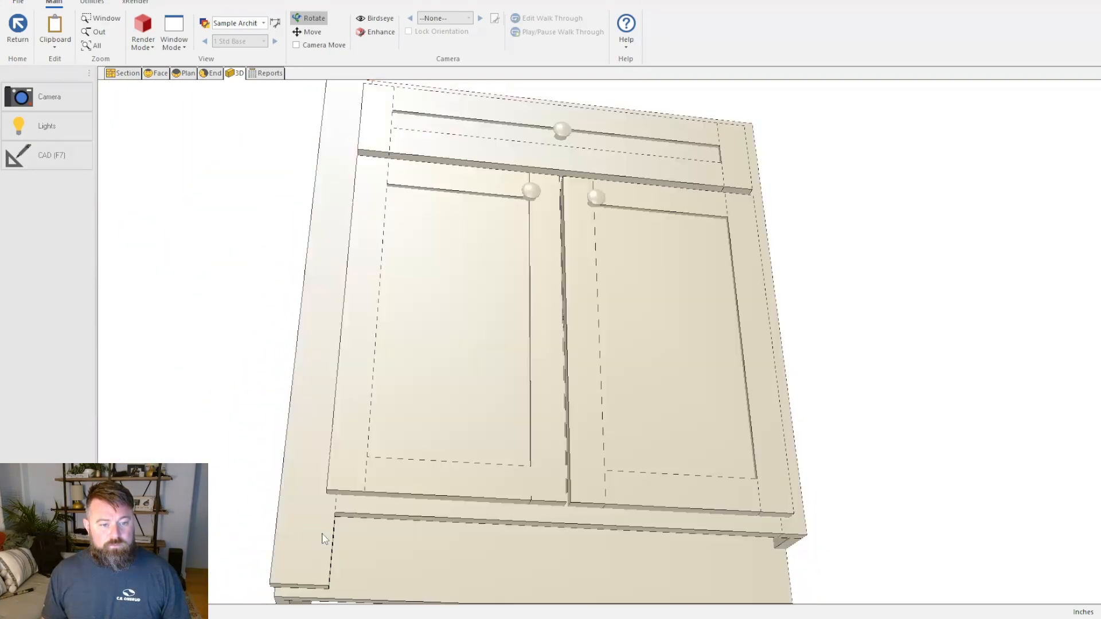
{"action": "mouse_move", "coordinate": [488, 467]}
{"action": "left_mouse_down"}
{"action": "mouse_move", "coordinate": [542, 467]}
{"action": "mouse_move", "coordinate": [464, 434]}
{"action": "left_mouse_up"}
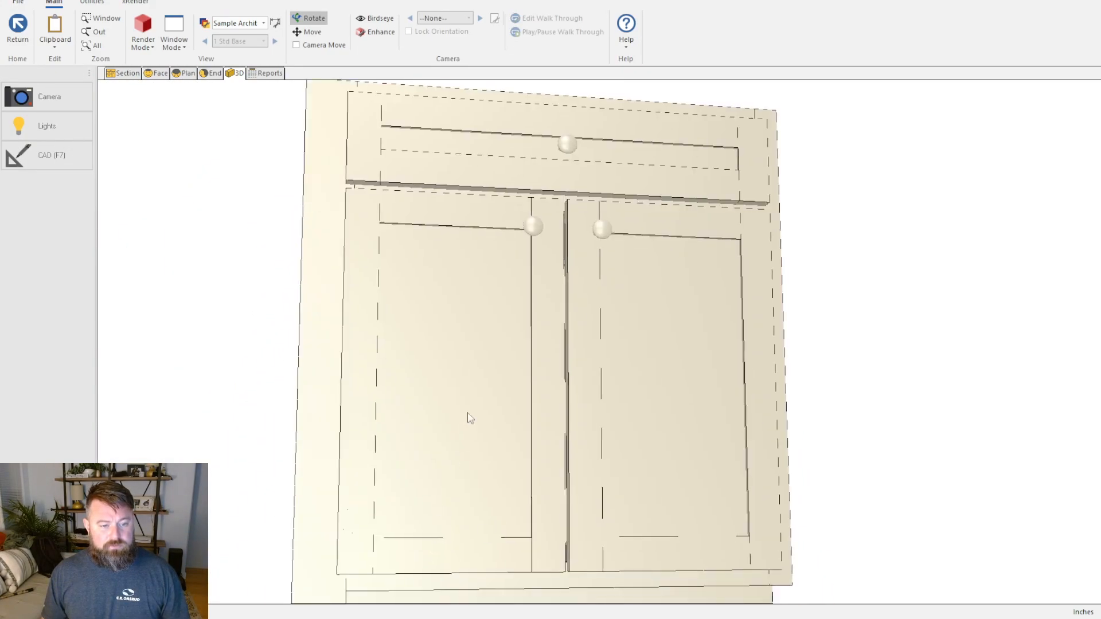
{"action": "middle_click_drag", "start_coordinate": [464, 434], "coordinate": [516, 273]}
Step: Return to the section view and set the left stile's elevation adjustment to 2
{"action": "left_click", "coordinate": [127, 74]}
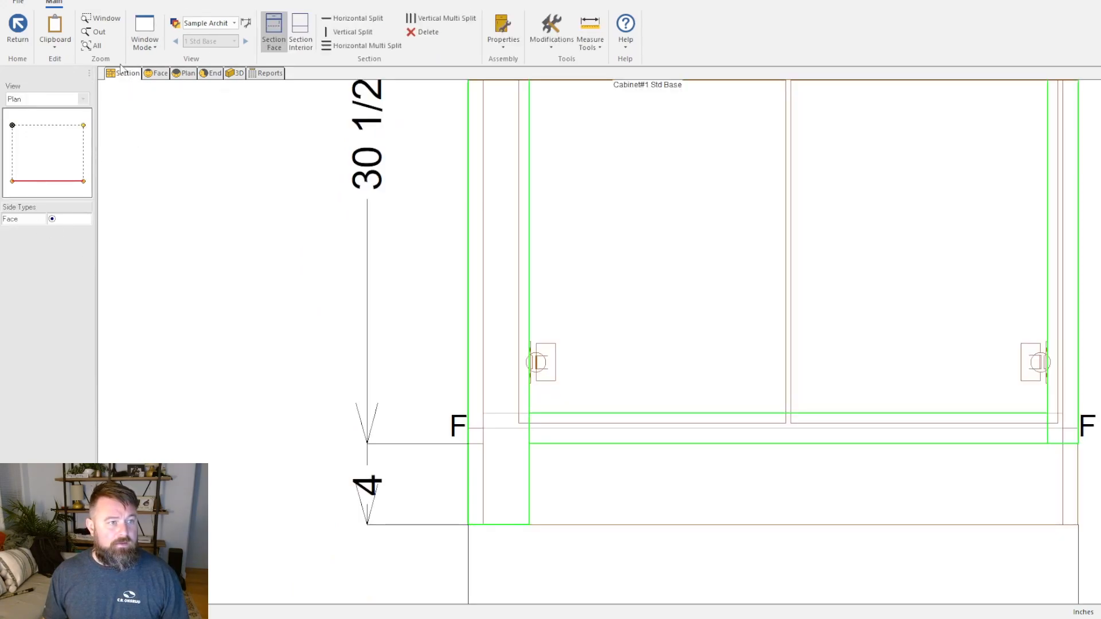
{"action": "left_click", "coordinate": [516, 355]}
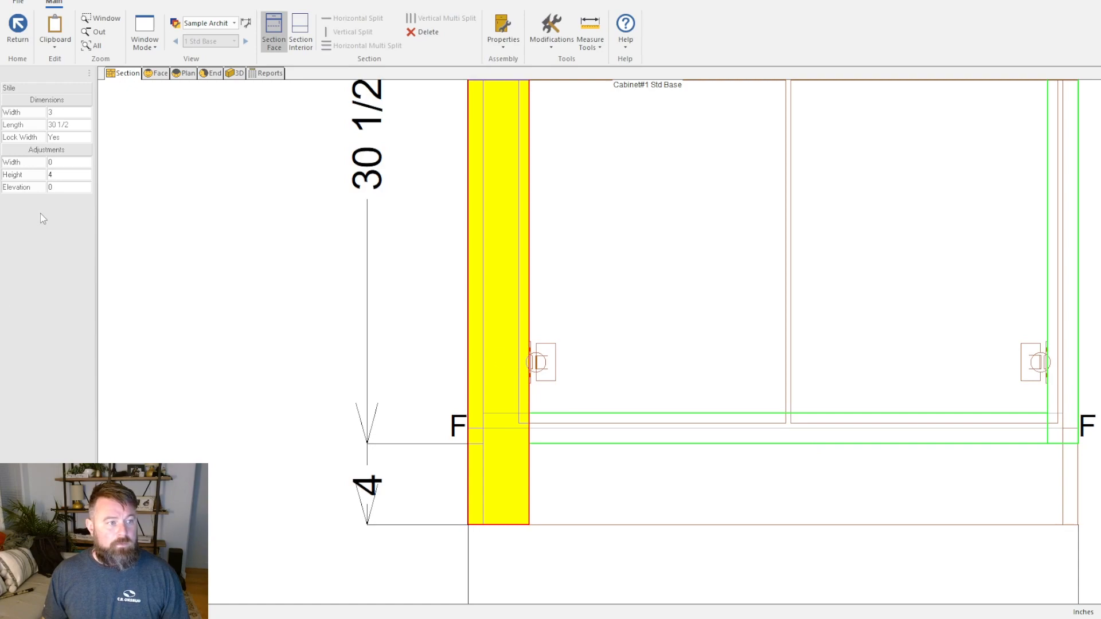
{"action": "key", "text": "Return"}
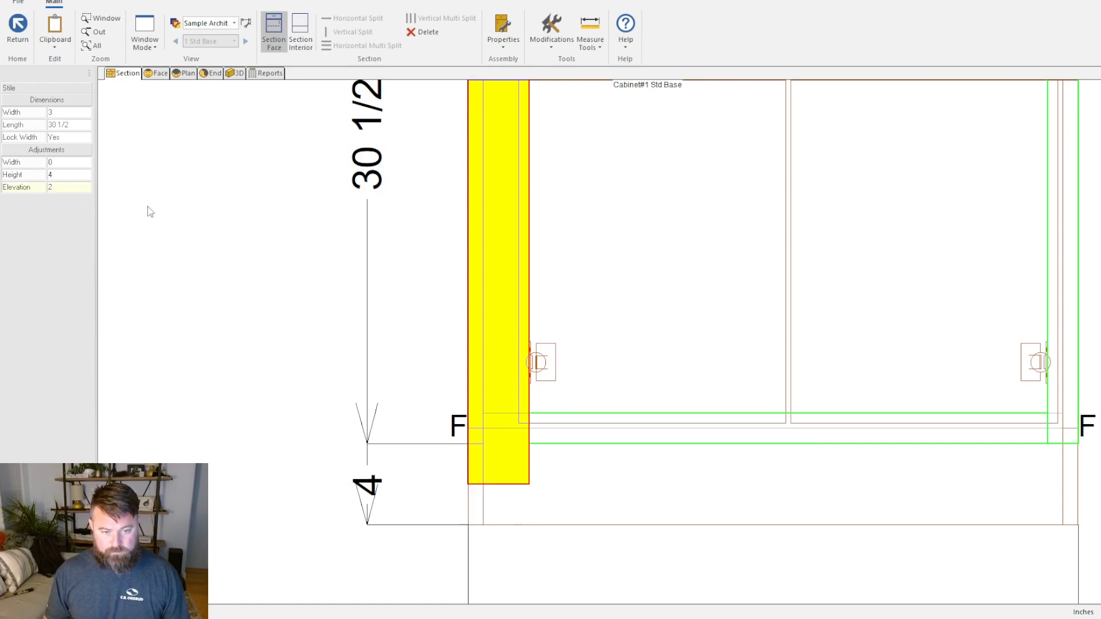
Step: Reset the left stile's elevation adjustment to 0
{"action": "left_click", "coordinate": [84, 191]}
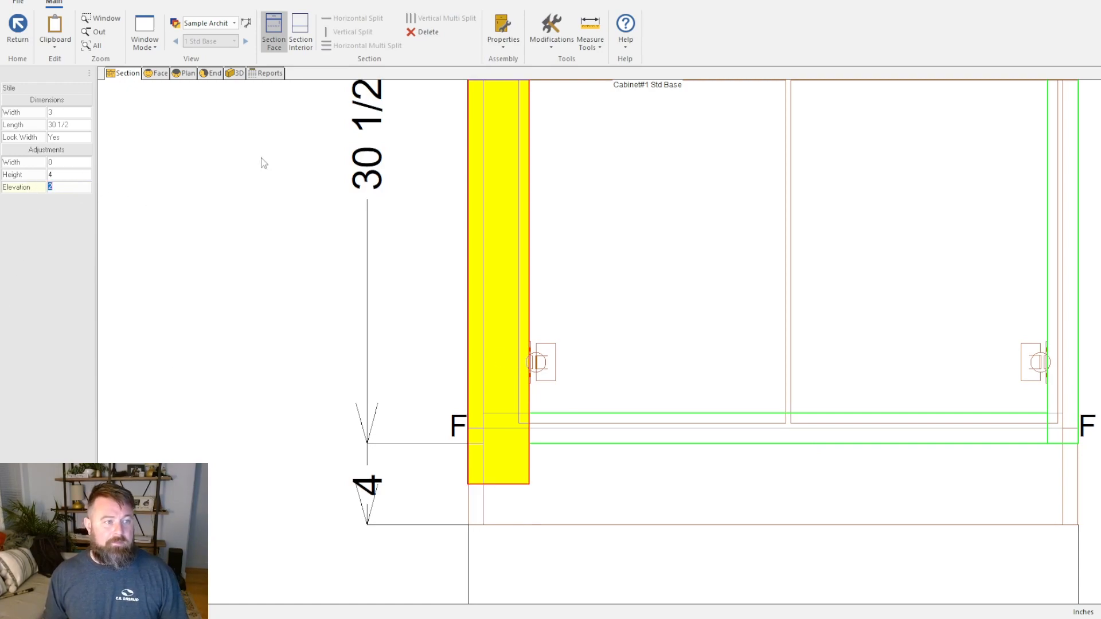
{"action": "type", "text": "0"}
{"action": "key", "text": "Return"}
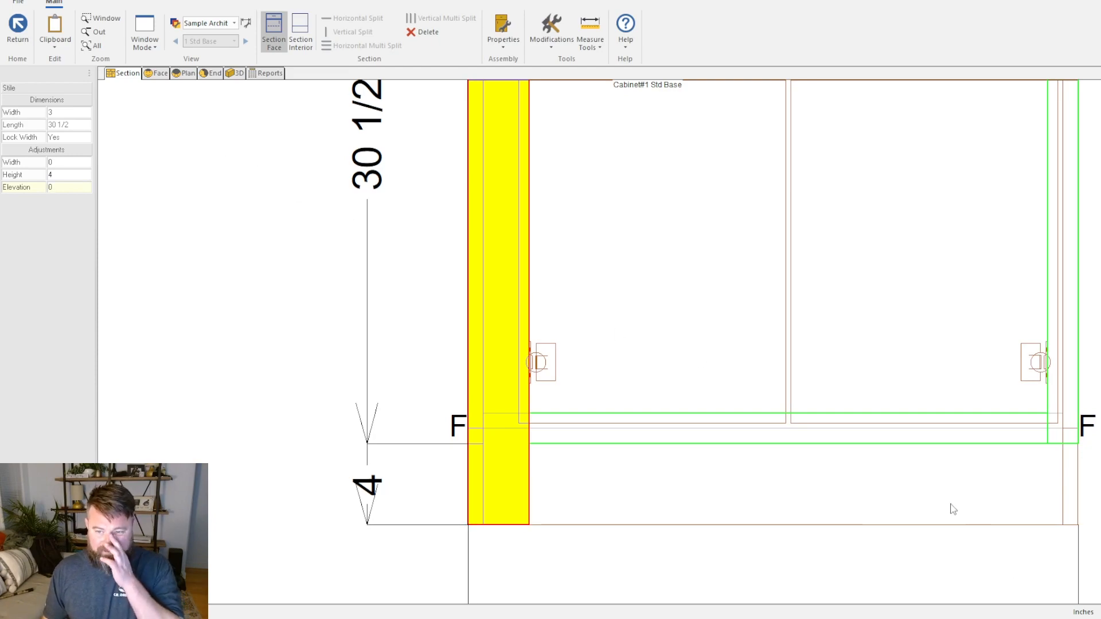
Step: Raise the left stile again with an elevation adjustment of 2
{"action": "scroll", "coordinate": [804, 476], "scroll_direction": "down", "scroll_amount": 5}
{"action": "left_click", "coordinate": [83, 192]}
{"action": "type", "text": "2"}
{"action": "key", "text": "Return"}
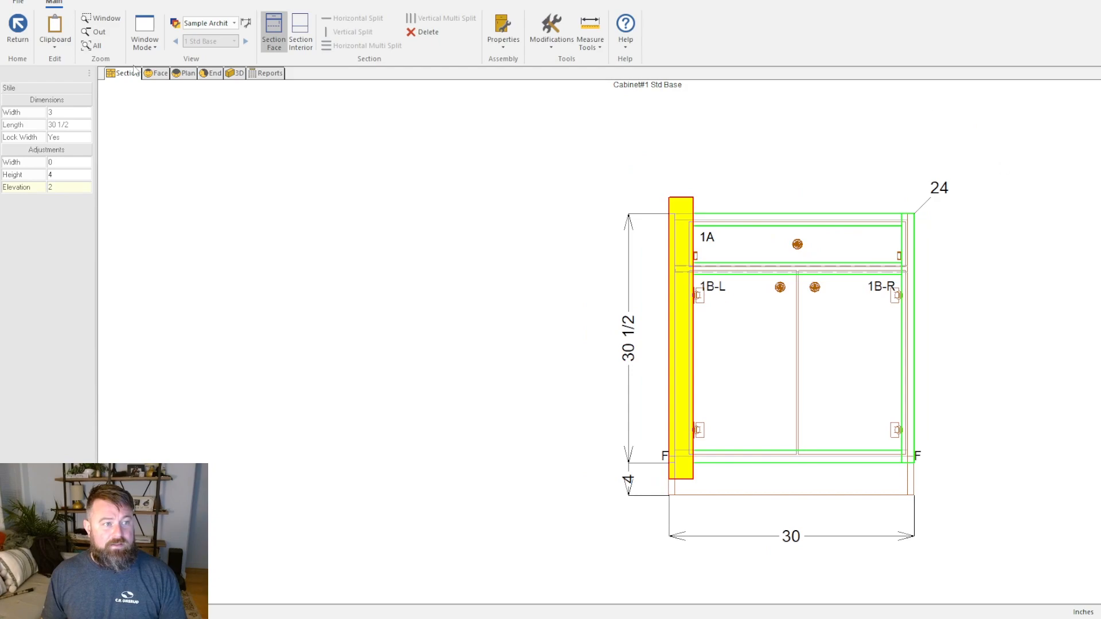
{"action": "left_click", "coordinate": [962, 267]}
Step: Reset the left stile's height adjustment to 0
{"action": "scroll", "coordinate": [817, 221], "scroll_direction": "down", "scroll_amount": 2}
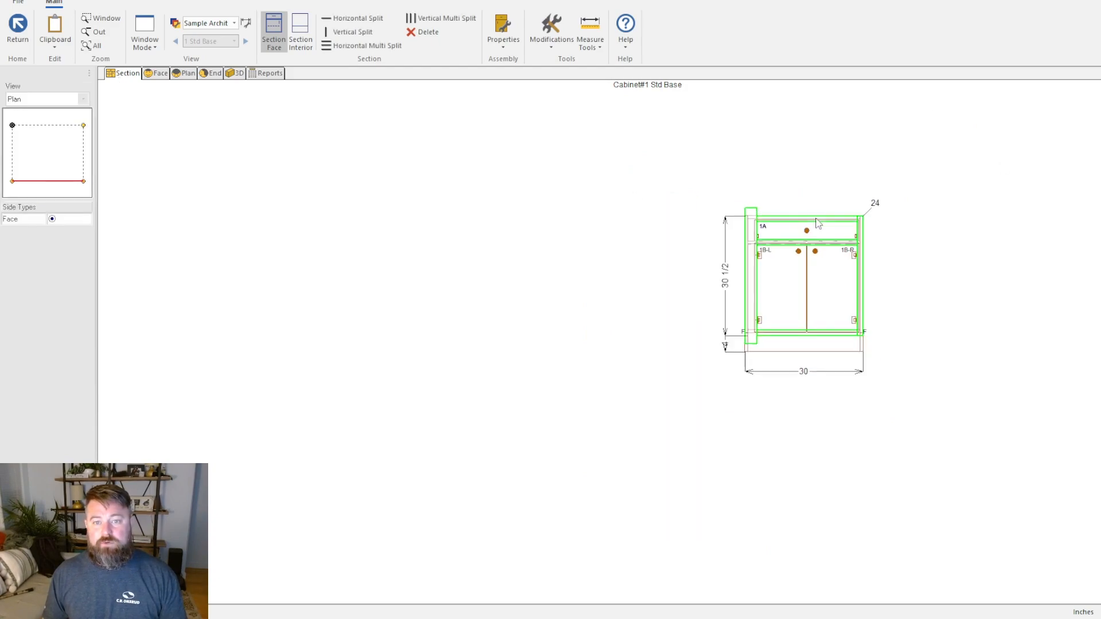
{"action": "scroll", "coordinate": [814, 221], "scroll_direction": "up", "scroll_amount": 6}
{"action": "scroll", "coordinate": [615, 264], "scroll_direction": "down", "scroll_amount": 1}
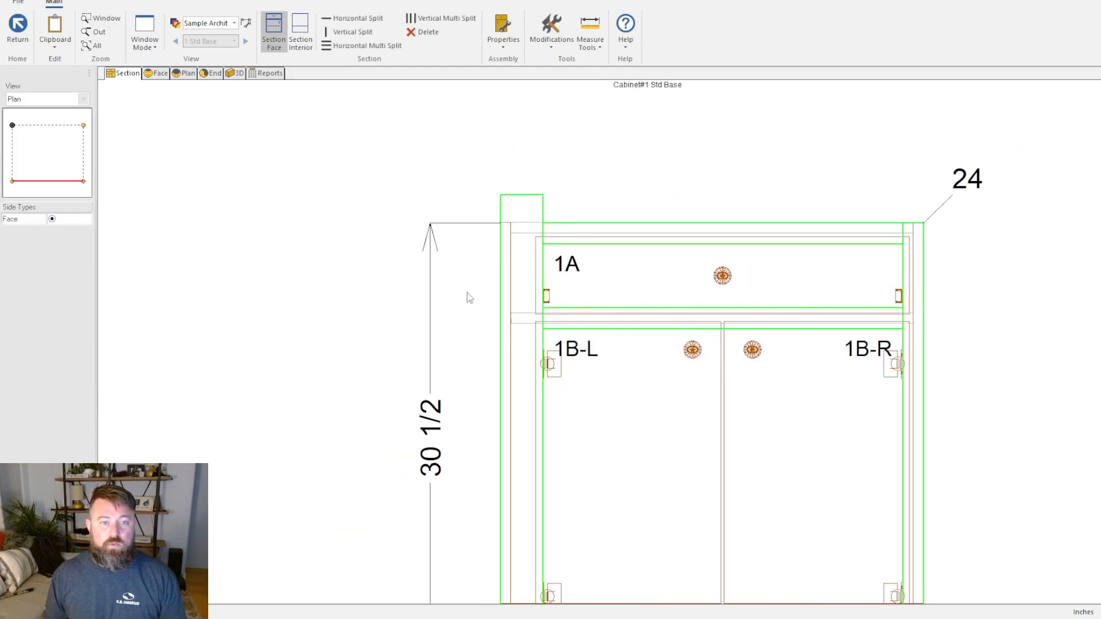
{"action": "left_click", "coordinate": [526, 248]}
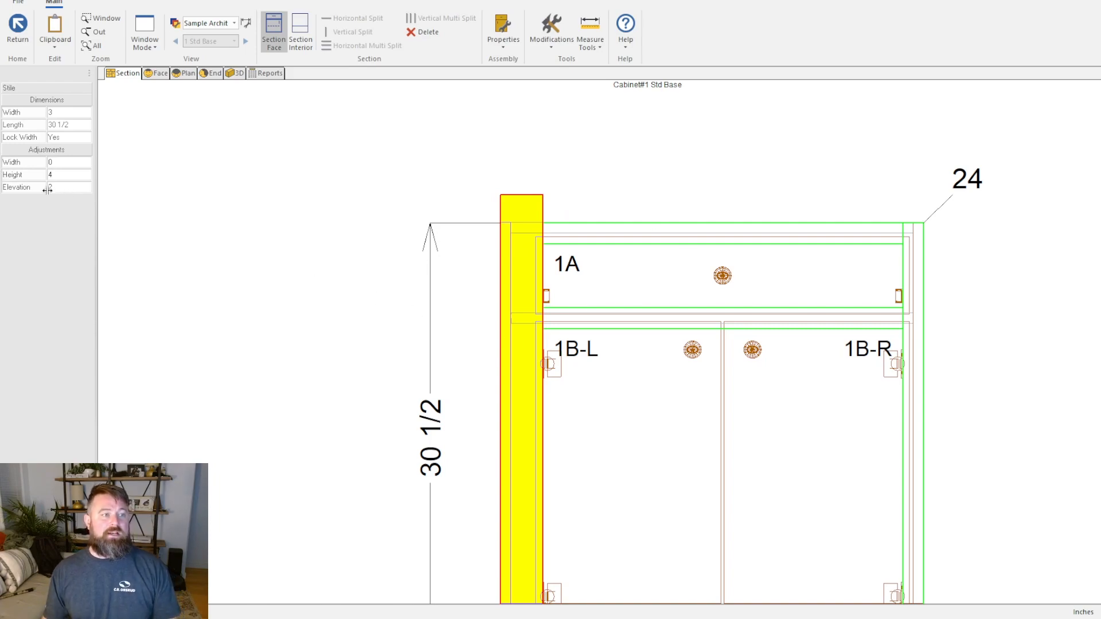
{"action": "mouse_move", "coordinate": [627, 394]}
{"action": "middle_mouse_down"}
{"action": "mouse_move", "coordinate": [655, 283]}
{"action": "mouse_move", "coordinate": [685, 317]}
{"action": "mouse_move", "coordinate": [666, 433]}
{"action": "mouse_move", "coordinate": [651, 300]}
{"action": "mouse_move", "coordinate": [639, 289]}
{"action": "mouse_move", "coordinate": [643, 175]}
{"action": "middle_mouse_up"}
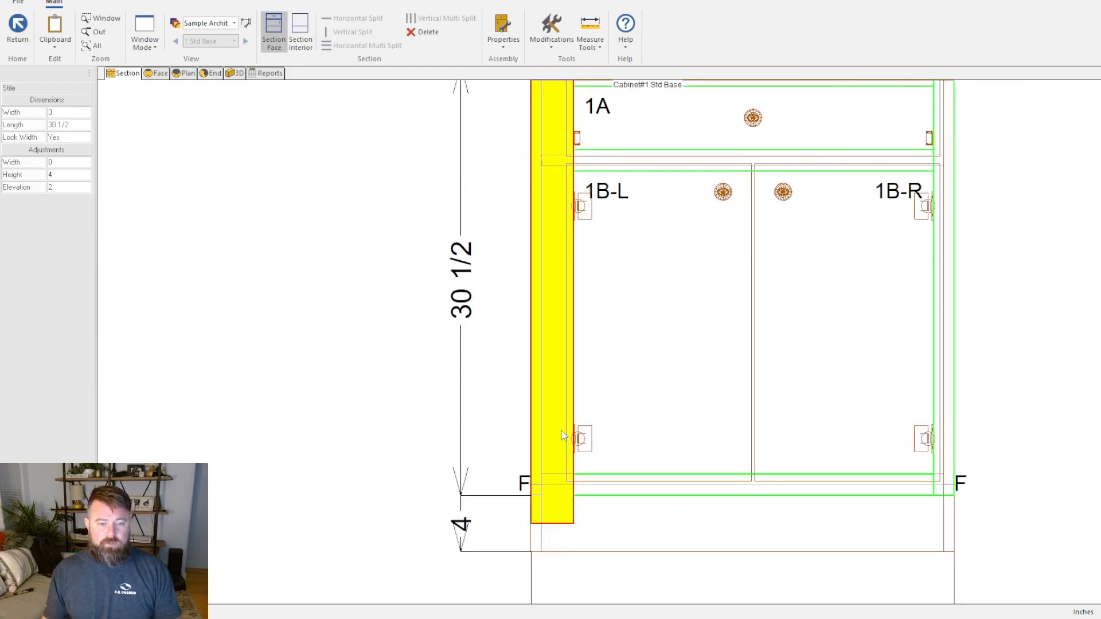
{"action": "middle_click_drag", "start_coordinate": [628, 286], "coordinate": [642, 476]}
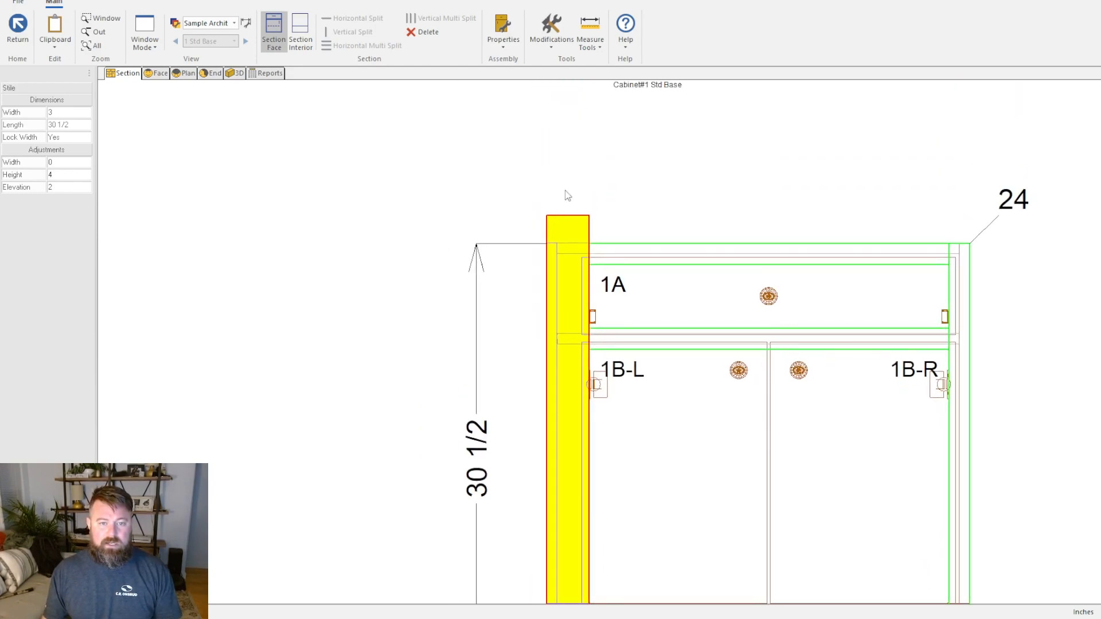
{"action": "left_click", "coordinate": [71, 174]}
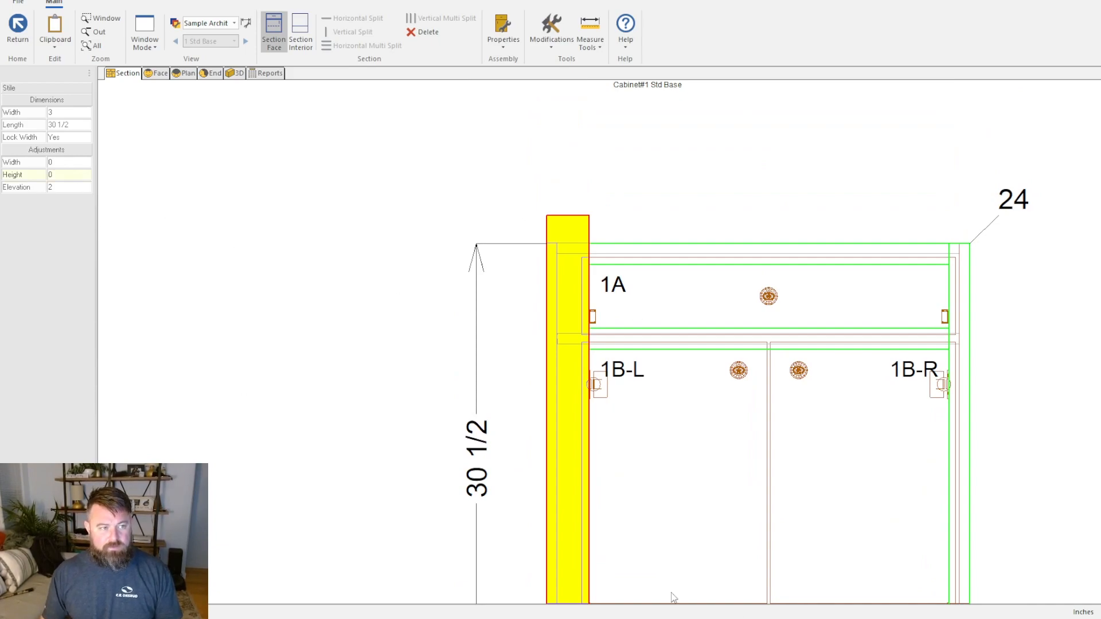
{"action": "middle_click_drag", "start_coordinate": [789, 461], "coordinate": [841, 270]}
{"action": "scroll", "coordinate": [676, 482], "scroll_direction": "up", "scroll_amount": 2}
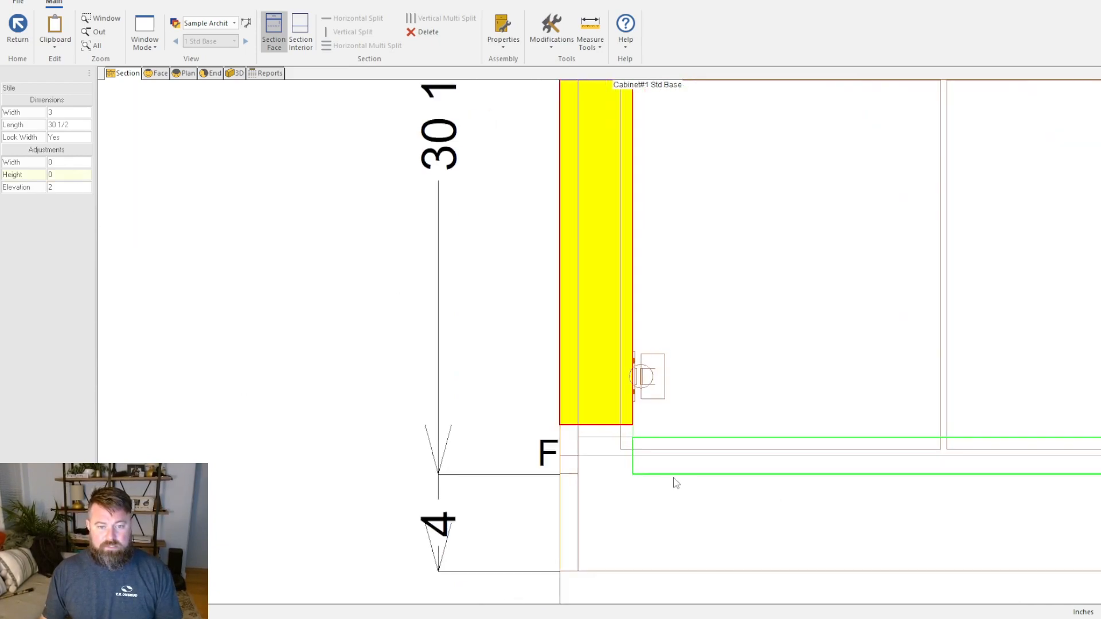
Step: Set the left stile's elevation adjustment back to 0 and deselect the stile
{"action": "scroll", "coordinate": [670, 500], "scroll_direction": "down", "scroll_amount": 4}
{"action": "middle_click_drag", "start_coordinate": [903, 395], "coordinate": [855, 440]}
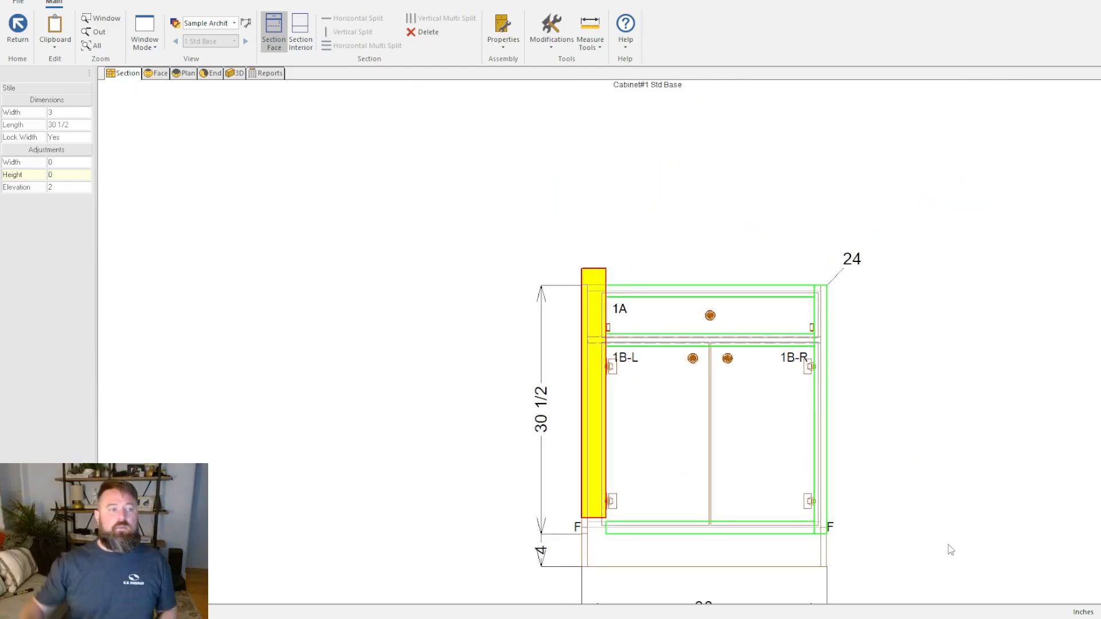
{"action": "left_click", "coordinate": [79, 187]}
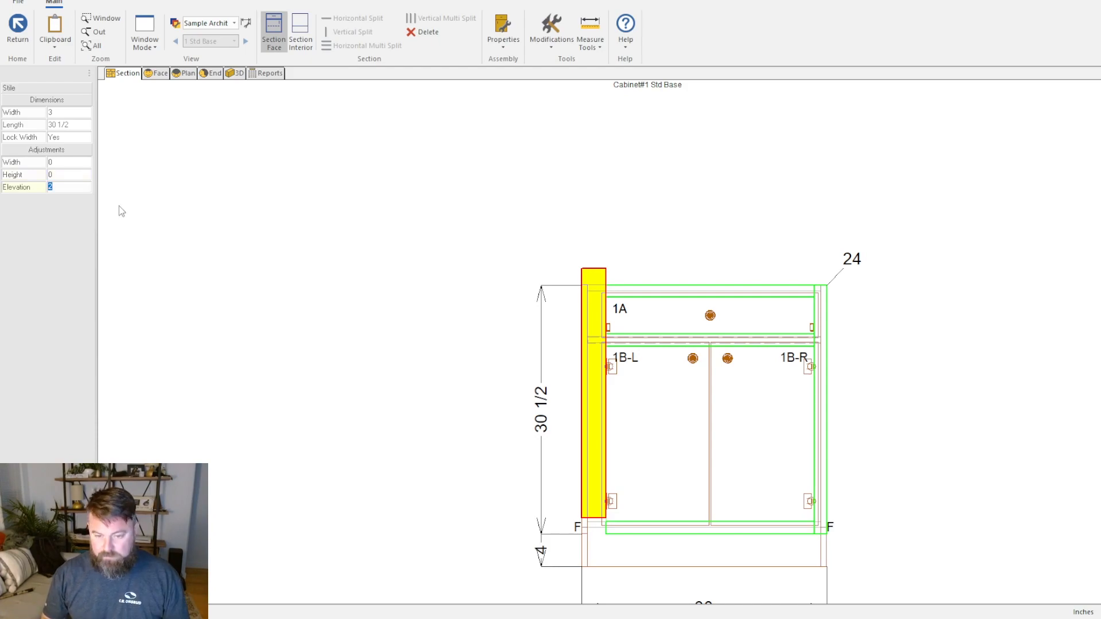
{"action": "type", "text": "0"}
{"action": "key", "text": "Return"}
{"action": "left_click", "coordinate": [367, 285]}
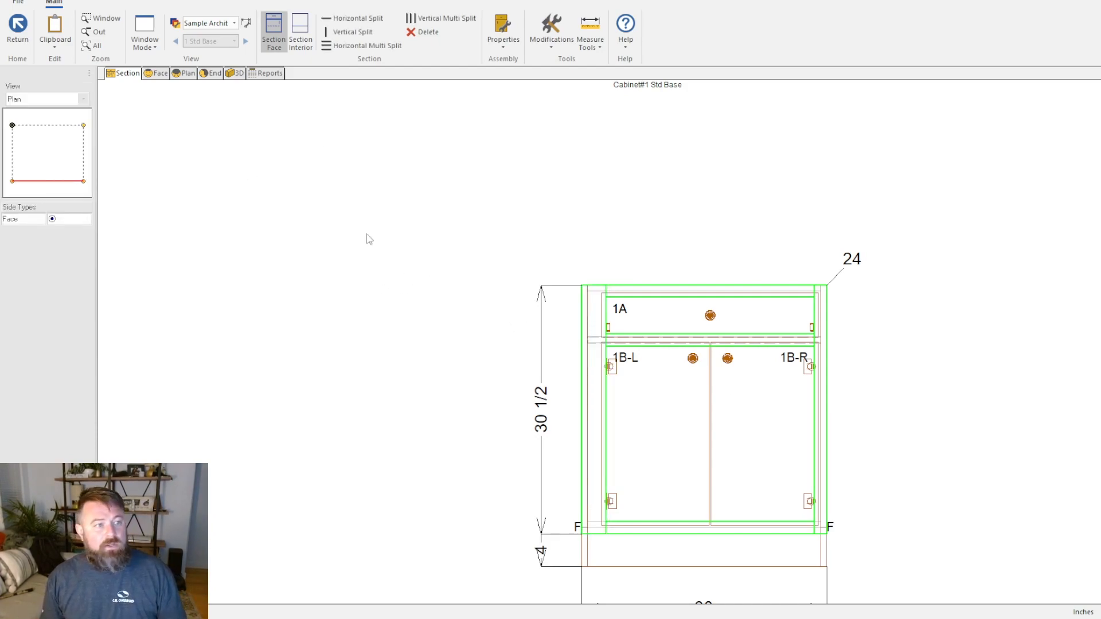
Step: Change the upper drawer opening's type, trying False Front and Open before choosing Panel
{"action": "left_click", "coordinate": [680, 320]}
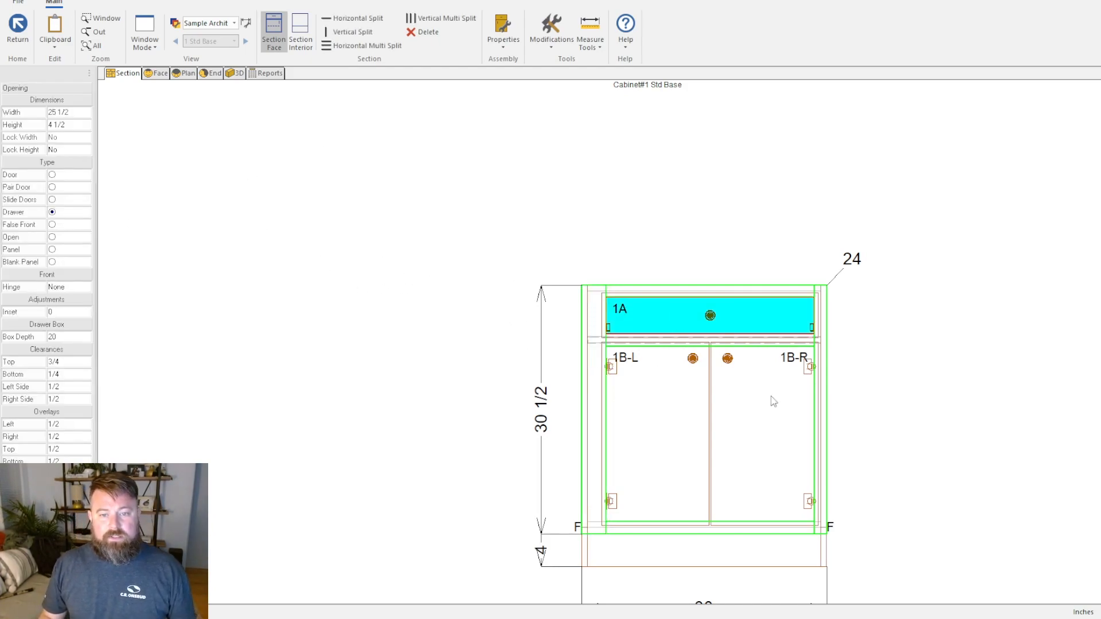
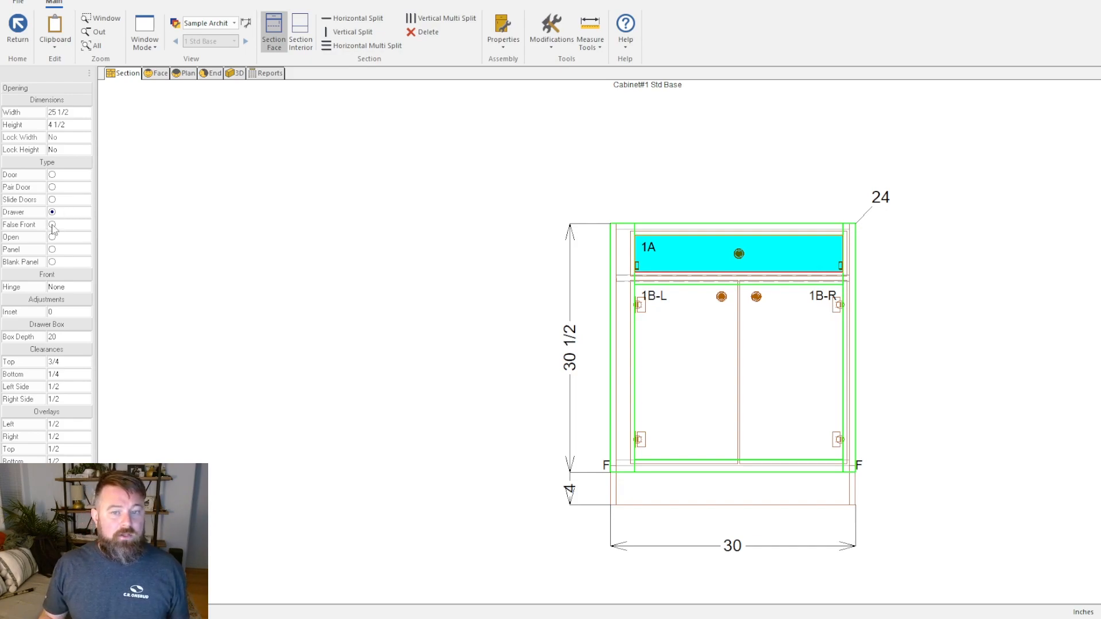
{"action": "left_click", "coordinate": [52, 225]}
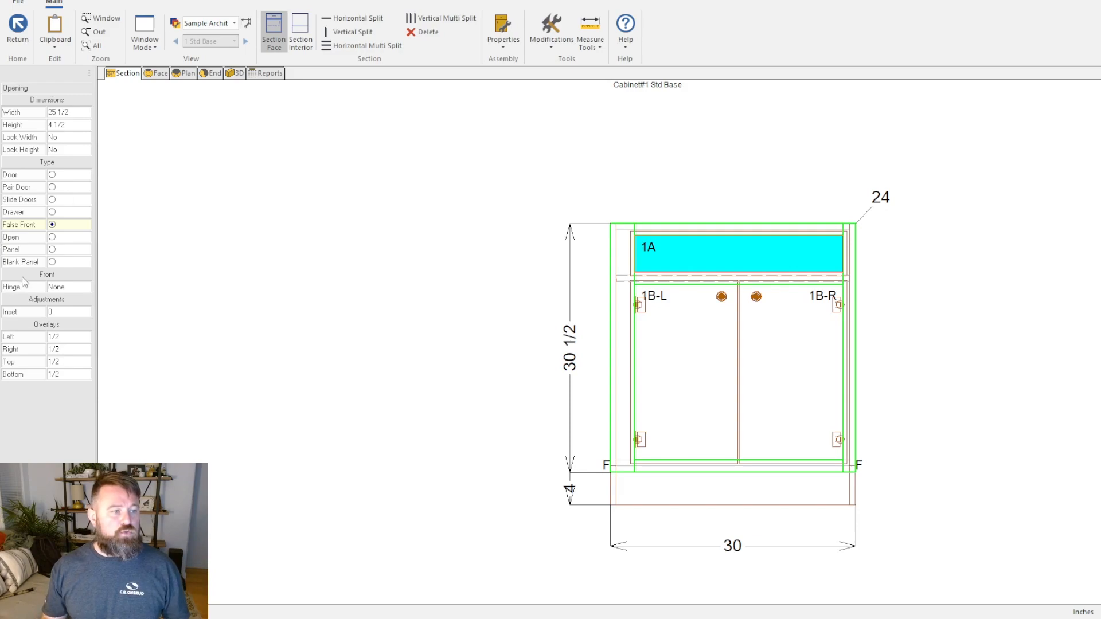
{"action": "left_click", "coordinate": [52, 238]}
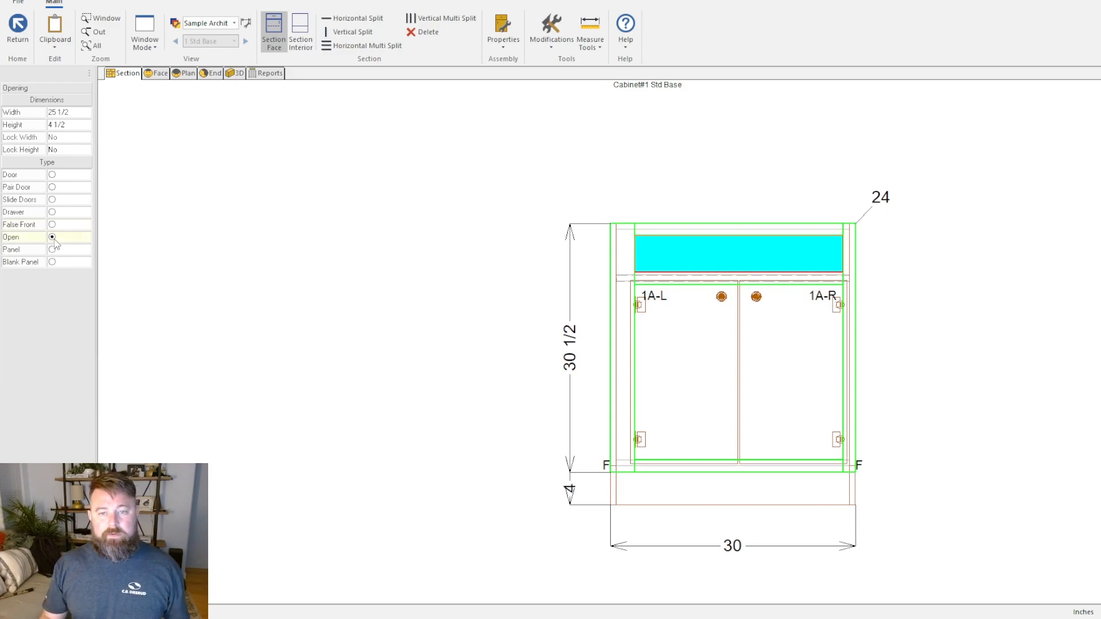
{"action": "left_click", "coordinate": [62, 255]}
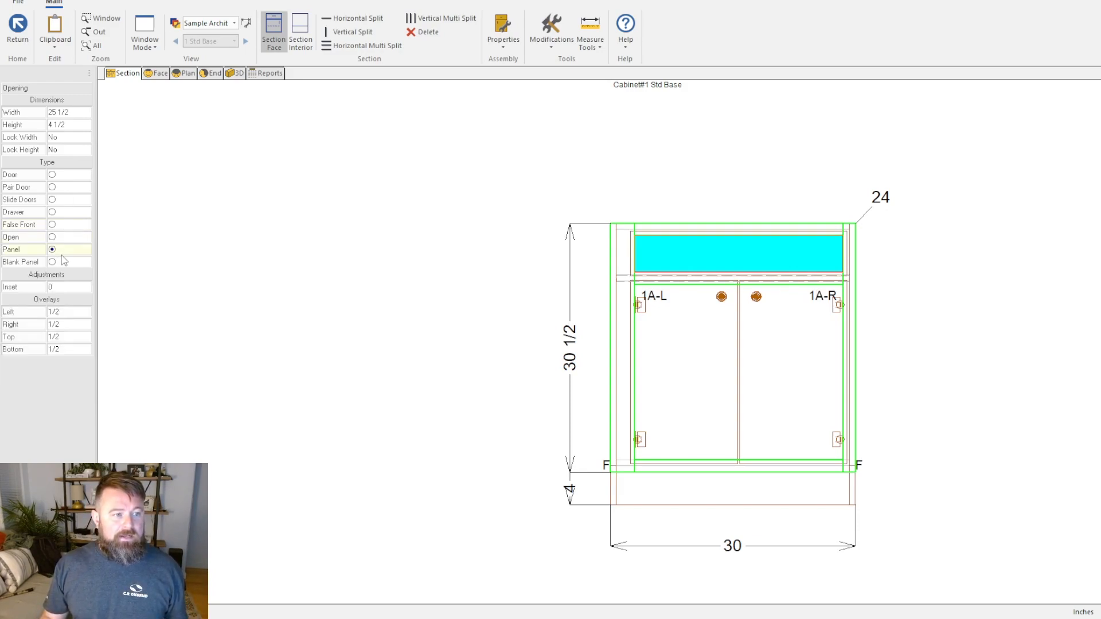
Step: Change the upper opening's type back to Drawer
{"action": "left_click", "coordinate": [52, 212]}
{"action": "left_click", "coordinate": [426, 344]}
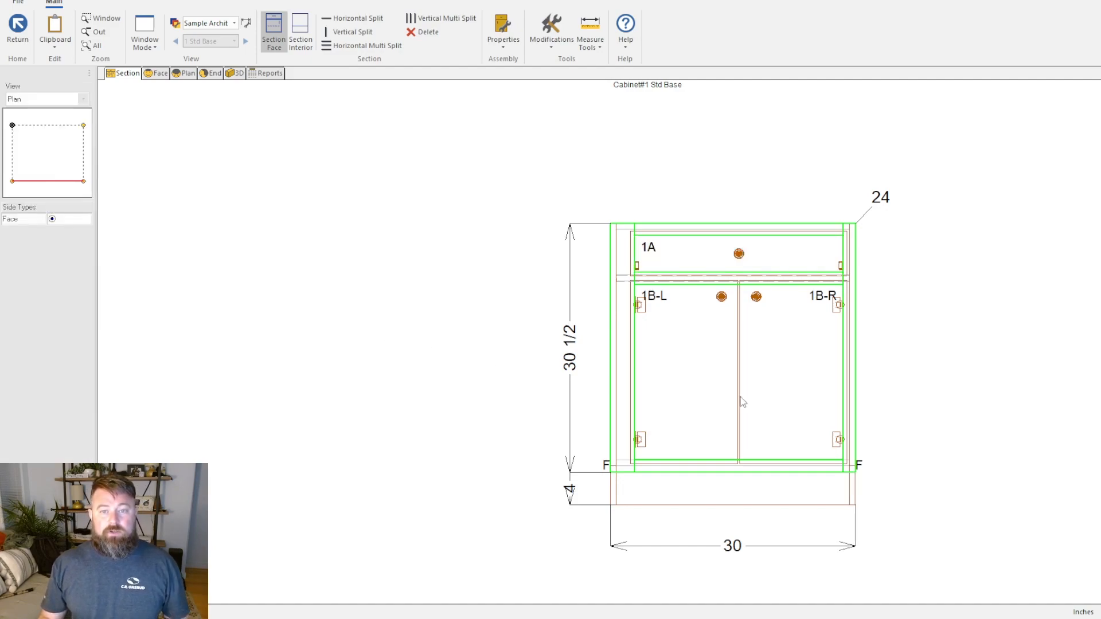
{"action": "left_click", "coordinate": [692, 245]}
Step: Change the lower opening's type to a single Door and set its hinge to Right
{"action": "left_click", "coordinate": [780, 459]}
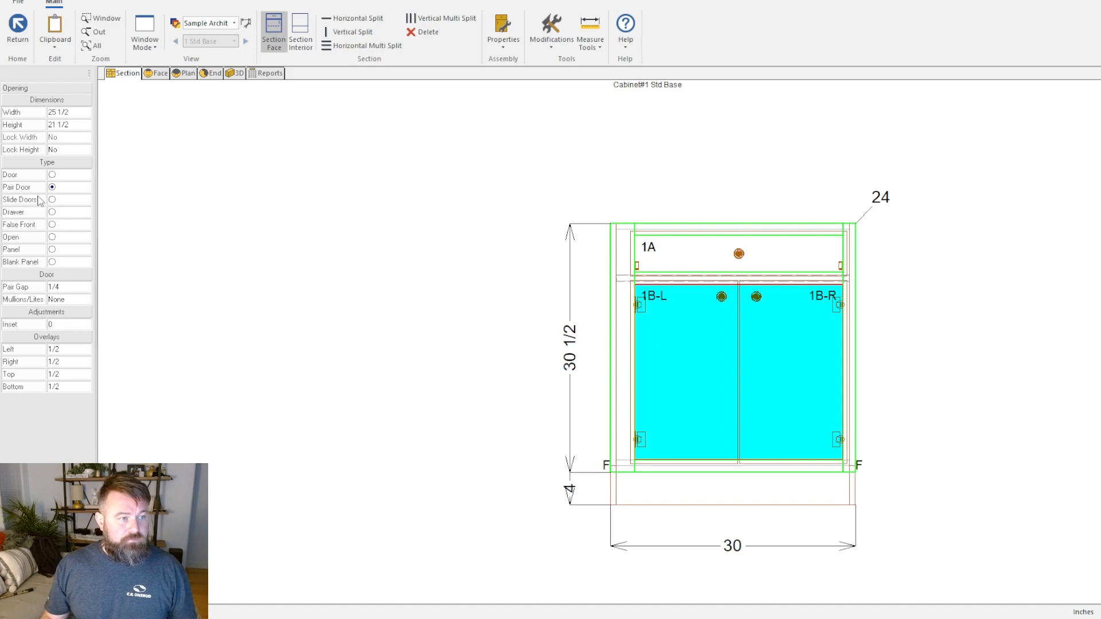
{"action": "left_click", "coordinate": [52, 175]}
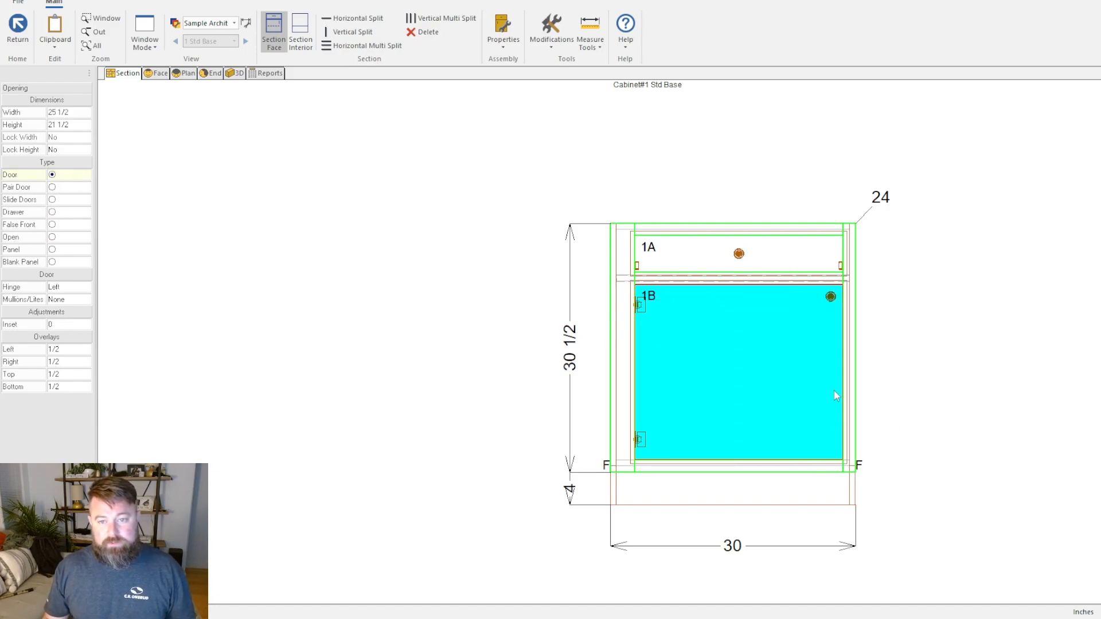
{"action": "scroll", "coordinate": [686, 408], "scroll_direction": "up", "scroll_amount": 2}
{"action": "scroll", "coordinate": [679, 324], "scroll_direction": "down", "scroll_amount": 2}
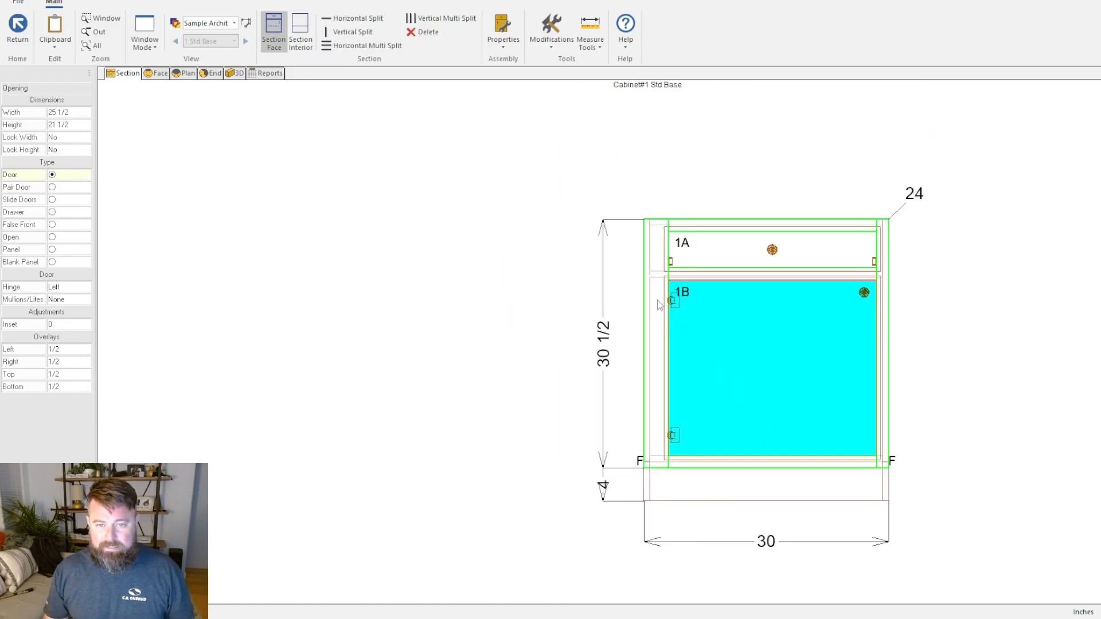
{"action": "scroll", "coordinate": [680, 327], "scroll_direction": "up", "scroll_amount": 2}
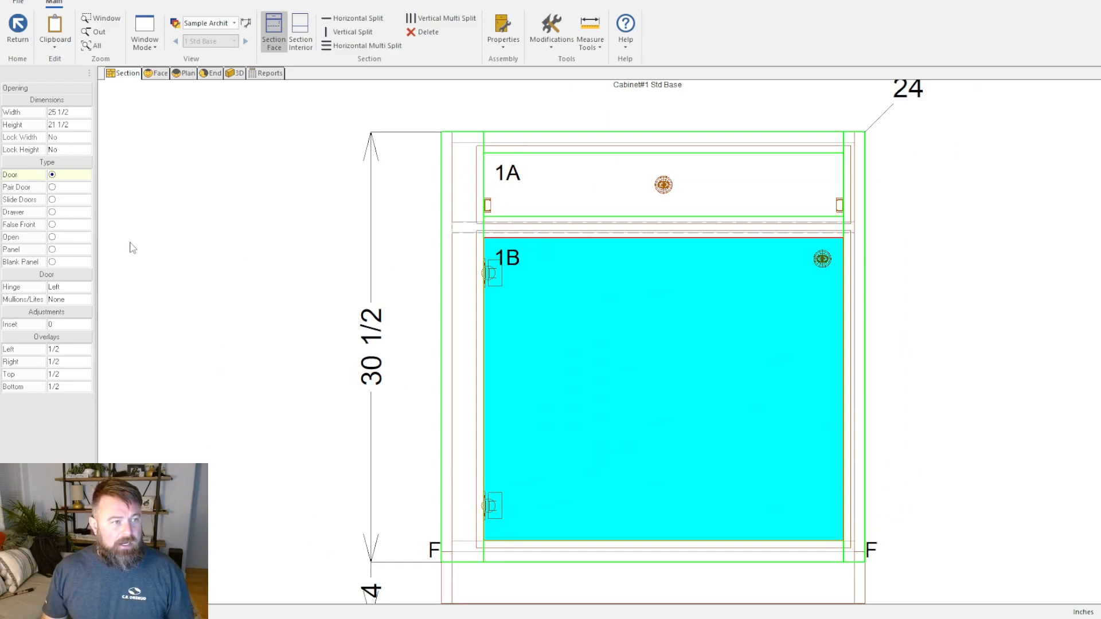
{"action": "left_click", "coordinate": [87, 286]}
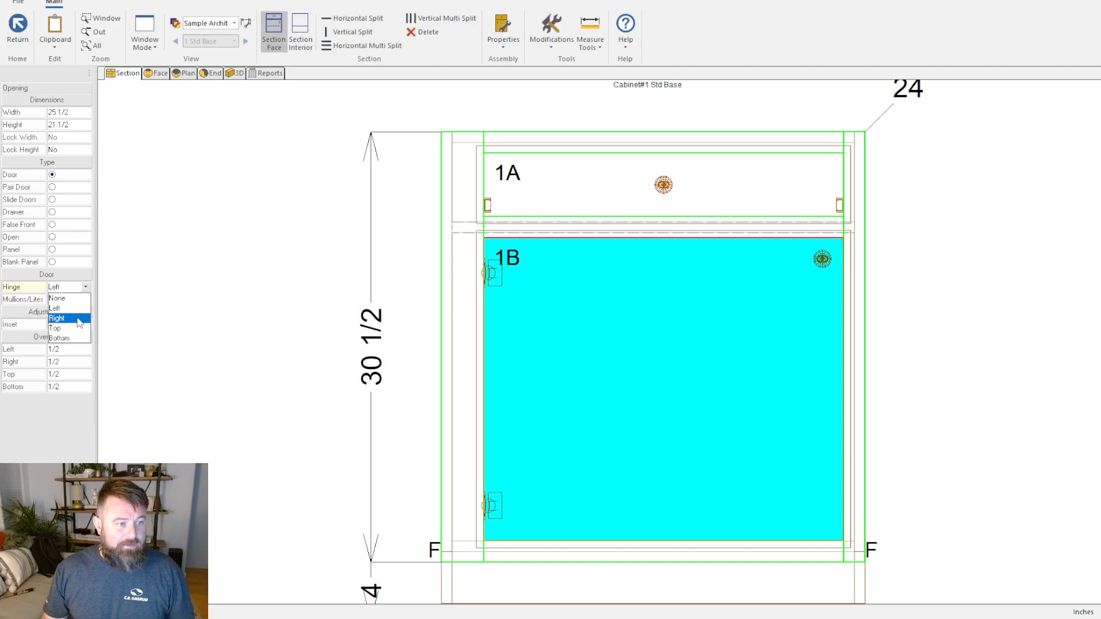
{"action": "left_click", "coordinate": [63, 306]}
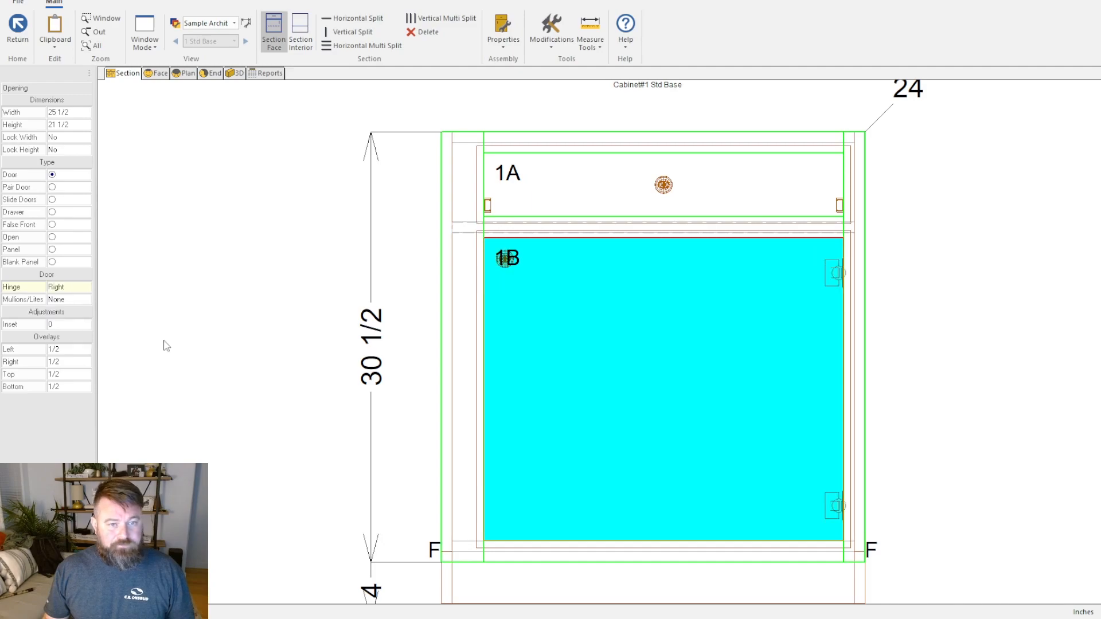
Step: Switch the lower door's hinge side between left and right directly in the drawing, ending with the right side
{"action": "left_click", "coordinate": [500, 331]}
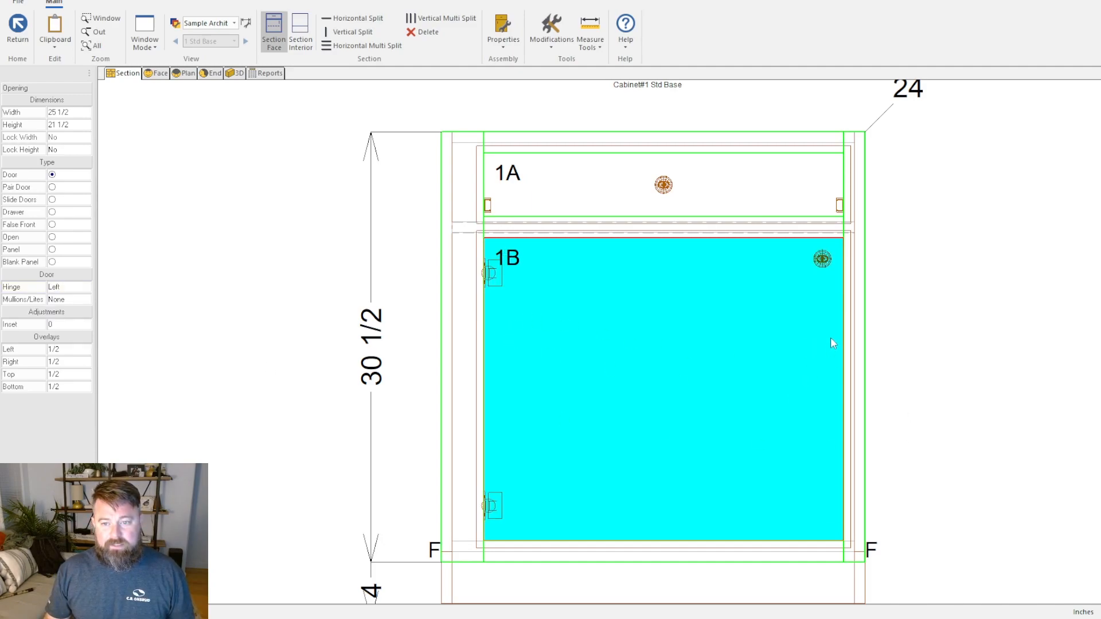
{"action": "left_click", "coordinate": [830, 338]}
{"action": "left_click", "coordinate": [498, 306]}
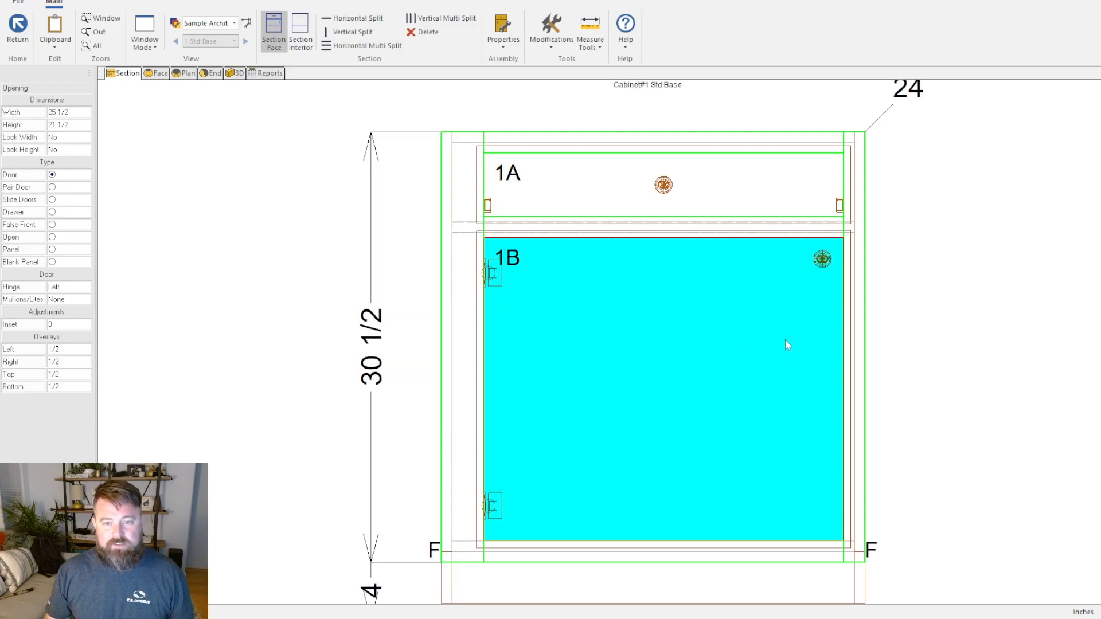
{"action": "left_click", "coordinate": [834, 313]}
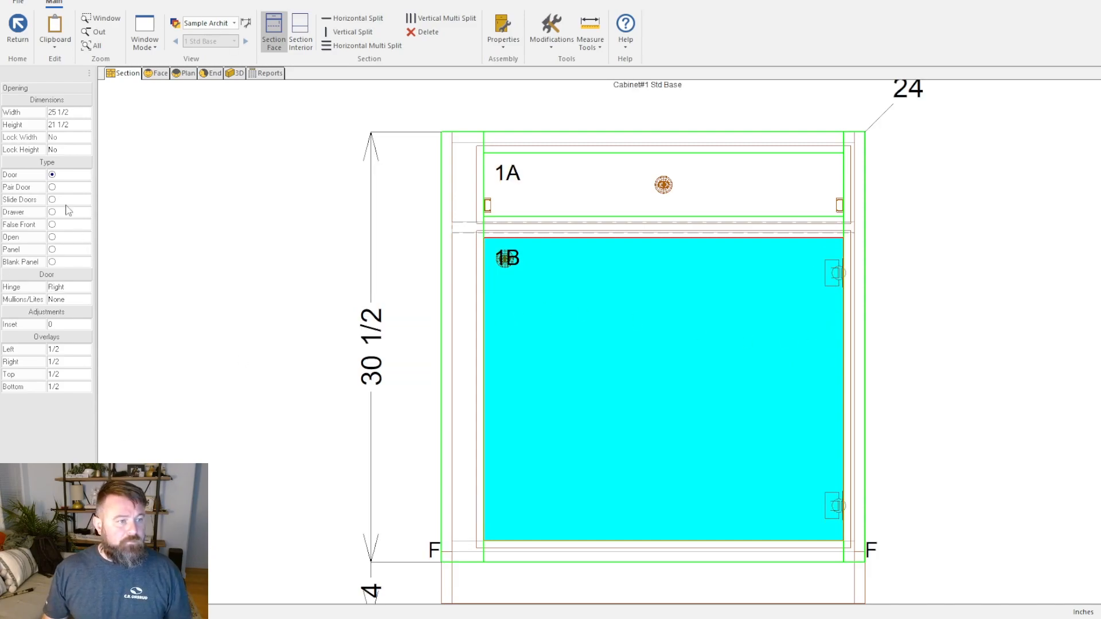
Step: Change the lower opening's type to Pair Door and set its pair gap to 1/8
{"action": "left_click", "coordinate": [52, 187]}
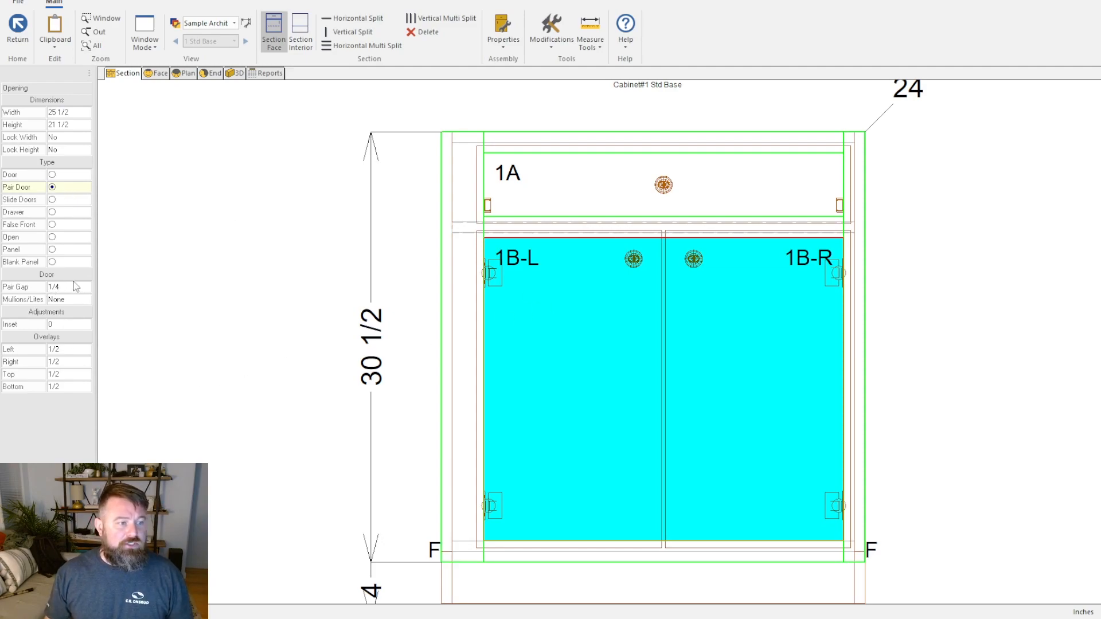
{"action": "left_click", "coordinate": [79, 286]}
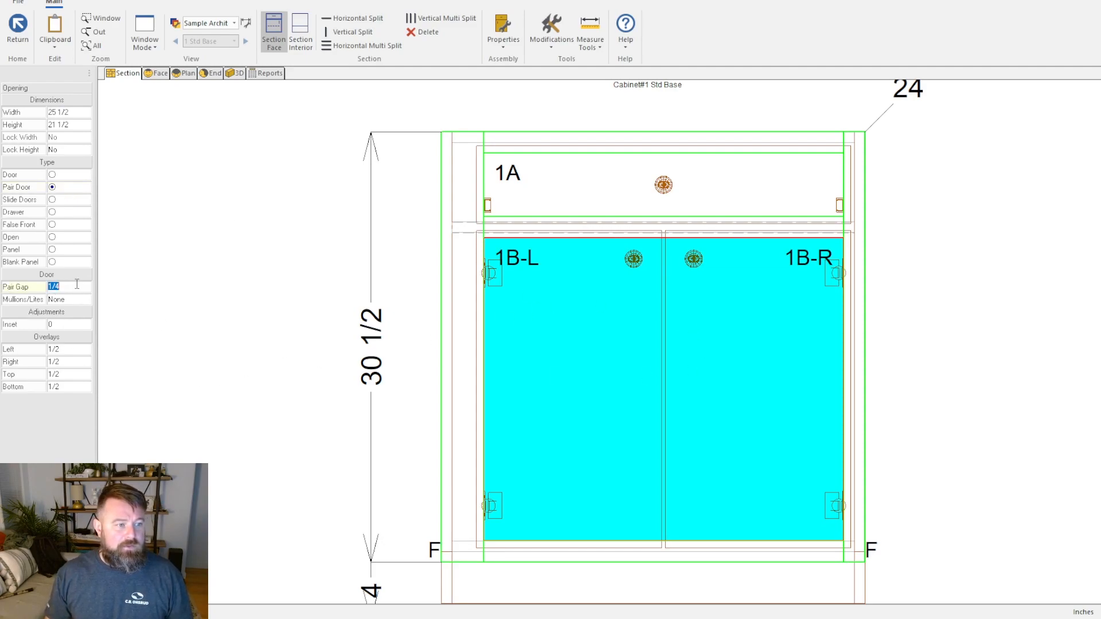
{"action": "key", "text": "BackSpace"}
{"action": "type", "text": ".125"}
{"action": "key", "text": "Return"}
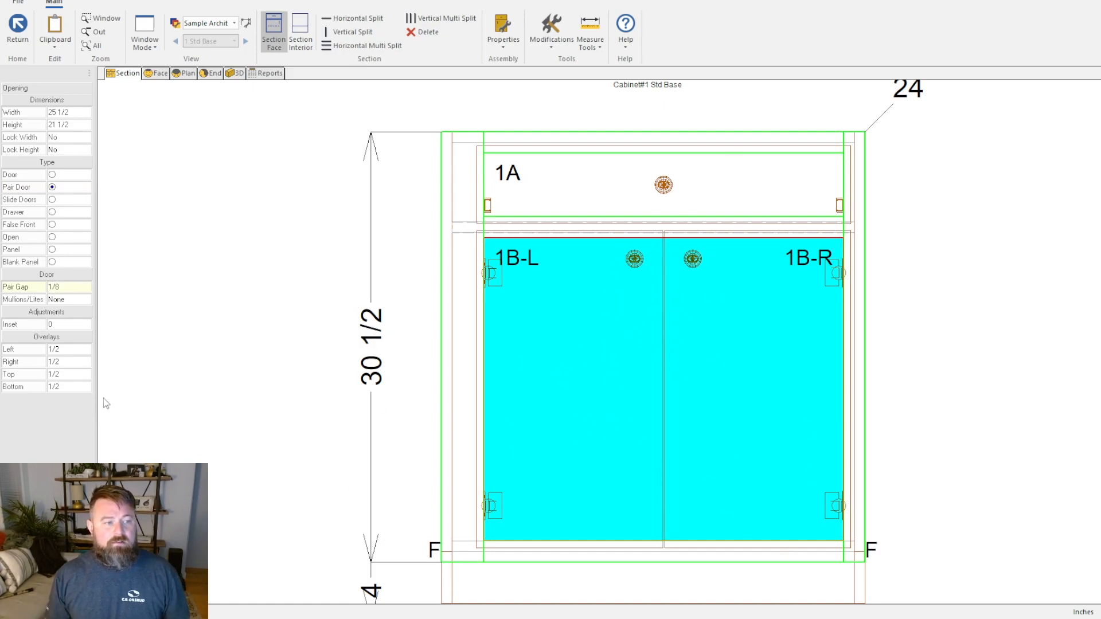
Step: Try a Mullions/Lites value of 1 on the lower door pair, then return it to None
{"action": "left_click", "coordinate": [90, 300]}
{"action": "left_click", "coordinate": [76, 327]}
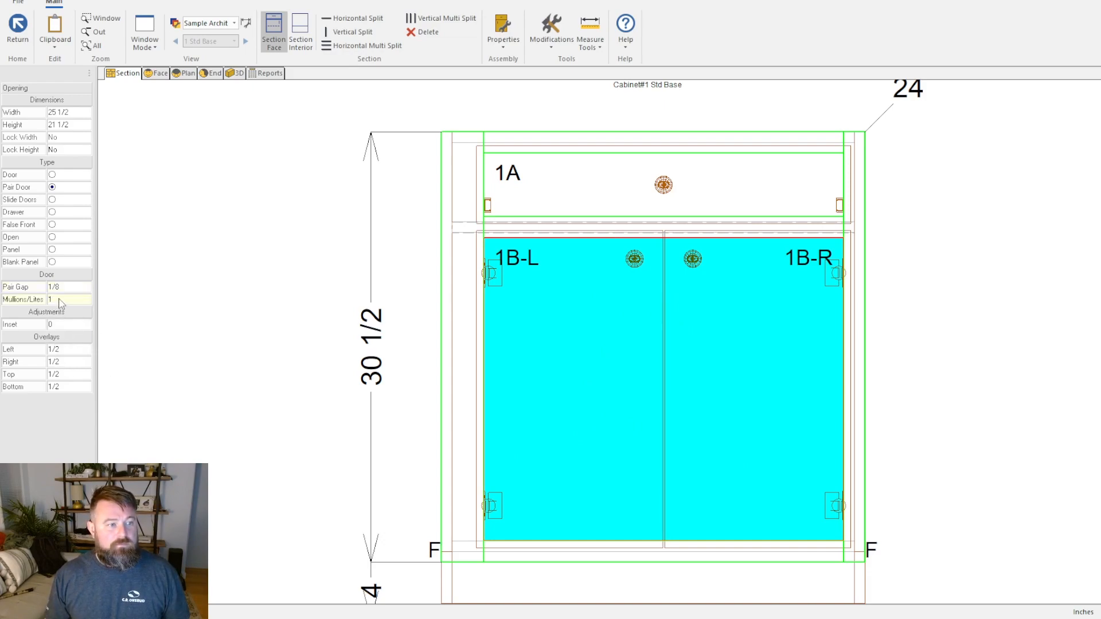
{"action": "left_click", "coordinate": [86, 300]}
{"action": "left_click", "coordinate": [63, 310]}
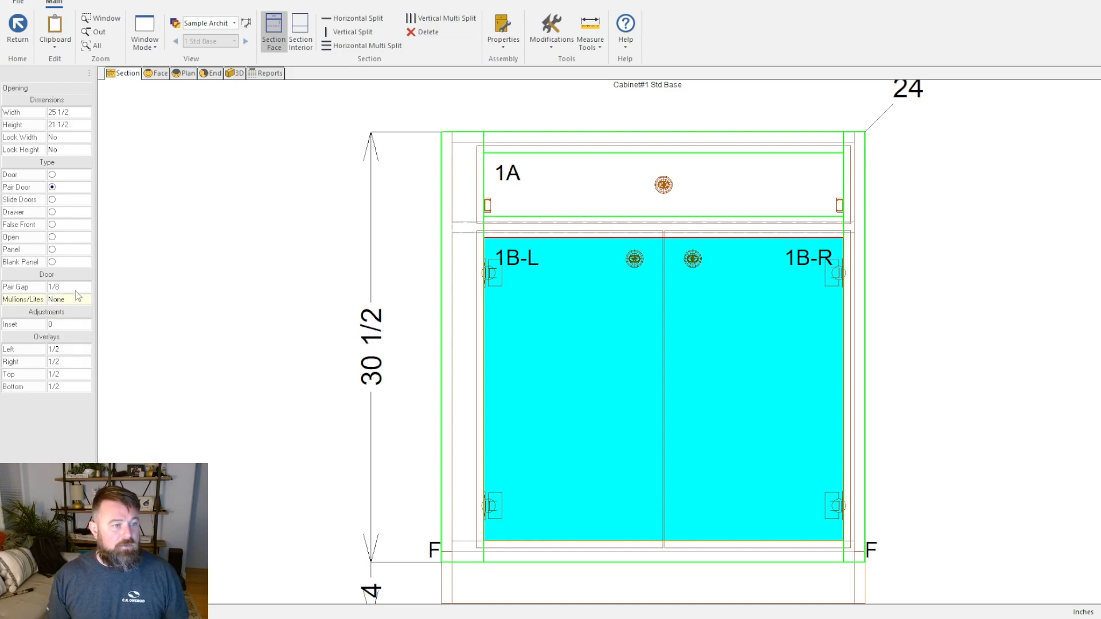
Step: Set the lower door pair's inset adjustment to 1/2
{"action": "left_click", "coordinate": [69, 324]}
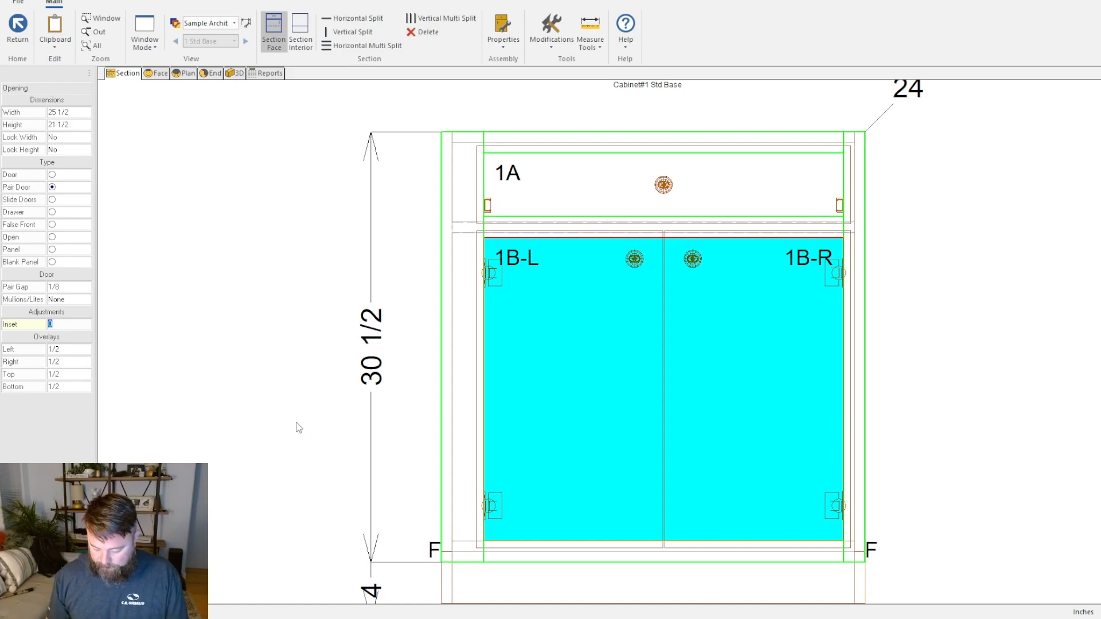
{"action": "key", "text": "Return"}
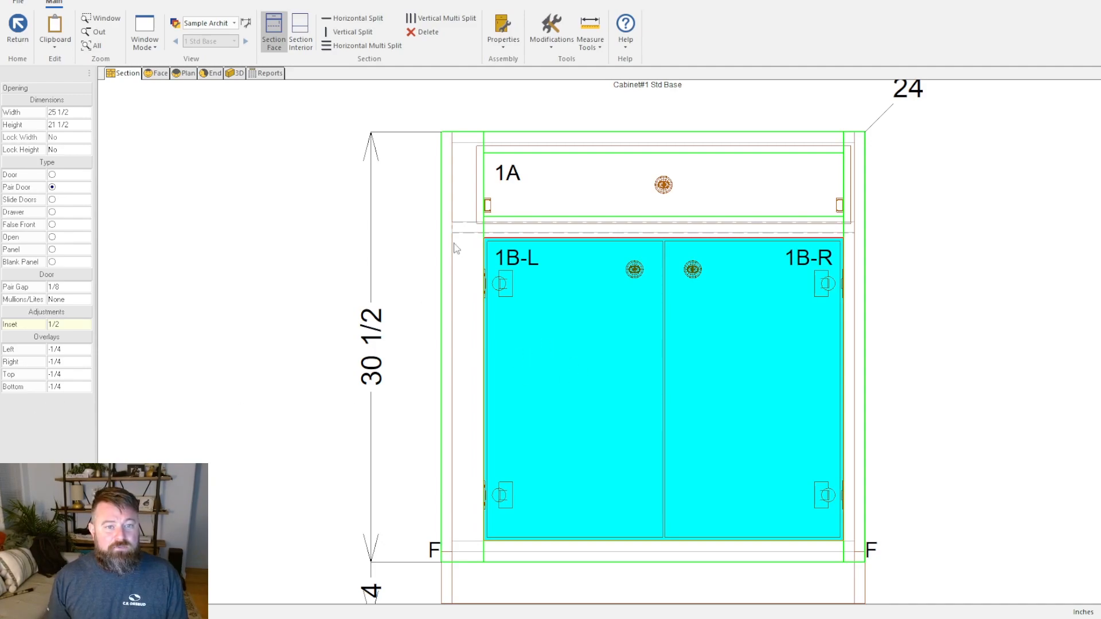
{"action": "scroll", "coordinate": [483, 286], "scroll_direction": "up", "scroll_amount": 3}
{"action": "scroll", "coordinate": [473, 291], "scroll_direction": "down", "scroll_amount": 3}
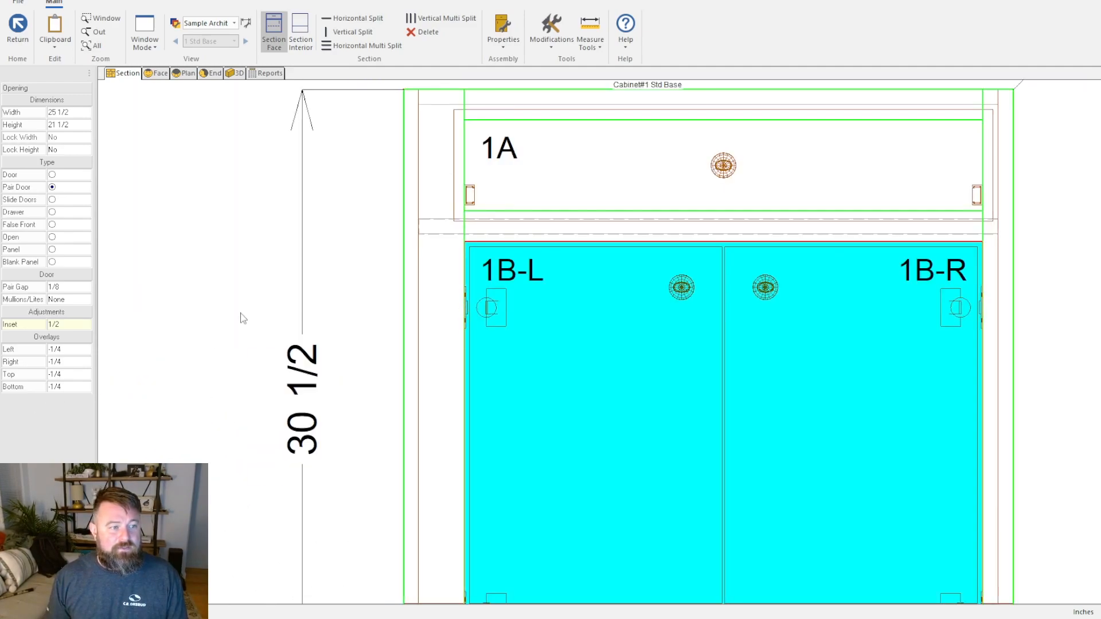
{"action": "scroll", "coordinate": [667, 287], "scroll_direction": "up", "scroll_amount": 3}
{"action": "scroll", "coordinate": [950, 331], "scroll_direction": "down", "scroll_amount": 3}
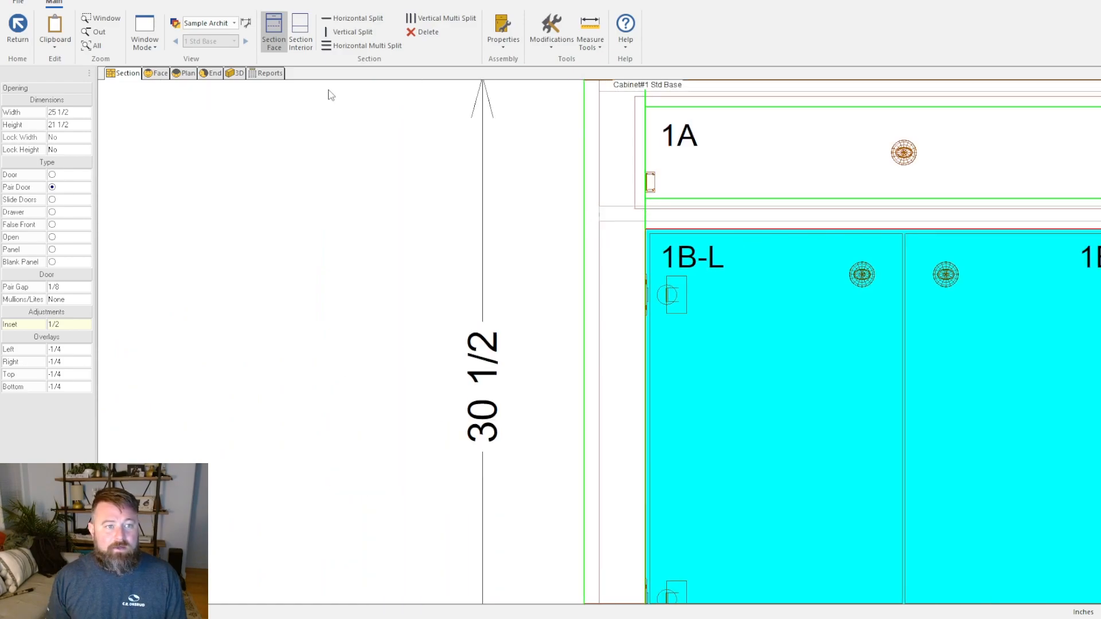
Step: Inspect how the inset doors sit in the face frame in the 3D view, and return to the section view
{"action": "left_click", "coordinate": [234, 73]}
{"action": "left_click_drag", "start_coordinate": [499, 278], "coordinate": [578, 287]}
{"action": "scroll", "coordinate": [561, 282], "scroll_direction": "down", "scroll_amount": 1}
{"action": "scroll", "coordinate": [560, 282], "scroll_direction": "up", "scroll_amount": 5}
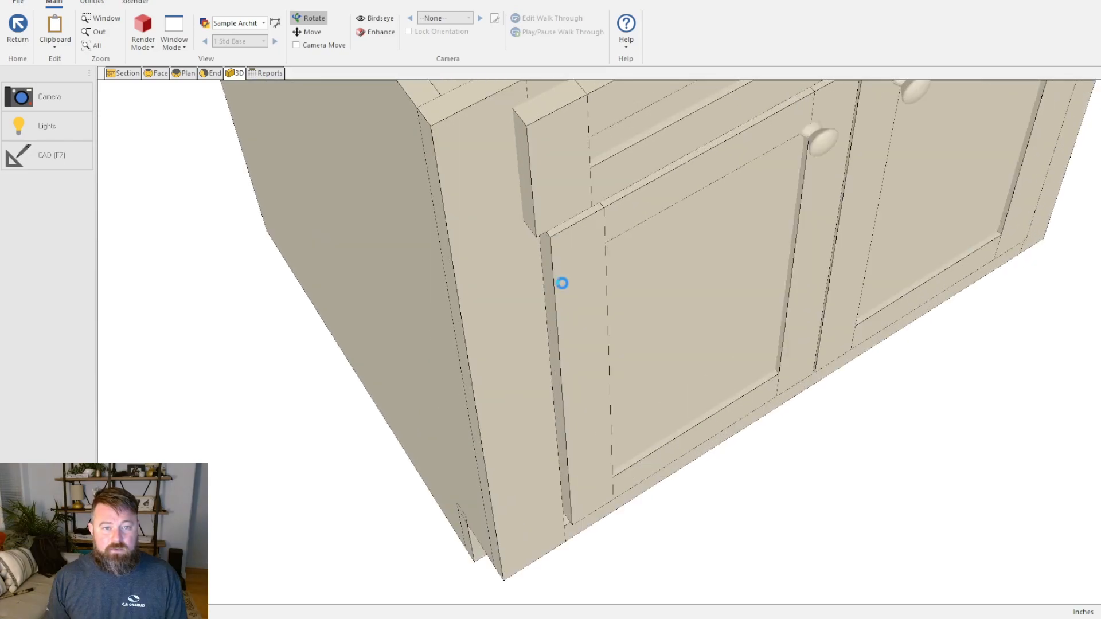
{"action": "left_click_drag", "start_coordinate": [560, 325], "coordinate": [533, 145]}
{"action": "scroll", "coordinate": [534, 235], "scroll_direction": "down", "scroll_amount": 2}
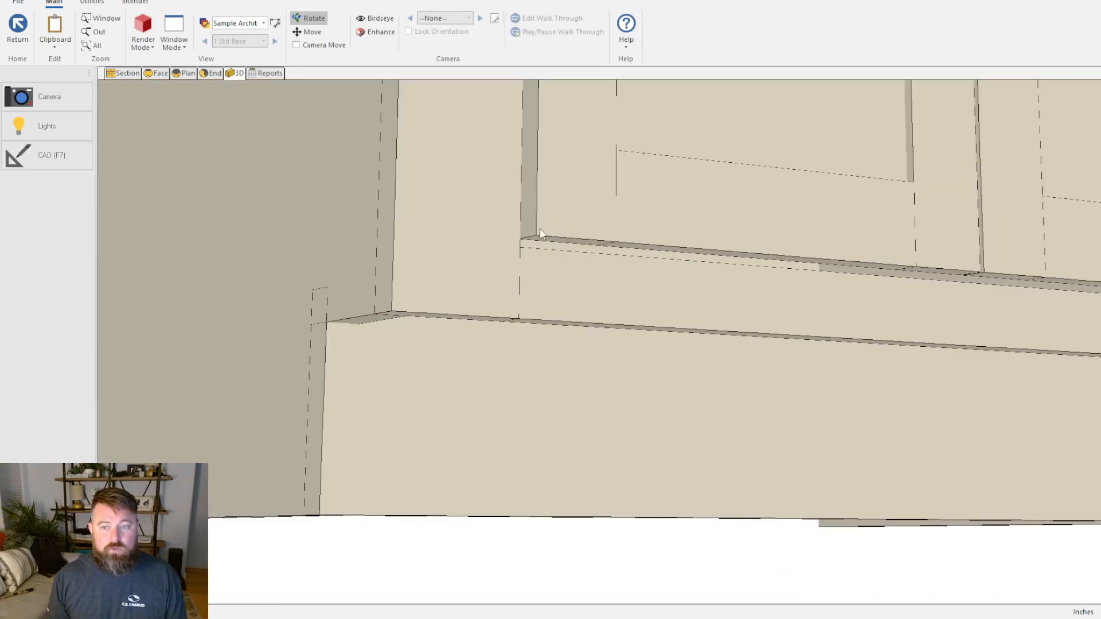
{"action": "scroll", "coordinate": [555, 231], "scroll_direction": "up", "scroll_amount": 2}
{"action": "scroll", "coordinate": [555, 235], "scroll_direction": "down", "scroll_amount": 3}
{"action": "left_click", "coordinate": [123, 73]}
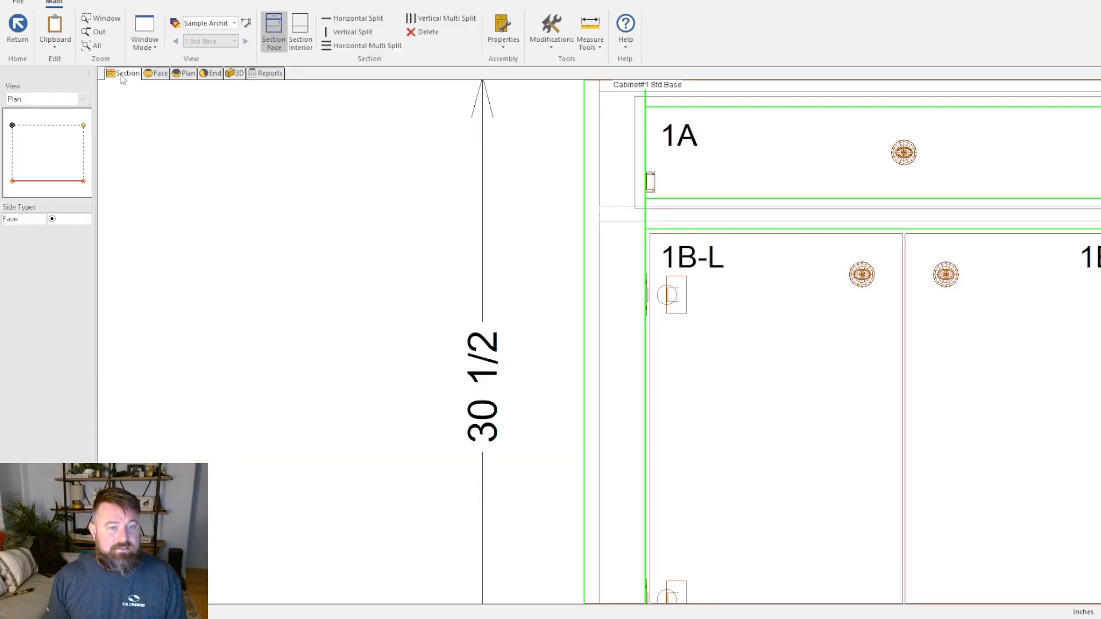
Step: Select the lower door pair and set its inset adjustment back to 0
{"action": "scroll", "coordinate": [700, 335], "scroll_direction": "down", "scroll_amount": 1}
{"action": "left_click", "coordinate": [844, 410]}
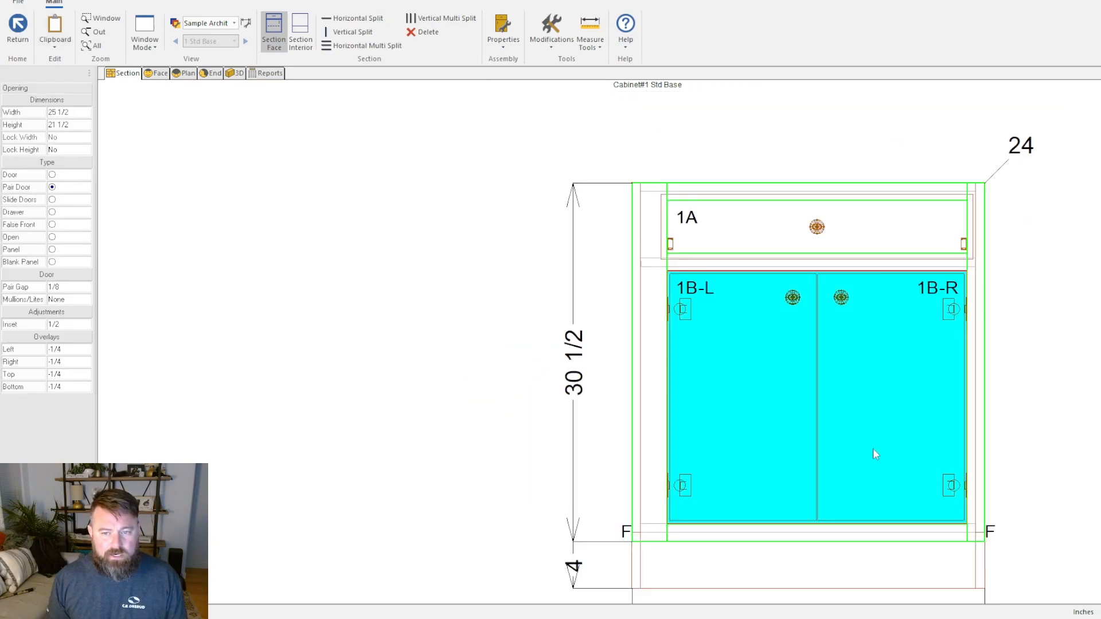
{"action": "left_click", "coordinate": [70, 324]}
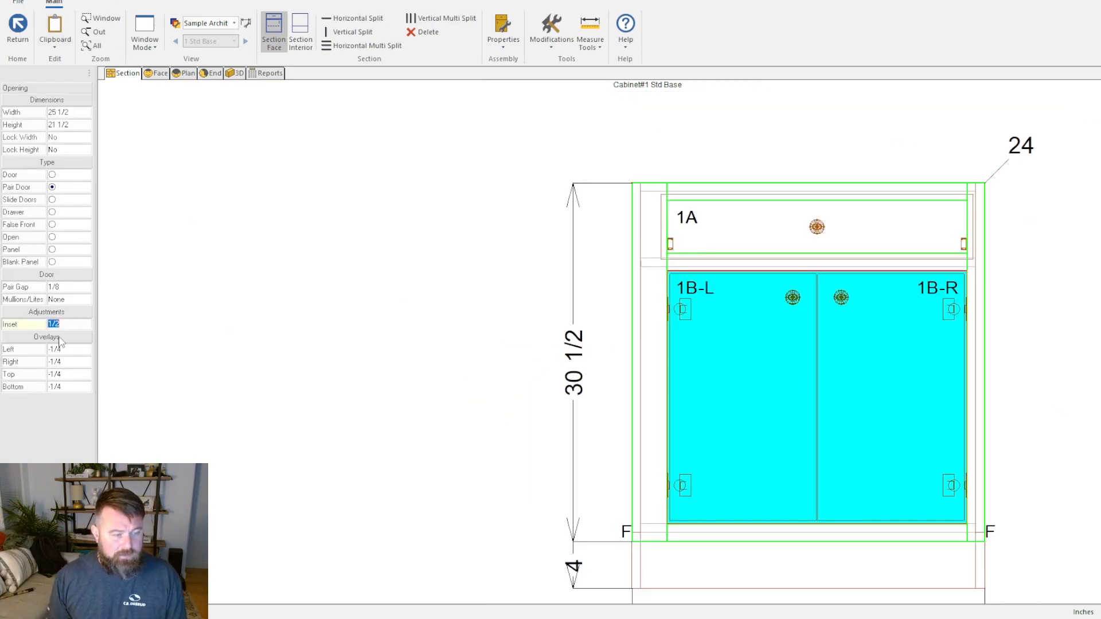
{"action": "type", "text": "0"}
{"action": "key", "text": "Return"}
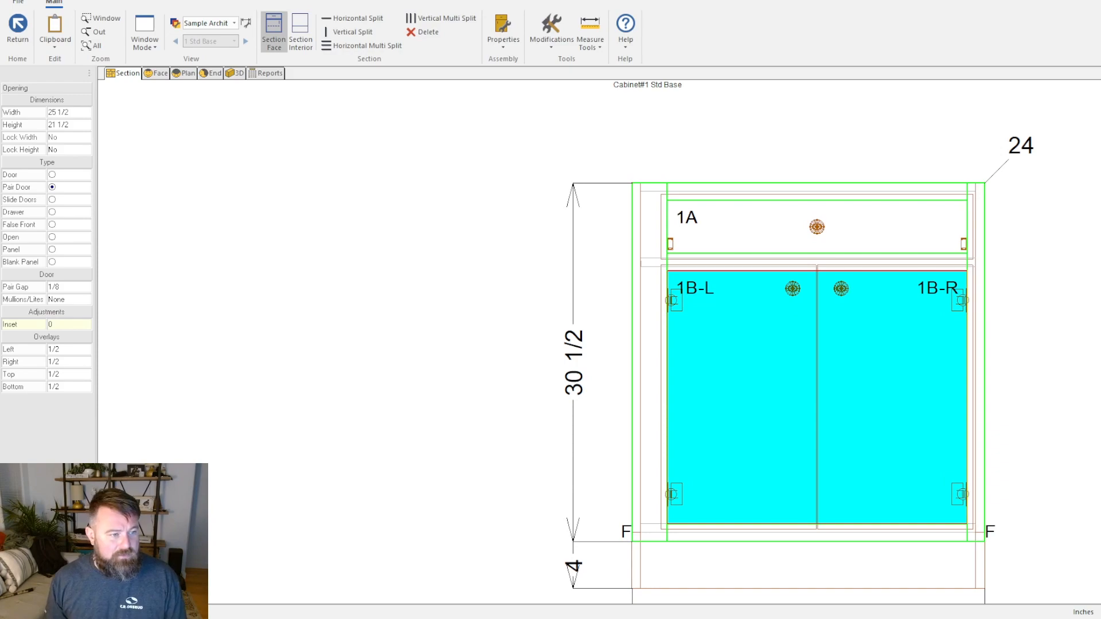
{"action": "mouse_move", "coordinate": [333, 465]}
{"action": "middle_mouse_down"}
{"action": "mouse_move", "coordinate": [313, 437]}
{"action": "mouse_move", "coordinate": [217, 430]}
{"action": "middle_mouse_up"}
{"action": "scroll", "coordinate": [735, 390], "scroll_direction": "up", "scroll_amount": 2}
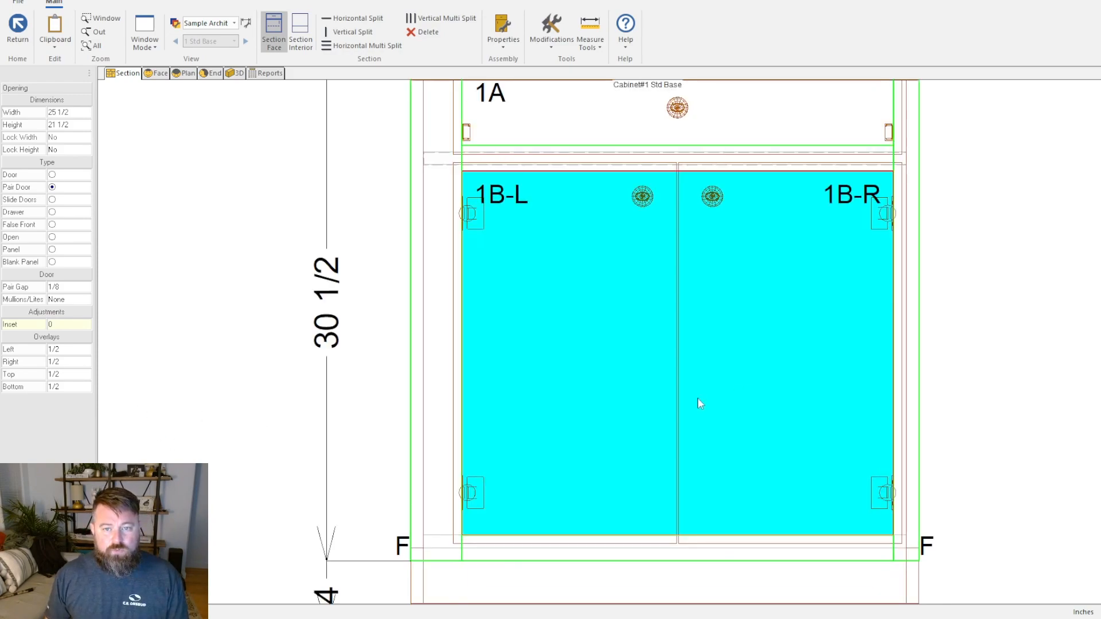
Step: Go through the lower door pair's four overlay values and set the left overlay to 3/4
{"action": "left_click", "coordinate": [75, 348]}
{"action": "key", "text": "Down"}
{"action": "key", "text": "Down"}
{"action": "key", "text": "Down"}
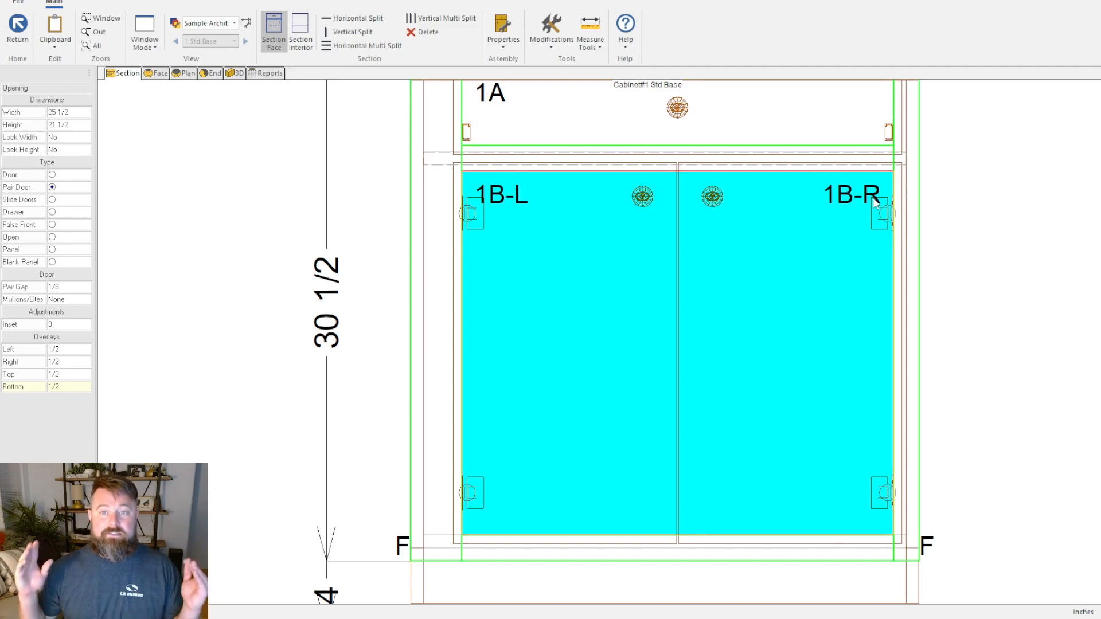
{"action": "left_click", "coordinate": [69, 349]}
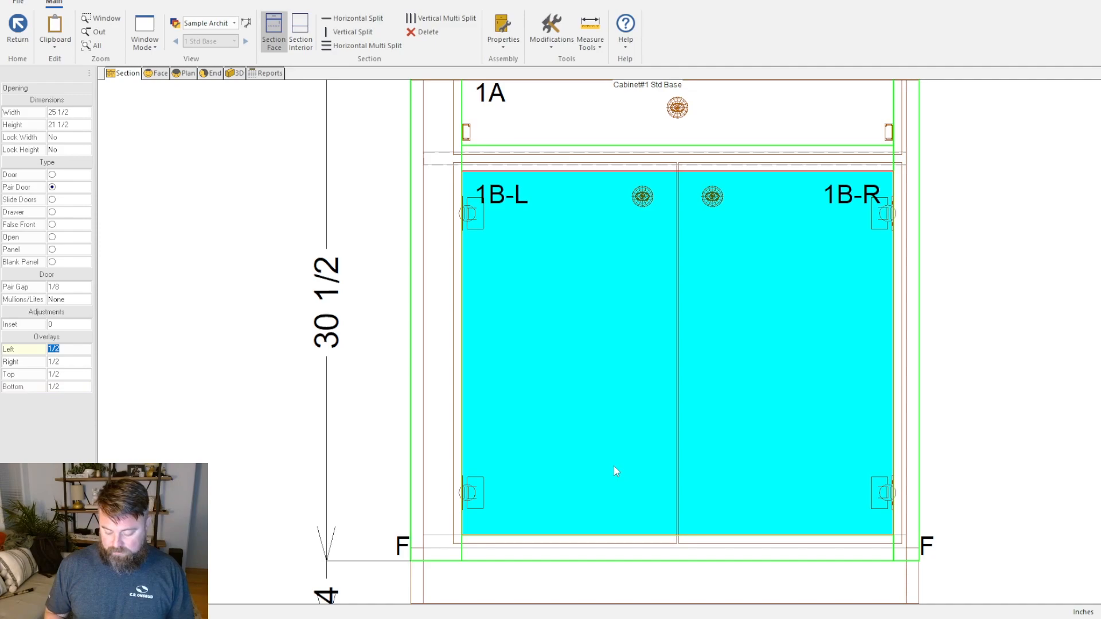
{"action": "key", "text": "Return"}
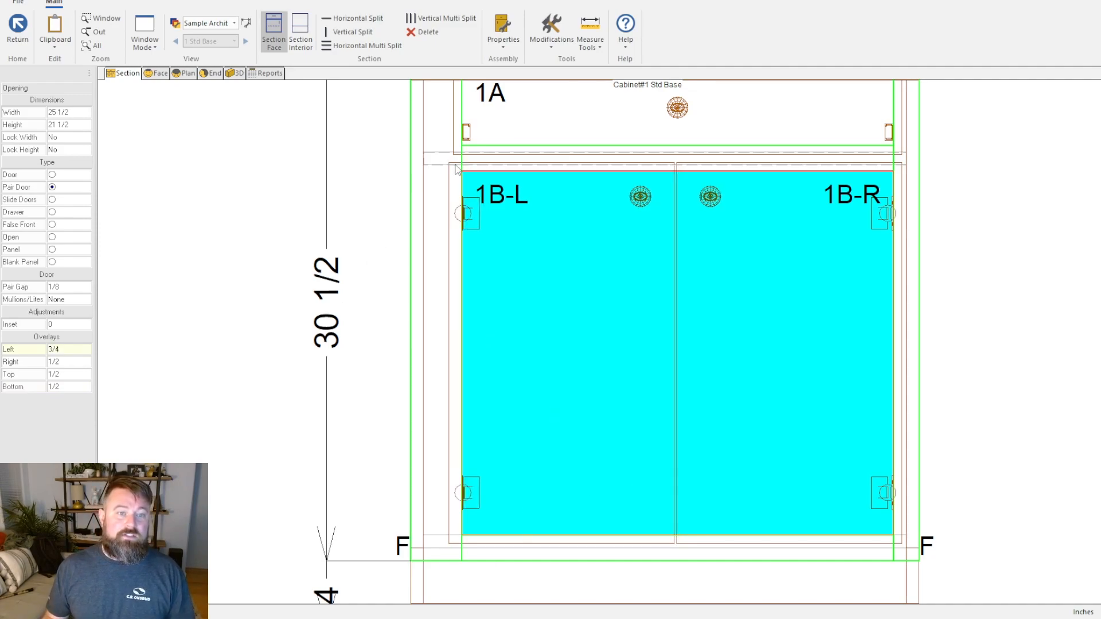
Step: Set the lower door pair's left overlay back to 1/2
{"action": "left_click", "coordinate": [69, 353]}
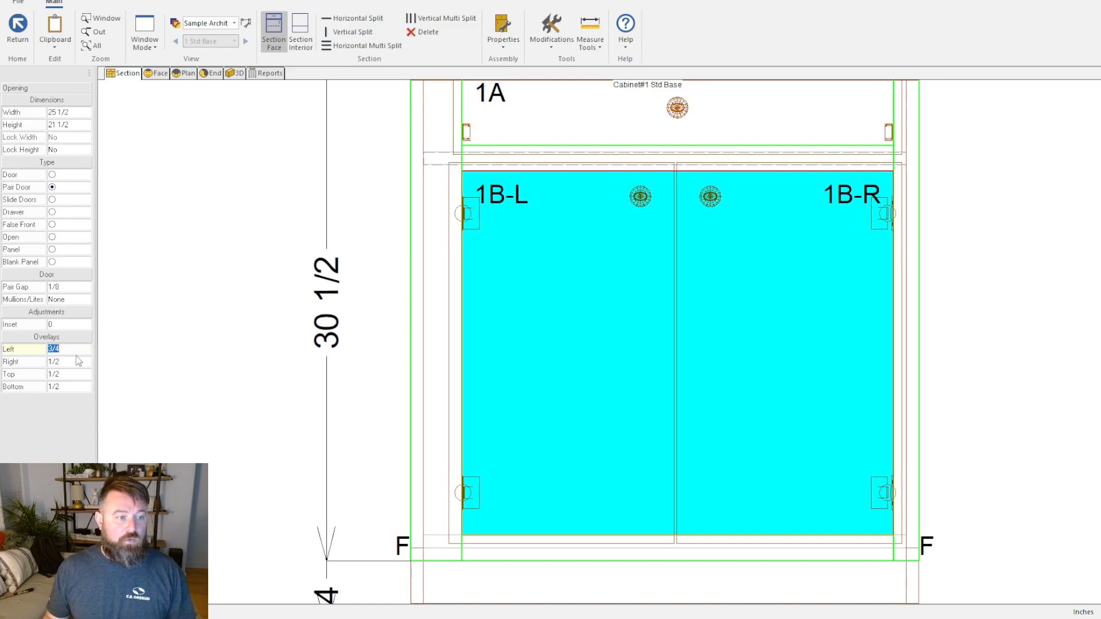
{"action": "type", "text": "0.5"}
{"action": "key", "text": "Return"}
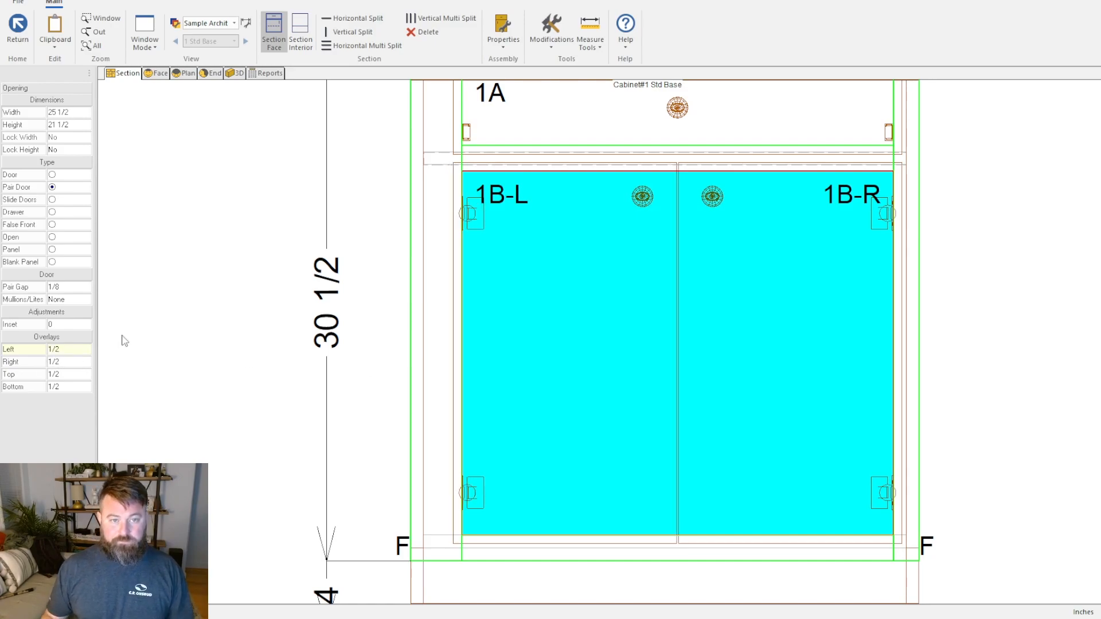
{"action": "scroll", "coordinate": [208, 358], "scroll_direction": "down", "scroll_amount": 2}
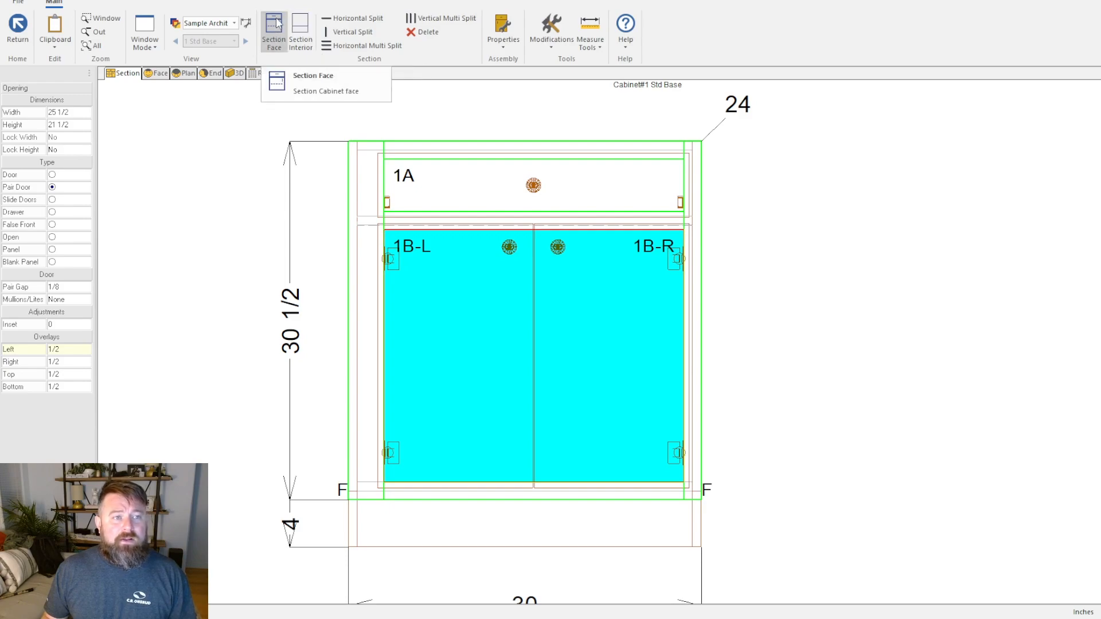
Step: Deselect the lower opening, check the cabinet in the 3D view and return to the section view
{"action": "left_click", "coordinate": [17, 34]}
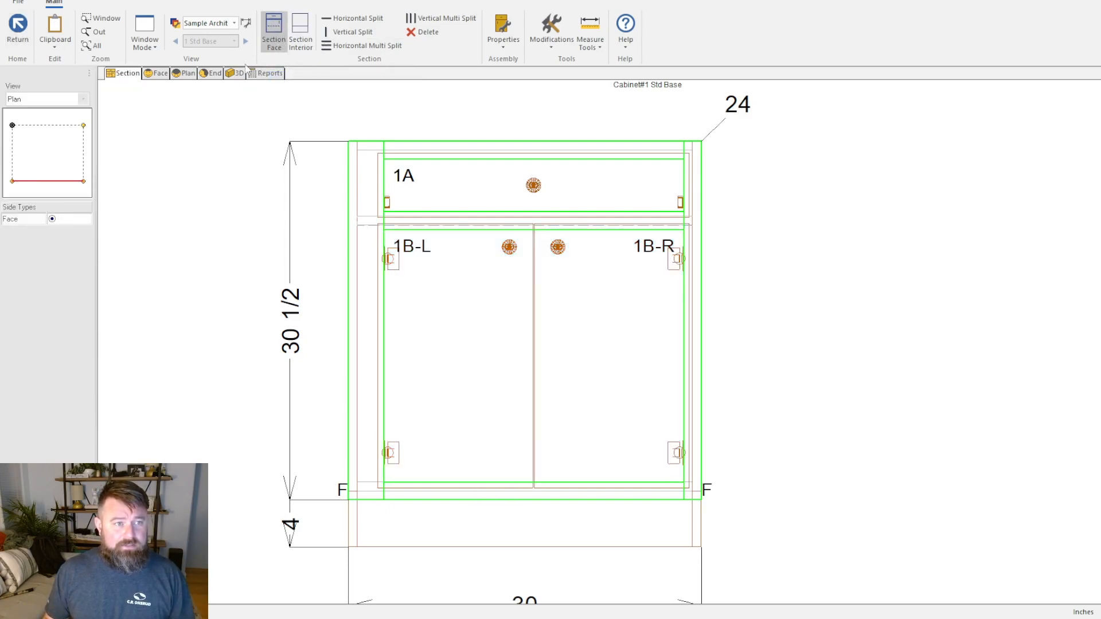
{"action": "left_click", "coordinate": [235, 73]}
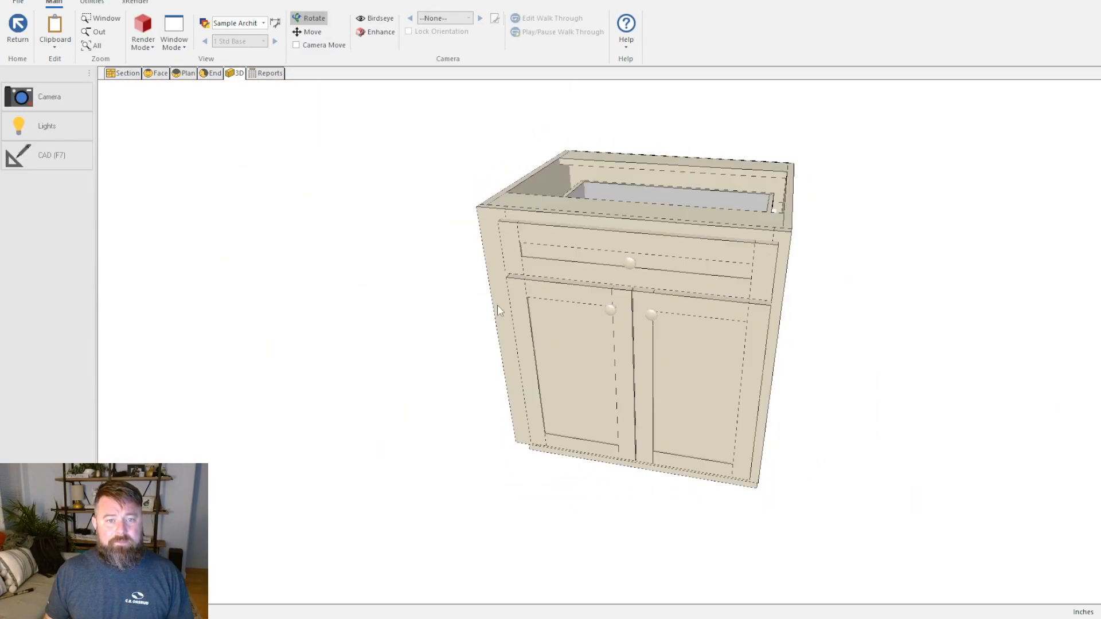
{"action": "left_click", "coordinate": [127, 74]}
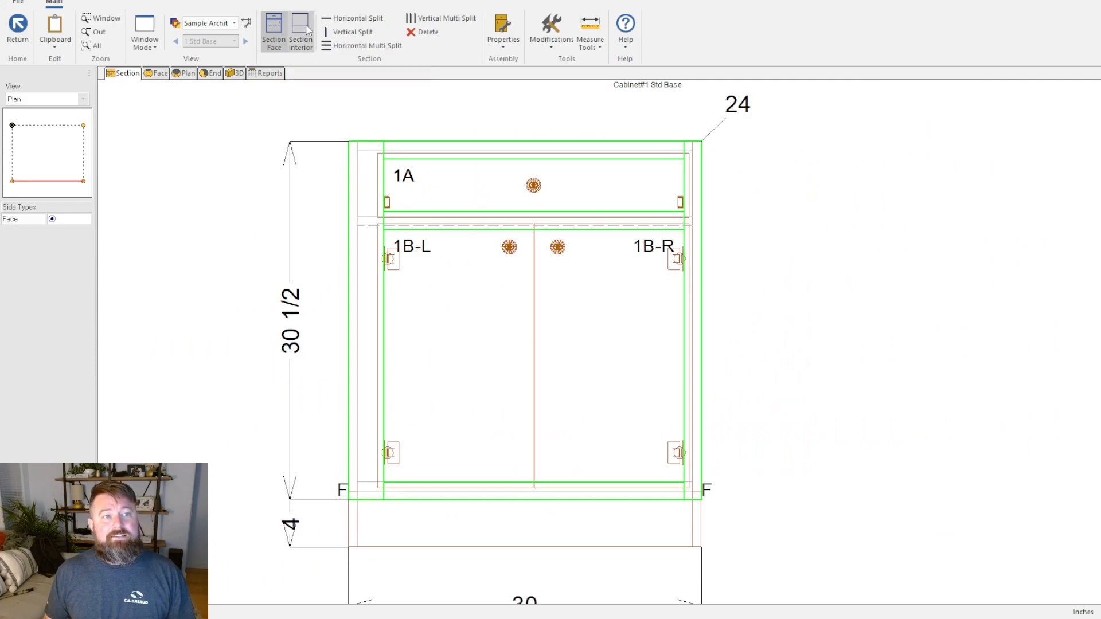
Step: Switch to the interior sections and split the lower interior opening horizontally to add a shelf
{"action": "left_click", "coordinate": [300, 32]}
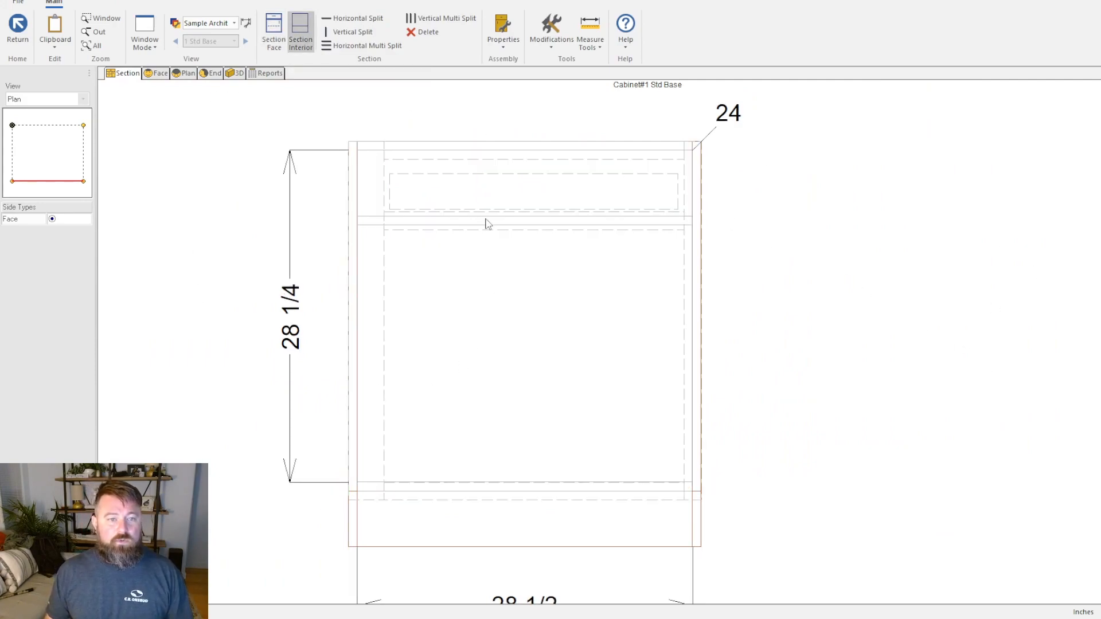
{"action": "left_click", "coordinate": [239, 74]}
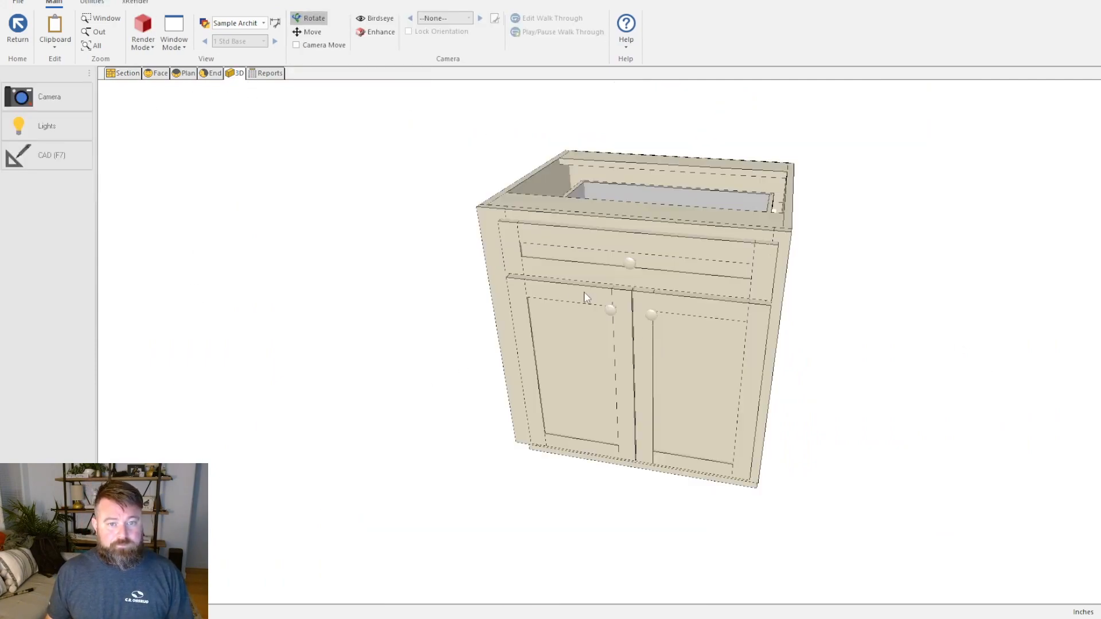
{"action": "left_click", "coordinate": [111, 75]}
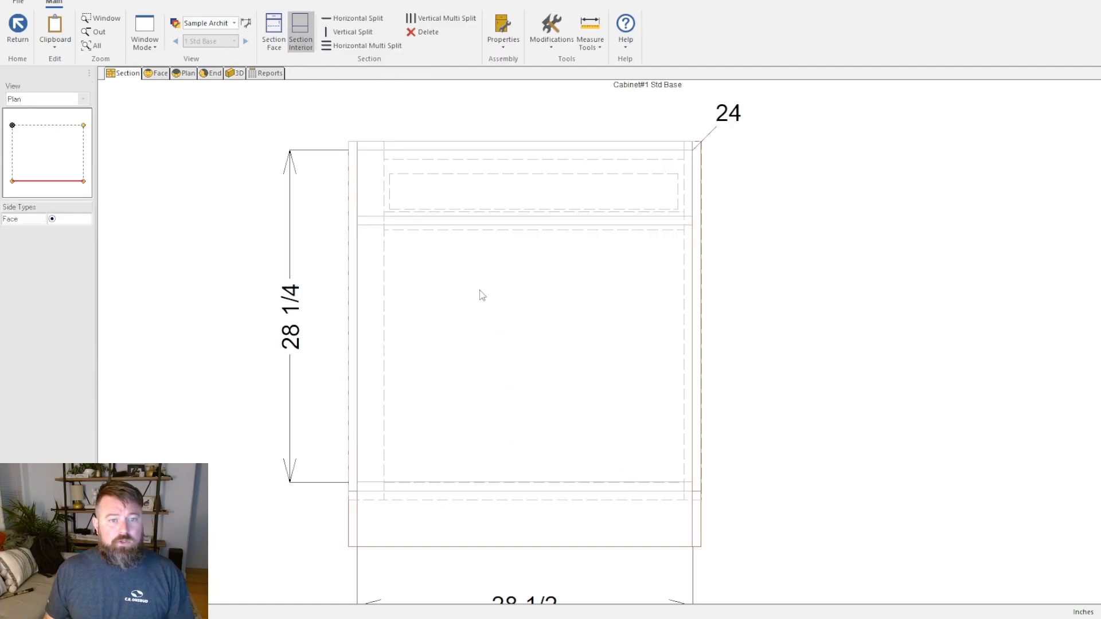
{"action": "left_click", "coordinate": [567, 414]}
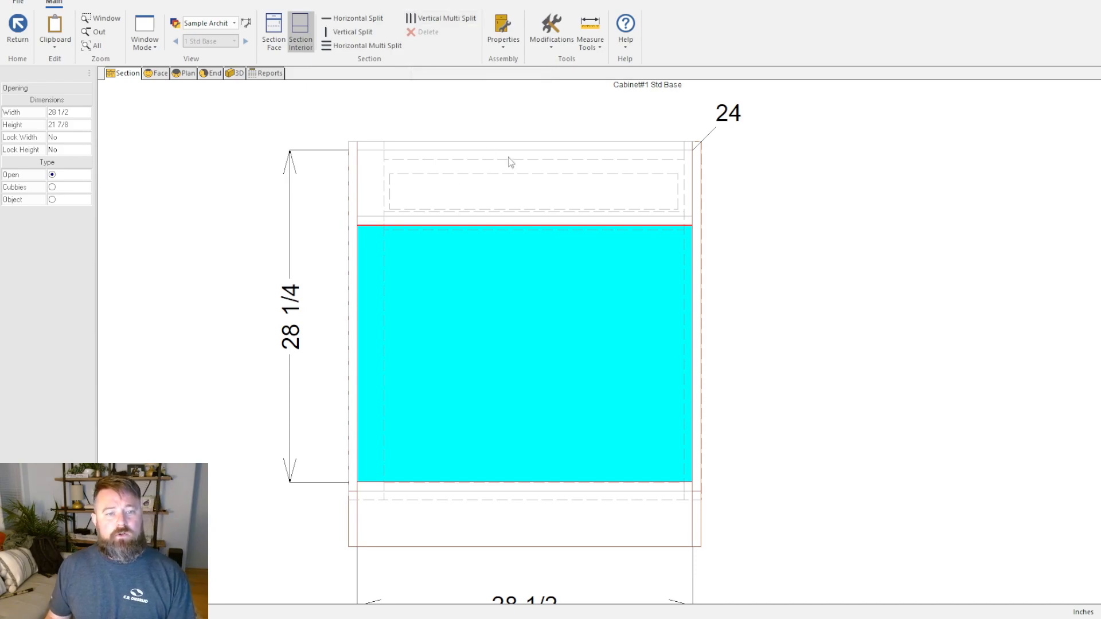
{"action": "left_click", "coordinate": [360, 21]}
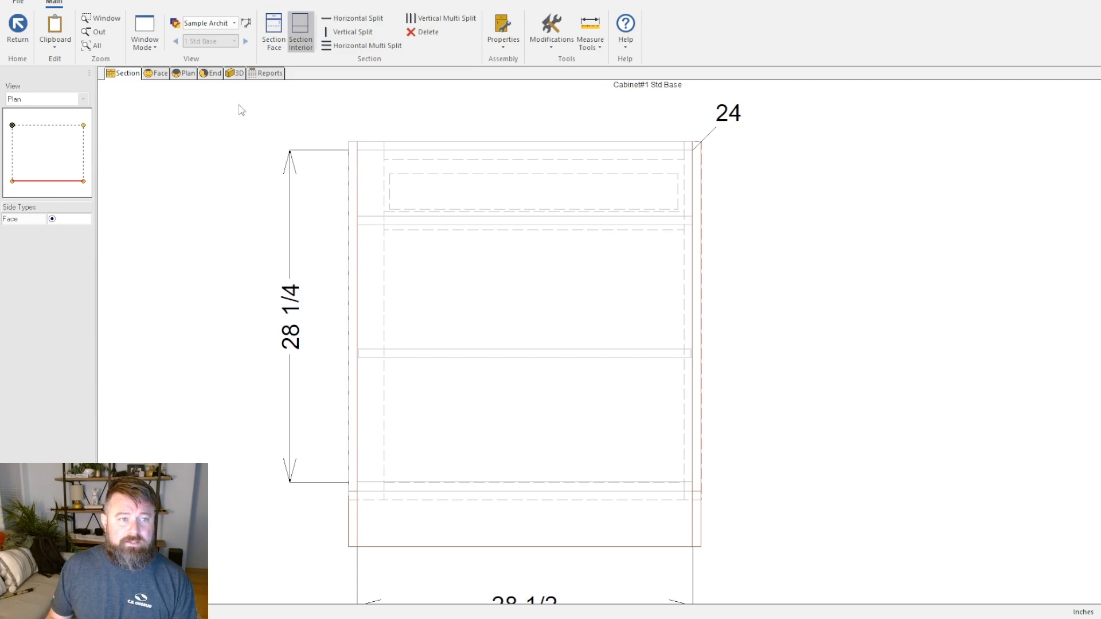
Step: Examine the new shelf's depth and shelf-pin holes in the end view and return to the section view
{"action": "left_click", "coordinate": [489, 355]}
{"action": "left_click", "coordinate": [210, 73]}
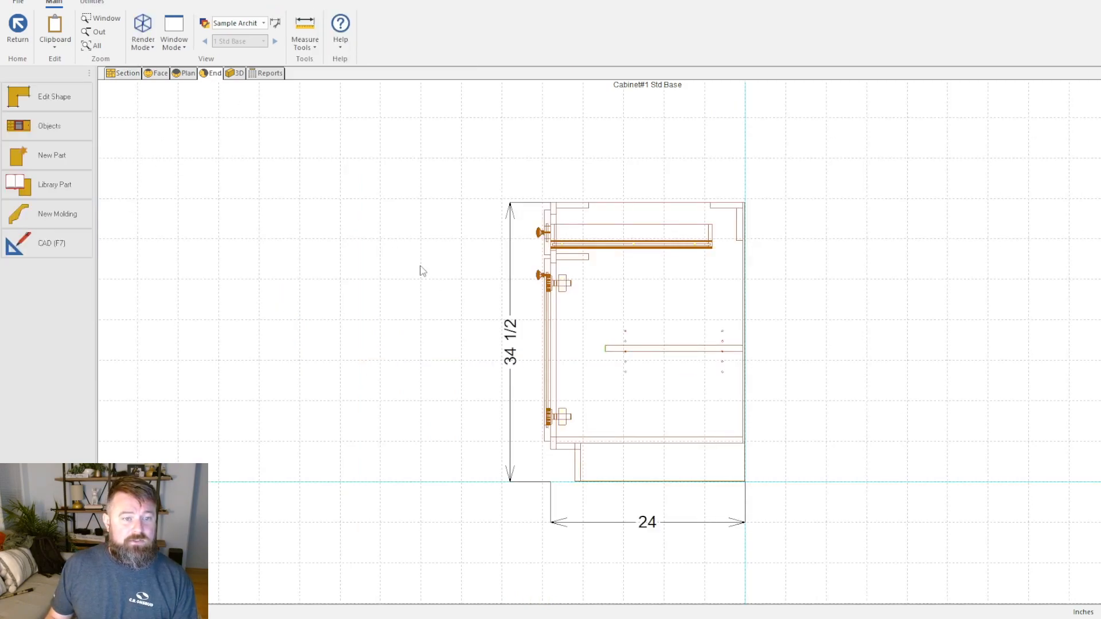
{"action": "scroll", "coordinate": [680, 360], "scroll_direction": "up", "scroll_amount": 3}
{"action": "scroll", "coordinate": [668, 373], "scroll_direction": "down", "scroll_amount": 1}
{"action": "scroll", "coordinate": [666, 383], "scroll_direction": "up", "scroll_amount": 3}
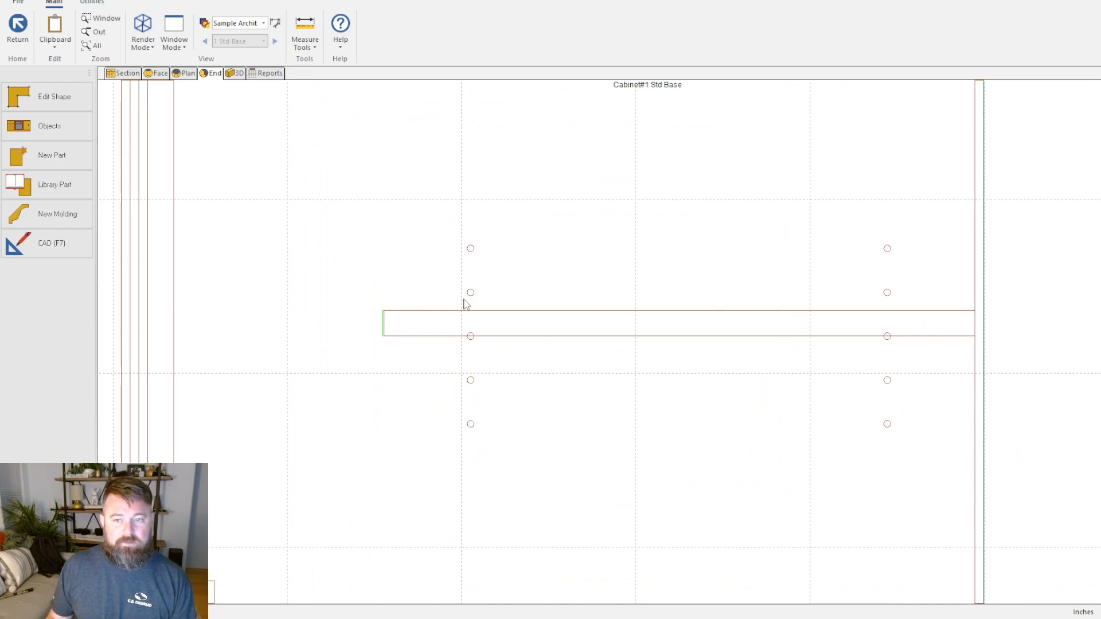
{"action": "scroll", "coordinate": [895, 242], "scroll_direction": "down", "scroll_amount": 3}
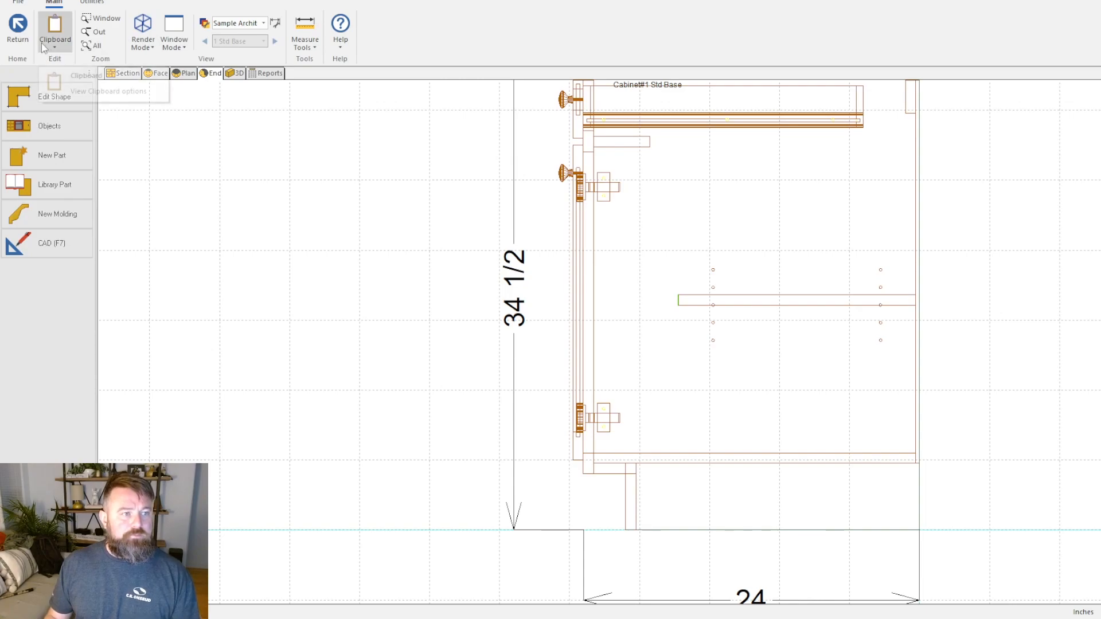
{"action": "left_click", "coordinate": [121, 73]}
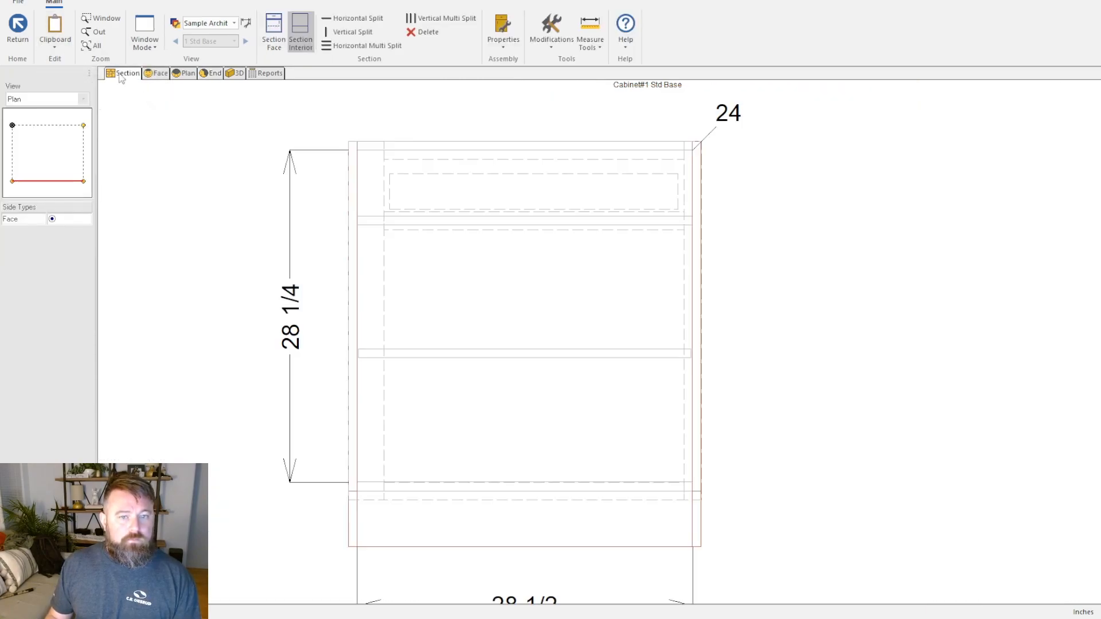
Step: Select the interior shelf, try the fixed and roll-out types, and set its type to Adjustable Shelf
{"action": "left_click", "coordinate": [480, 354]}
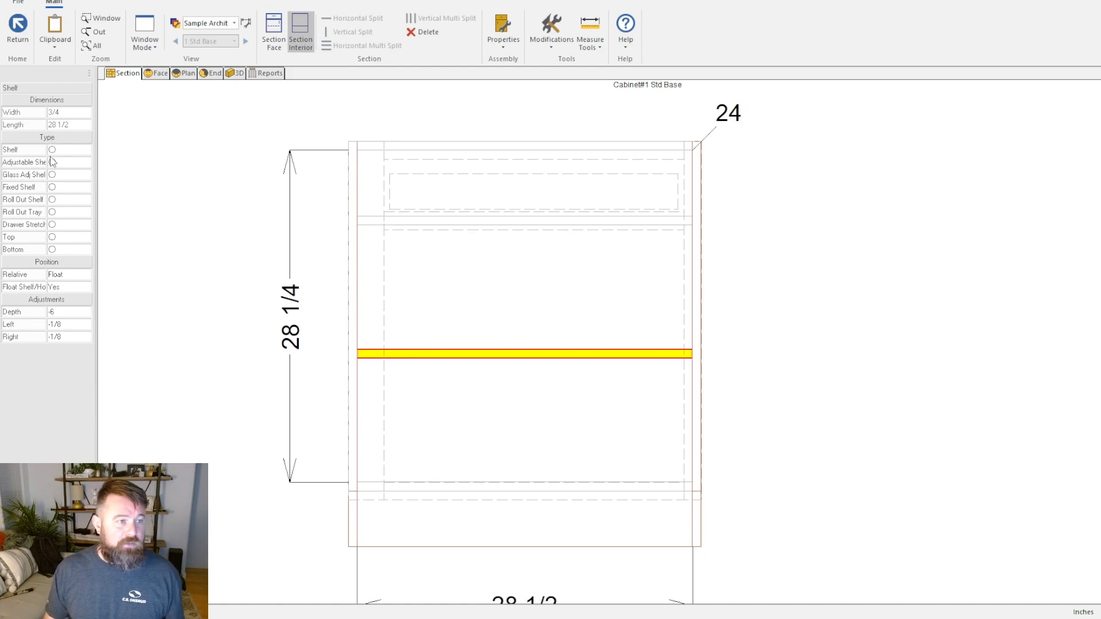
{"action": "left_click_drag", "start_coordinate": [51, 160], "coordinate": [64, 161]}
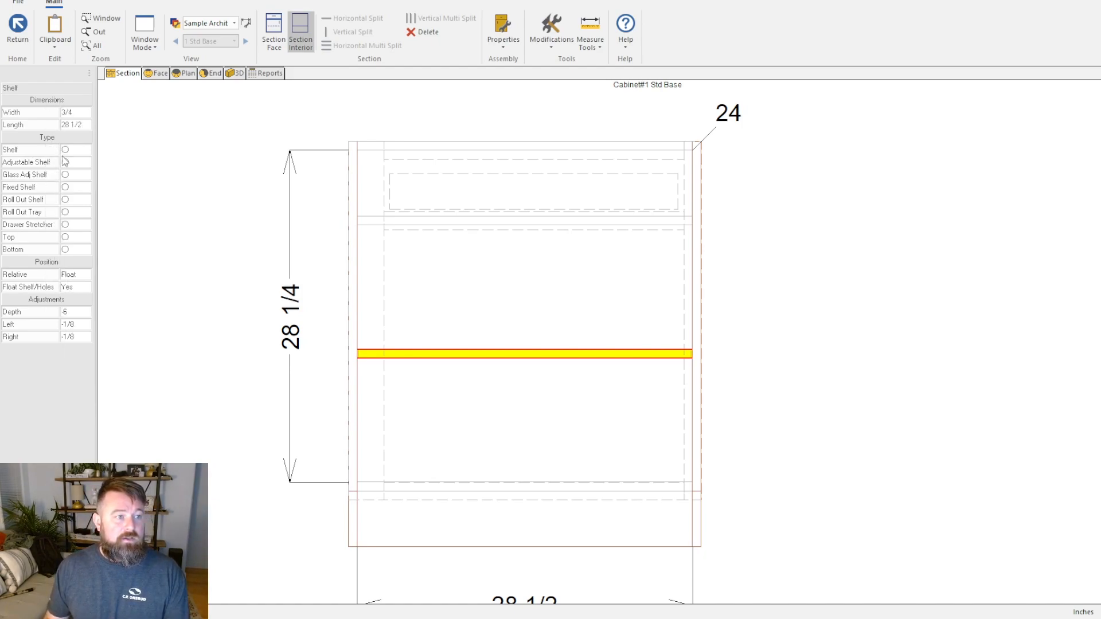
{"action": "left_click", "coordinate": [65, 187]}
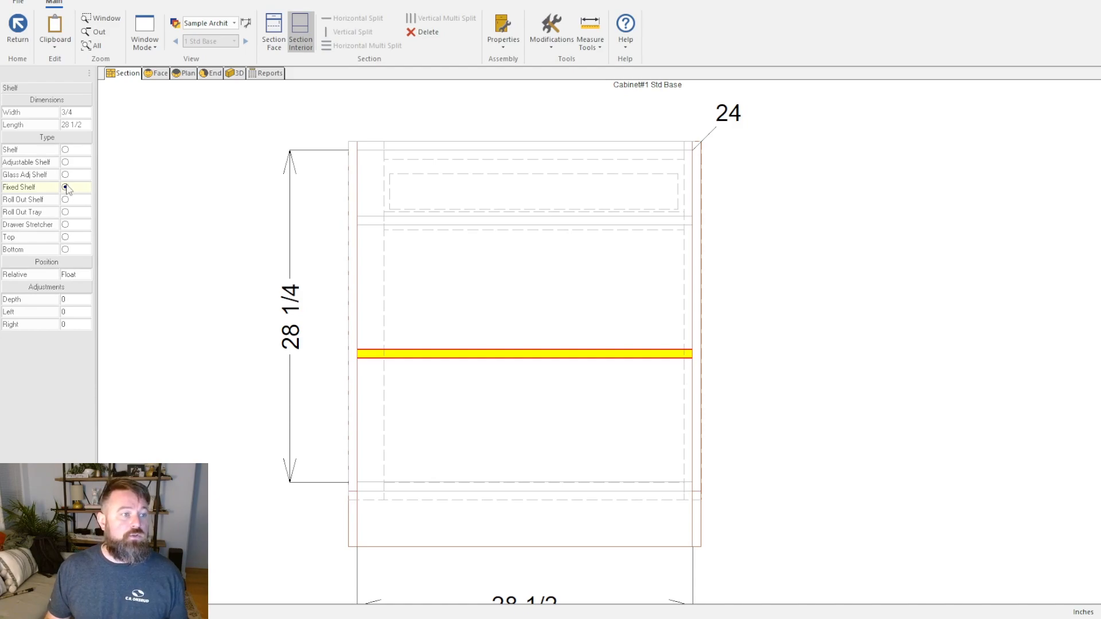
{"action": "left_click", "coordinate": [65, 162]}
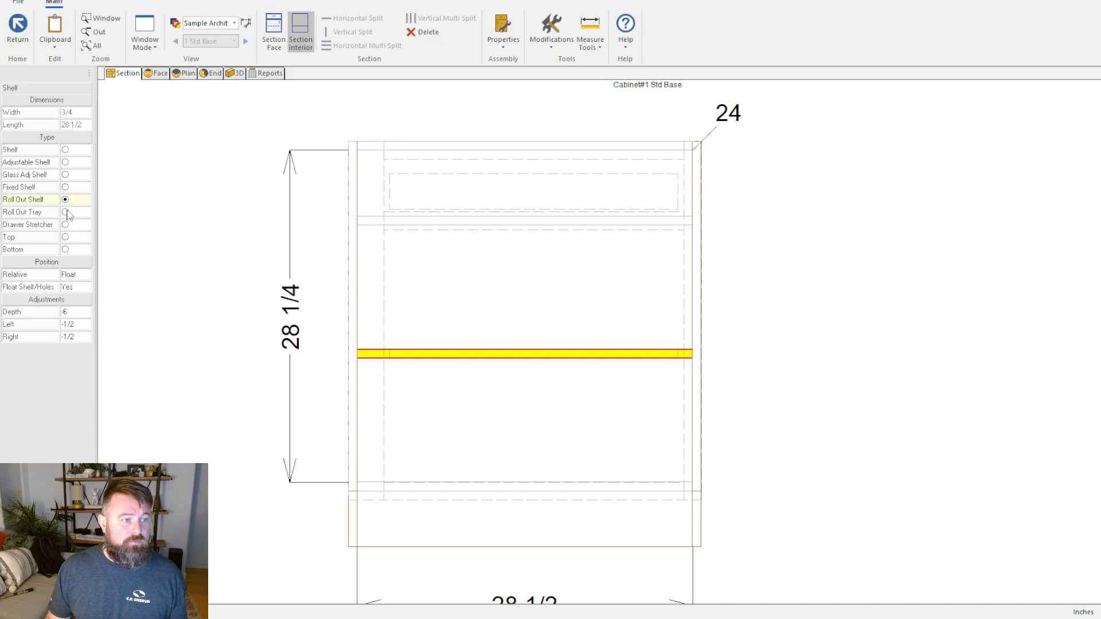
{"action": "left_click", "coordinate": [66, 213]}
{"action": "left_click", "coordinate": [65, 200]}
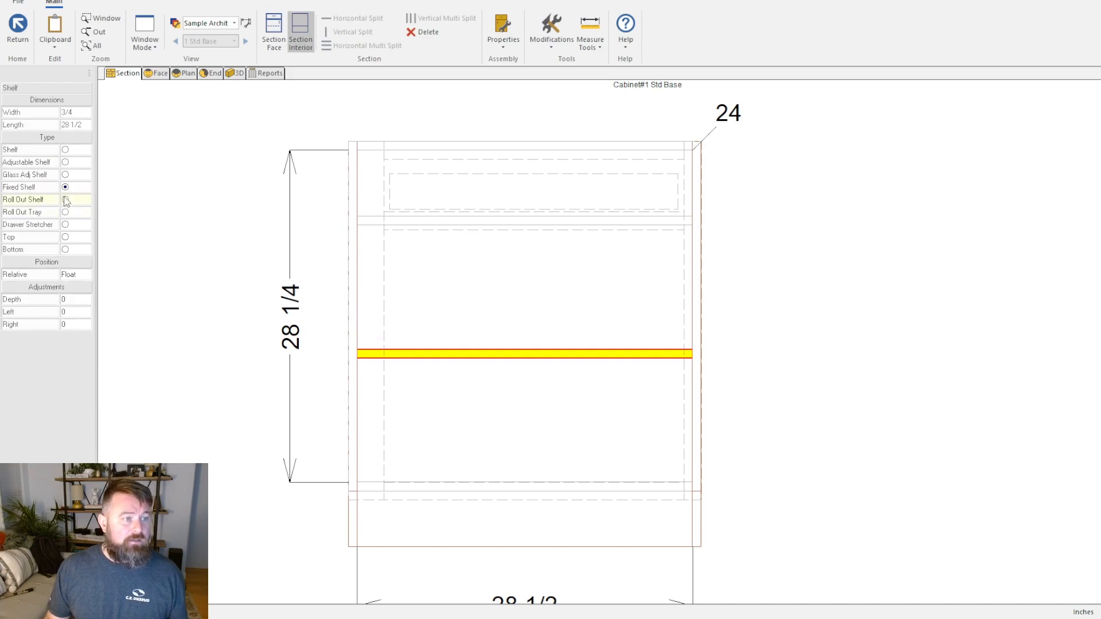
{"action": "left_click", "coordinate": [65, 163]}
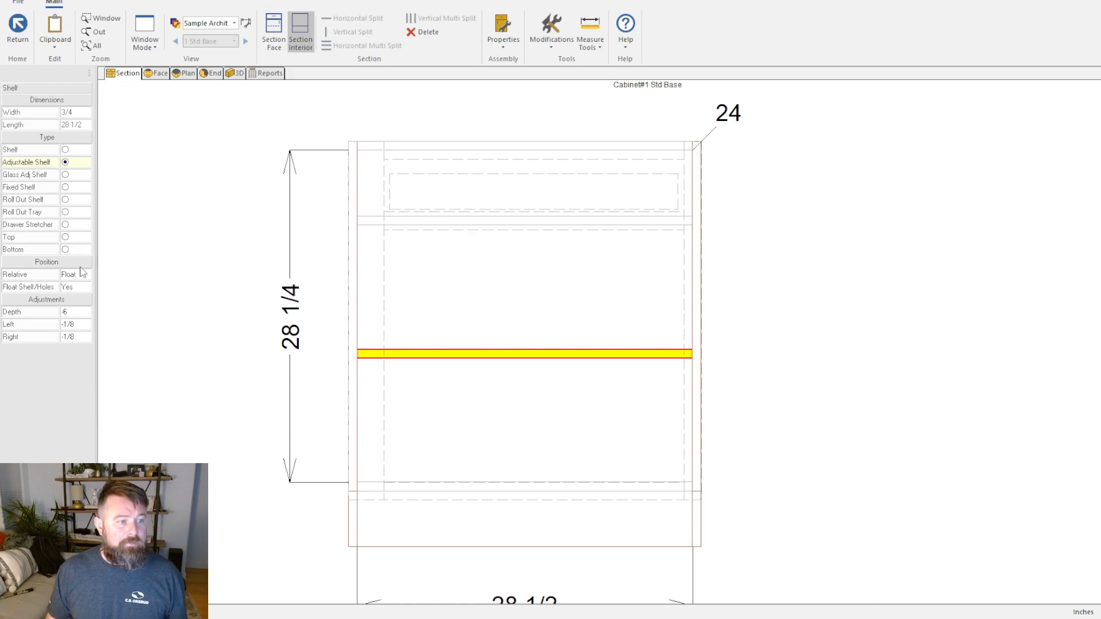
Step: Set the adjustable shelf's Float Shelf/Holes option to No
{"action": "left_click", "coordinate": [78, 288]}
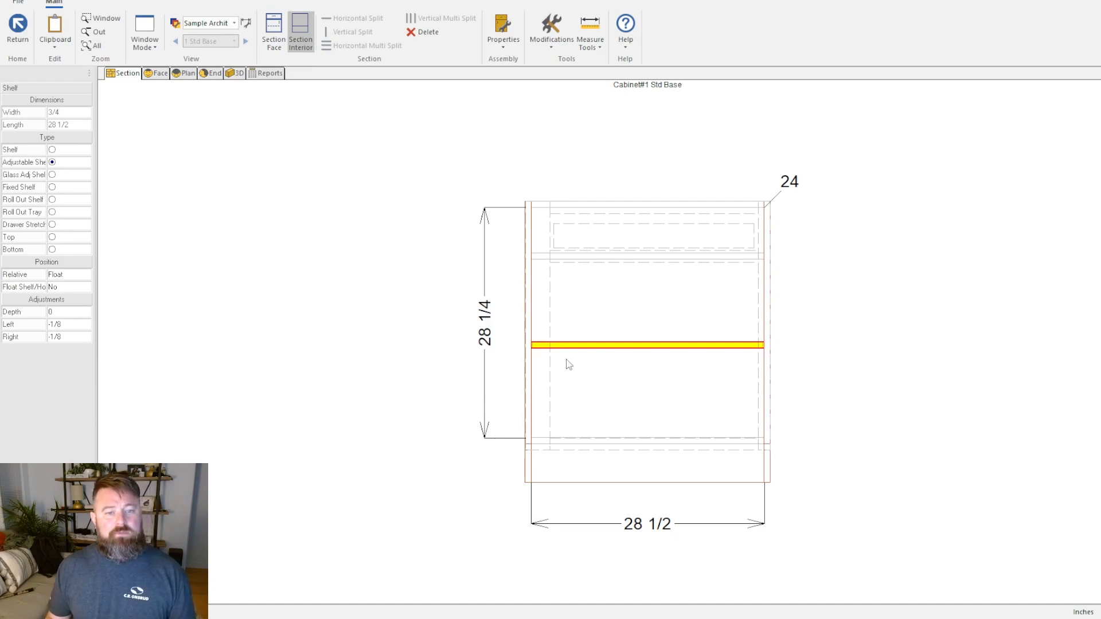
{"action": "scroll", "coordinate": [574, 418], "scroll_direction": "down", "scroll_amount": 1}
{"action": "scroll", "coordinate": [622, 398], "scroll_direction": "up", "scroll_amount": 4}
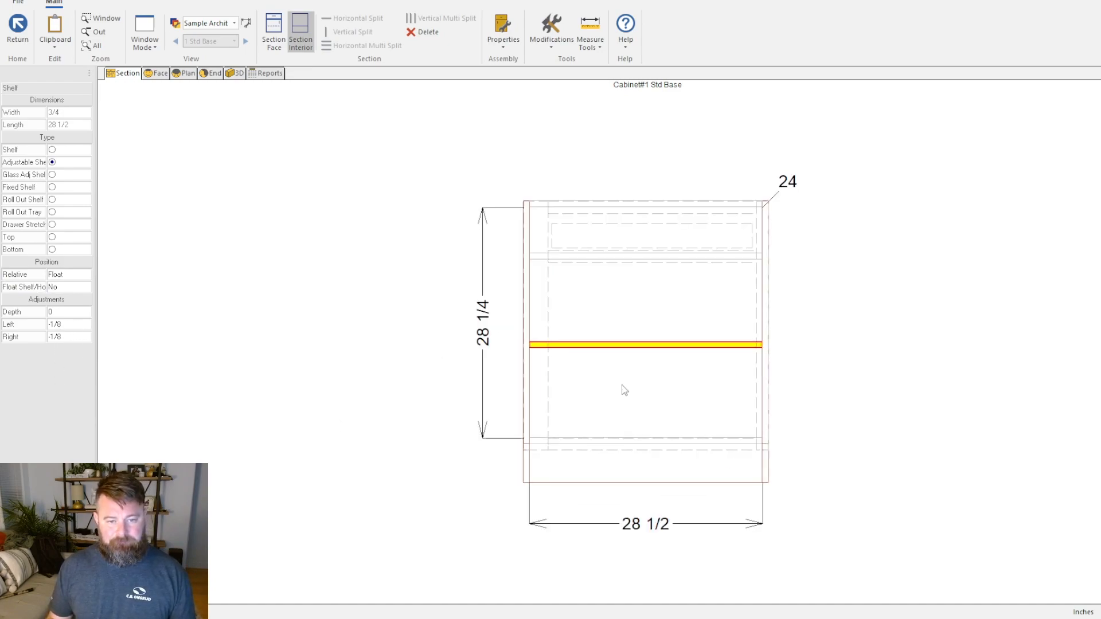
{"action": "scroll", "coordinate": [483, 347], "scroll_direction": "up", "scroll_amount": 2}
{"action": "scroll", "coordinate": [408, 371], "scroll_direction": "down", "scroll_amount": 1}
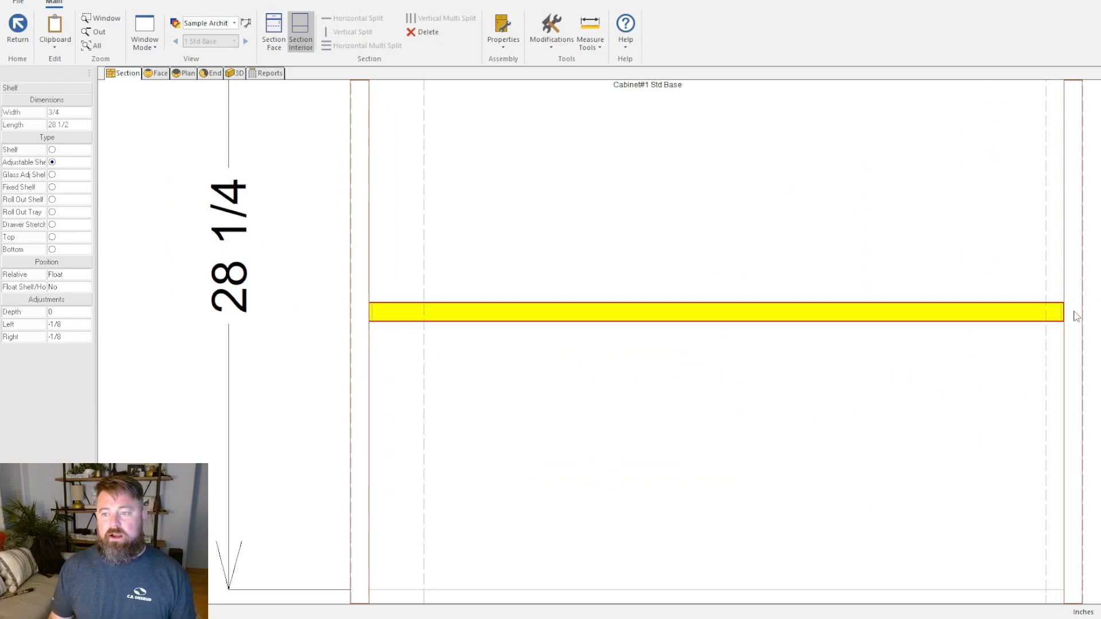
Step: Examine the adjustable shelf's depth adjustment and its extent in the end view, ending back in the section view
{"action": "left_click", "coordinate": [61, 311]}
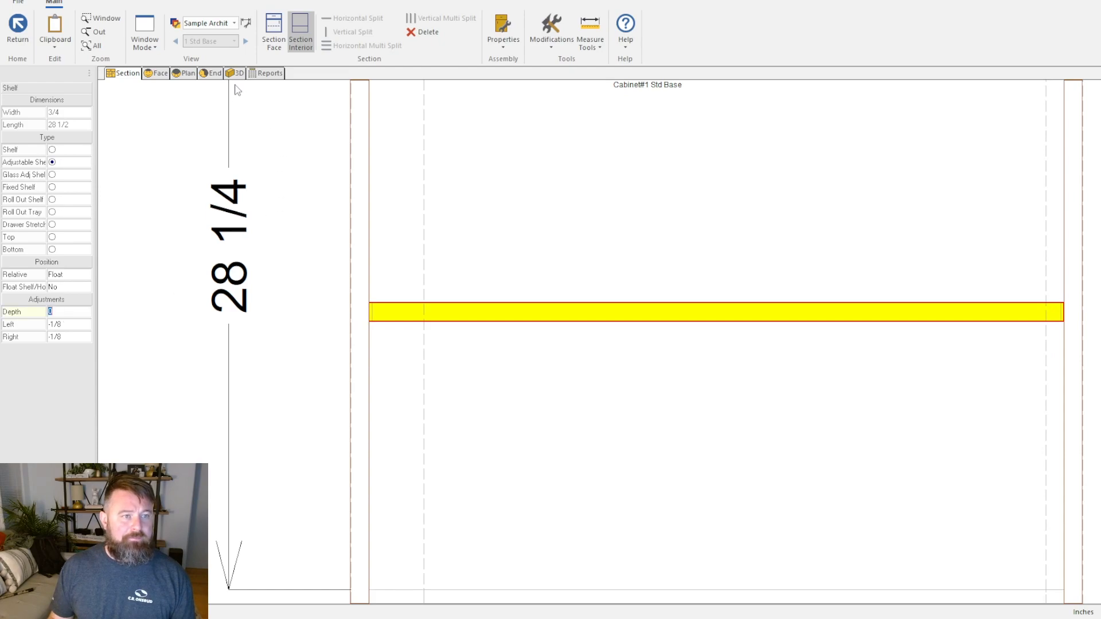
{"action": "left_click", "coordinate": [211, 73]}
{"action": "scroll", "coordinate": [633, 375], "scroll_direction": "up", "scroll_amount": 4}
{"action": "scroll", "coordinate": [592, 310], "scroll_direction": "down", "scroll_amount": 1}
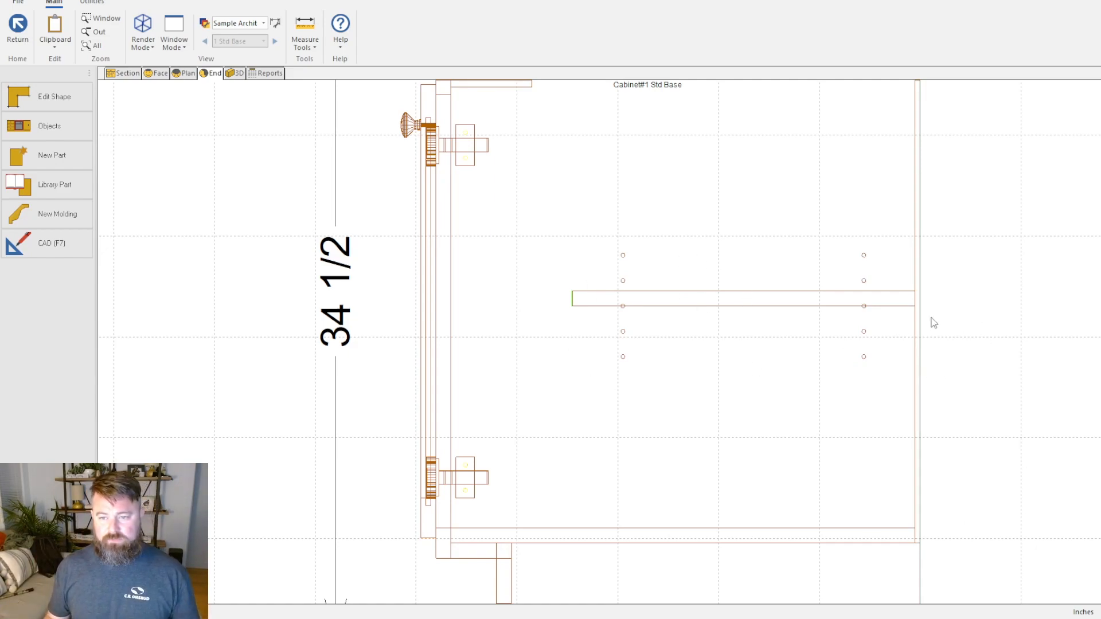
{"action": "left_click", "coordinate": [125, 73]}
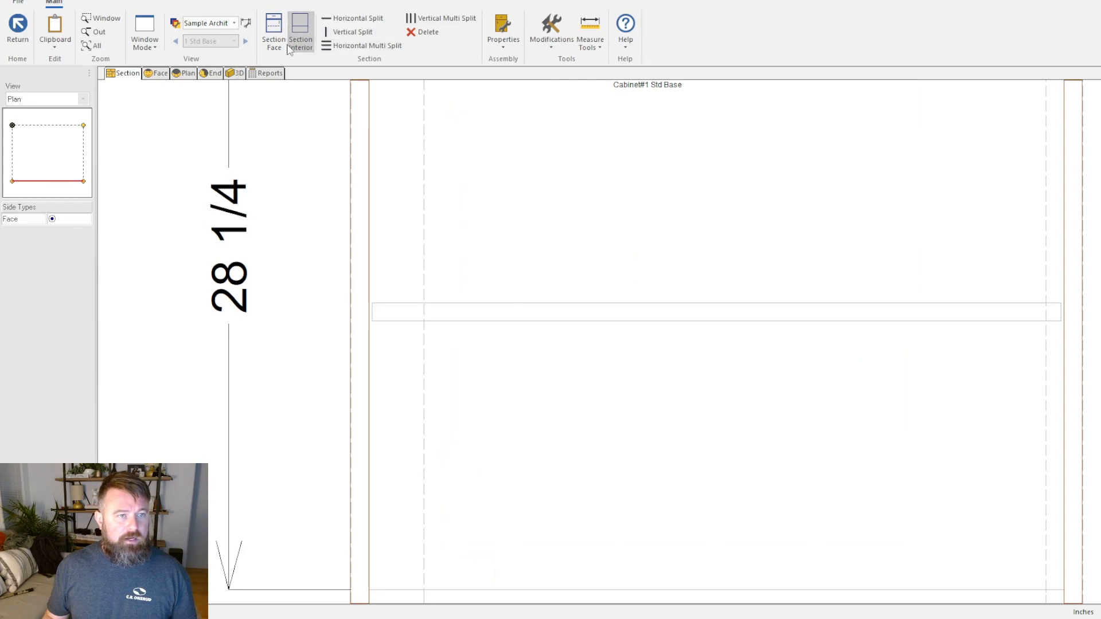
Step: Set the adjustable shelf's depth adjustment to 5 and check the shelf in the end view
{"action": "left_click", "coordinate": [493, 313]}
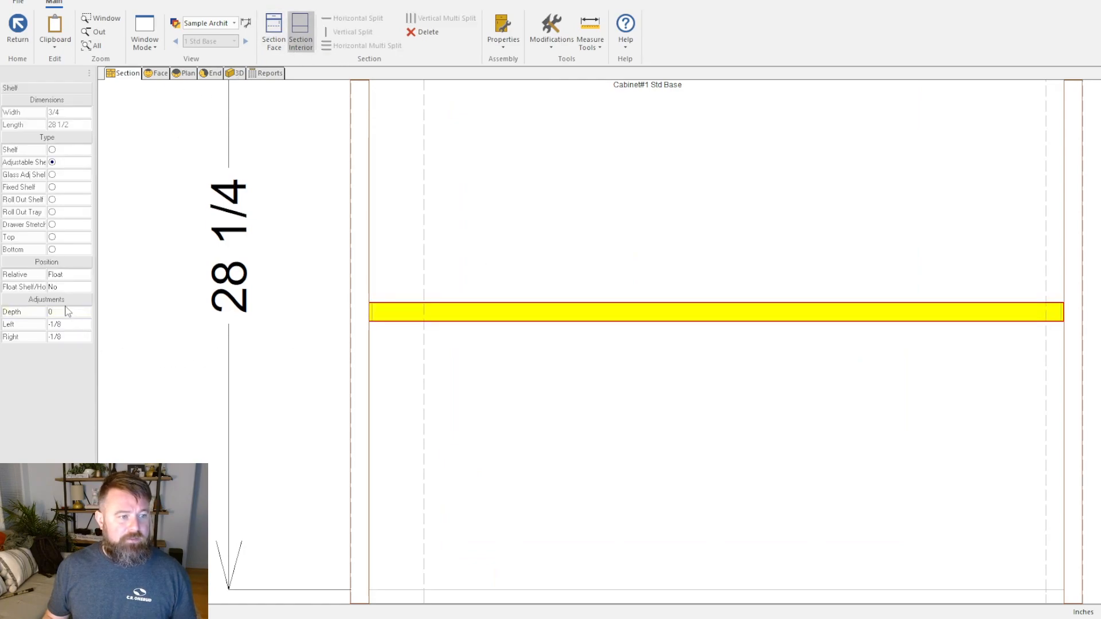
{"action": "type", "text": "-"}
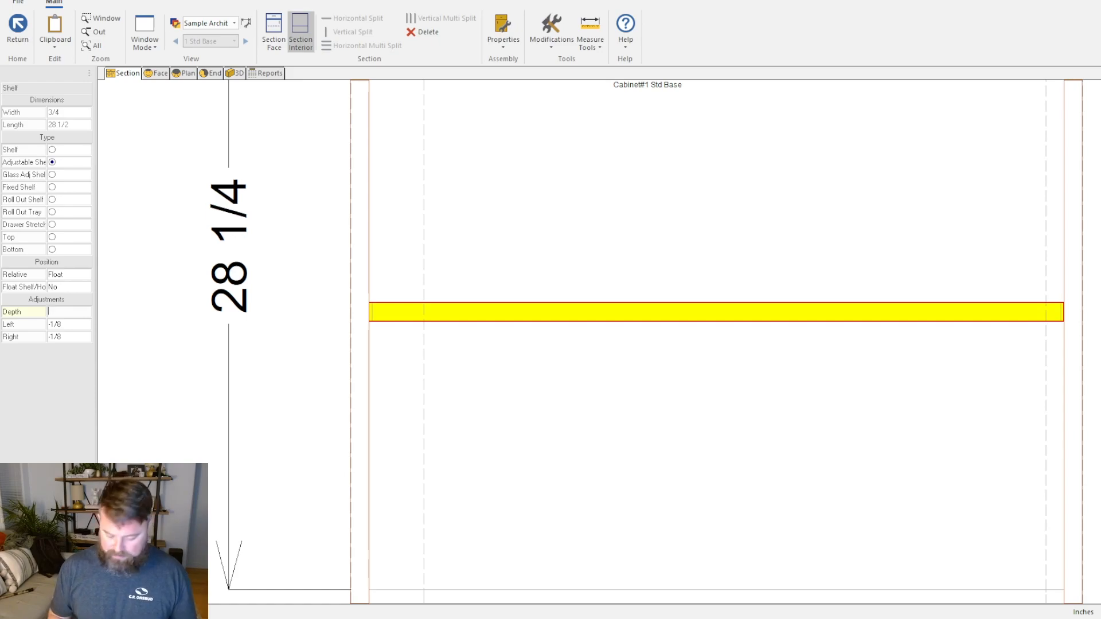
{"action": "key", "text": "Return"}
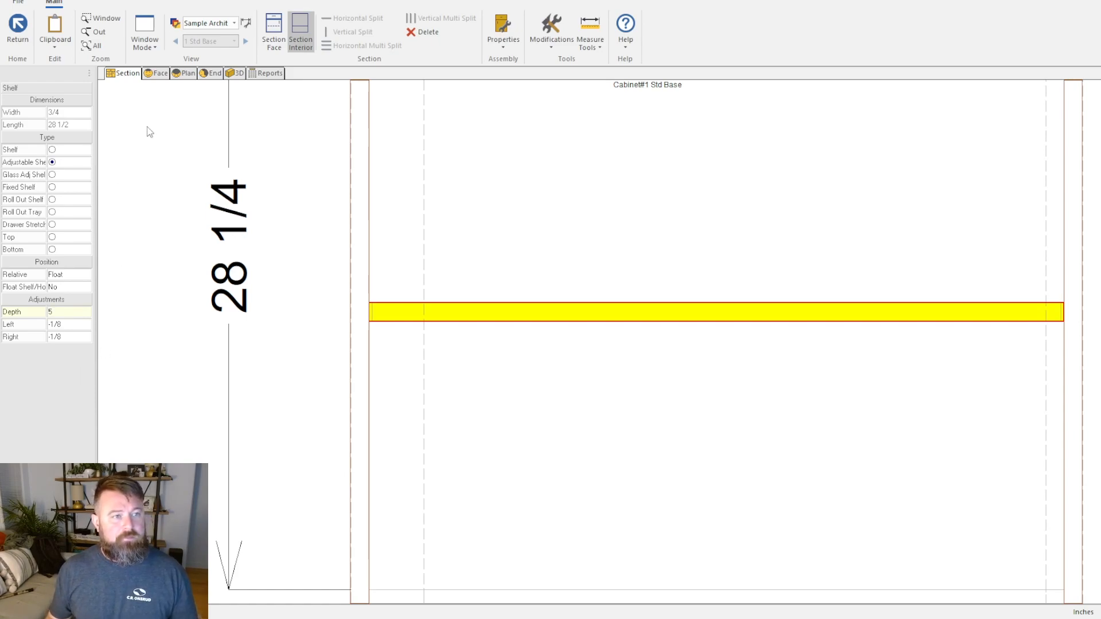
{"action": "left_click", "coordinate": [210, 73]}
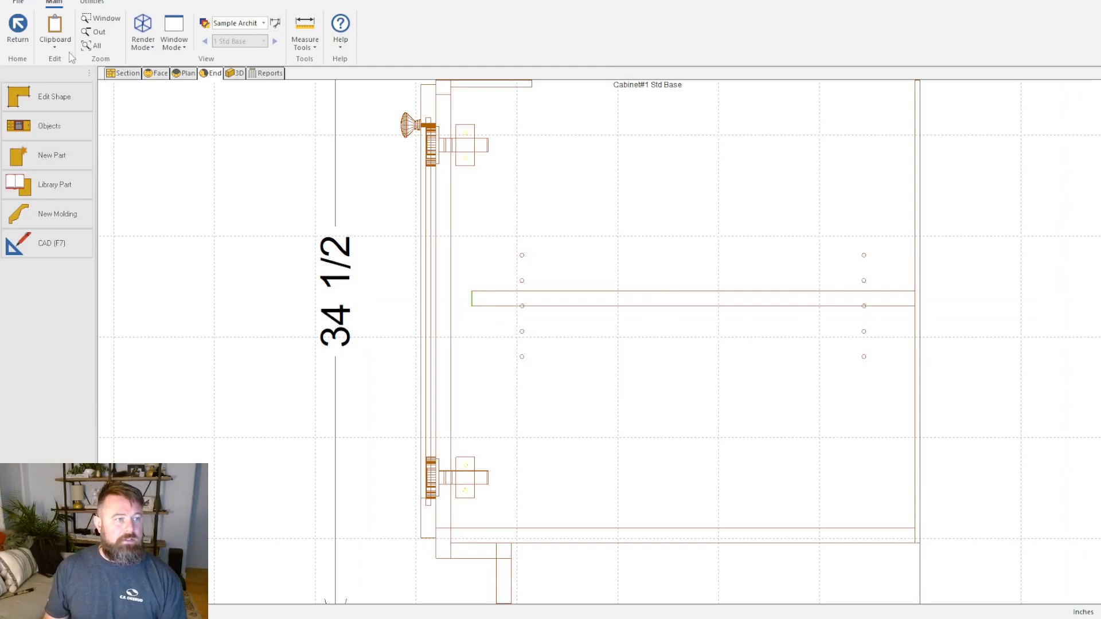
{"action": "left_click", "coordinate": [18, 26]}
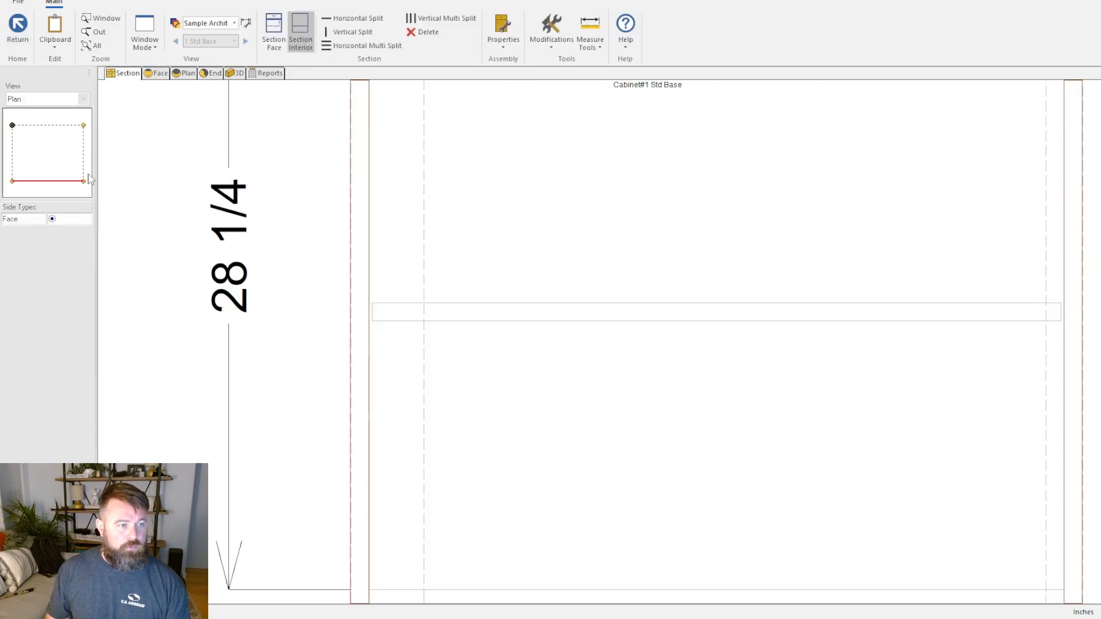
Step: Reselect the shelf in the section view and set its depth adjustment back to 0
{"action": "left_click", "coordinate": [555, 318]}
{"action": "left_click", "coordinate": [62, 314]}
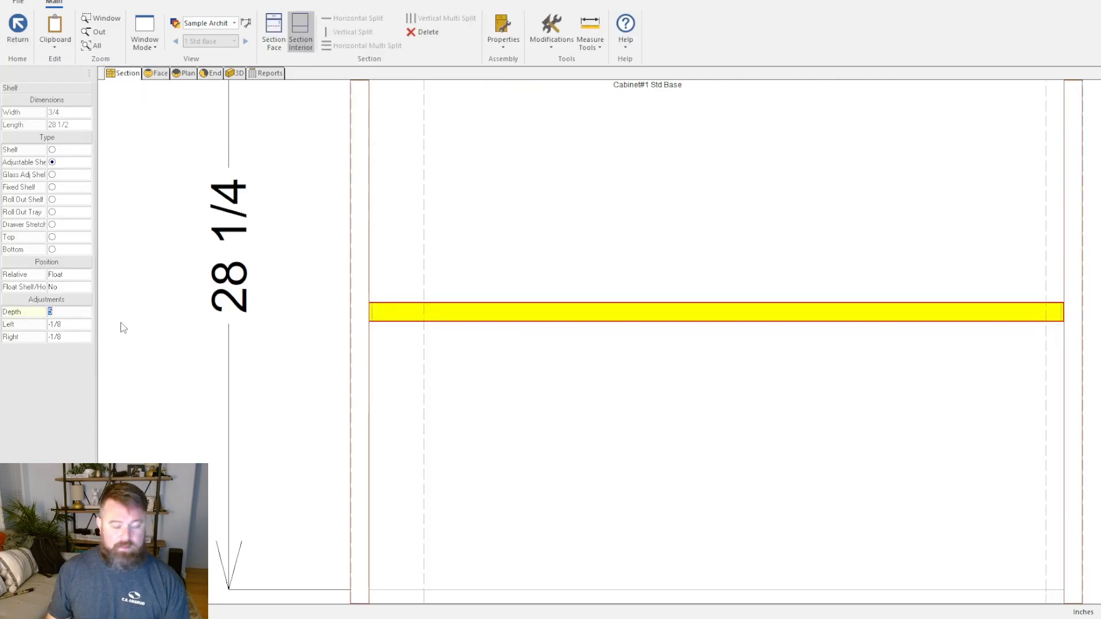
{"action": "scroll", "coordinate": [721, 409], "scroll_direction": "down", "scroll_amount": 3}
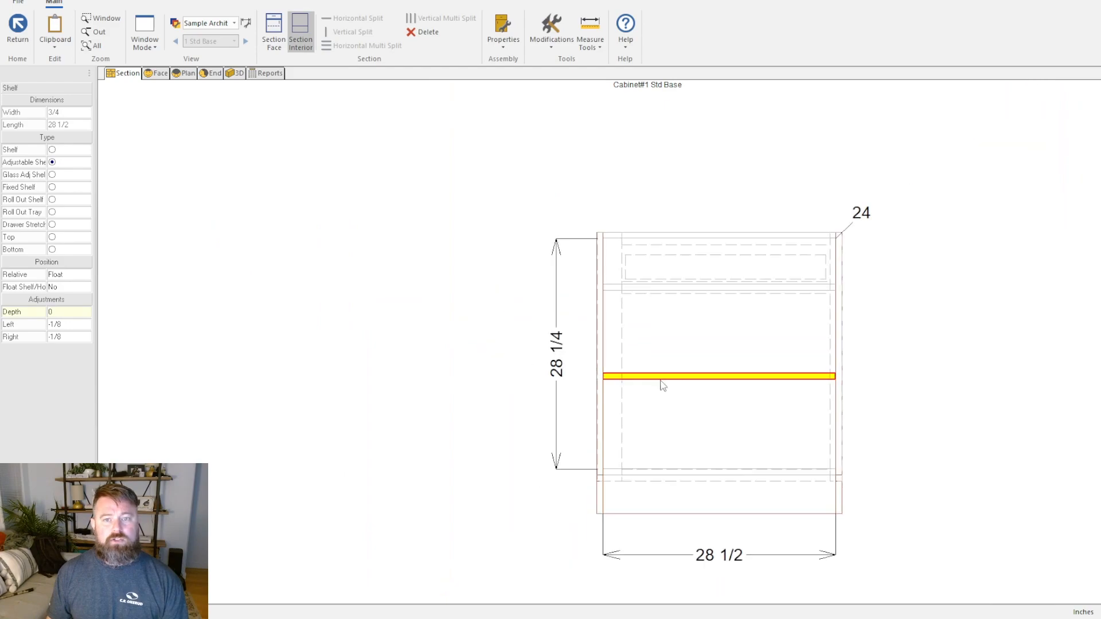
Step: Split the interior opening below the shelf vertically to add a partition, and show the cabinet in 3D
{"action": "scroll", "coordinate": [658, 384], "scroll_direction": "up", "scroll_amount": 1}
{"action": "scroll", "coordinate": [755, 359], "scroll_direction": "up", "scroll_amount": 1}
{"action": "scroll", "coordinate": [634, 398], "scroll_direction": "up", "scroll_amount": 1}
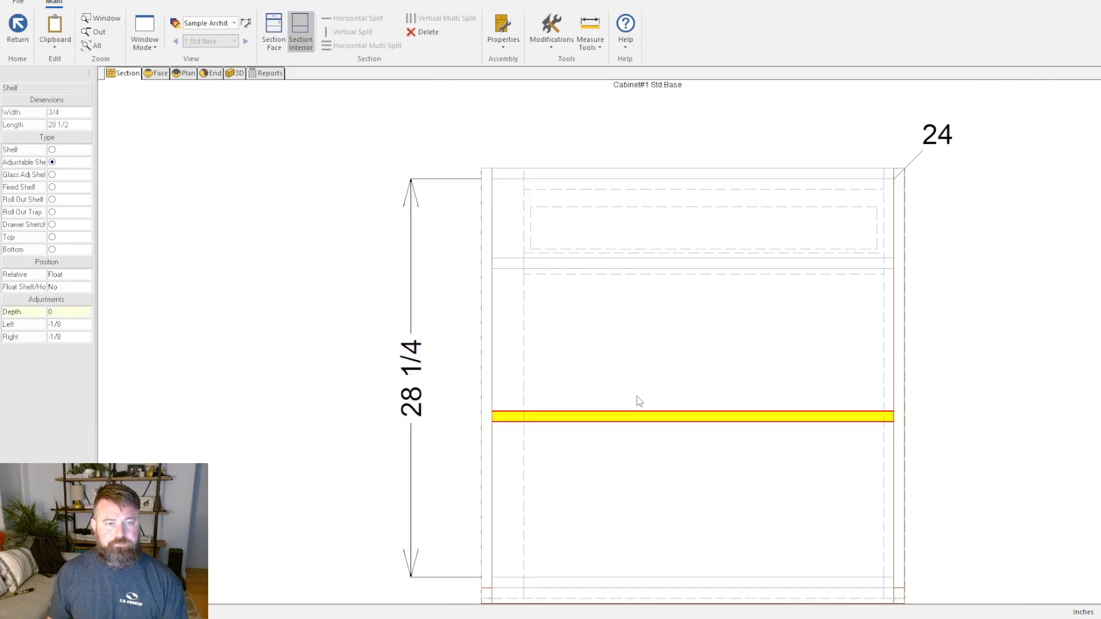
{"action": "scroll", "coordinate": [630, 310], "scroll_direction": "up", "scroll_amount": 1}
{"action": "left_click", "coordinate": [614, 405]}
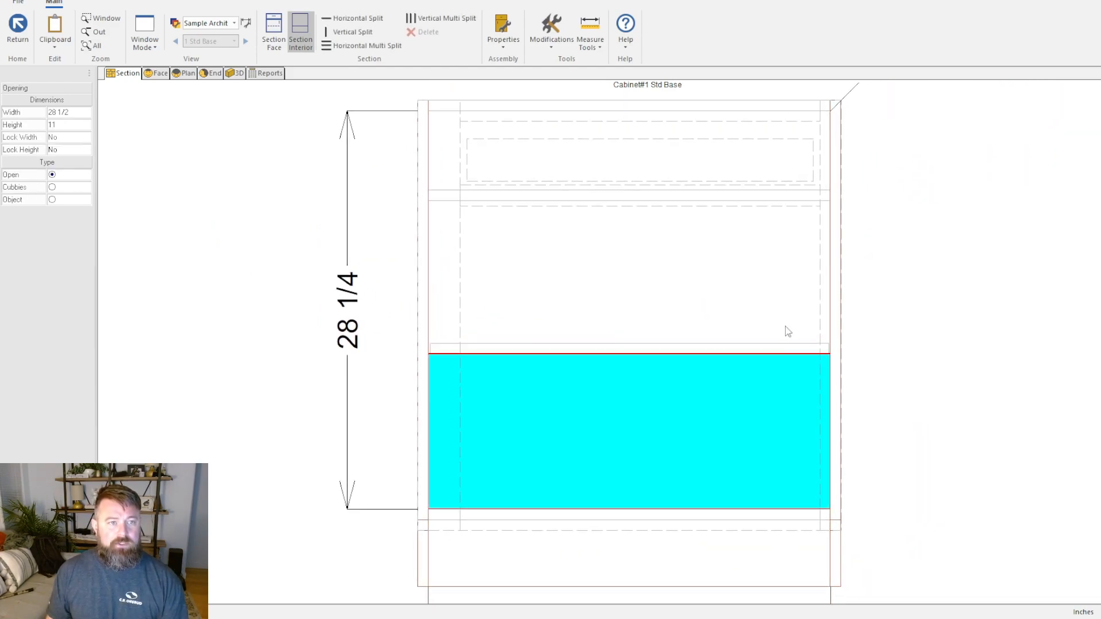
{"action": "left_click", "coordinate": [351, 32]}
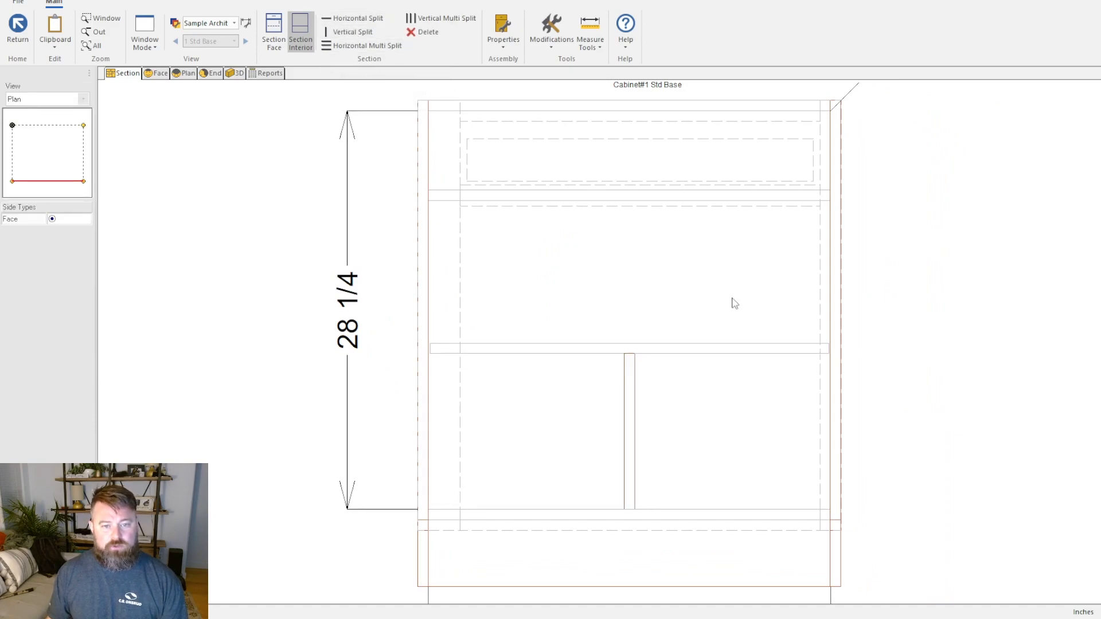
{"action": "left_click", "coordinate": [235, 73]}
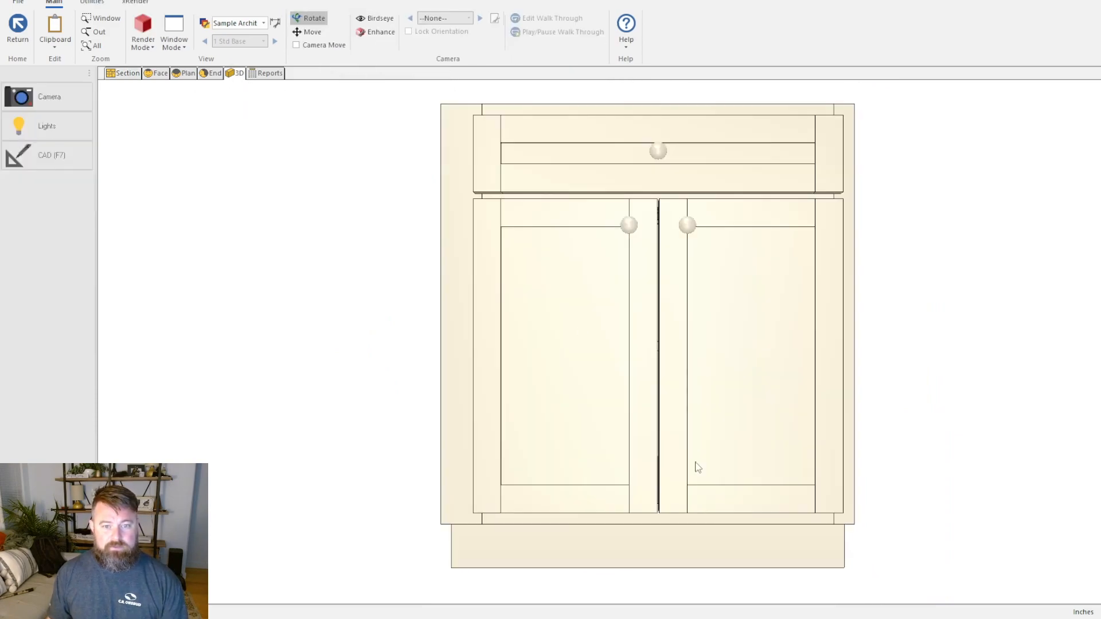
Step: Return to the face sections and delete the pair doors from the lower opening
{"action": "left_click", "coordinate": [126, 73]}
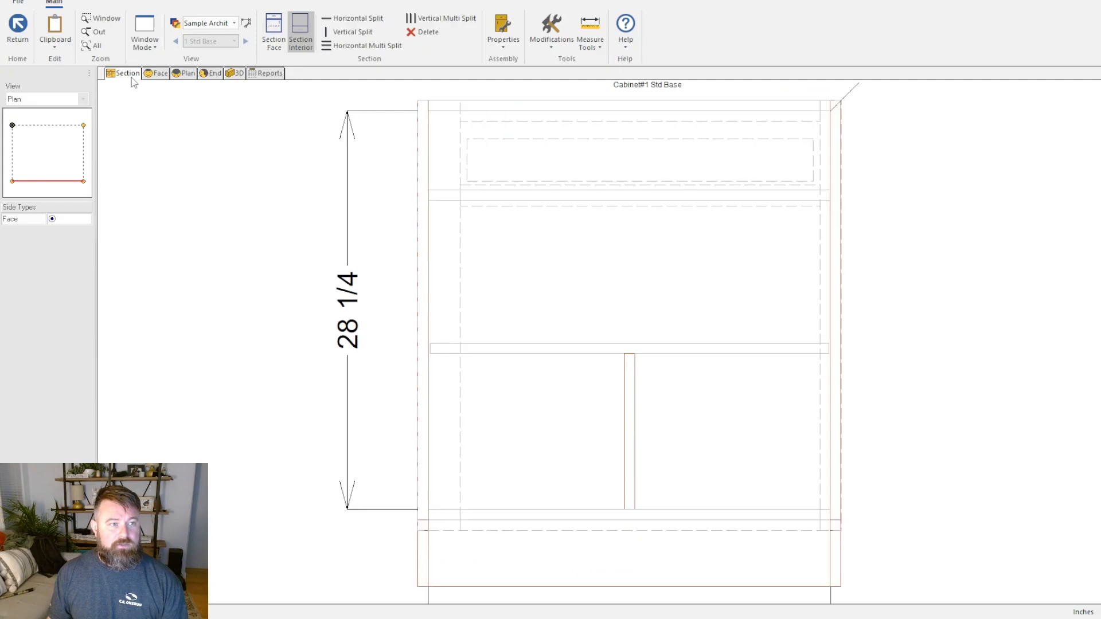
{"action": "left_click", "coordinate": [274, 32]}
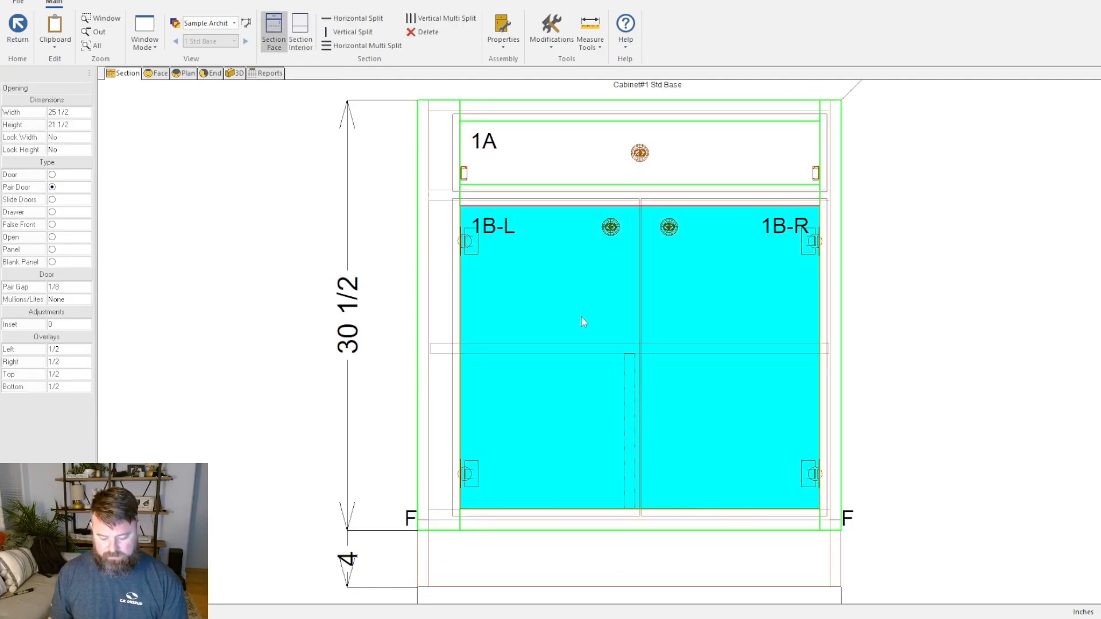
{"action": "key", "text": "Delete"}
Step: Examine the shelf and vertical partition inside the open cabinet in the 3D view from several angles
{"action": "left_click", "coordinate": [235, 74]}
{"action": "left_click_drag", "start_coordinate": [703, 395], "coordinate": [1066, 423]}
{"action": "left_click_drag", "start_coordinate": [666, 516], "coordinate": [564, 461]}
{"action": "left_click_drag", "start_coordinate": [778, 319], "coordinate": [734, 392]}
{"action": "left_click", "coordinate": [154, 74]}
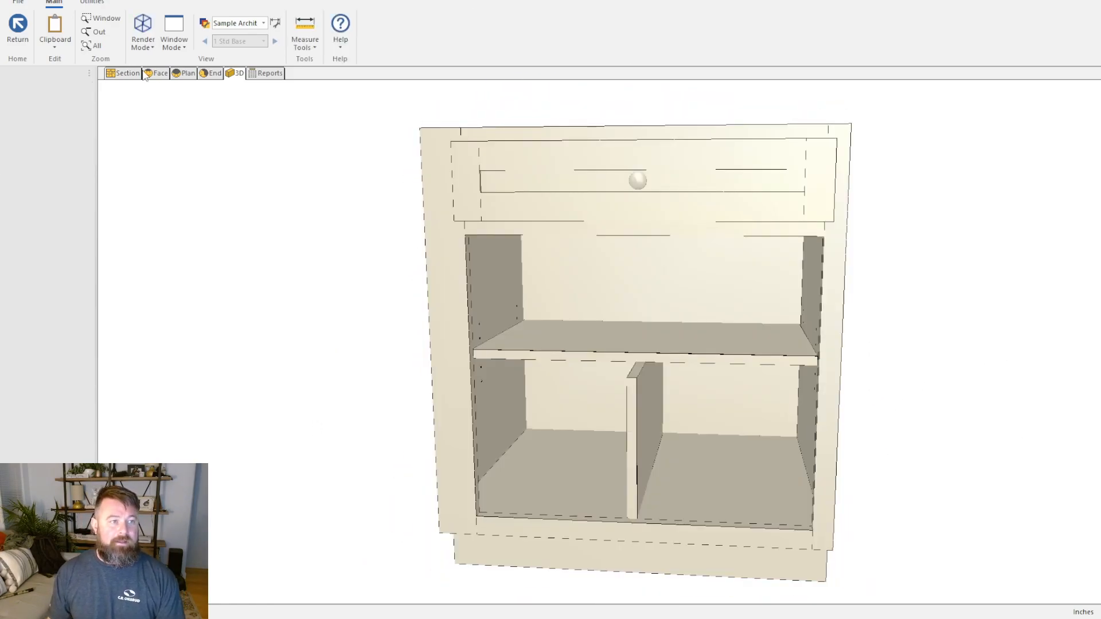
Step: Select the vertical partition in the interior section view and change its type to Double Partition
{"action": "left_click", "coordinate": [126, 75]}
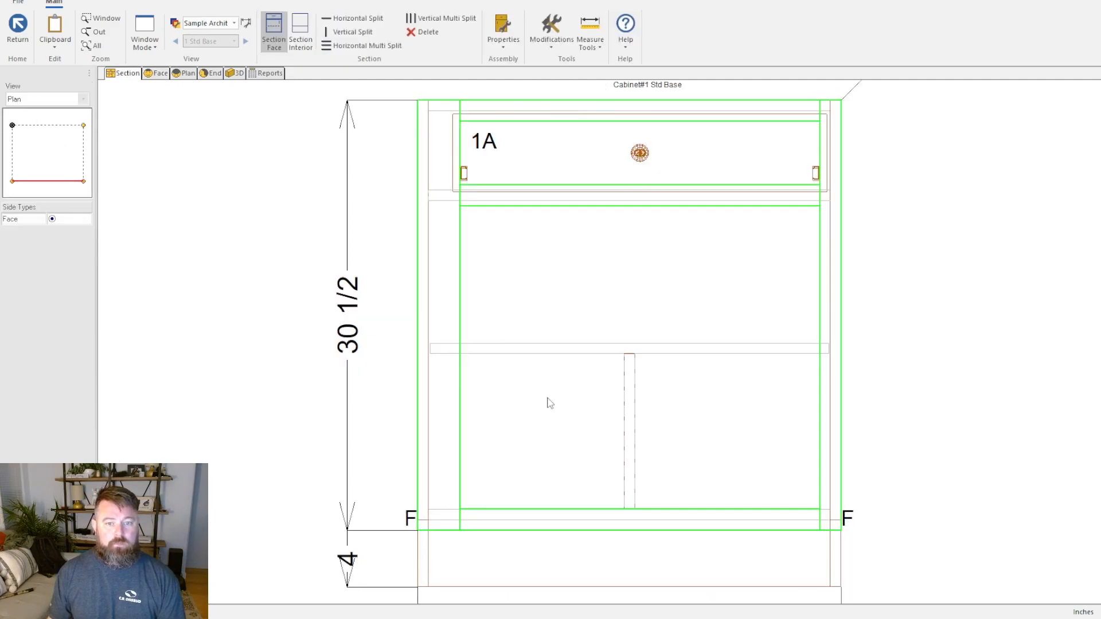
{"action": "left_click", "coordinate": [633, 379]}
{"action": "left_click", "coordinate": [300, 32]}
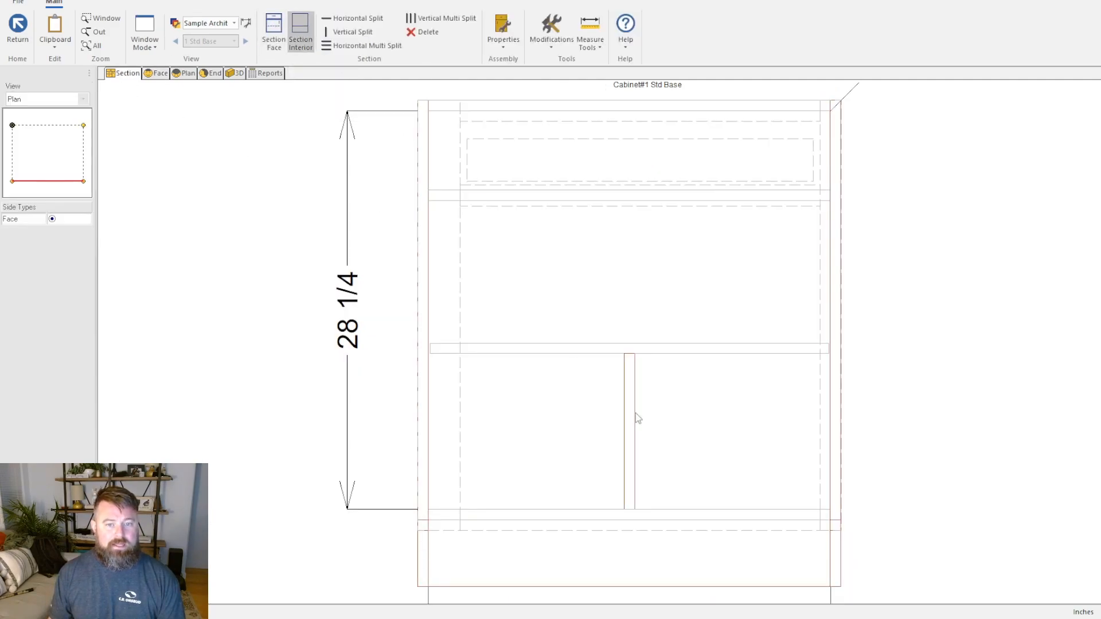
{"action": "left_click", "coordinate": [629, 401]}
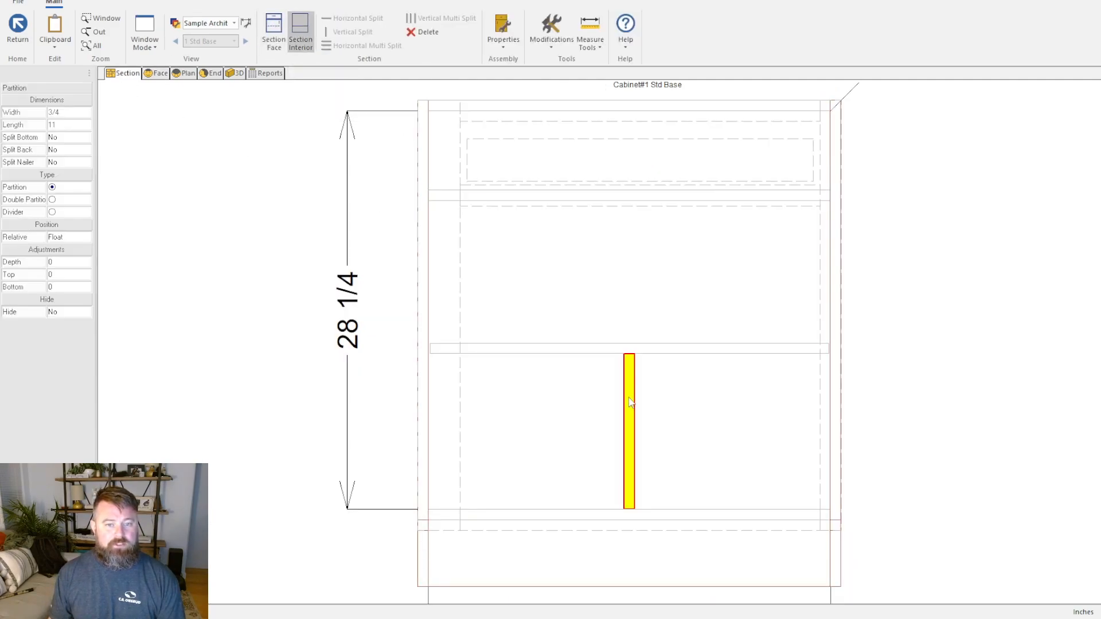
{"action": "left_click", "coordinate": [62, 201]}
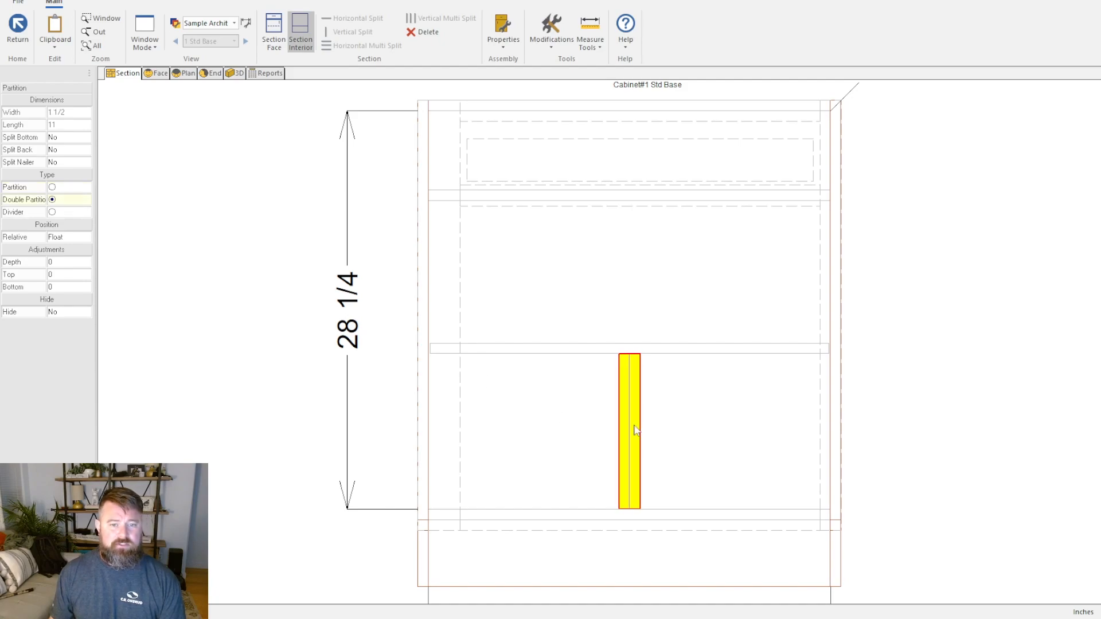
{"action": "scroll", "coordinate": [646, 449], "scroll_direction": "up", "scroll_amount": 2}
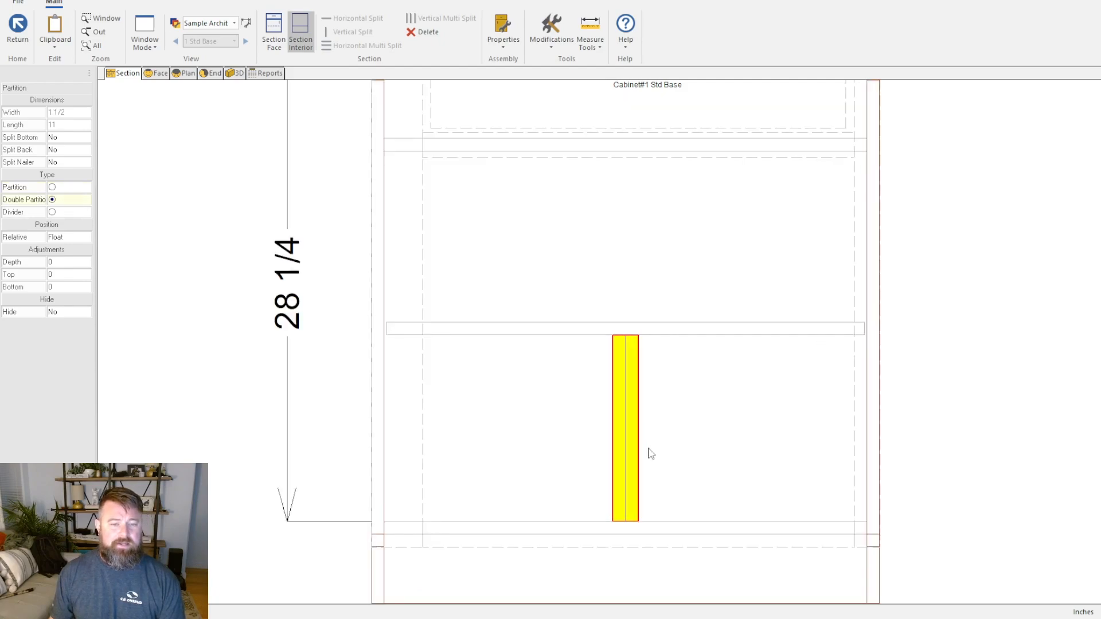
Step: Change the selected interior partition's type to Divider
{"action": "left_click", "coordinate": [61, 214]}
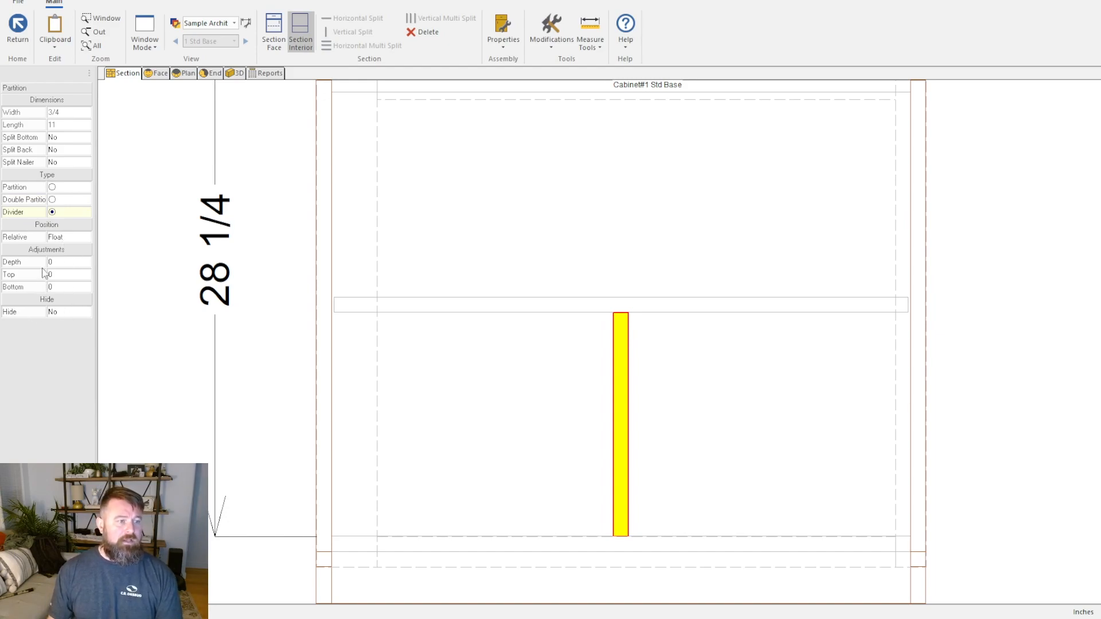
{"action": "left_click", "coordinate": [66, 288]}
{"action": "left_click", "coordinate": [75, 313]}
{"action": "left_click", "coordinate": [85, 314]}
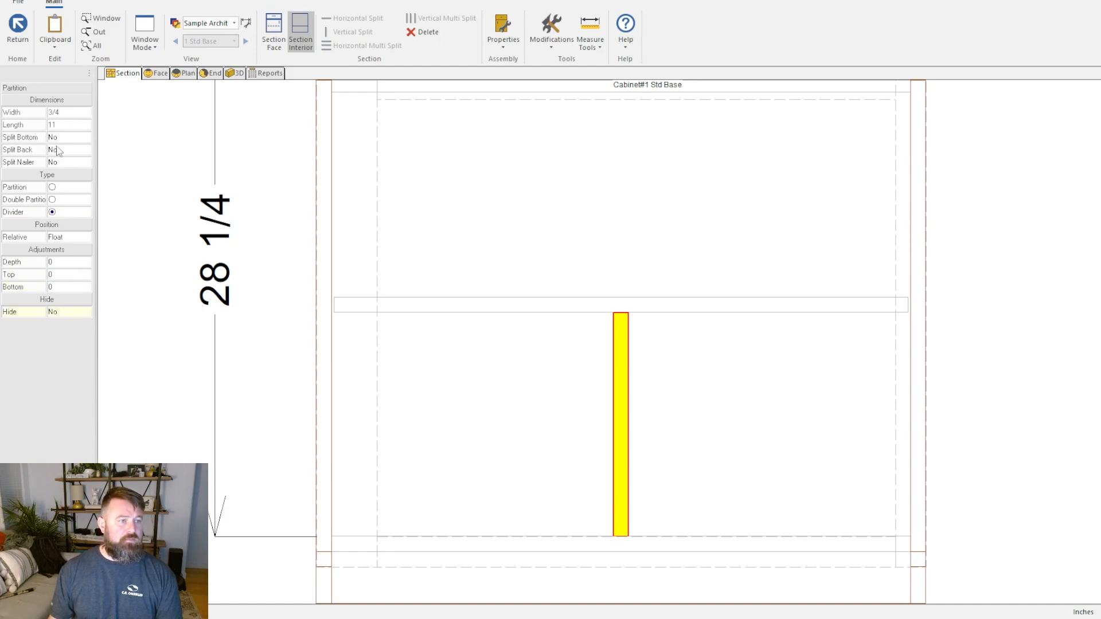
Step: Set the divider's Split Bottom to Yes, check the available connection types, and set it back to No
{"action": "left_click", "coordinate": [88, 140]}
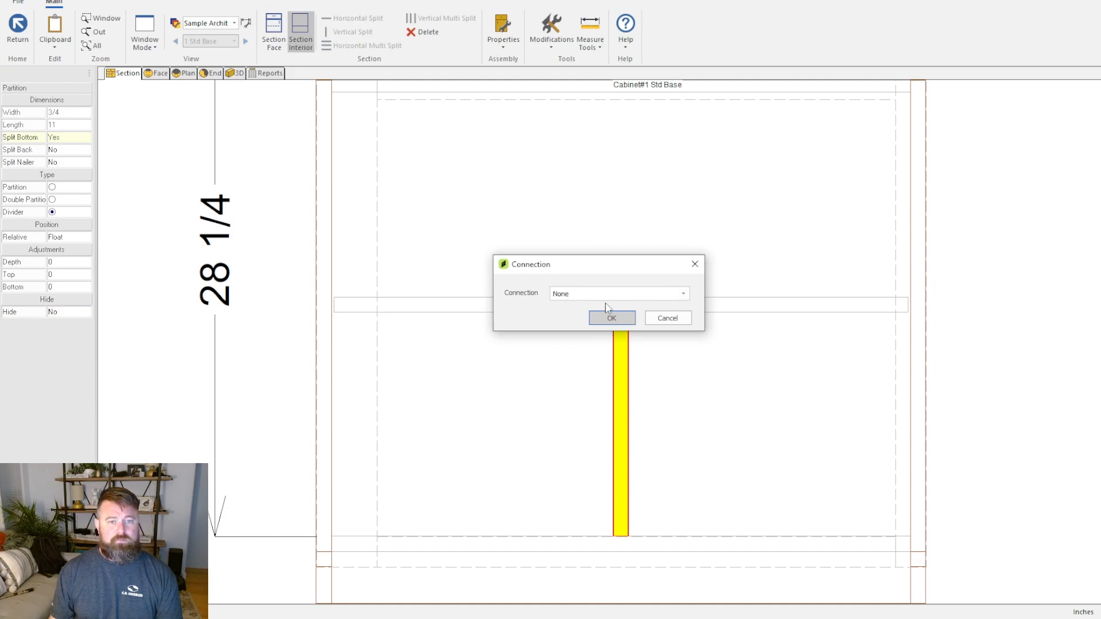
{"action": "left_click", "coordinate": [605, 294]}
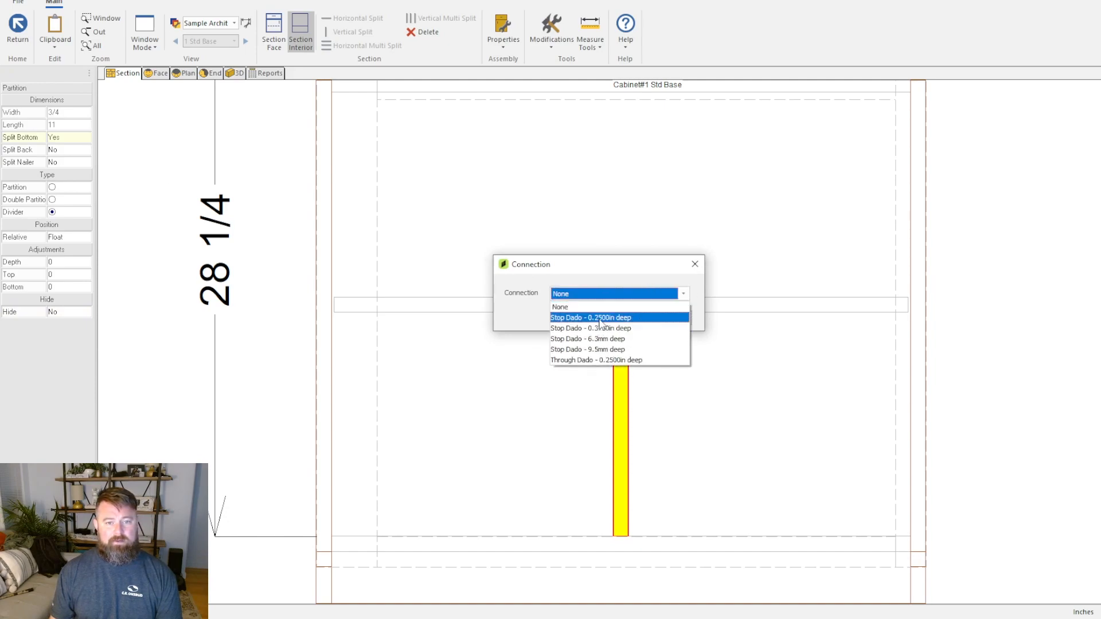
{"action": "left_click", "coordinate": [634, 276]}
{"action": "left_click", "coordinate": [668, 318]}
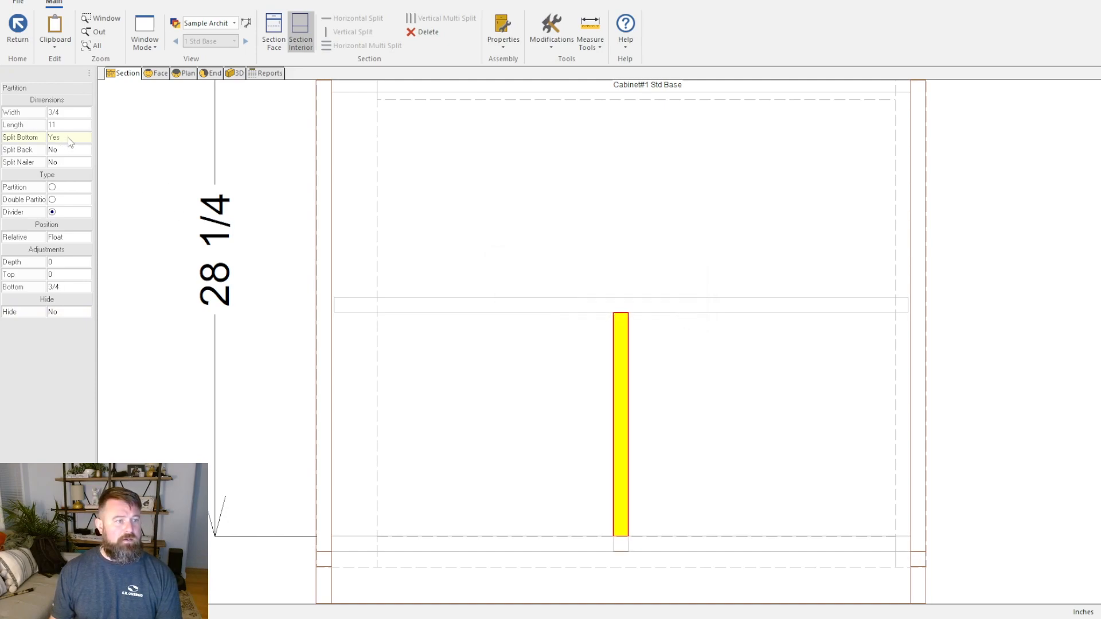
{"action": "left_click", "coordinate": [87, 138]}
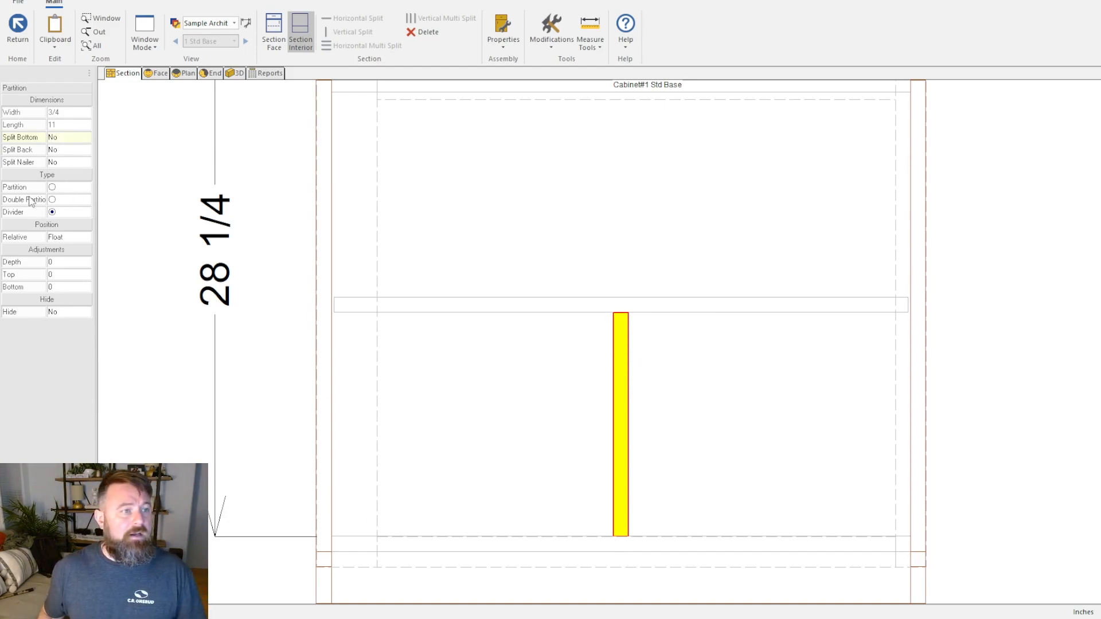
Step: Return to the room, reopen the 30-inch base cabinet from the elevation, and delete its interior vertical partition
{"action": "scroll", "coordinate": [453, 280], "scroll_direction": "down", "scroll_amount": 3}
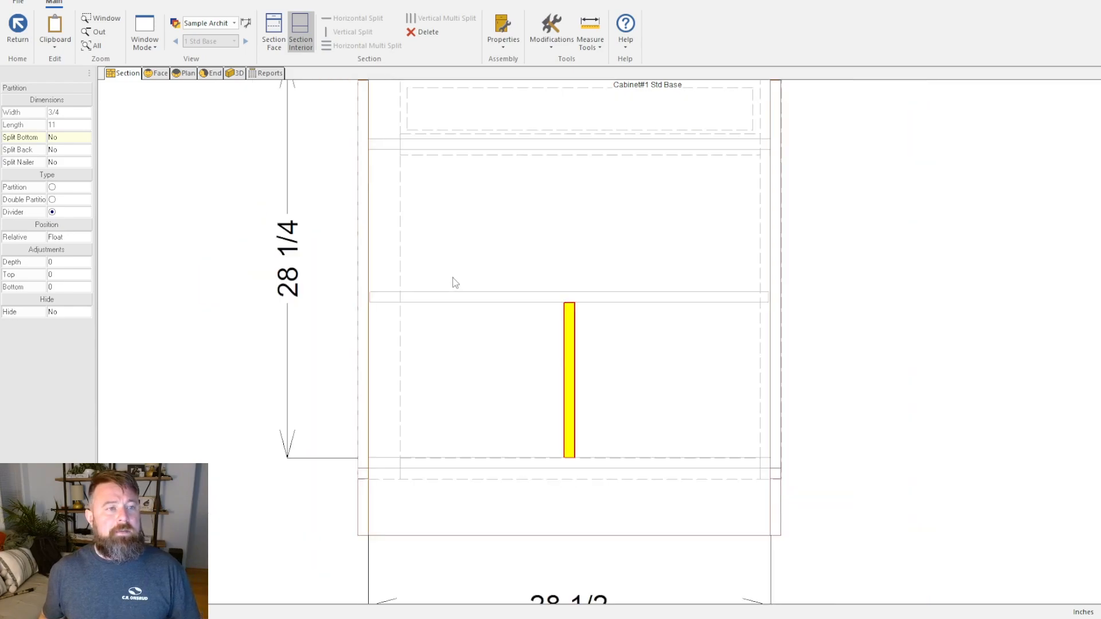
{"action": "left_click", "coordinate": [12, 28]}
{"action": "left_click", "coordinate": [12, 30]}
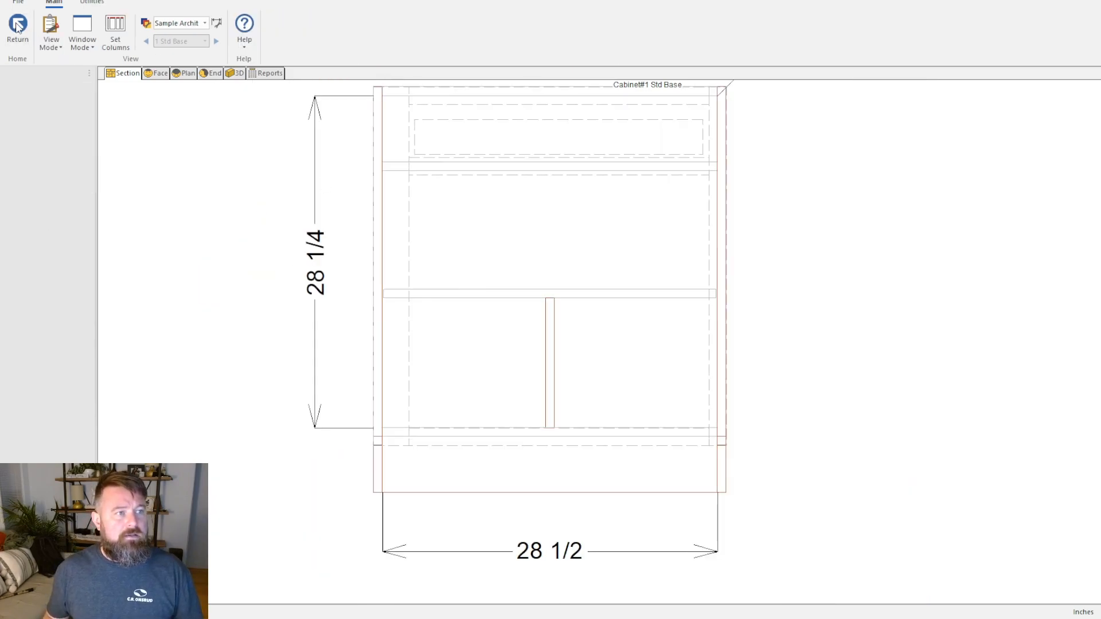
{"action": "left_click", "coordinate": [1061, 501]}
{"action": "middle_click_drag", "start_coordinate": [1061, 500], "coordinate": [931, 451]}
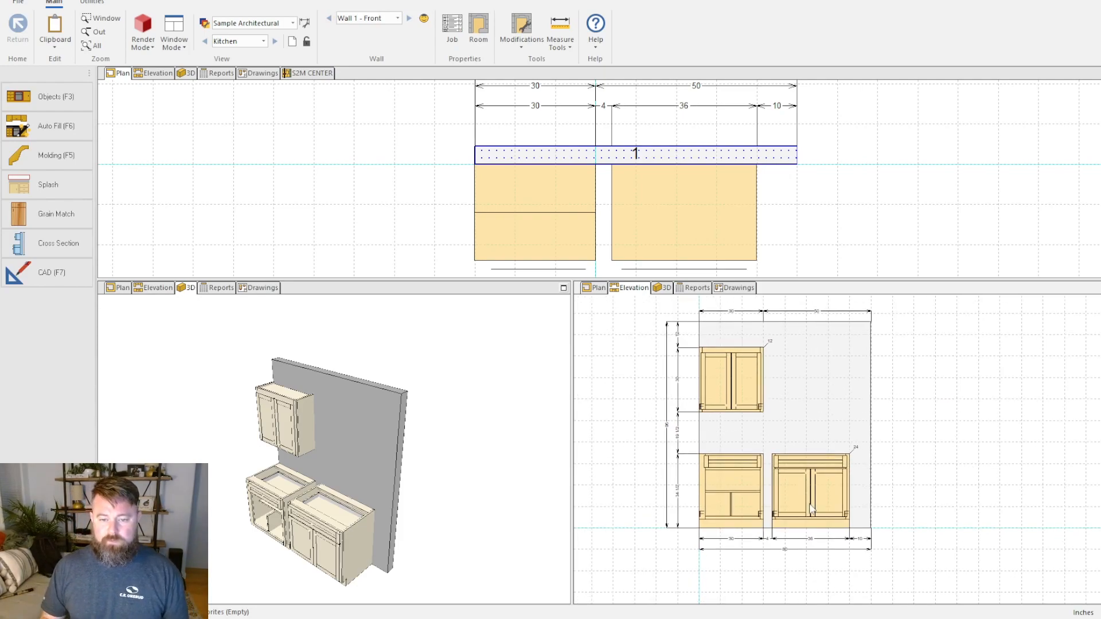
{"action": "scroll", "coordinate": [812, 509], "scroll_direction": "up", "scroll_amount": 3}
{"action": "double_click", "coordinate": [708, 487]}
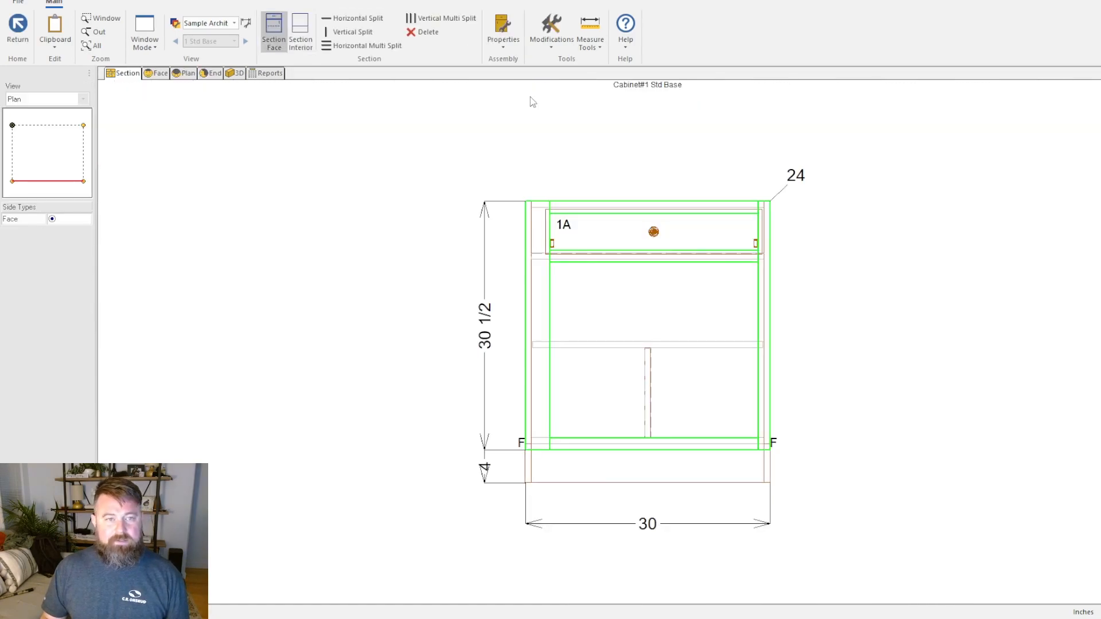
{"action": "left_click", "coordinate": [301, 29]}
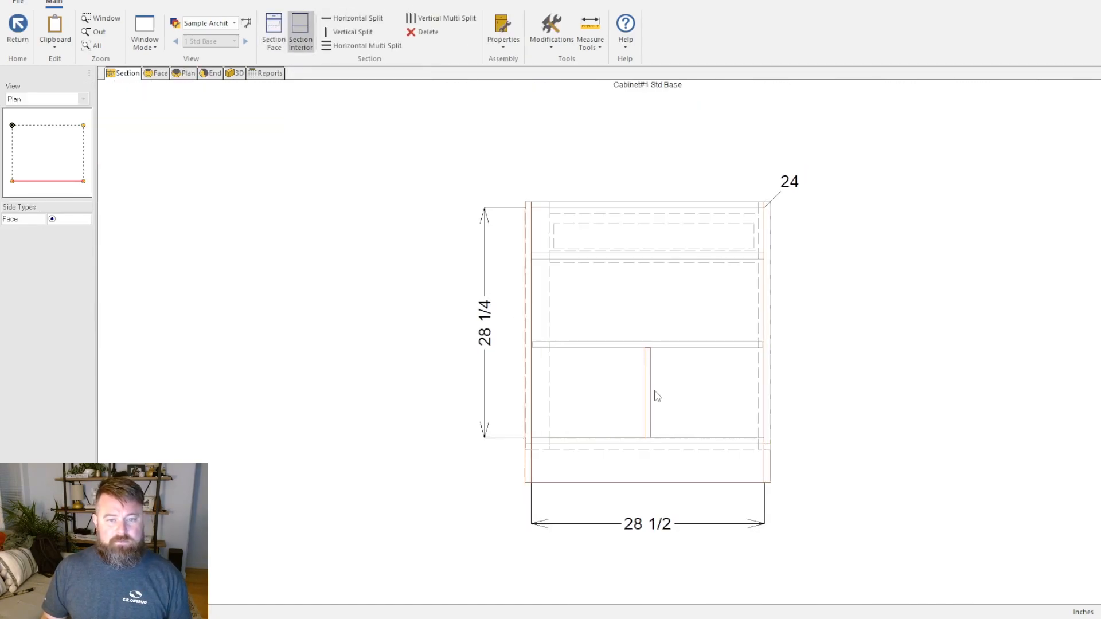
{"action": "left_click", "coordinate": [650, 389]}
{"action": "left_click", "coordinate": [704, 450]}
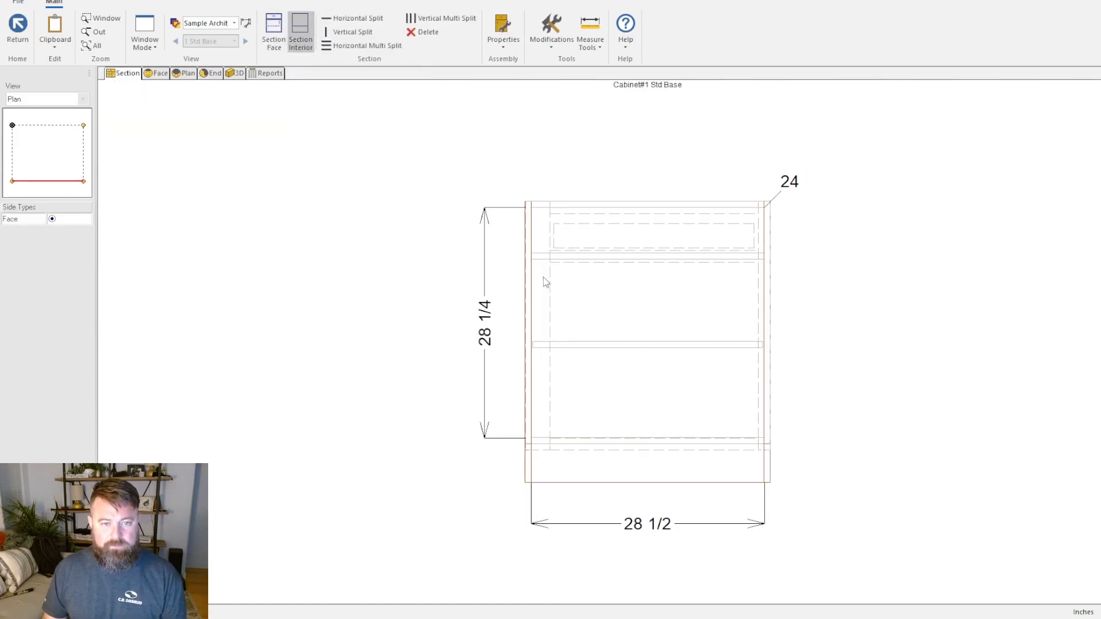
Step: Set the width of the left stile to 1.5 inches in the face sections
{"action": "left_click", "coordinate": [274, 32]}
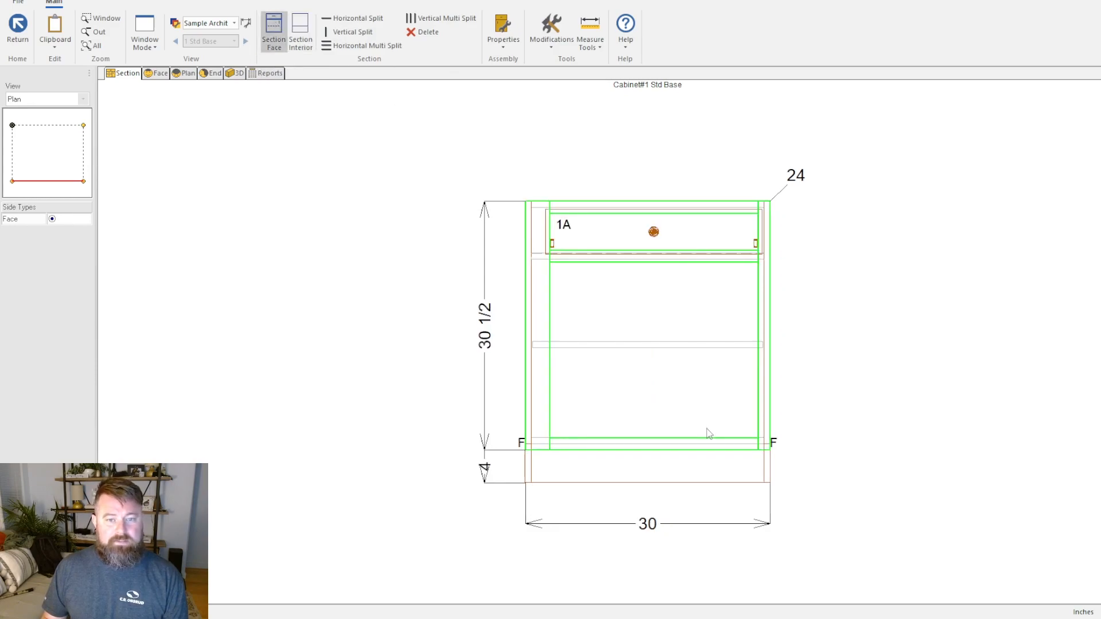
{"action": "left_click", "coordinate": [535, 291]}
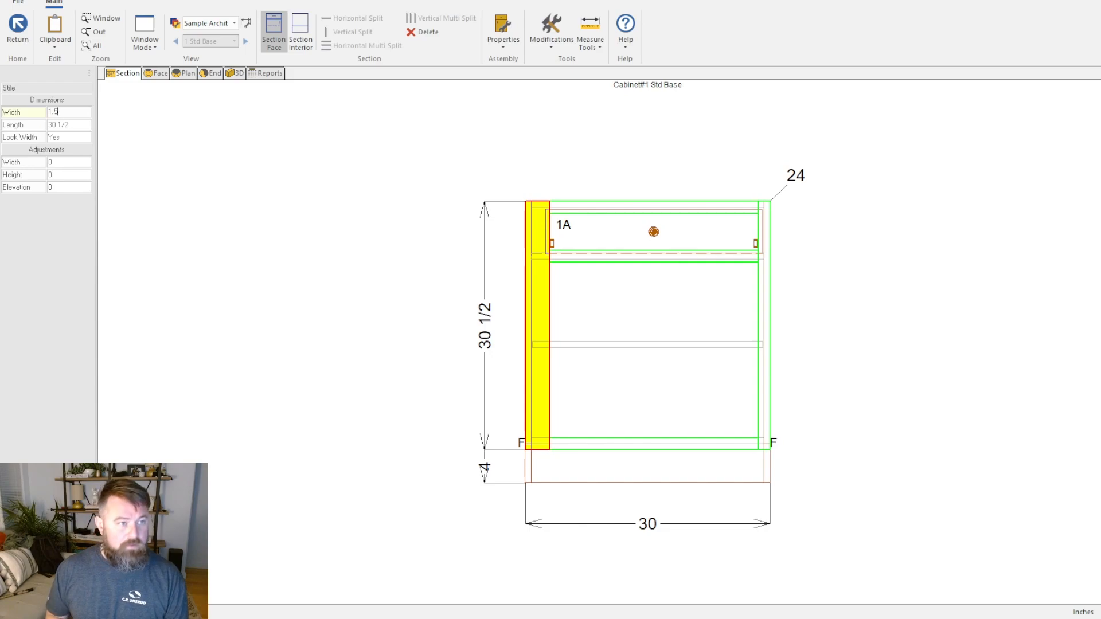
{"action": "type", "text": "1.5"}
{"action": "key", "text": "Return"}
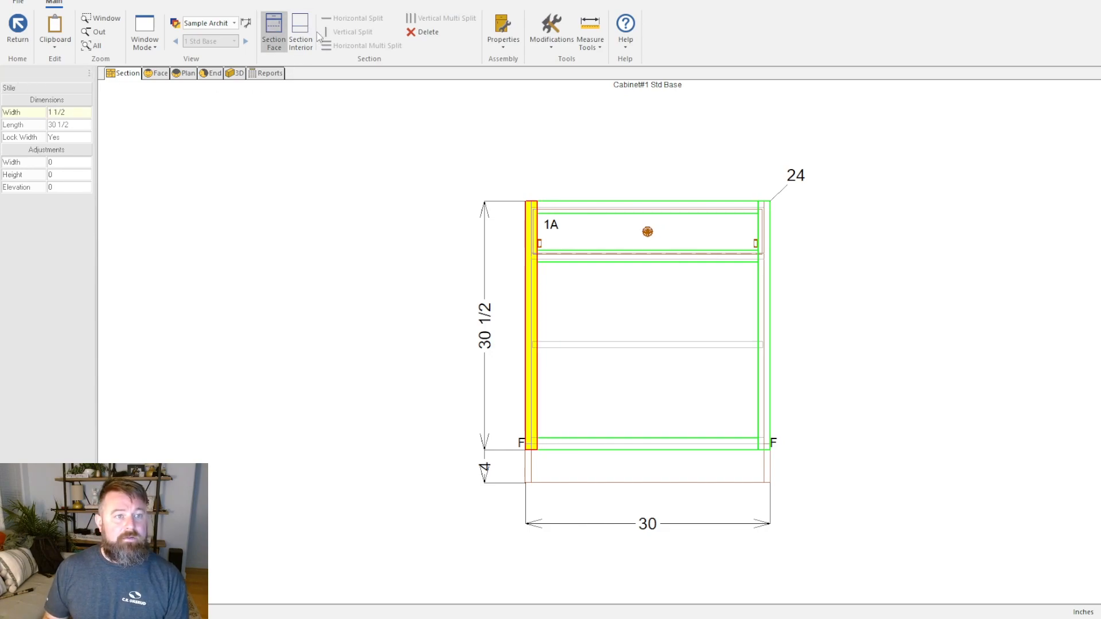
Step: Make the lower face opening a Pair Door and return to the room views
{"action": "left_click", "coordinate": [746, 365]}
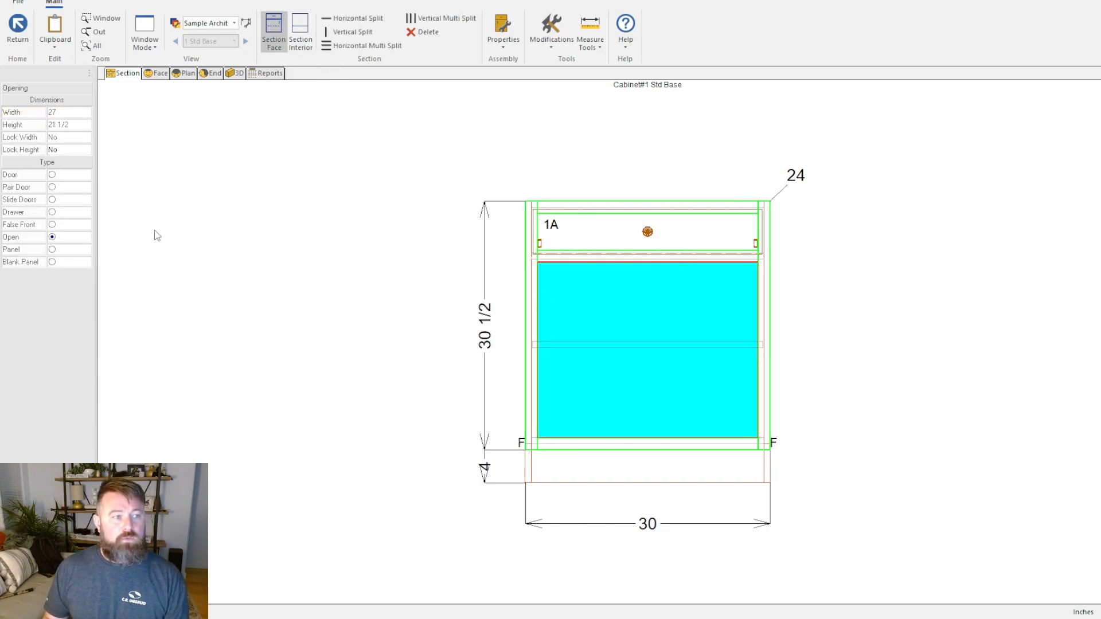
{"action": "left_click", "coordinate": [67, 187]}
{"action": "left_click", "coordinate": [17, 32]}
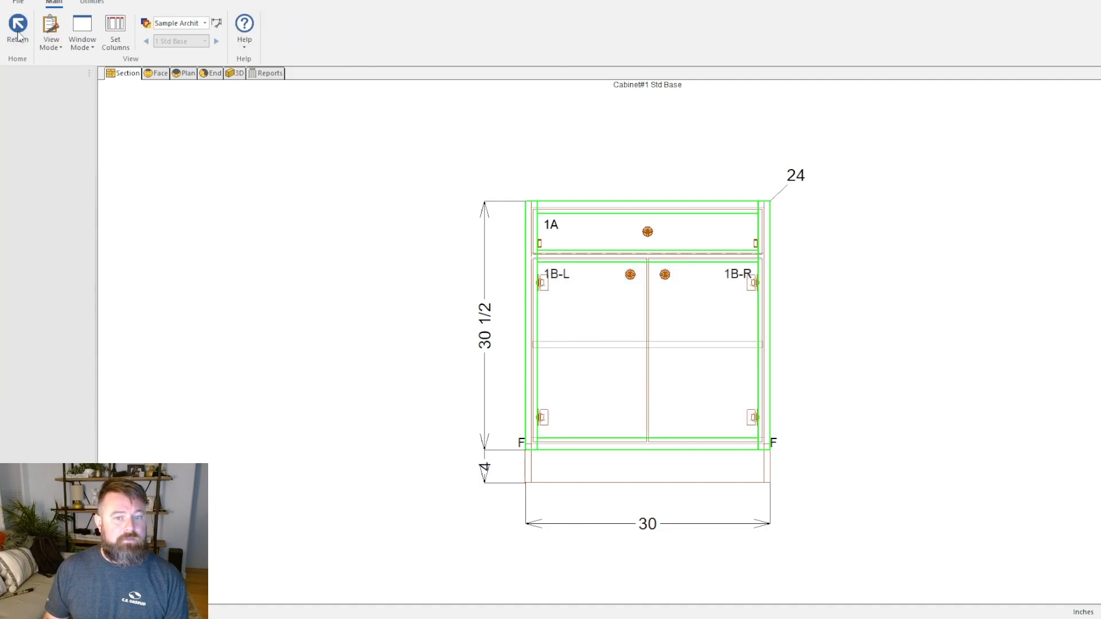
{"action": "left_click", "coordinate": [18, 33]}
{"action": "scroll", "coordinate": [941, 487], "scroll_direction": "down", "scroll_amount": 2}
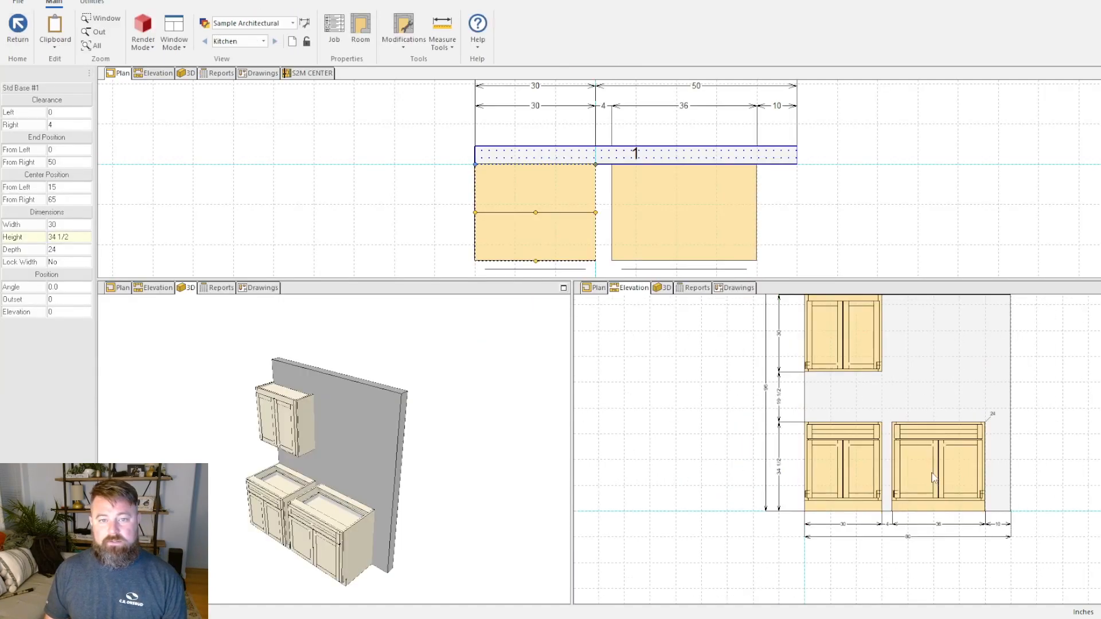
{"action": "scroll", "coordinate": [943, 444], "scroll_direction": "up", "scroll_amount": 2}
{"action": "left_click", "coordinate": [1024, 492]}
{"action": "scroll", "coordinate": [1024, 493], "scroll_direction": "down", "scroll_amount": 1}
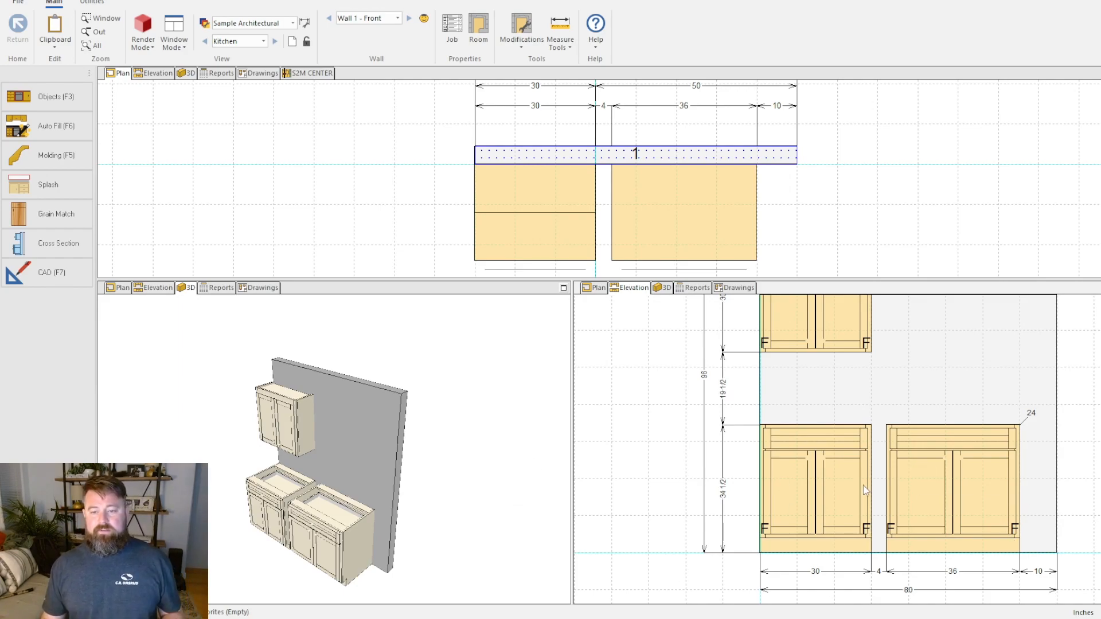
Step: Rename the 30-inch base cabinet in its assembly properties, entering a personal first name followed by "base"
{"action": "scroll", "coordinate": [869, 480], "scroll_direction": "up", "scroll_amount": 3}
{"action": "right_click", "coordinate": [784, 457]}
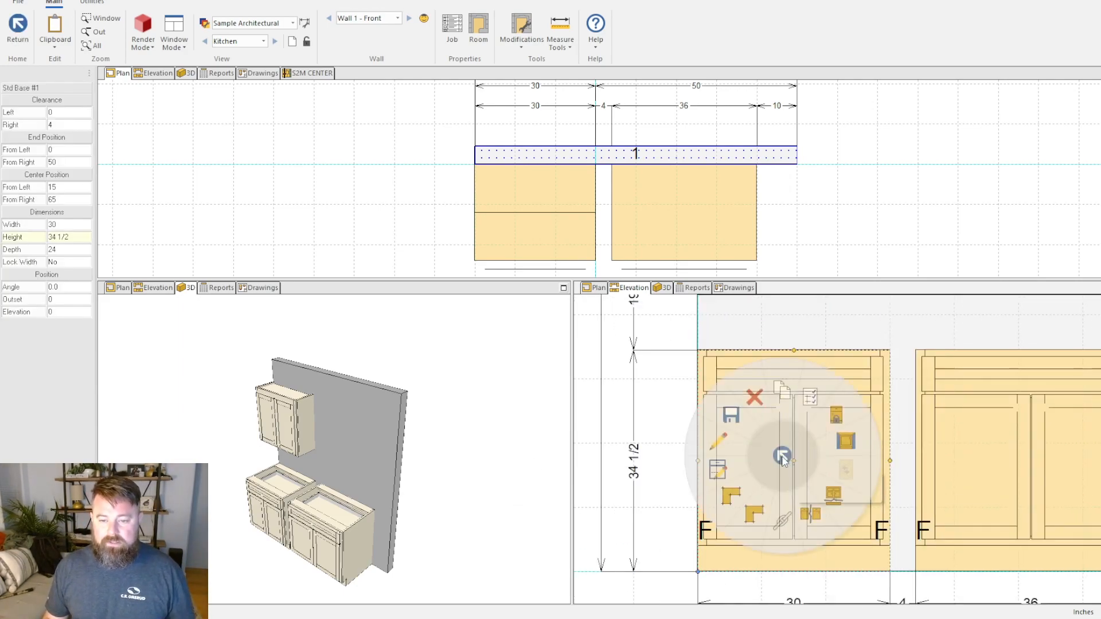
{"action": "mouse_move", "coordinate": [856, 450]}
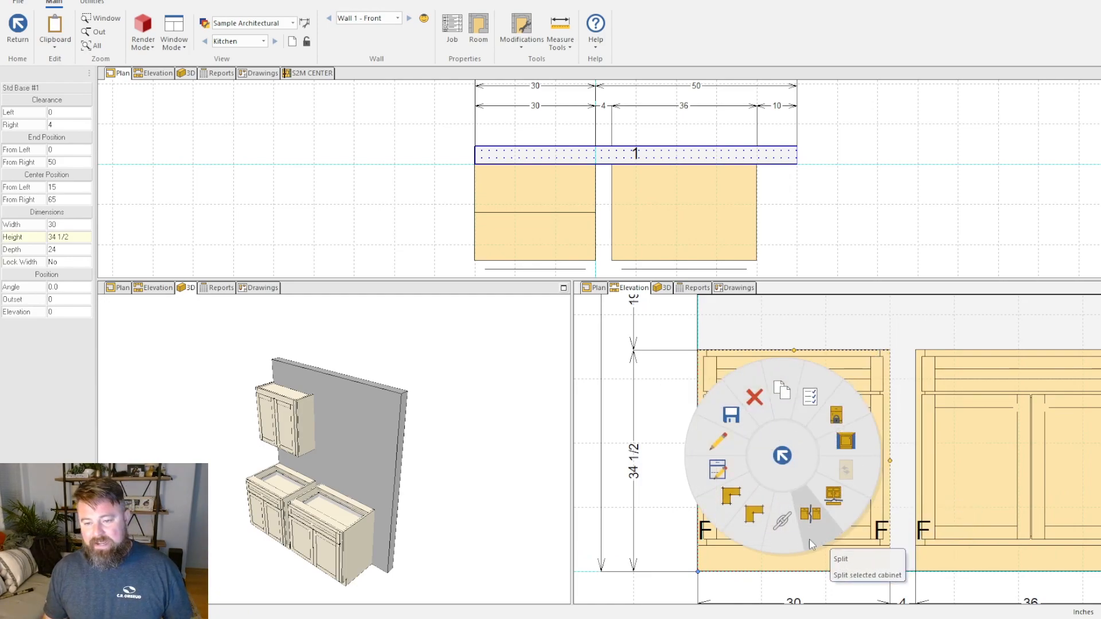
{"action": "left_click", "coordinate": [817, 389]}
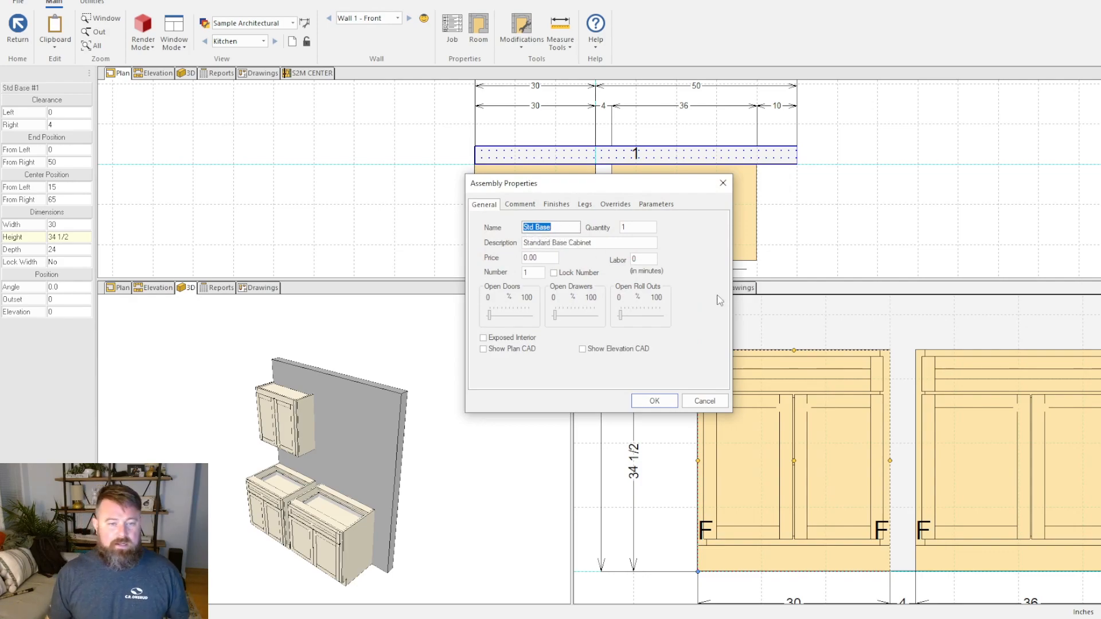
{"action": "type", "text": "Robs"}
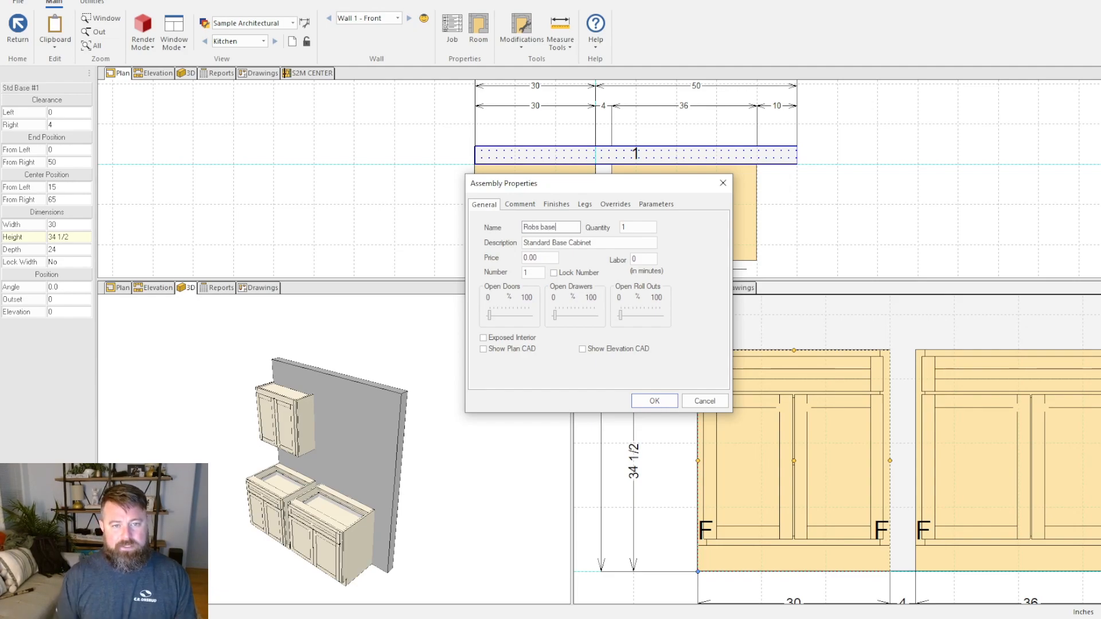
{"action": "left_click", "coordinate": [655, 401]}
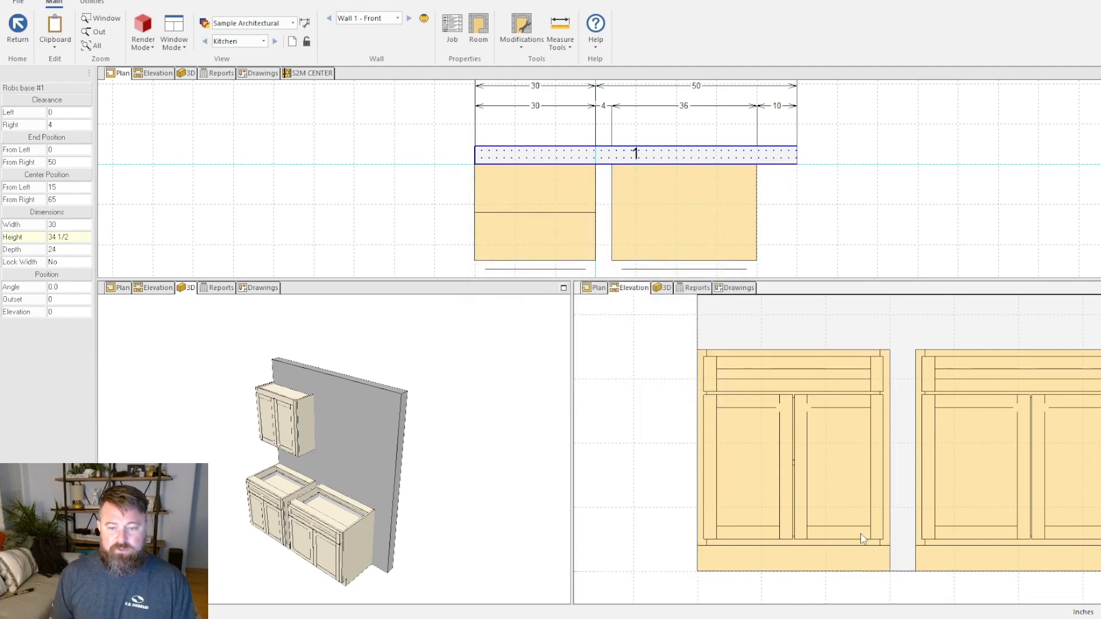
{"action": "scroll", "coordinate": [748, 472], "scroll_direction": "down", "scroll_amount": 3}
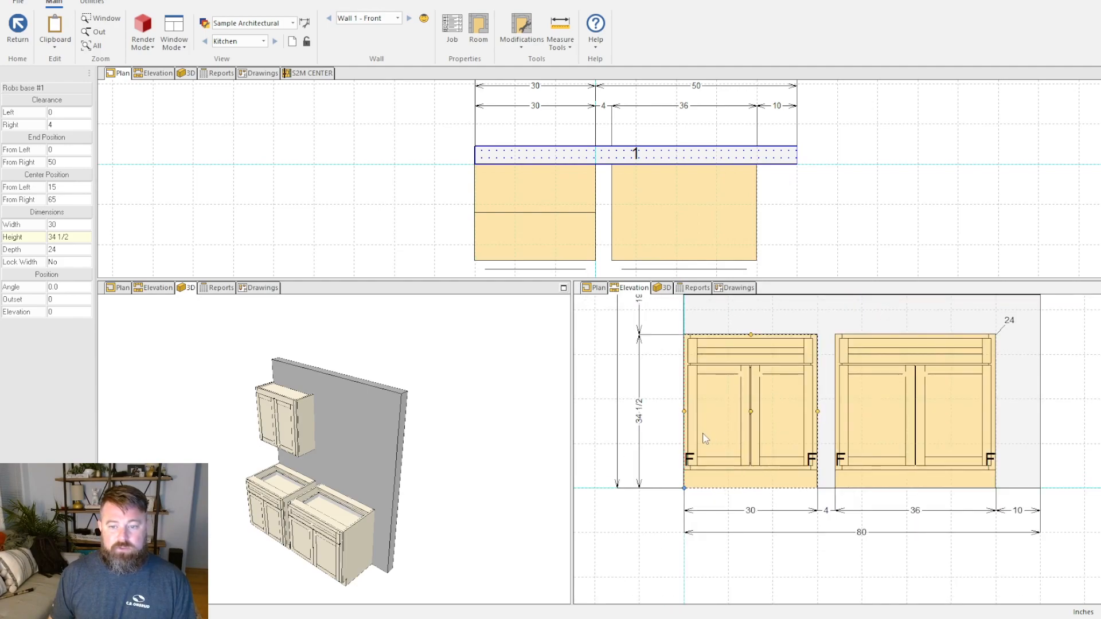
{"action": "scroll", "coordinate": [749, 472], "scroll_direction": "down", "scroll_amount": 1}
{"action": "scroll", "coordinate": [728, 472], "scroll_direction": "up", "scroll_amount": 3}
{"action": "scroll", "coordinate": [712, 471], "scroll_direction": "down", "scroll_amount": 1}
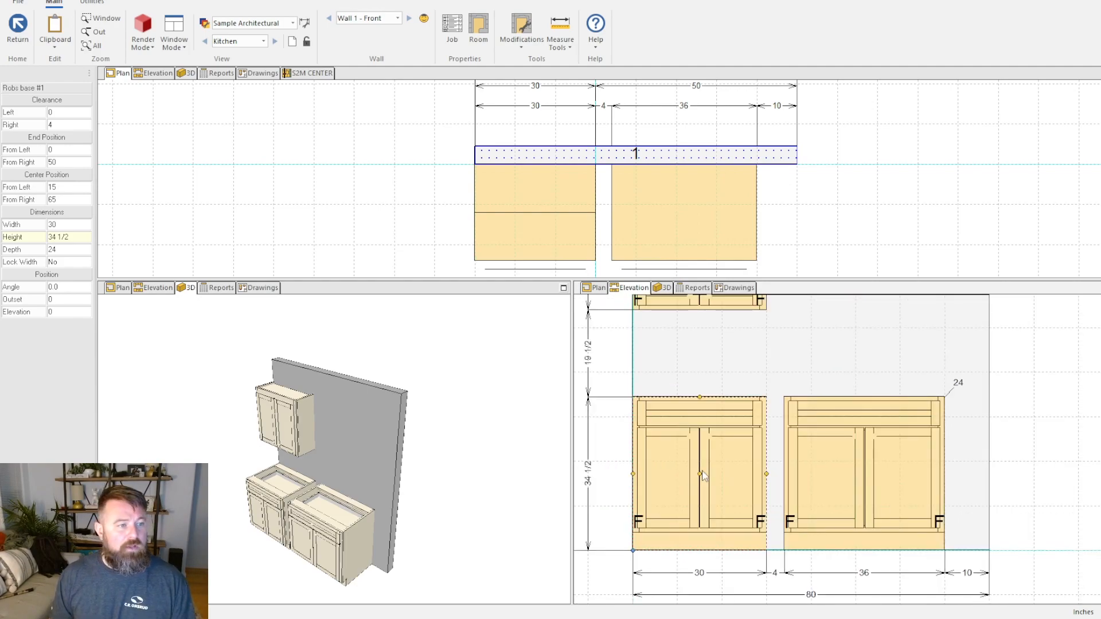
{"action": "scroll", "coordinate": [724, 428], "scroll_direction": "down", "scroll_amount": 2}
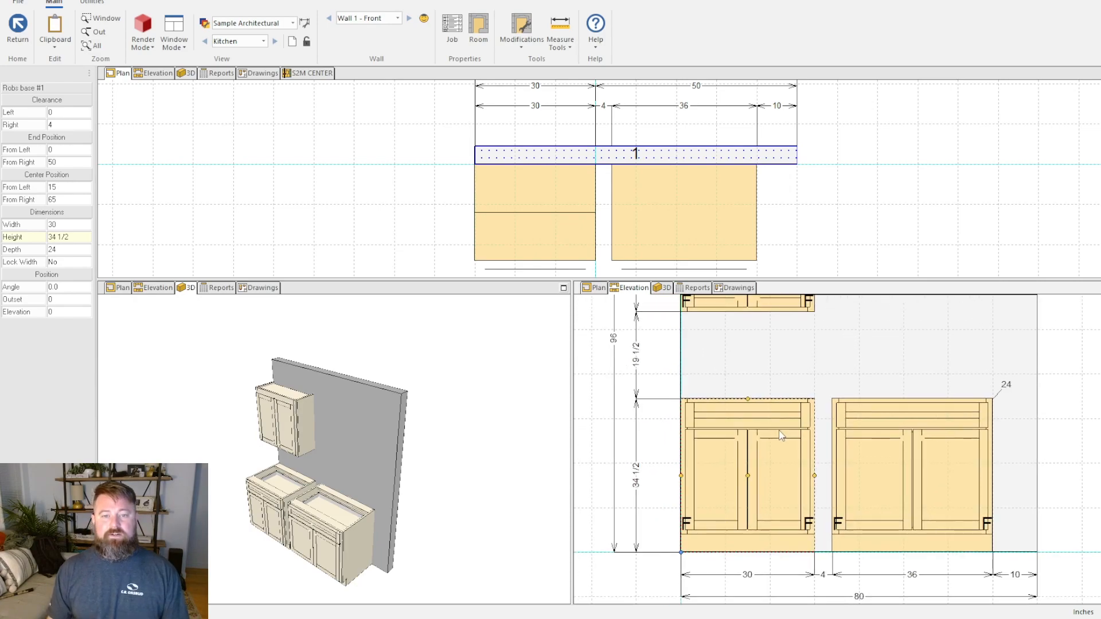
{"action": "left_click", "coordinate": [774, 519]}
{"action": "scroll", "coordinate": [779, 452], "scroll_direction": "up", "scroll_amount": 1}
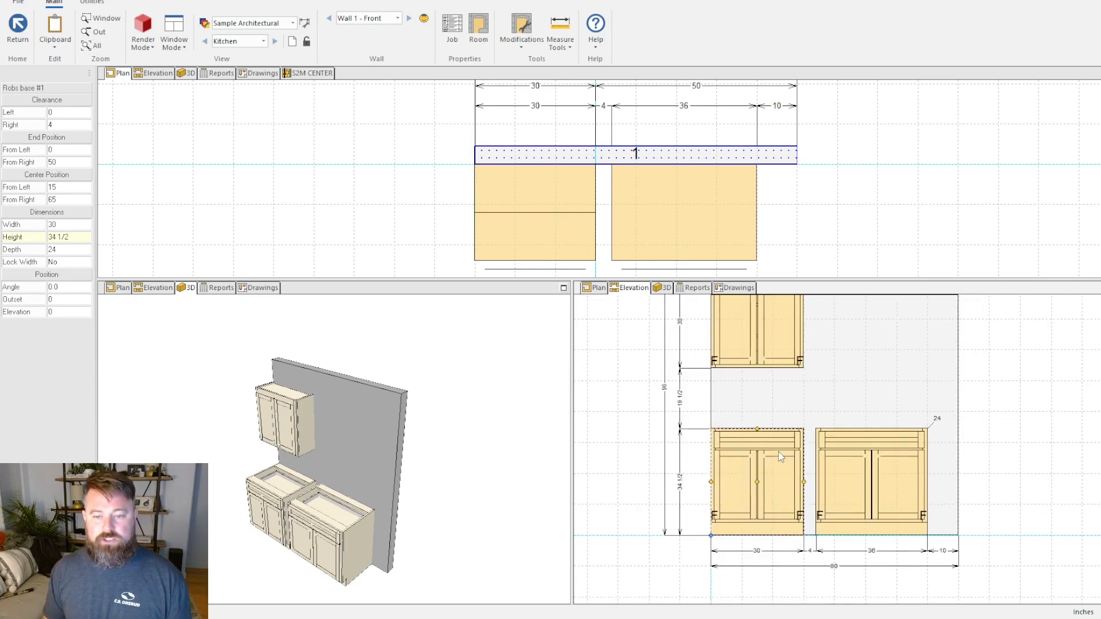
{"action": "scroll", "coordinate": [772, 492], "scroll_direction": "up", "scroll_amount": 1}
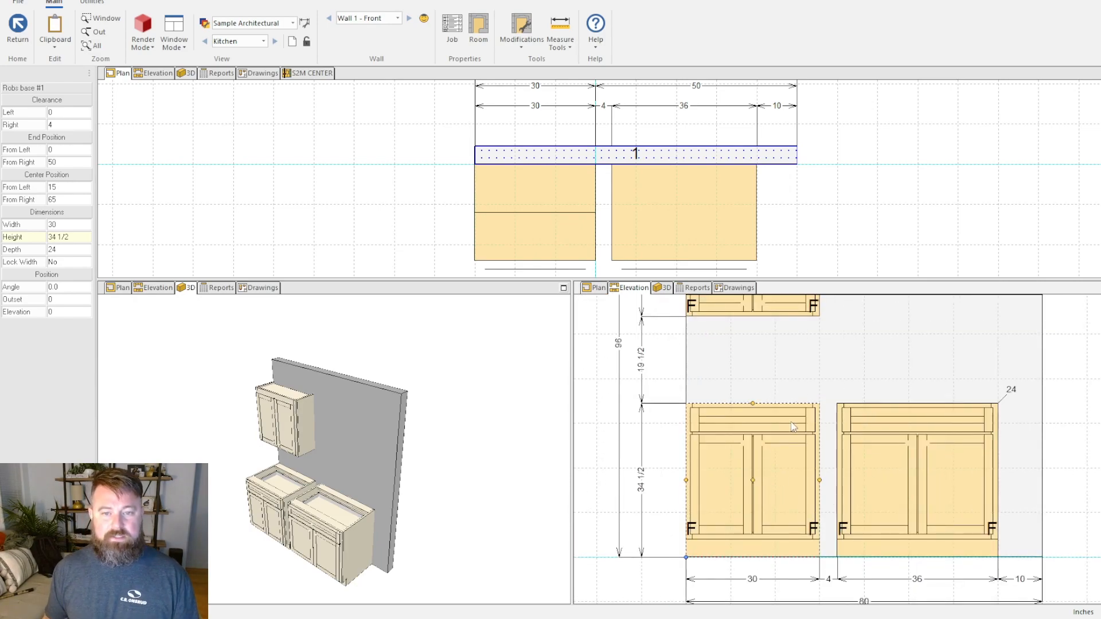
Step: Remove the finished ends from both sides of the 30-inch and 36-inch base cabinets in the elevation
{"action": "left_click", "coordinate": [664, 158]}
{"action": "scroll", "coordinate": [754, 486], "scroll_direction": "up", "scroll_amount": 1}
{"action": "scroll", "coordinate": [754, 486], "scroll_direction": "down", "scroll_amount": 2}
{"action": "right_click", "coordinate": [754, 467]}
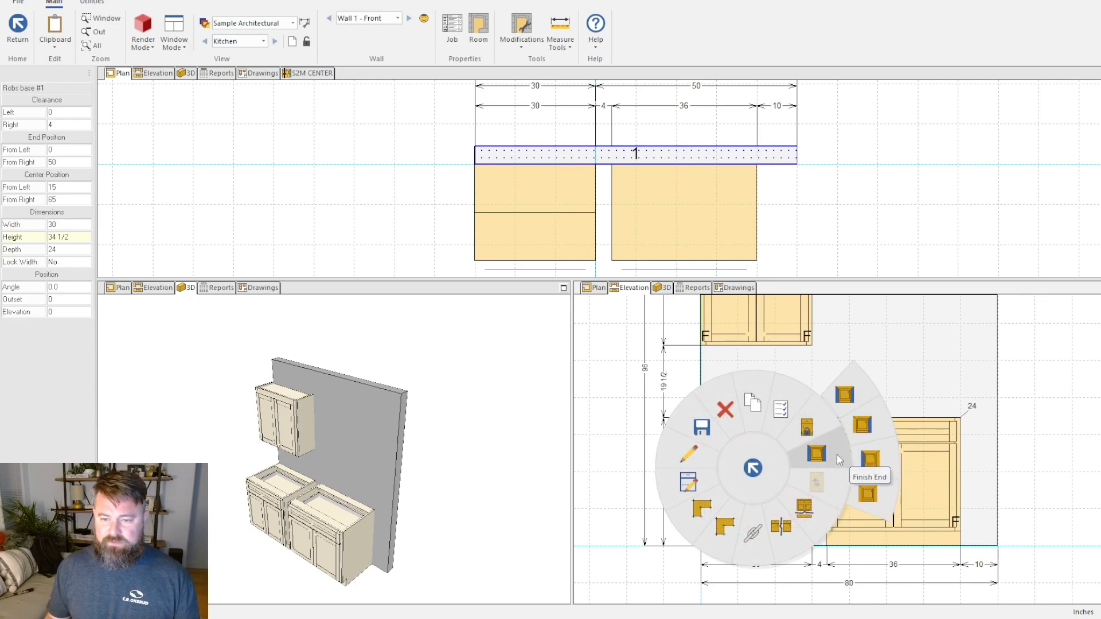
{"action": "scroll", "coordinate": [996, 545], "scroll_direction": "up", "scroll_amount": 2}
{"action": "middle_click_drag", "start_coordinate": [975, 495], "coordinate": [1041, 468]}
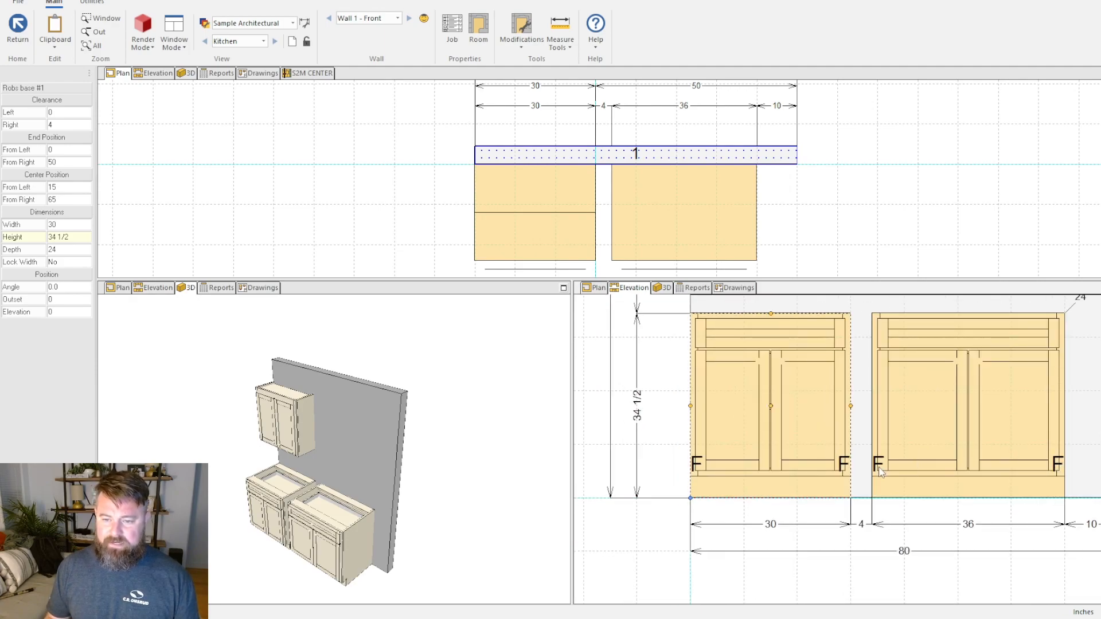
{"action": "scroll", "coordinate": [806, 507], "scroll_direction": "down", "scroll_amount": 1}
{"action": "middle_click_drag", "start_coordinate": [964, 463], "coordinate": [938, 494]}
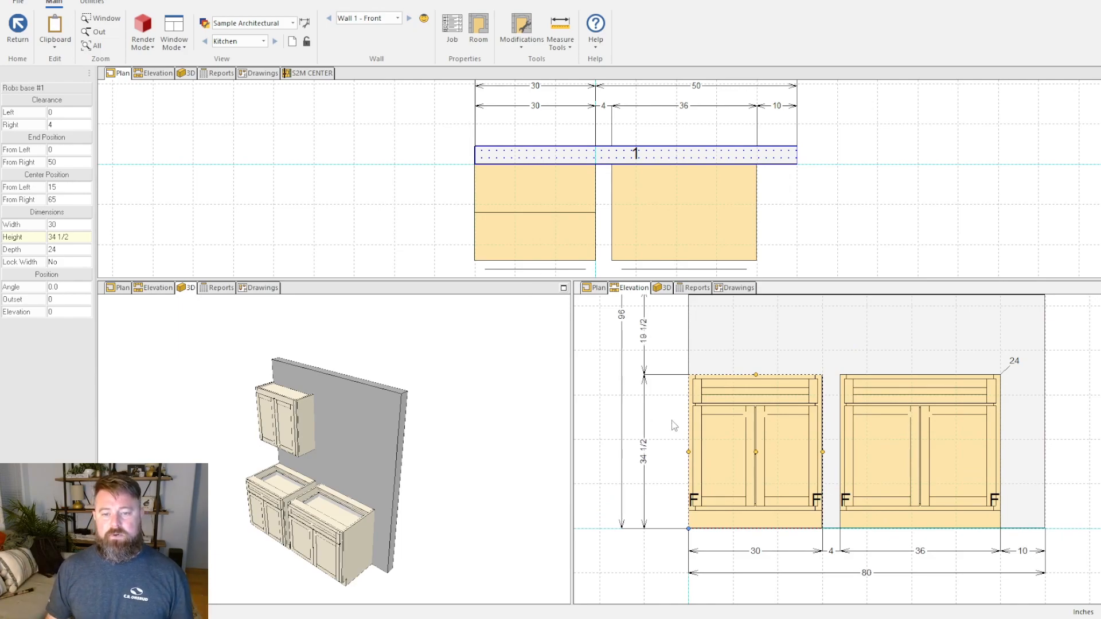
{"action": "right_click", "coordinate": [726, 414]}
{"action": "mouse_move", "coordinate": [789, 398]}
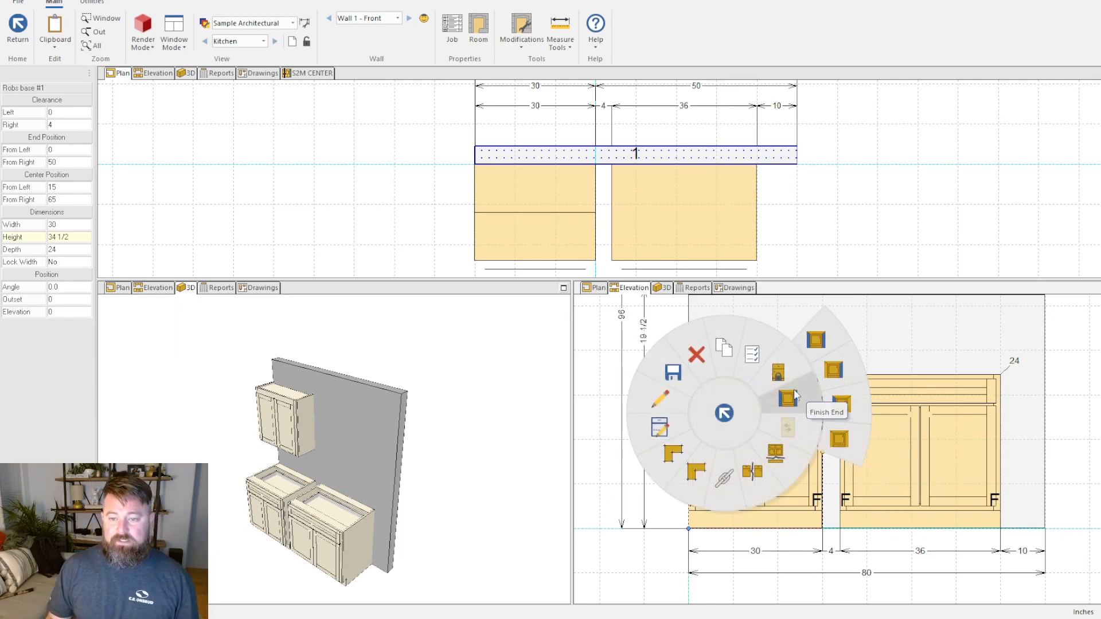
{"action": "left_click", "coordinate": [840, 440]}
{"action": "right_click", "coordinate": [887, 460]}
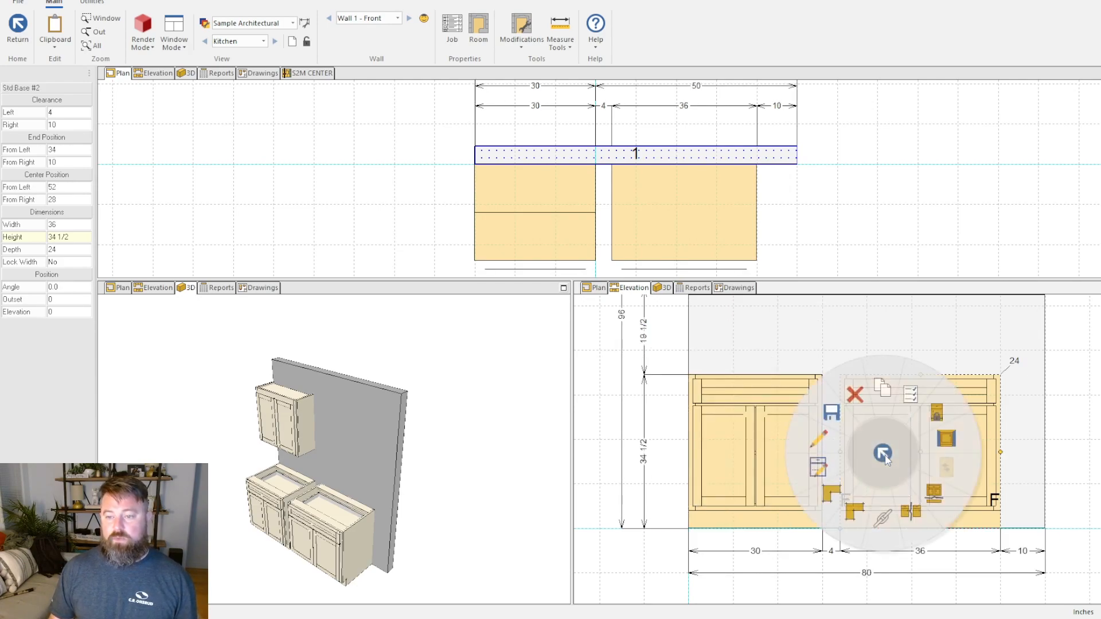
{"action": "mouse_move", "coordinate": [946, 439]}
{"action": "left_click", "coordinate": [1013, 490]}
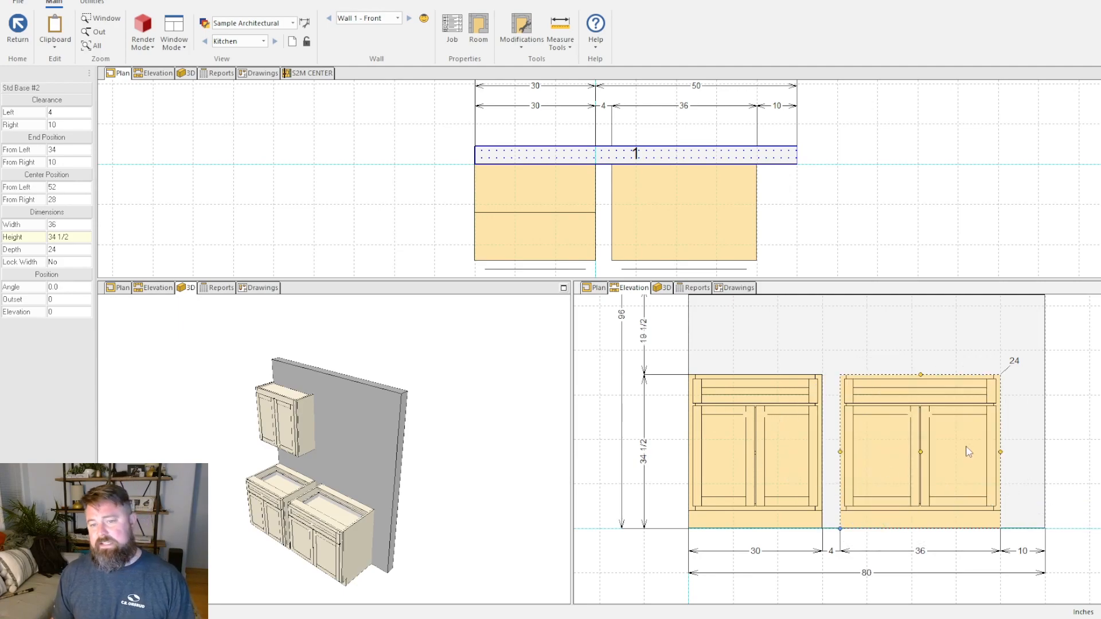
Step: Apply a finished end to only the left side of the 30-inch base cabinet
{"action": "right_click", "coordinate": [769, 414]}
{"action": "mouse_move", "coordinate": [837, 390]}
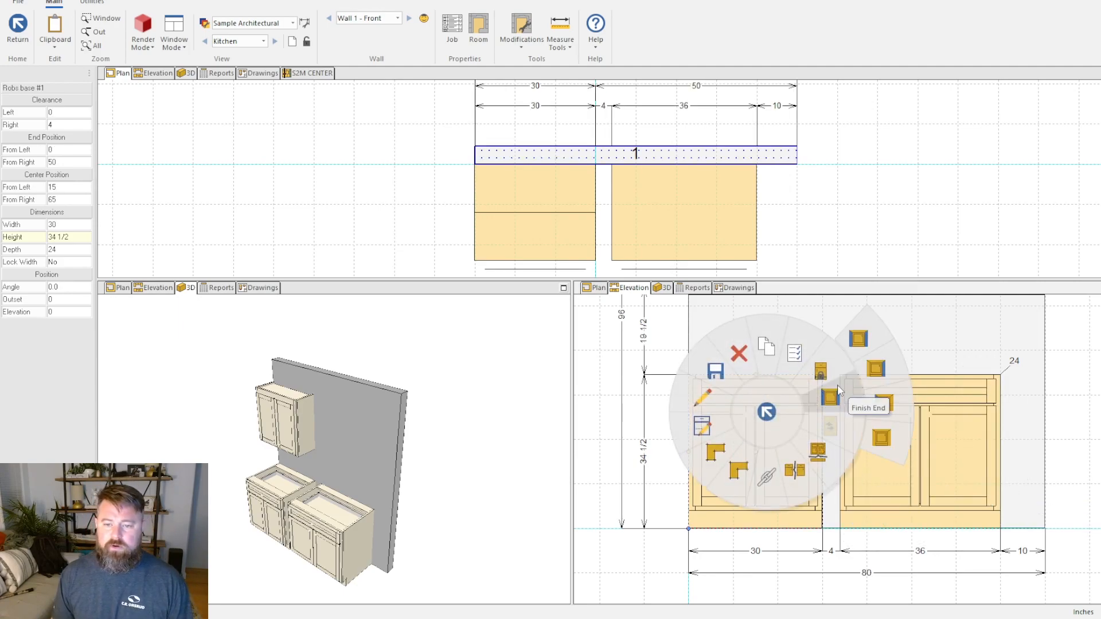
{"action": "left_click", "coordinate": [879, 399]}
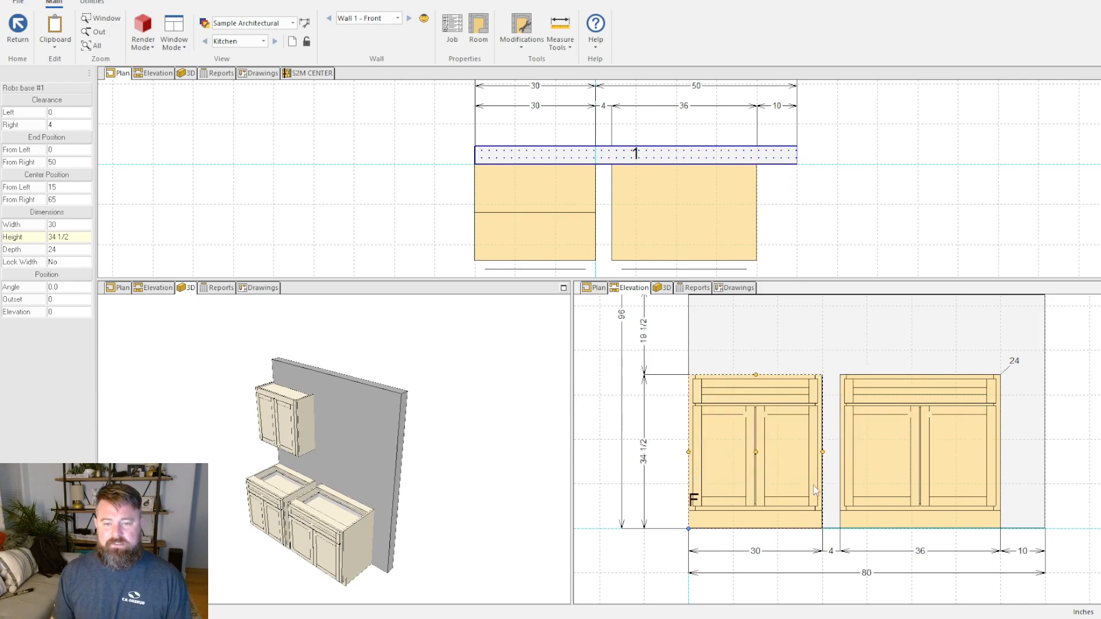
Step: Review the split, combine and save options for the 30-inch base cabinet, checking the Save Object dialog without saving
{"action": "right_click", "coordinate": [734, 424]}
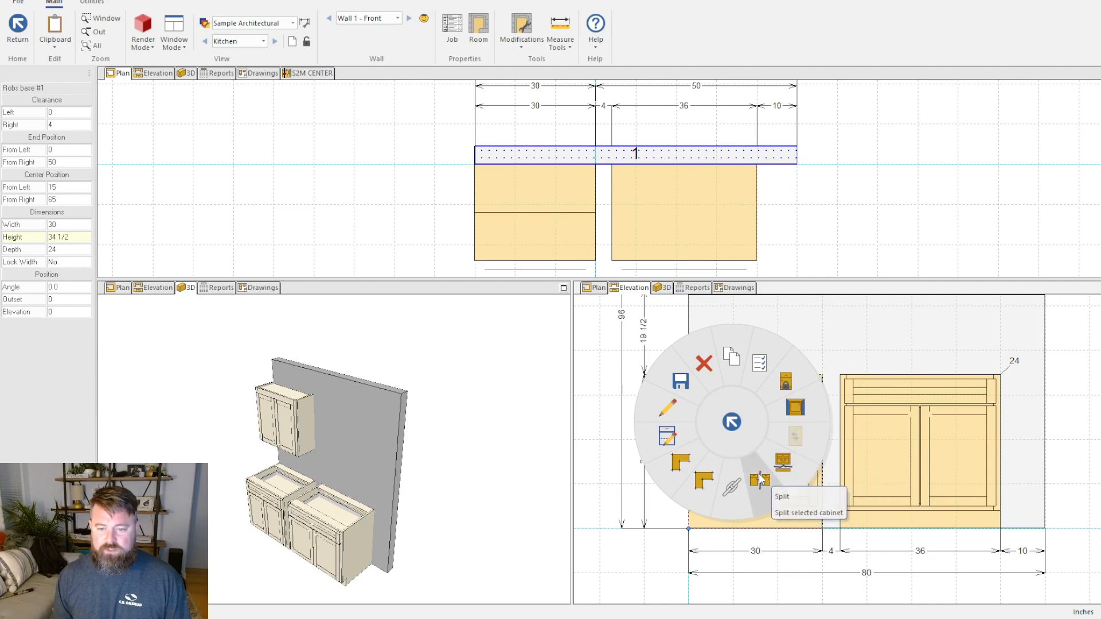
{"action": "mouse_move", "coordinate": [732, 501]}
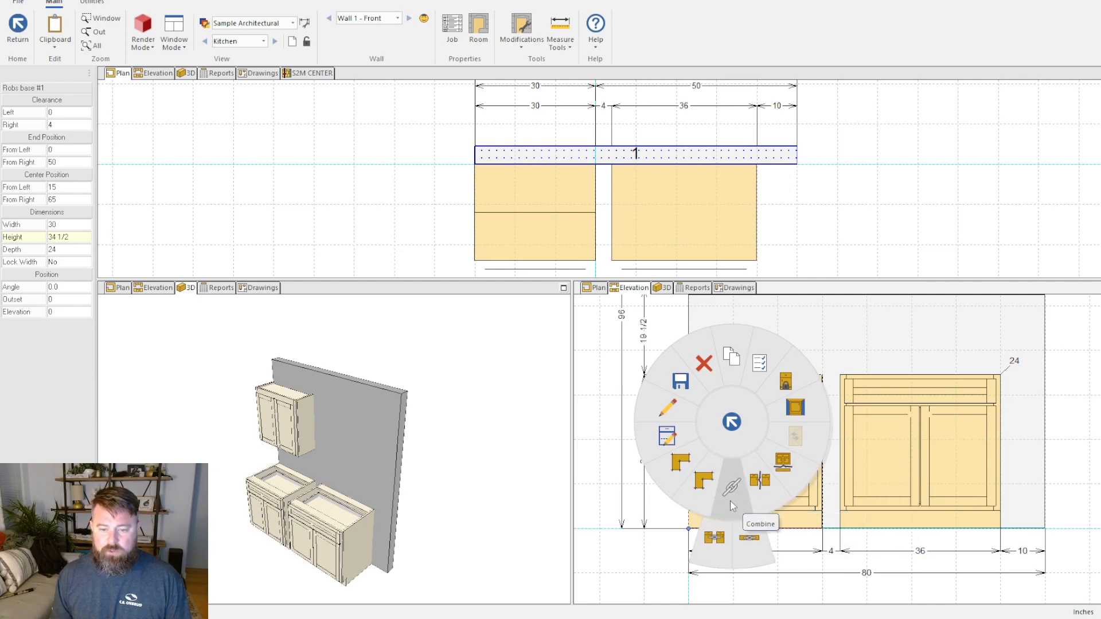
{"action": "mouse_move", "coordinate": [712, 486]}
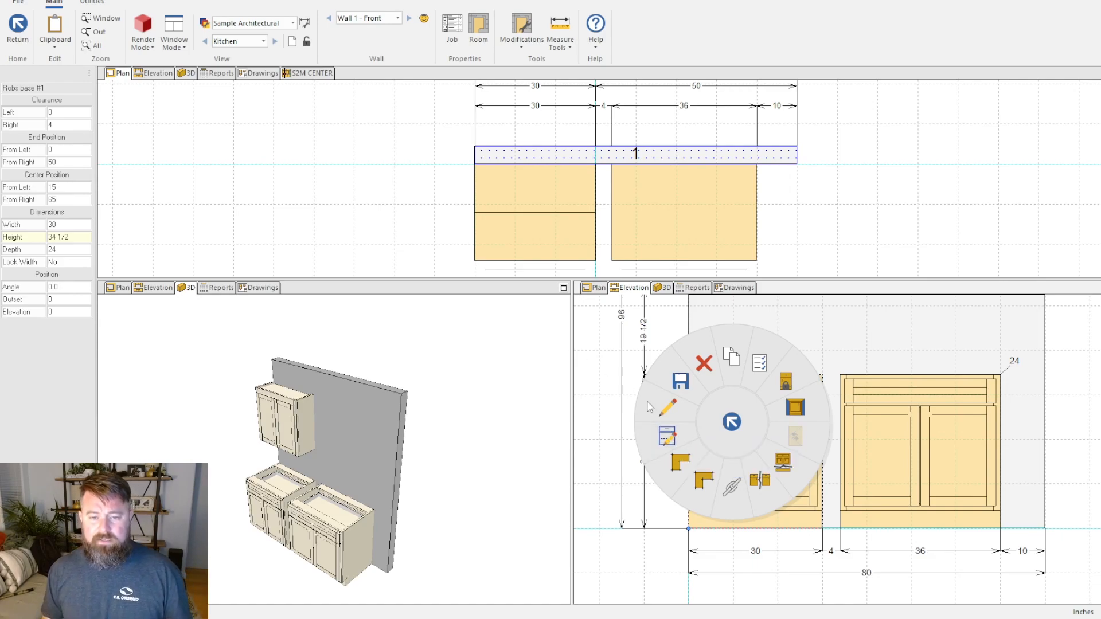
{"action": "mouse_move", "coordinate": [680, 384]}
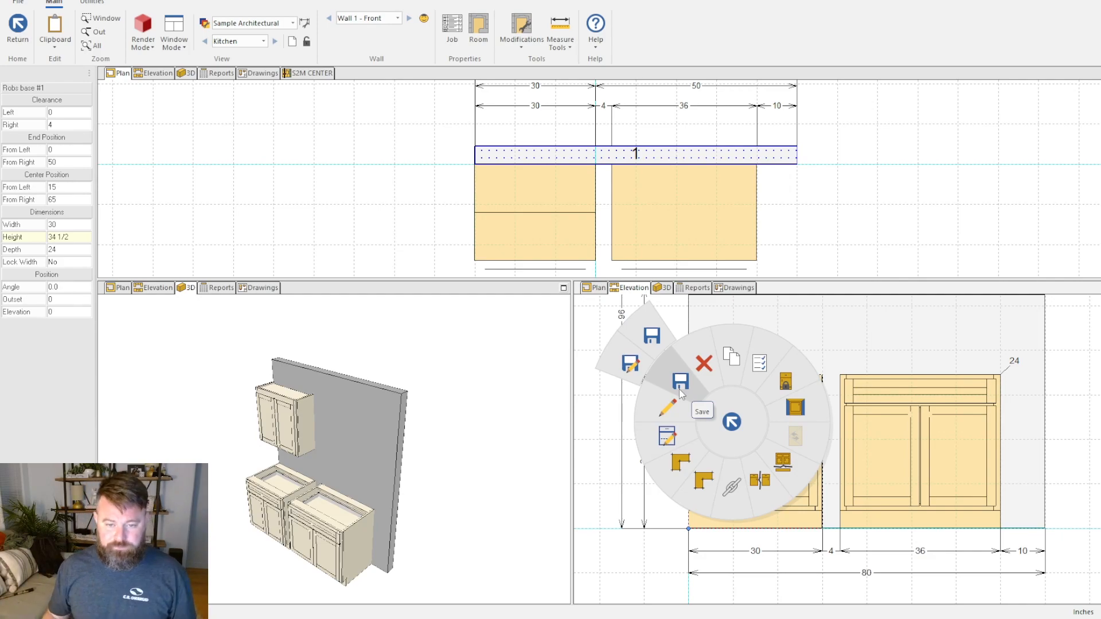
{"action": "left_click", "coordinate": [631, 365]}
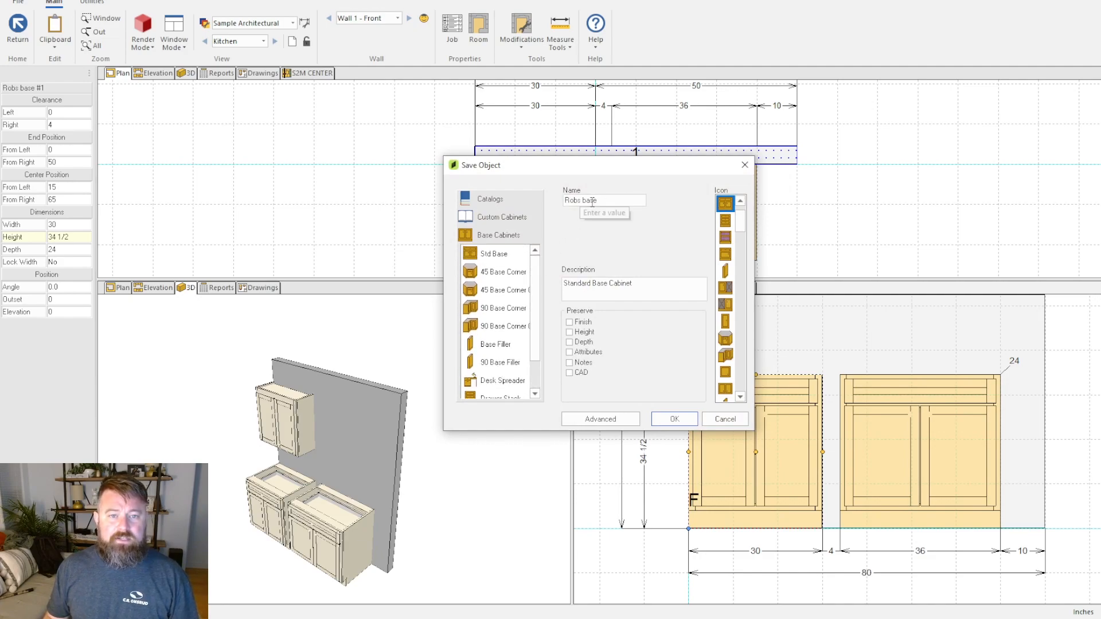
{"action": "left_click", "coordinate": [724, 419]}
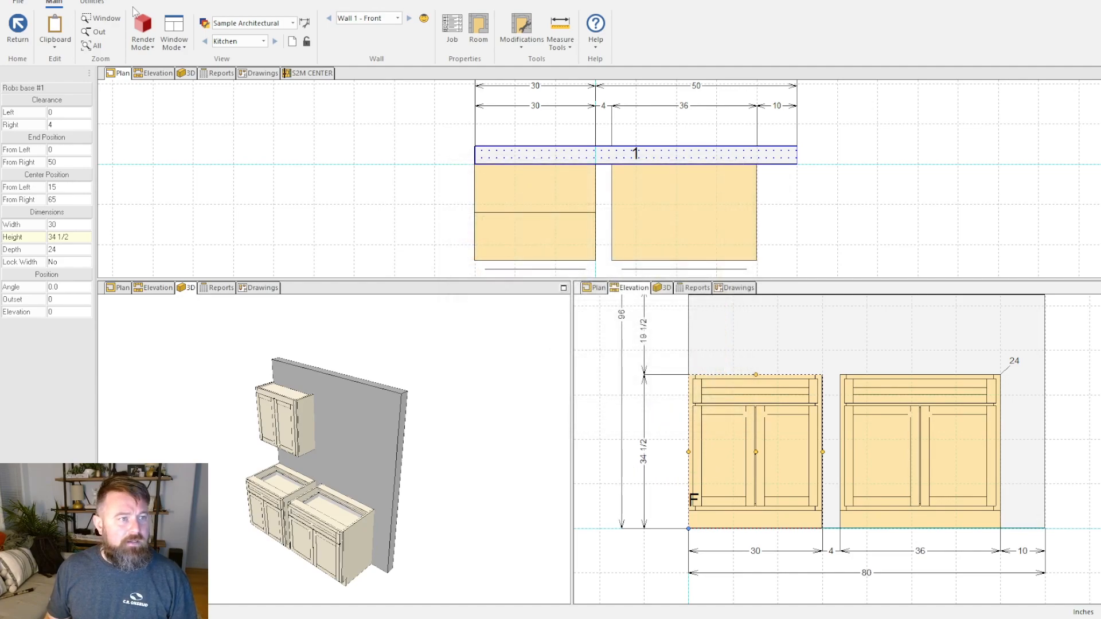
Step: Deselect the cabinet, switch to a single-window layout and display the Wall 1 elevation
{"action": "scroll", "coordinate": [751, 484], "scroll_direction": "down", "scroll_amount": 2}
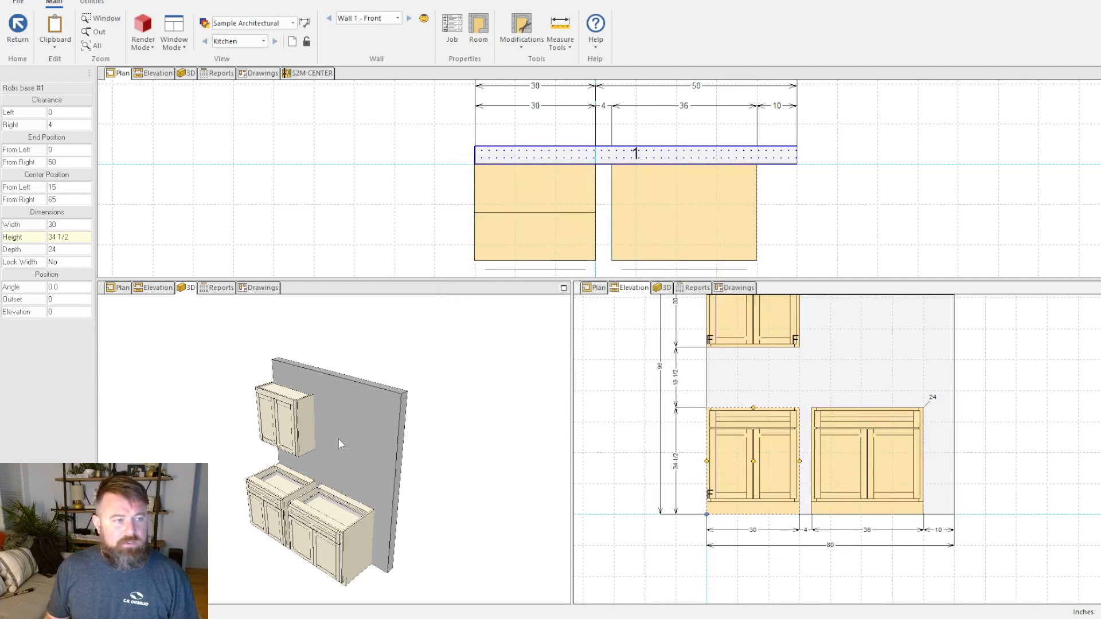
{"action": "scroll", "coordinate": [339, 404], "scroll_direction": "down", "scroll_amount": 1}
{"action": "scroll", "coordinate": [817, 468], "scroll_direction": "up", "scroll_amount": 1}
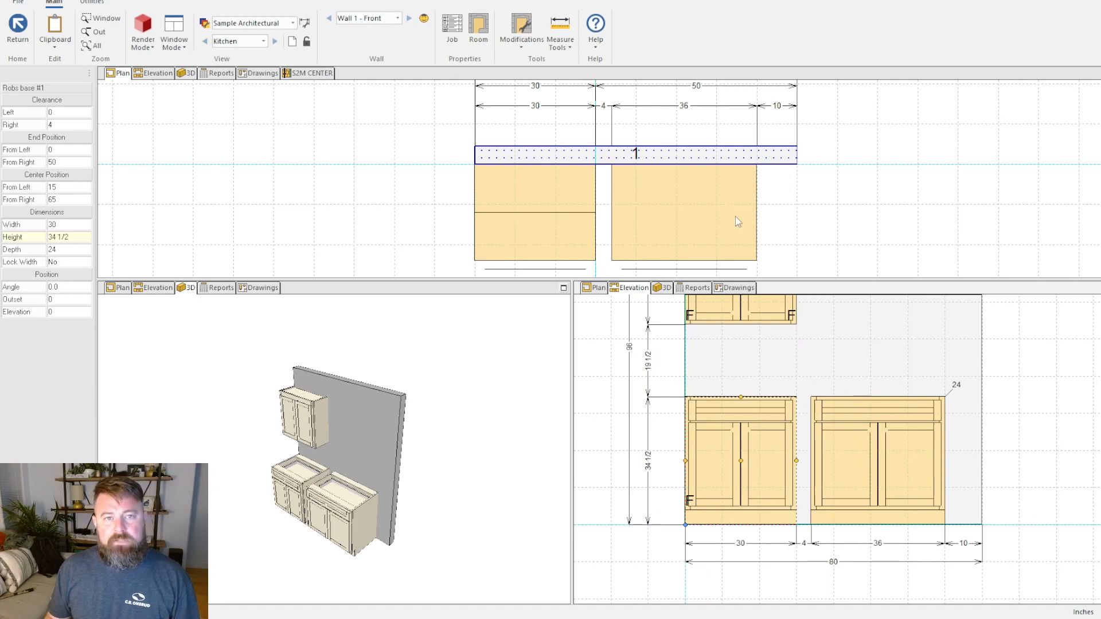
{"action": "scroll", "coordinate": [919, 232], "scroll_direction": "down", "scroll_amount": 1}
{"action": "middle_click_drag", "start_coordinate": [944, 197], "coordinate": [824, 176]}
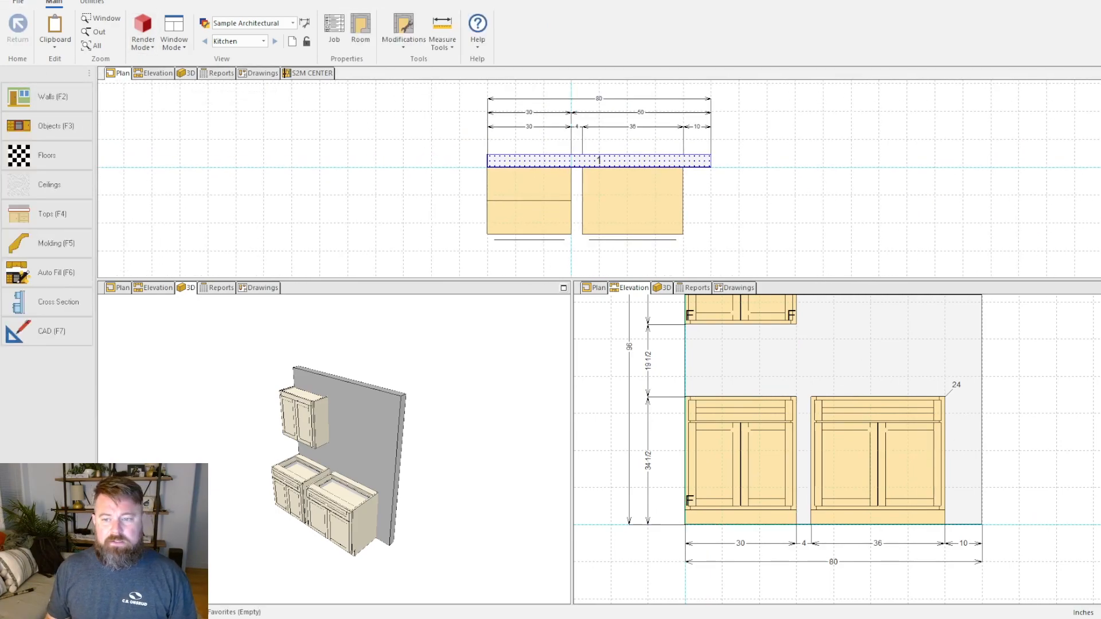
{"action": "left_click", "coordinate": [184, 41]}
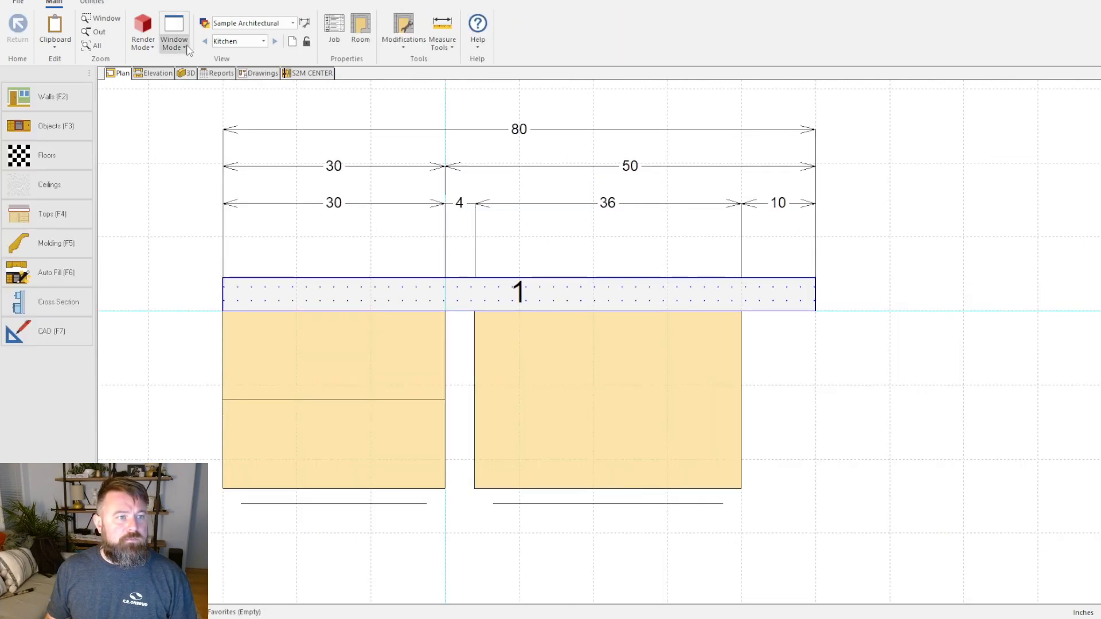
{"action": "left_click", "coordinate": [153, 72]}
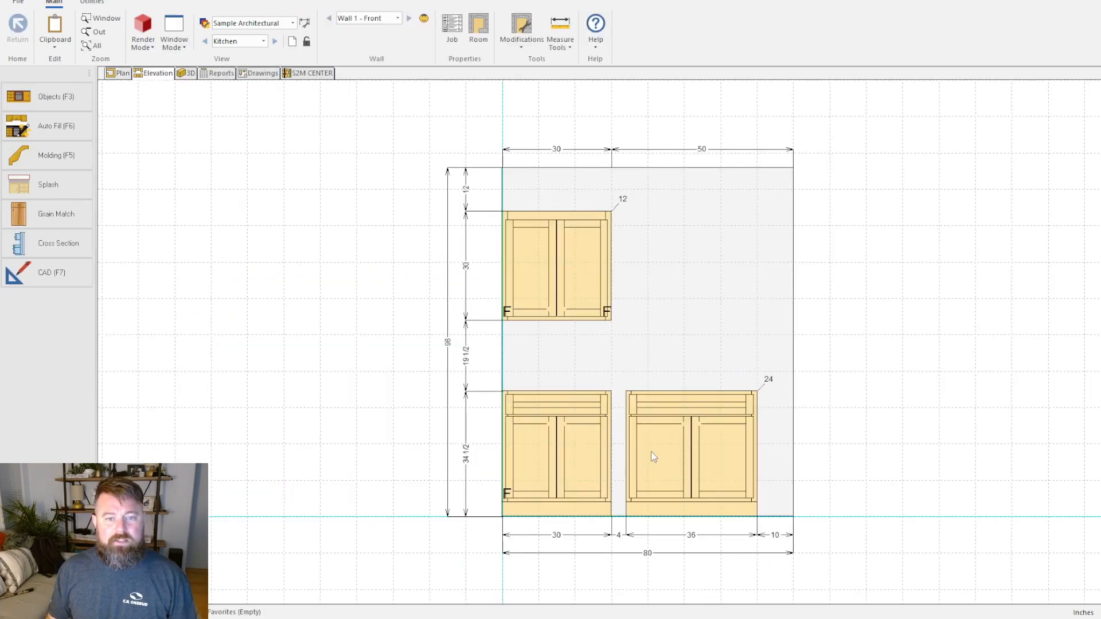
{"action": "scroll", "coordinate": [496, 418], "scroll_direction": "down", "scroll_amount": 1}
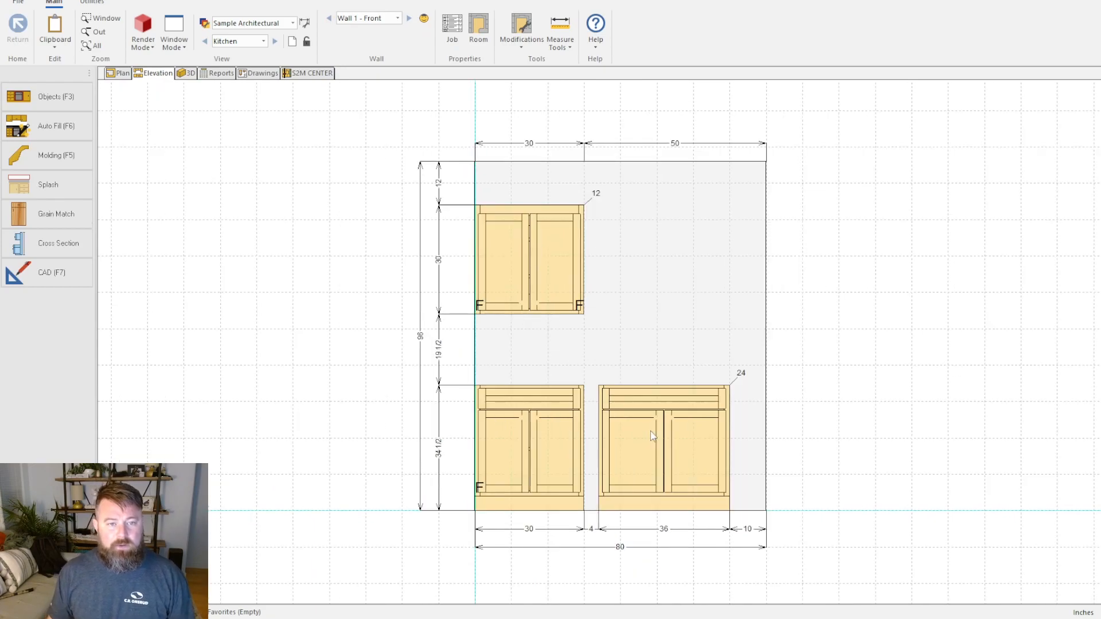
Step: Examine the options offered for empty space in the elevation and in the plan
{"action": "right_click", "coordinate": [825, 257]}
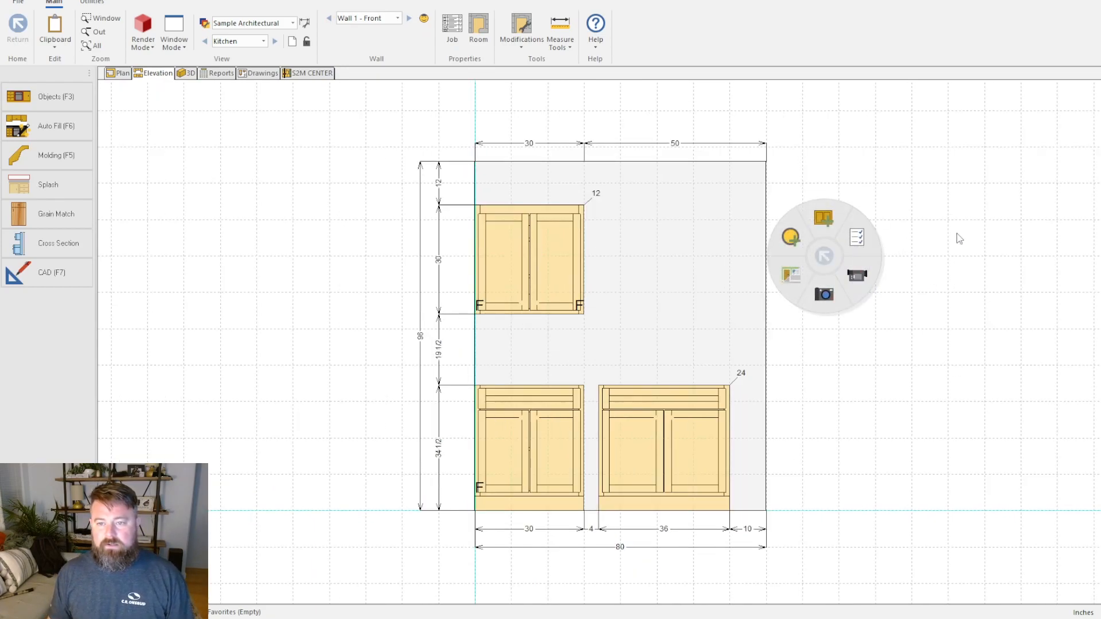
{"action": "right_click", "coordinate": [132, 122]}
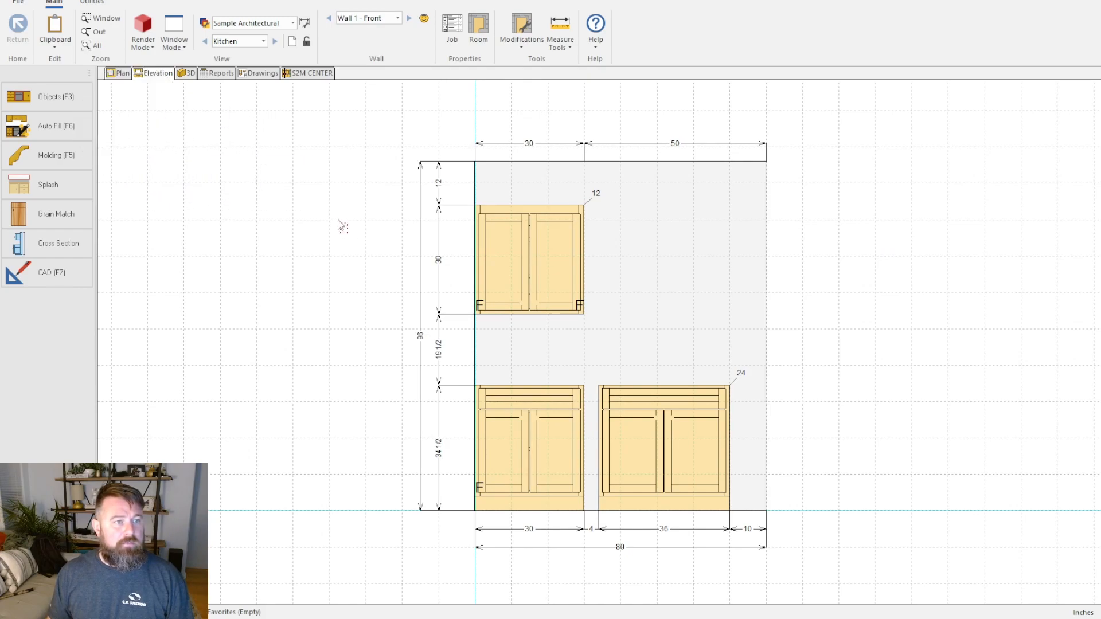
{"action": "left_click", "coordinate": [119, 73]}
{"action": "right_click", "coordinate": [155, 246]}
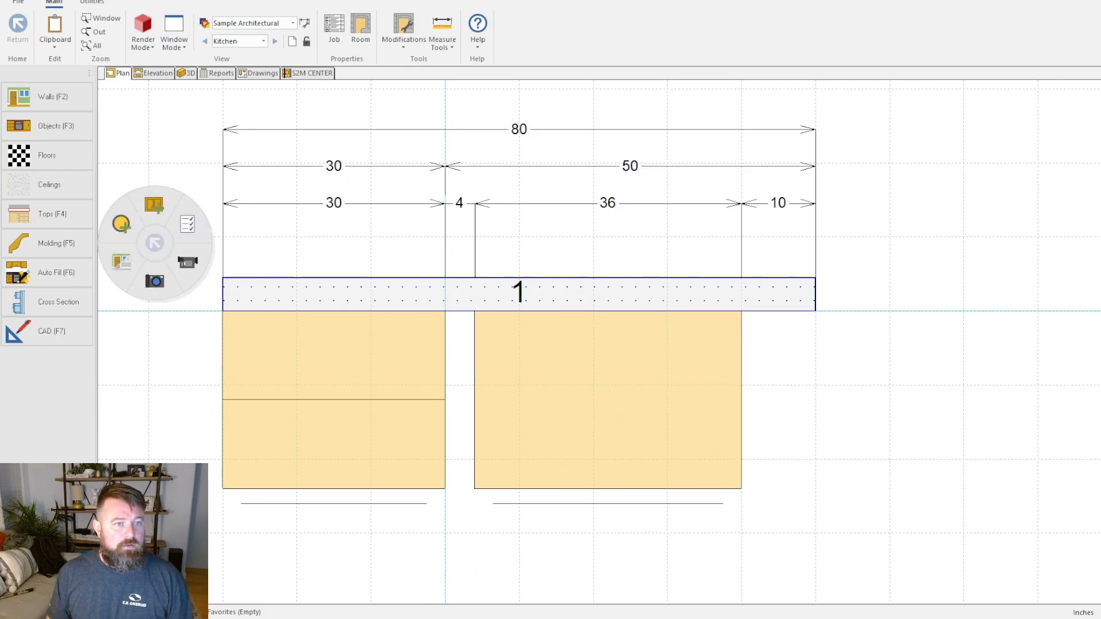
Step: Enter CAD mode in the plan and check its View Properties for drawing, cancelling without changes
{"action": "key", "text": "F7"}
{"action": "right_click", "coordinate": [981, 308]}
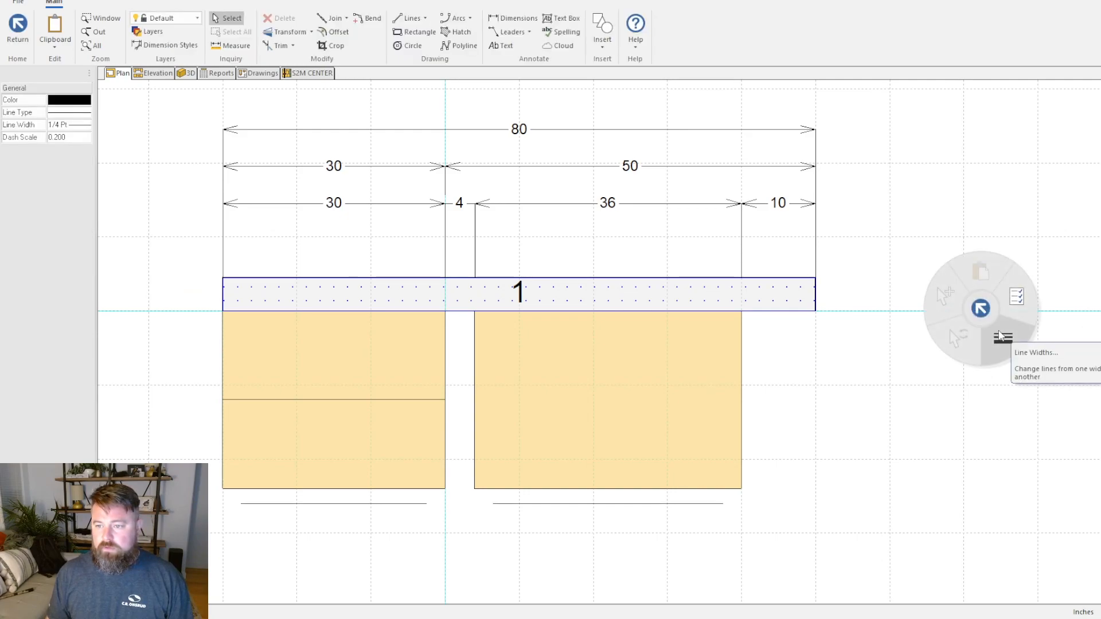
{"action": "left_click", "coordinate": [927, 236]}
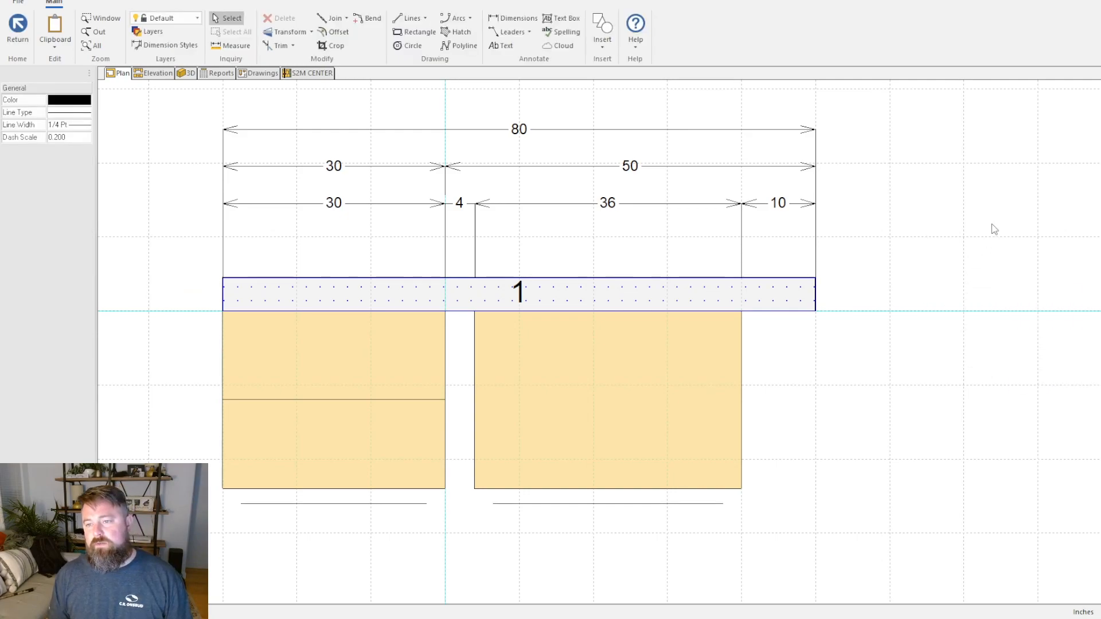
{"action": "right_click", "coordinate": [1011, 209]}
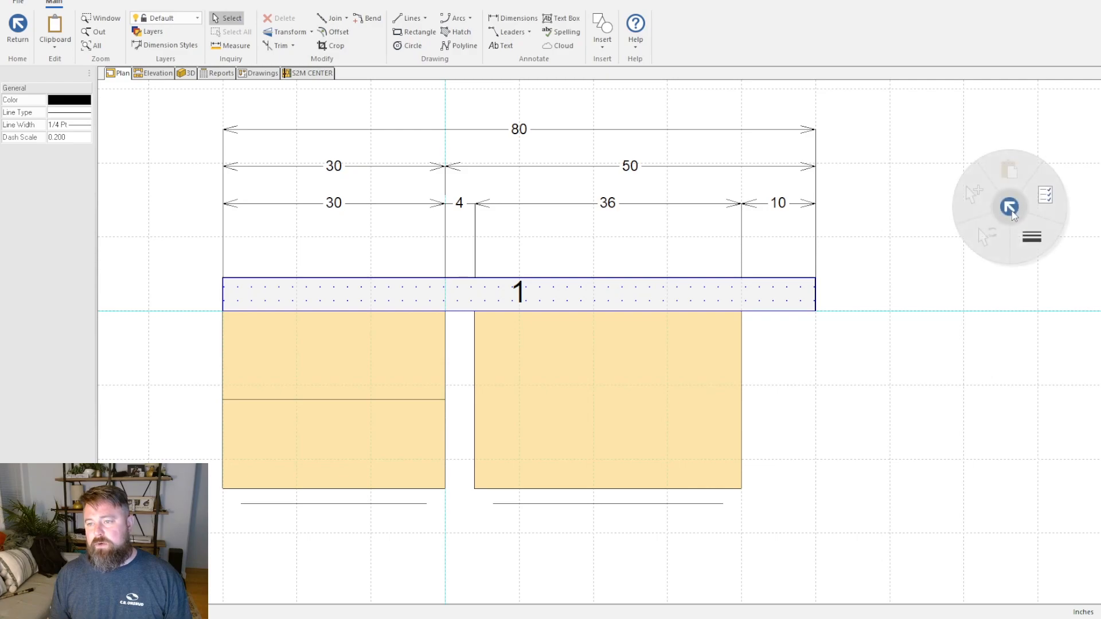
{"action": "left_click", "coordinate": [1042, 205]}
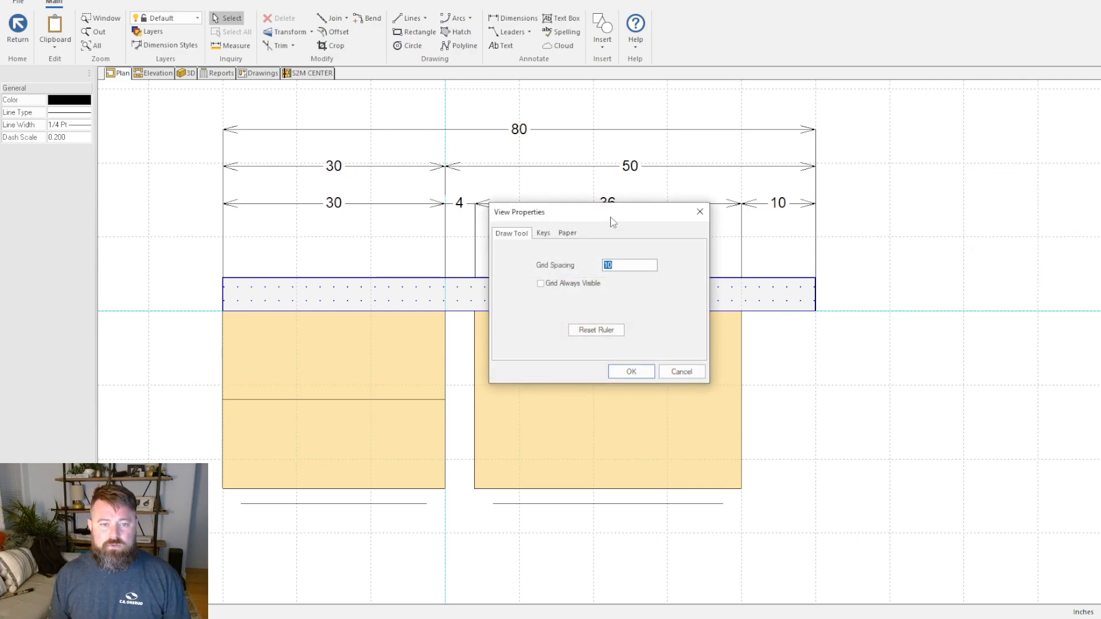
{"action": "left_click_drag", "start_coordinate": [610, 218], "coordinate": [722, 207]}
{"action": "left_click", "coordinate": [778, 359]}
Step: Enter CAD mode in the elevation and review the Draw Tool, Keys and Paper view properties, cancelling without changes
{"action": "left_click", "coordinate": [148, 75]}
{"action": "left_click", "coordinate": [150, 75]}
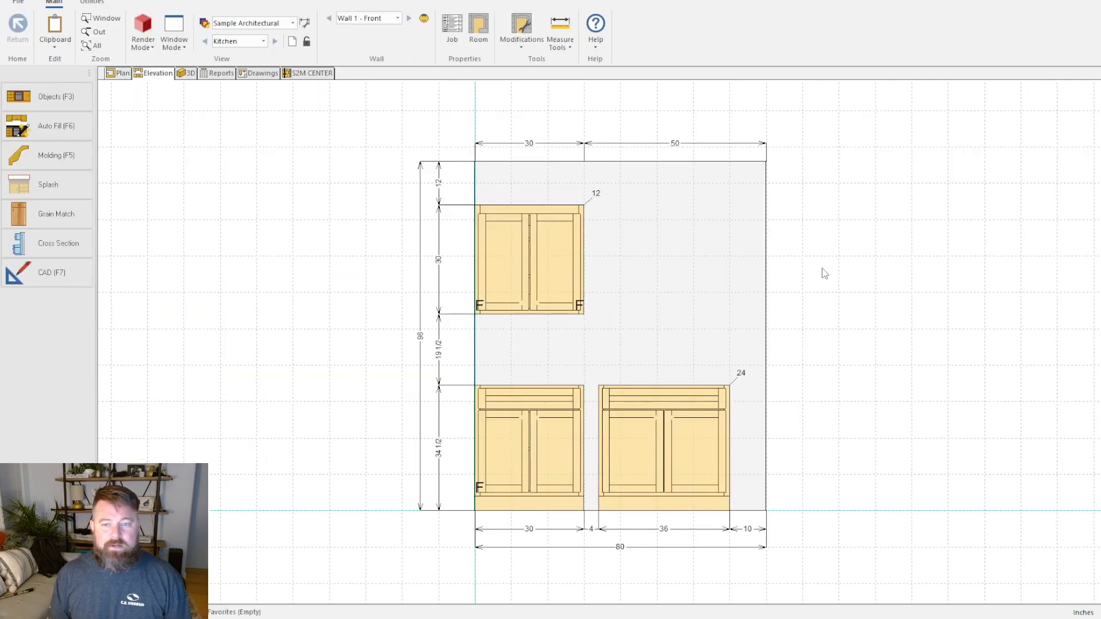
{"action": "key", "text": "F7"}
{"action": "right_click", "coordinate": [955, 195]}
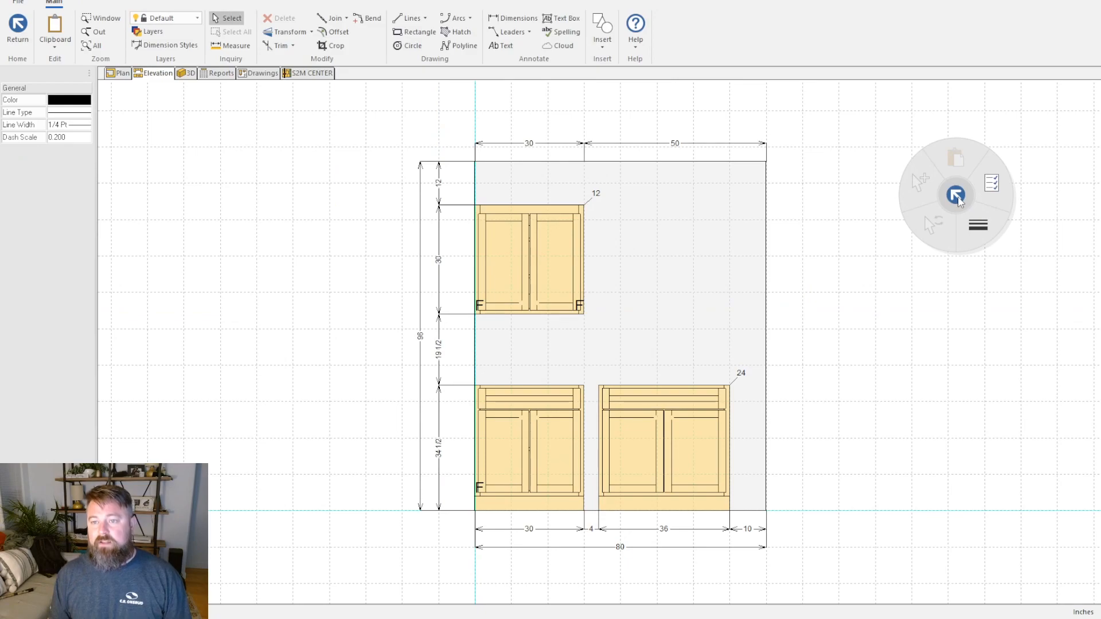
{"action": "left_click", "coordinate": [999, 194]}
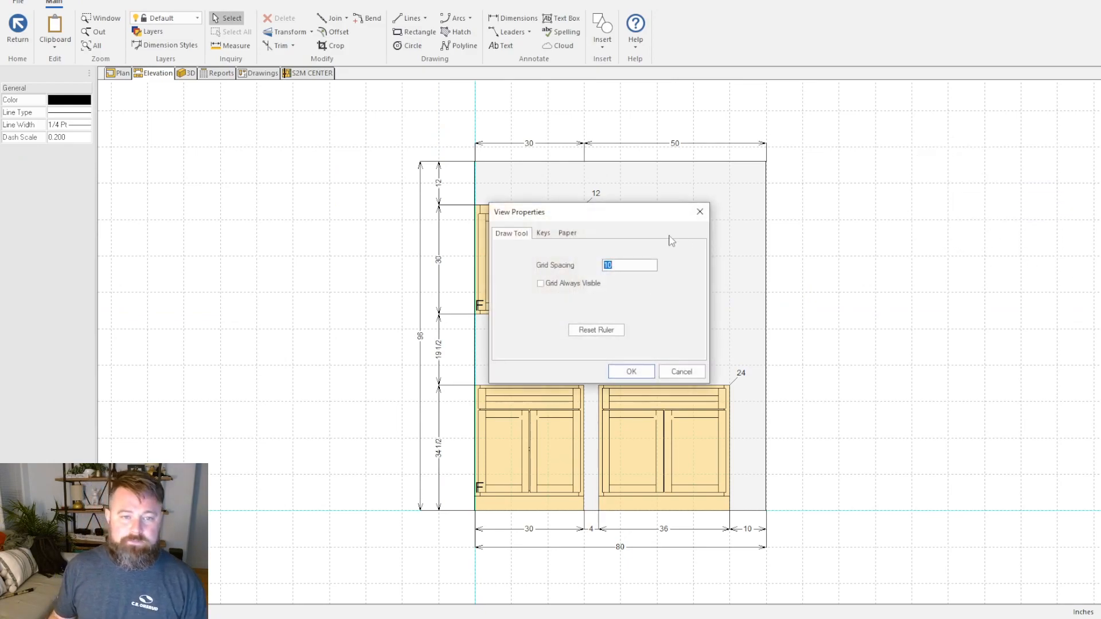
{"action": "left_click", "coordinate": [543, 233]}
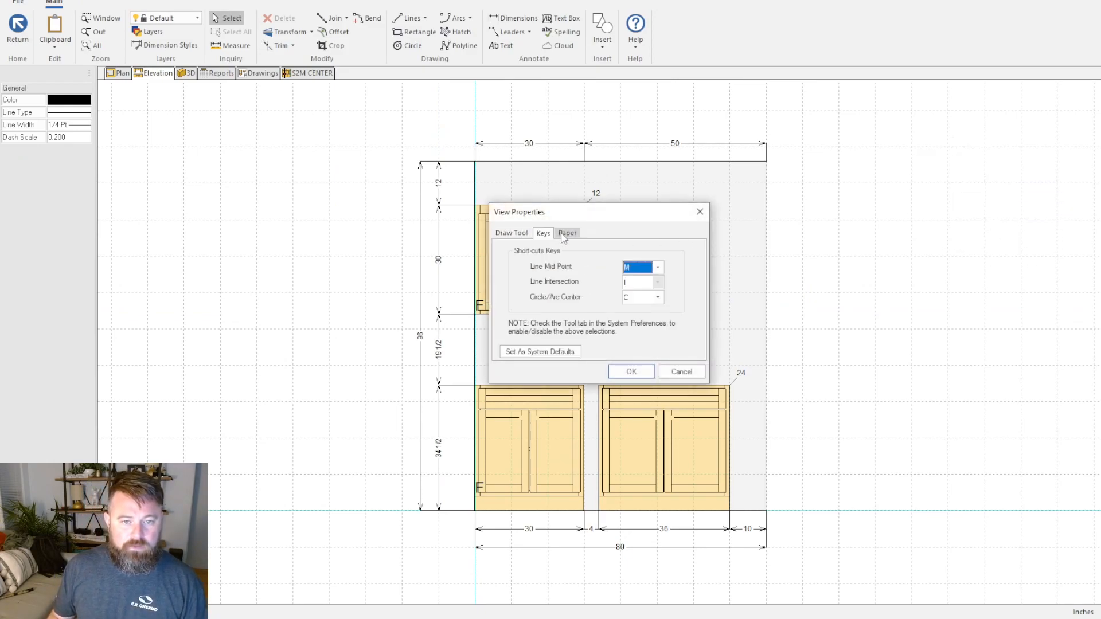
{"action": "left_click", "coordinate": [567, 233]}
{"action": "left_click", "coordinate": [523, 234]}
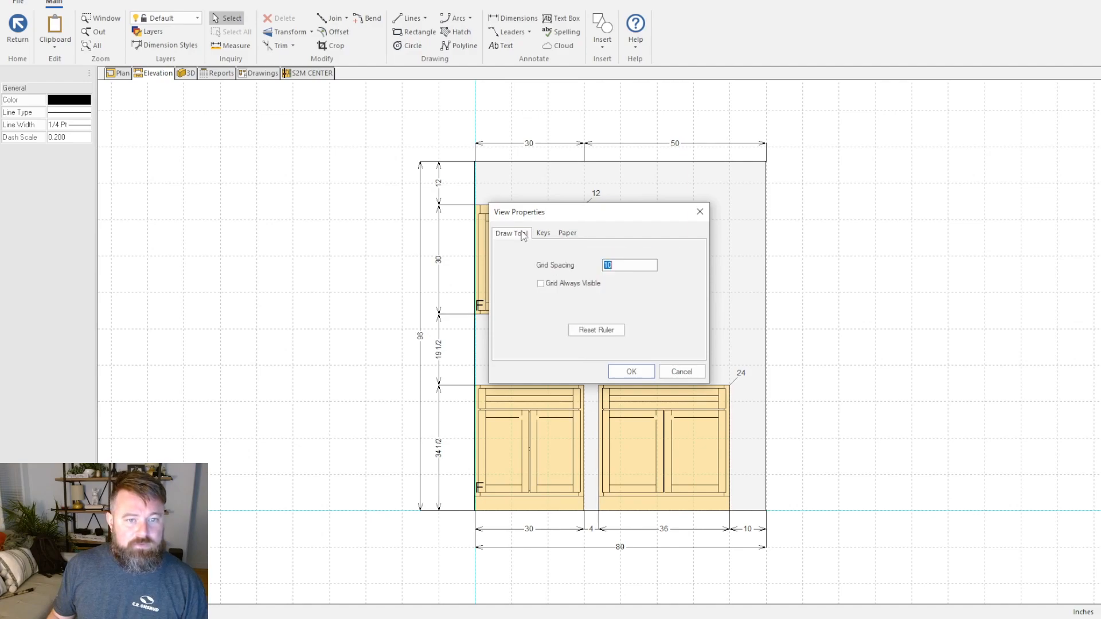
{"action": "left_click", "coordinate": [682, 372]}
Step: View the Line Width replacement dialog in the elevation's CAD mode, close it and reopen the empty-space options
{"action": "right_click", "coordinate": [731, 241]}
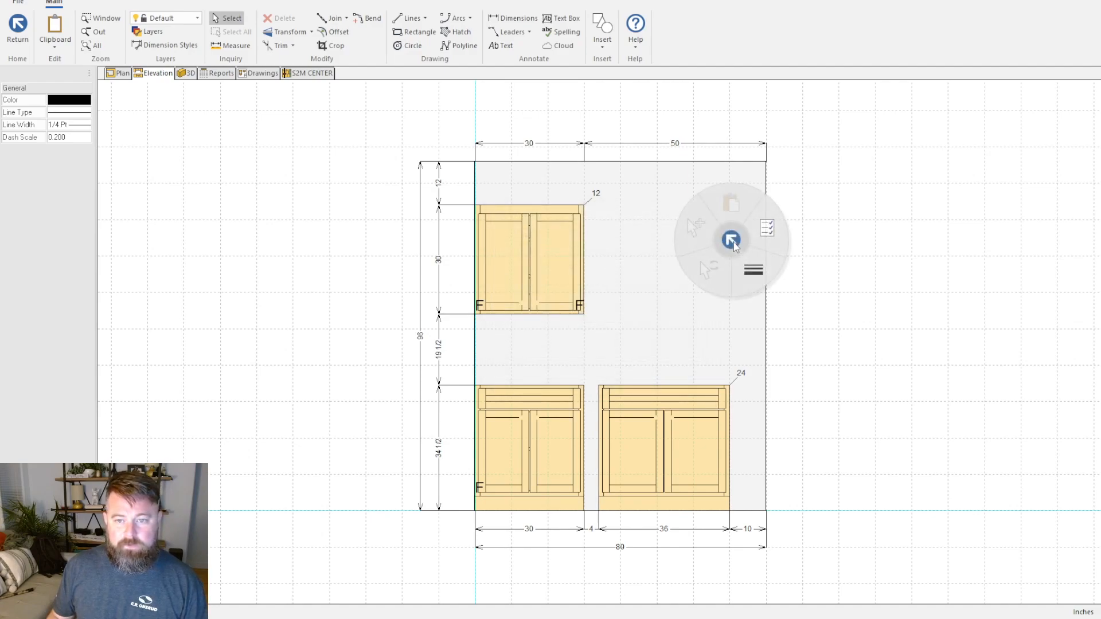
{"action": "left_click", "coordinate": [753, 269]}
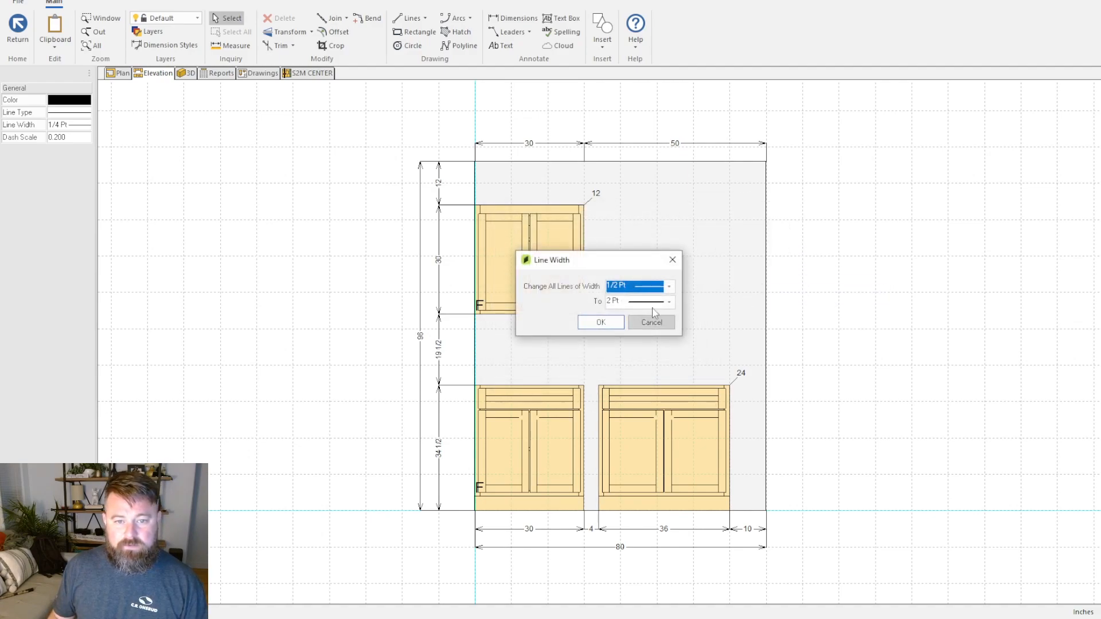
{"action": "left_click", "coordinate": [673, 261]}
{"action": "right_click", "coordinate": [941, 273]}
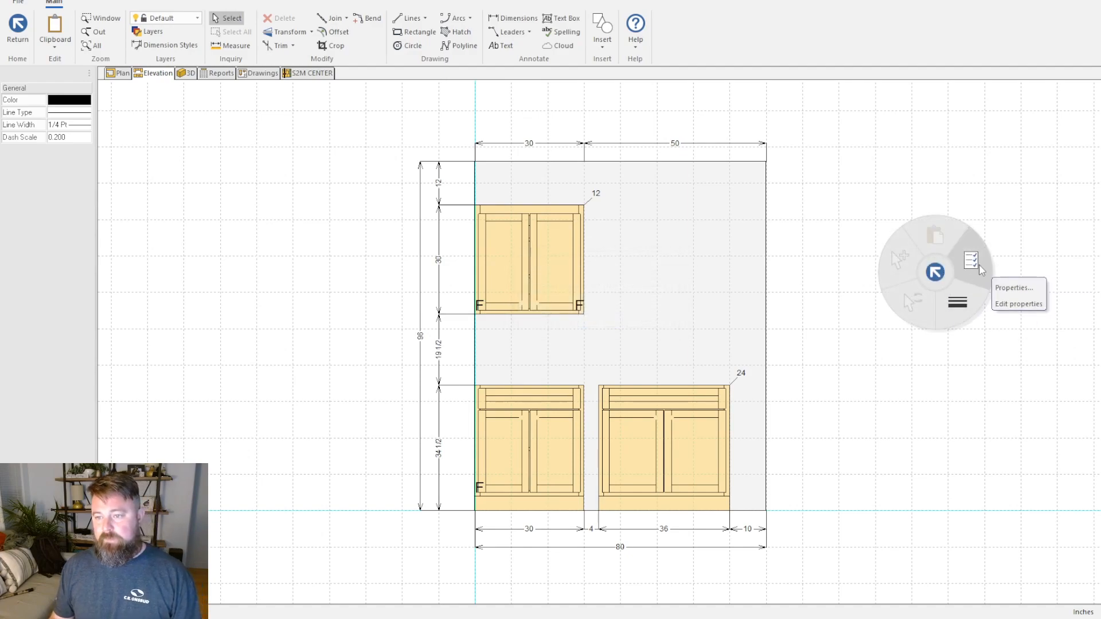
Step: Open View Properties for the CAD elevation and for the plan, closing each without changes
{"action": "left_click", "coordinate": [971, 257]}
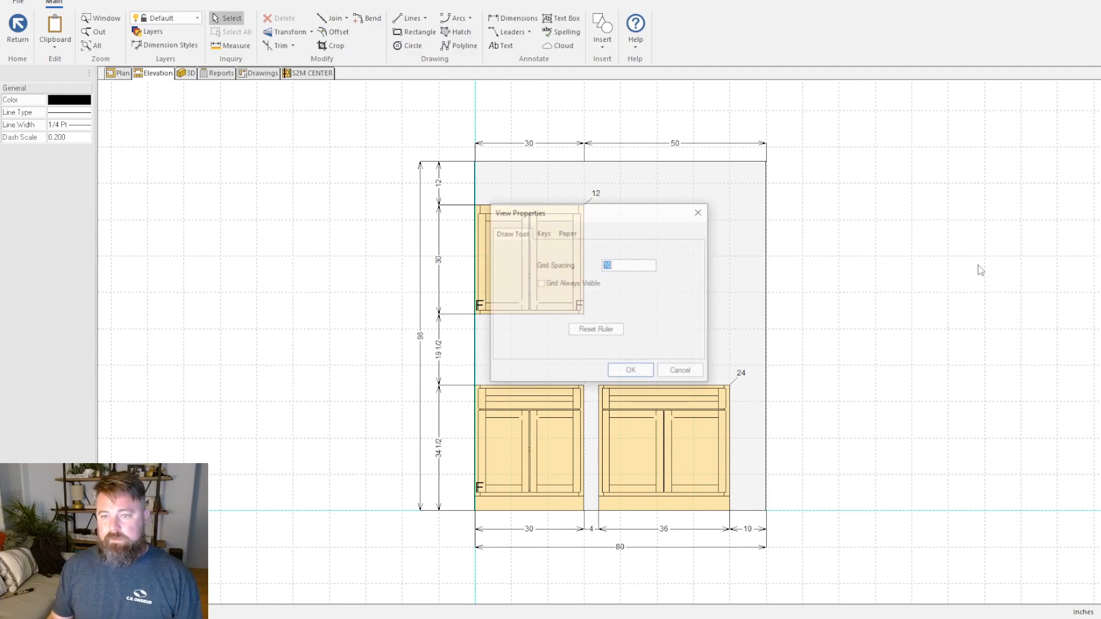
{"action": "left_click", "coordinate": [700, 212]}
{"action": "left_click", "coordinate": [120, 73]}
{"action": "scroll", "coordinate": [395, 453], "scroll_direction": "down", "scroll_amount": 4}
{"action": "right_click", "coordinate": [515, 224]}
{"action": "left_click", "coordinate": [547, 216]}
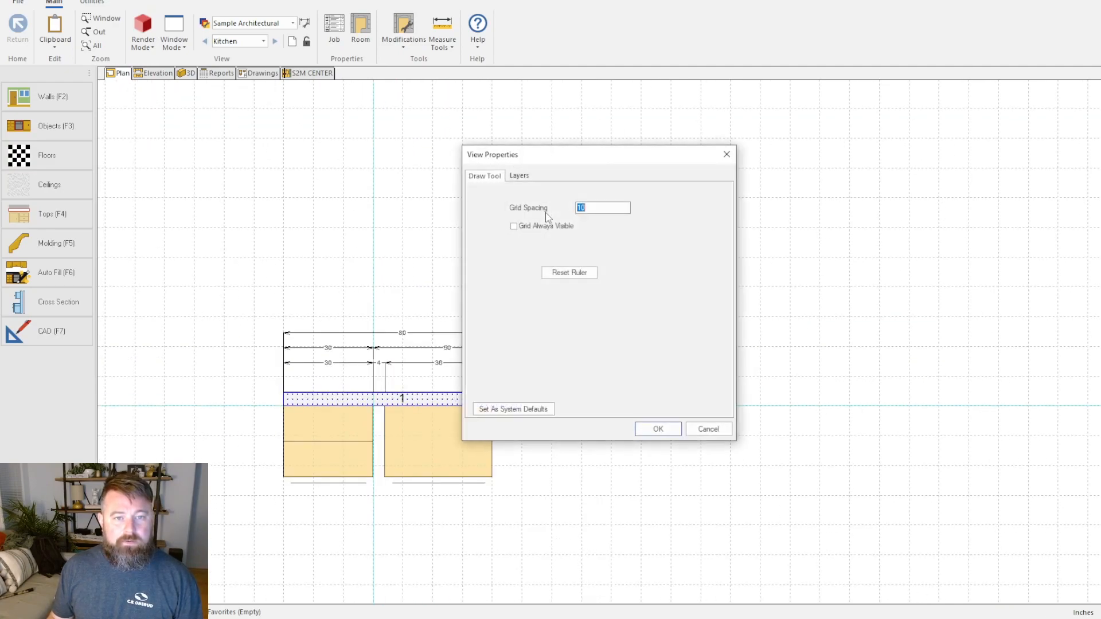
{"action": "left_click", "coordinate": [708, 429]}
Step: Review the Floor Plan View Layers in the plan's View Properties and cancel without changes
{"action": "mouse_move", "coordinate": [537, 463]}
{"action": "middle_mouse_down"}
{"action": "mouse_move", "coordinate": [708, 376]}
{"action": "mouse_move", "coordinate": [713, 354]}
{"action": "middle_mouse_up"}
{"action": "right_click", "coordinate": [682, 150]}
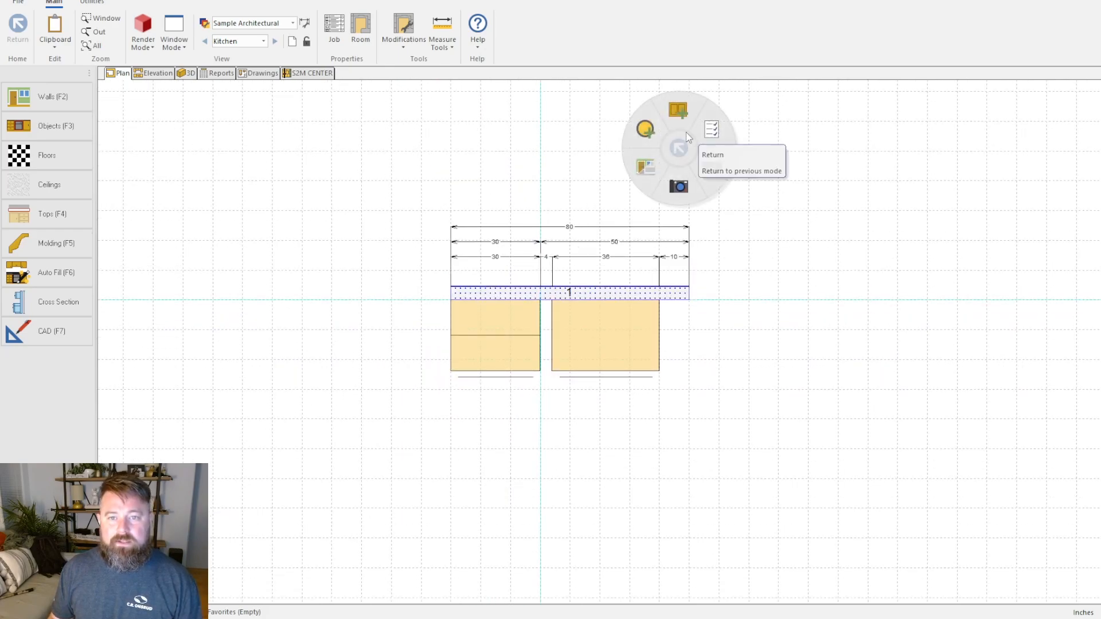
{"action": "right_click", "coordinate": [675, 126]}
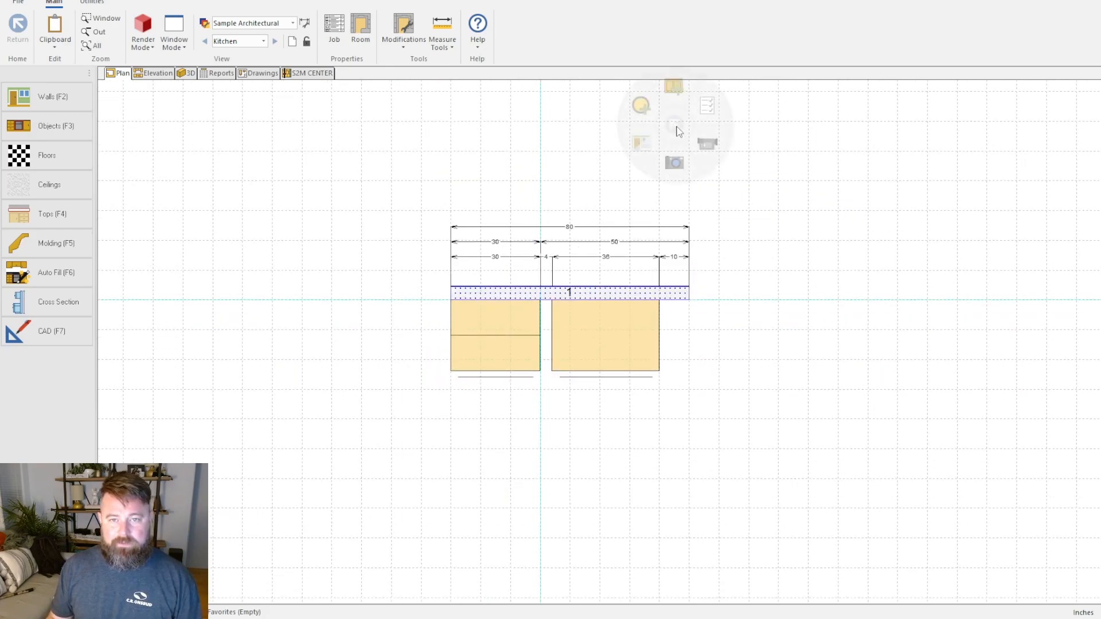
{"action": "left_click", "coordinate": [710, 115]}
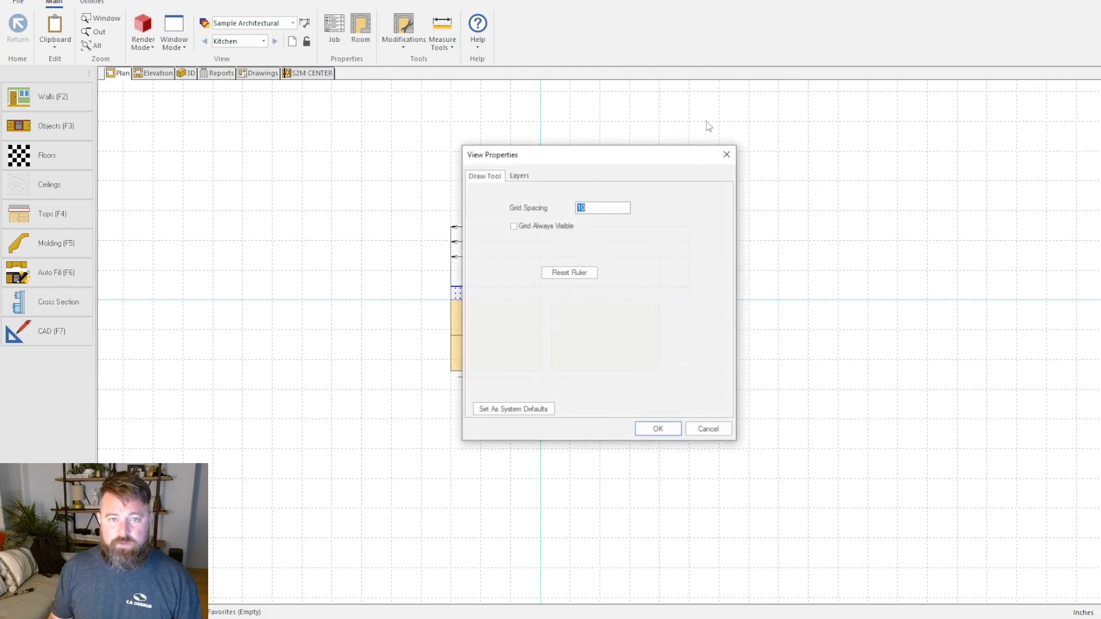
{"action": "left_click", "coordinate": [519, 175]}
{"action": "left_click_drag", "start_coordinate": [612, 166], "coordinate": [865, 182]}
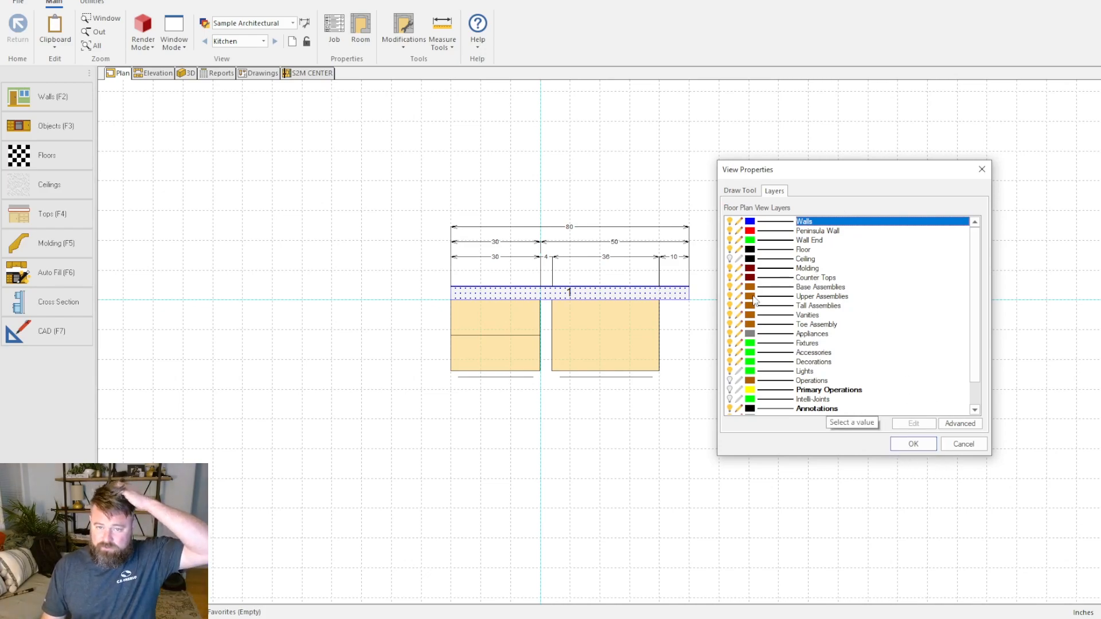
{"action": "scroll", "coordinate": [902, 353], "scroll_direction": "down", "scroll_amount": 1}
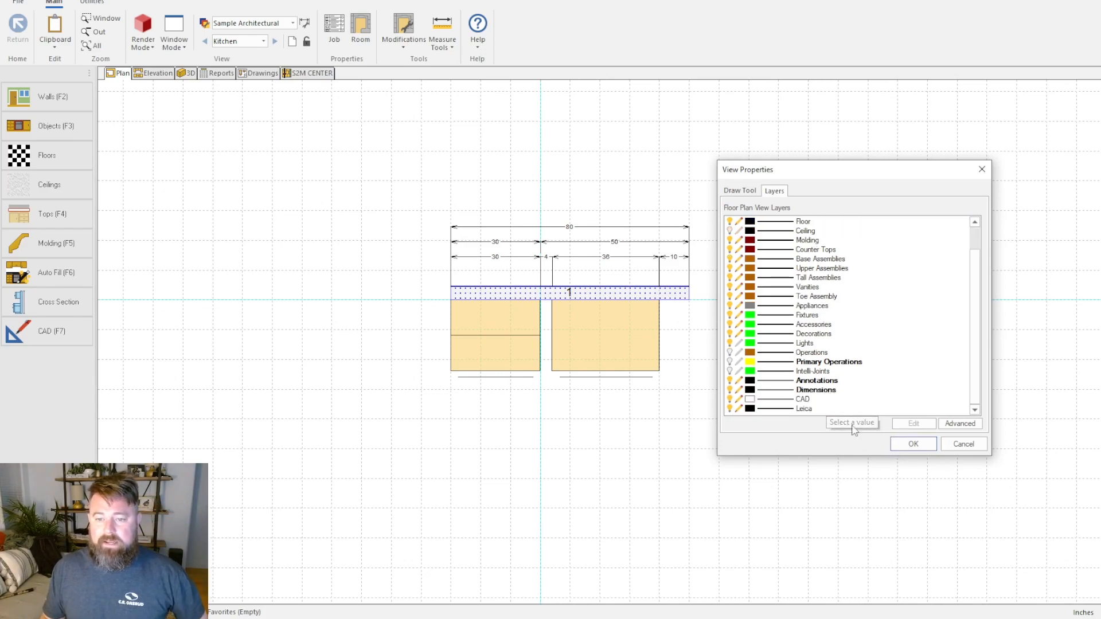
{"action": "scroll", "coordinate": [749, 399], "scroll_direction": "up", "scroll_amount": 1}
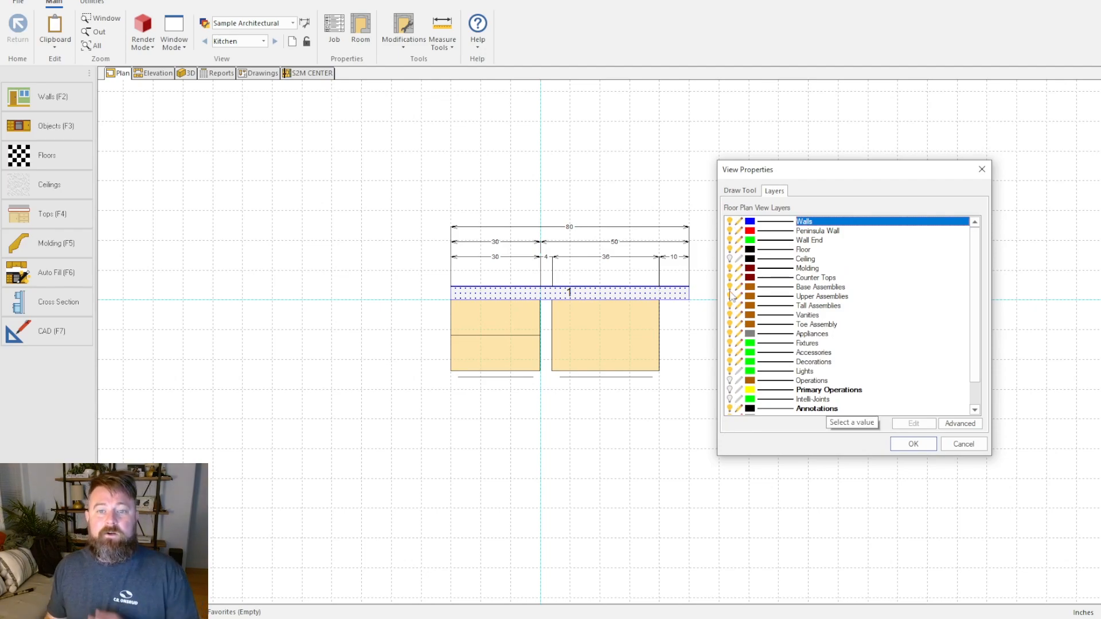
{"action": "scroll", "coordinate": [733, 310], "scroll_direction": "down", "scroll_amount": 1}
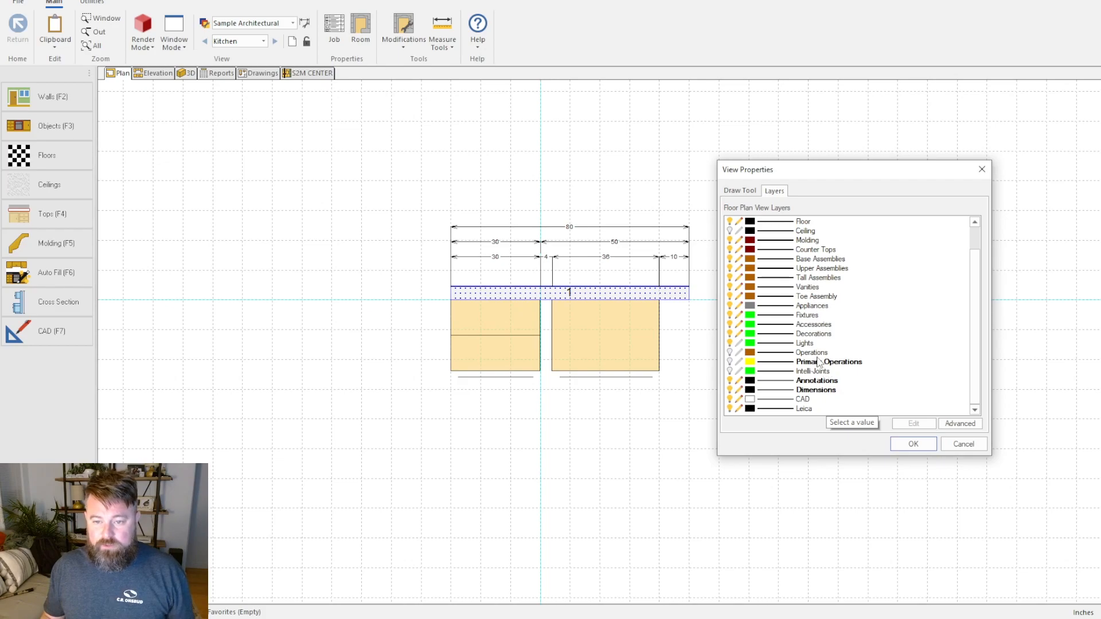
{"action": "left_click", "coordinate": [153, 75]}
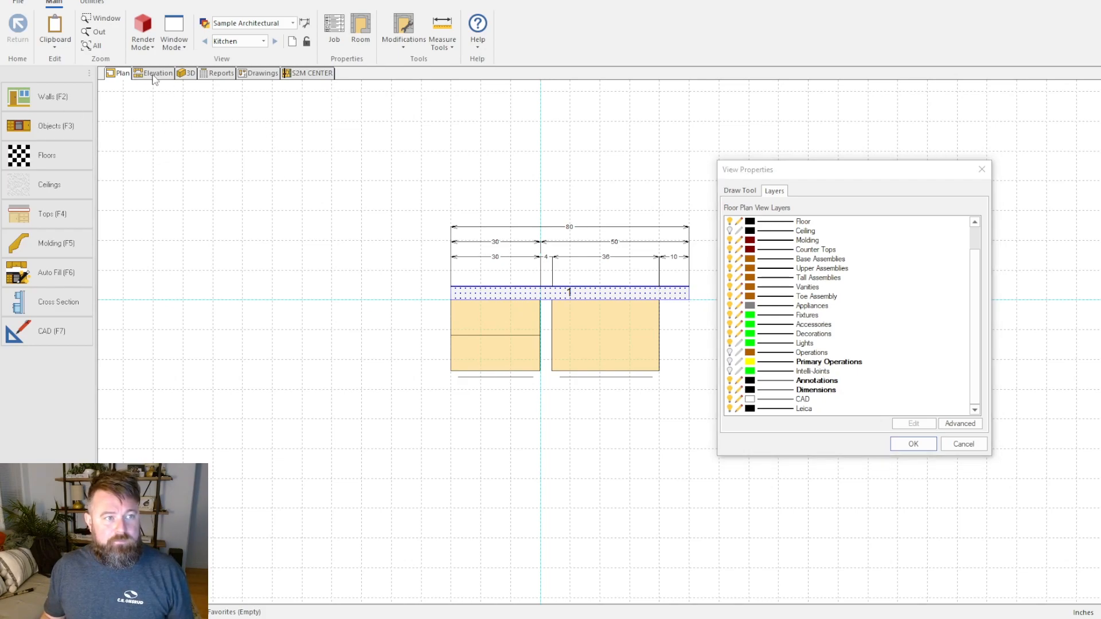
{"action": "left_click", "coordinate": [982, 448]}
Step: Open the elevation's View Properties at its layers and move the dialog clear of the cabinets
{"action": "left_click", "coordinate": [152, 74]}
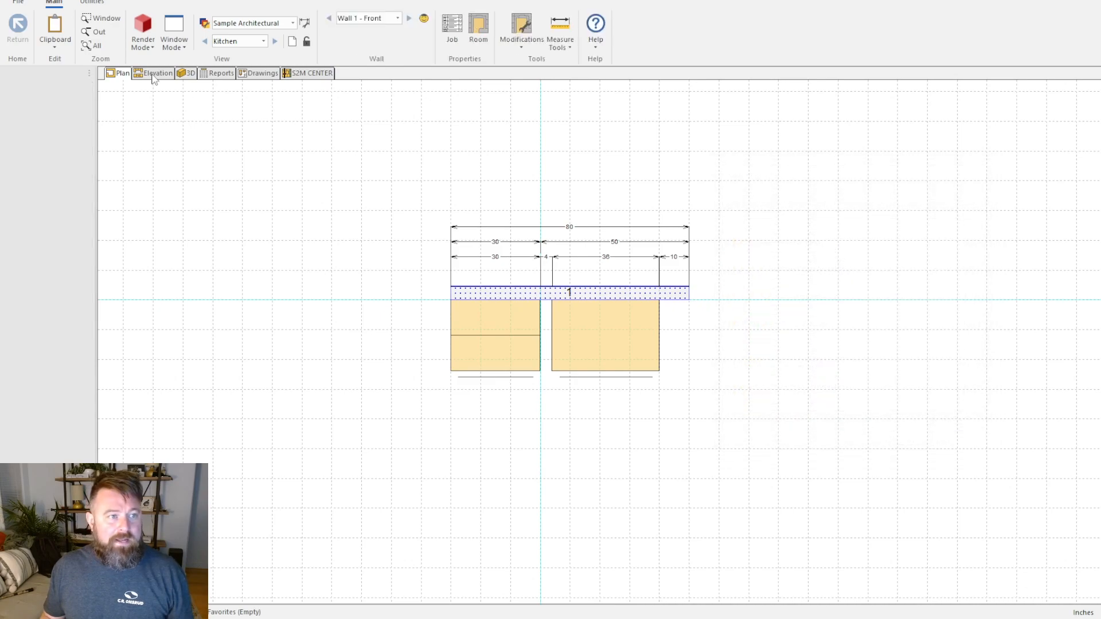
{"action": "right_click", "coordinate": [869, 252]}
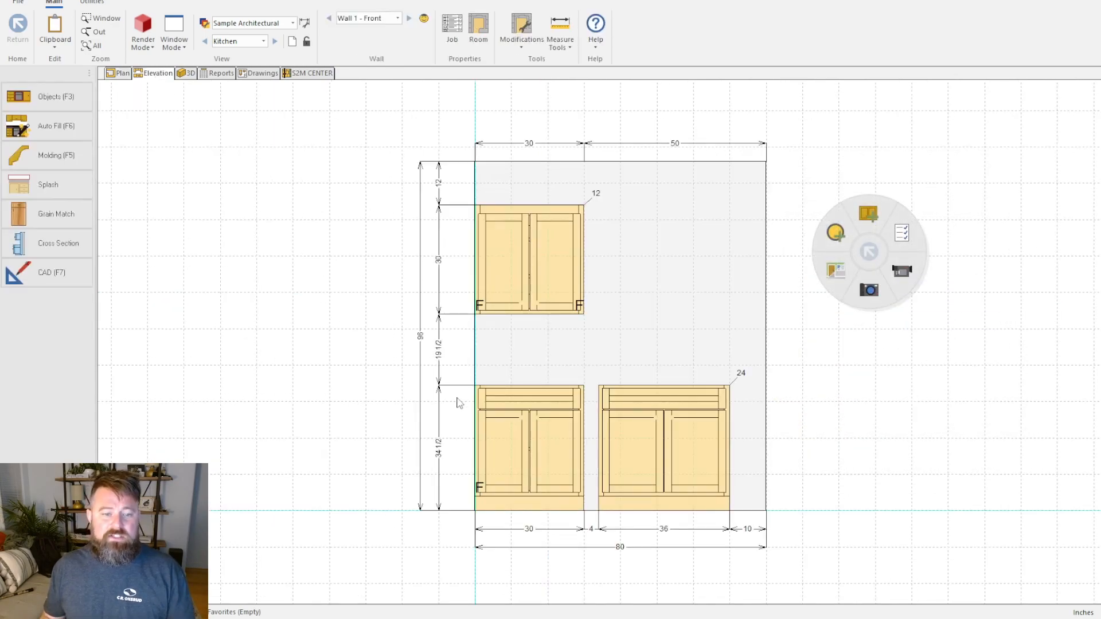
{"action": "left_click", "coordinate": [901, 232]}
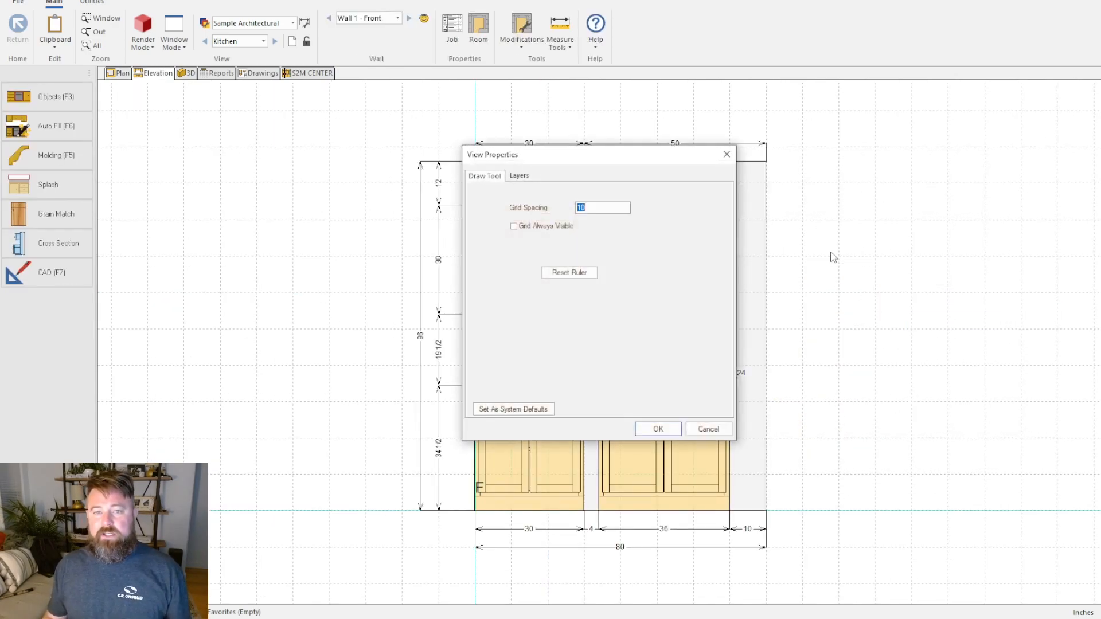
{"action": "left_click", "coordinate": [521, 177]}
{"action": "scroll", "coordinate": [548, 324], "scroll_direction": "down", "scroll_amount": 5}
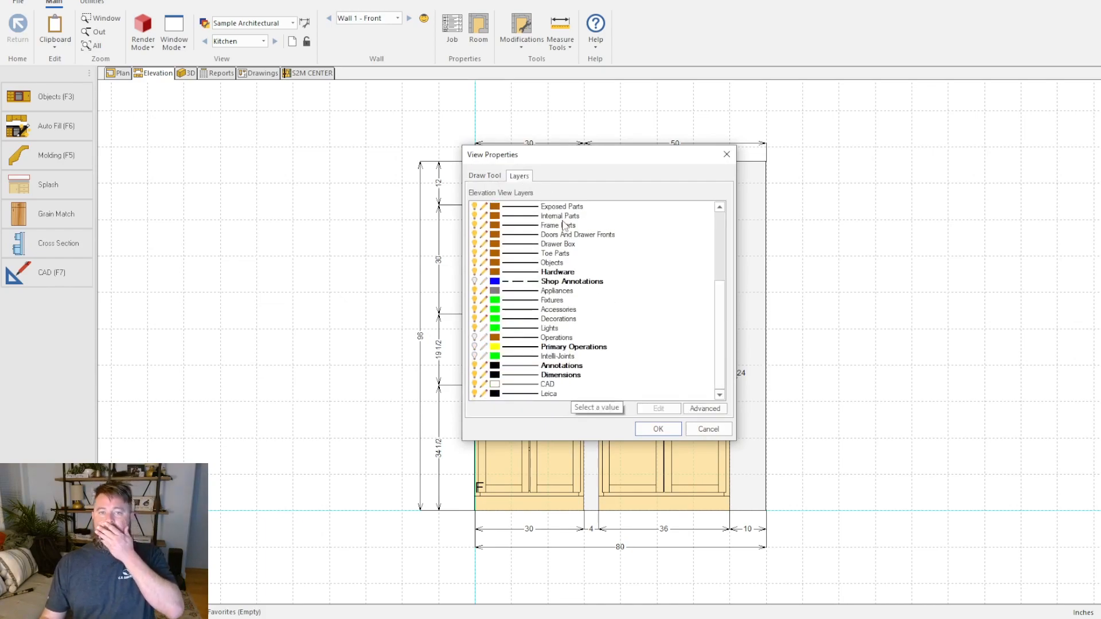
{"action": "left_click_drag", "start_coordinate": [600, 152], "coordinate": [894, 137]}
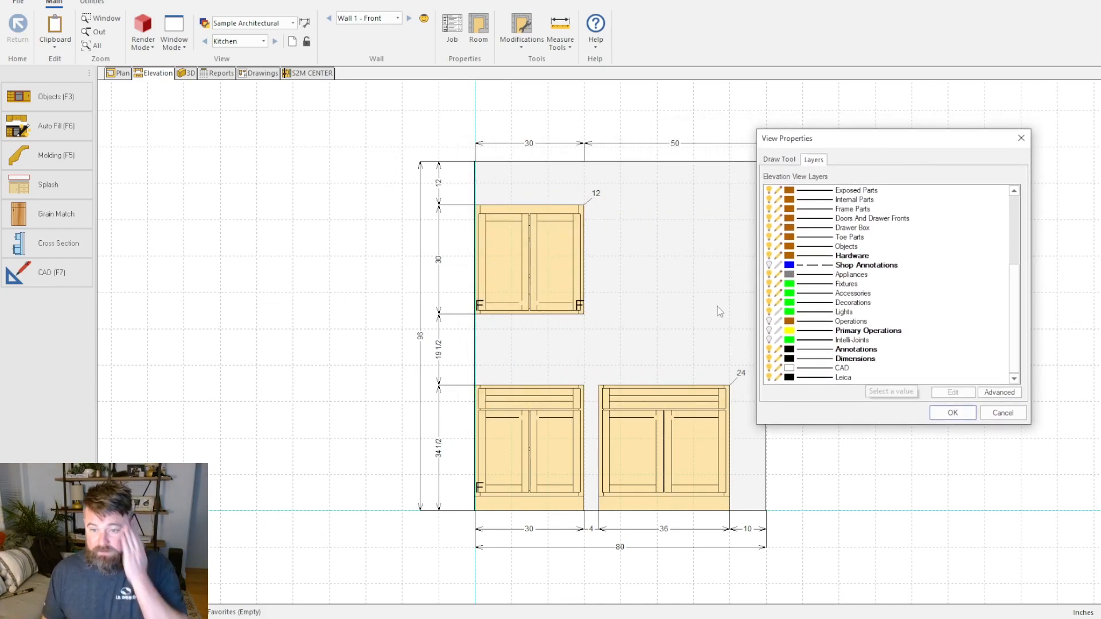
Step: Review the elevation's Dimensions layer settings and the available dimension styles, keeping the Layout style
{"action": "left_click", "coordinate": [865, 359]}
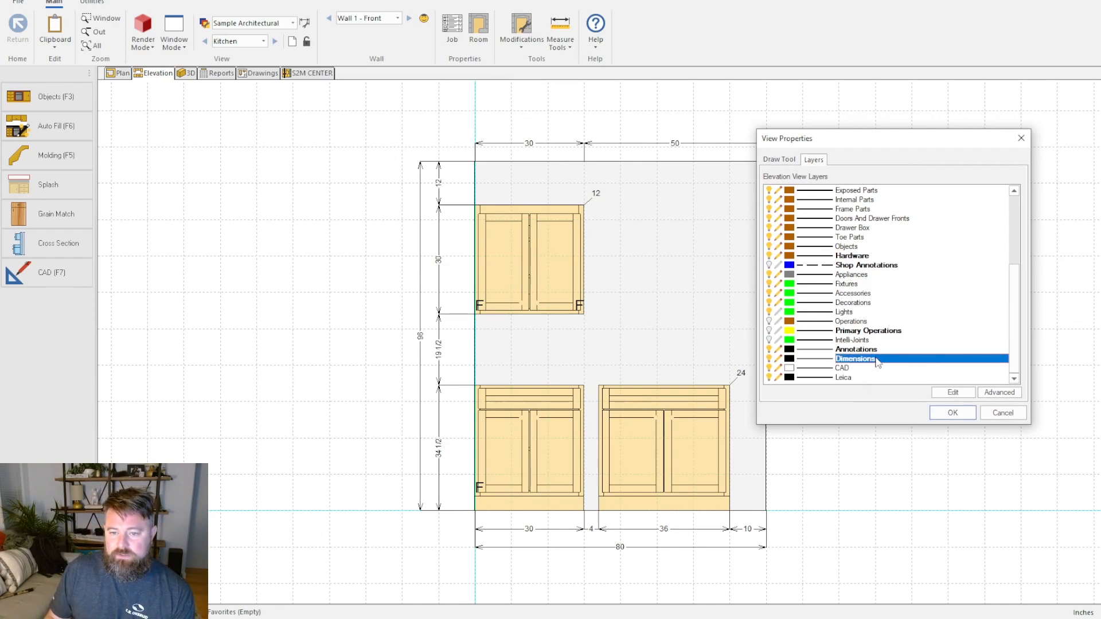
{"action": "left_click", "coordinate": [953, 392]}
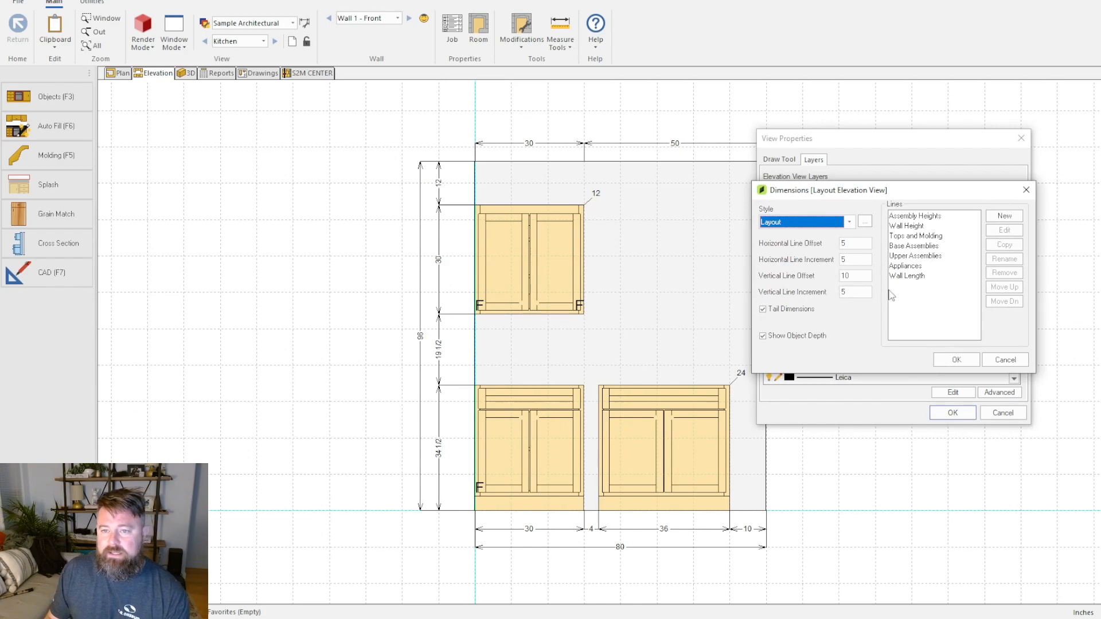
{"action": "left_click", "coordinate": [848, 223]}
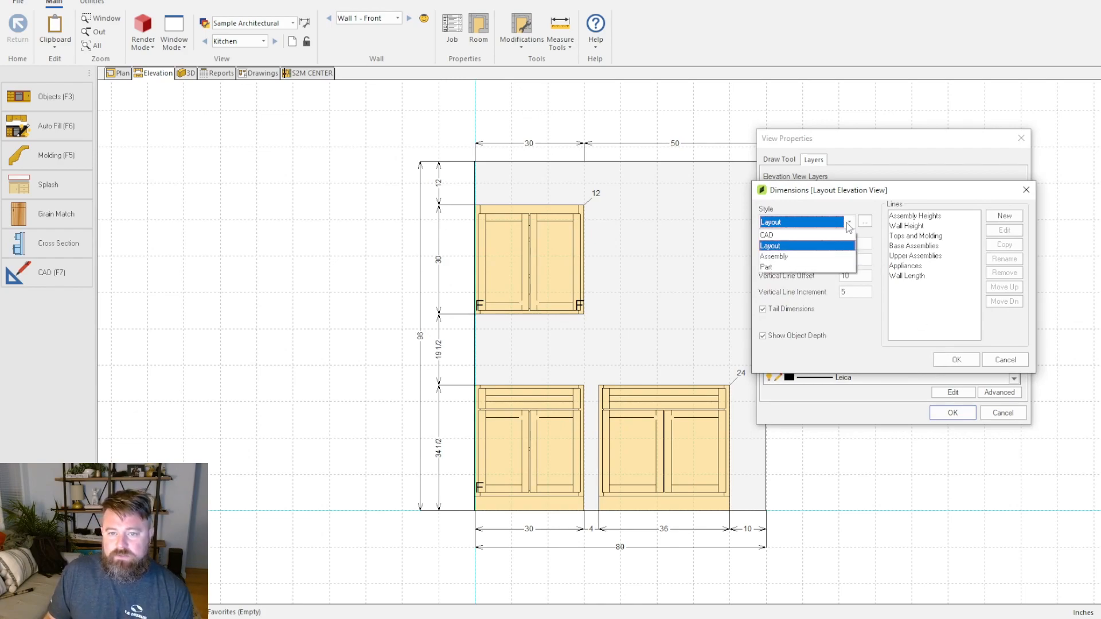
{"action": "left_click", "coordinate": [794, 246]}
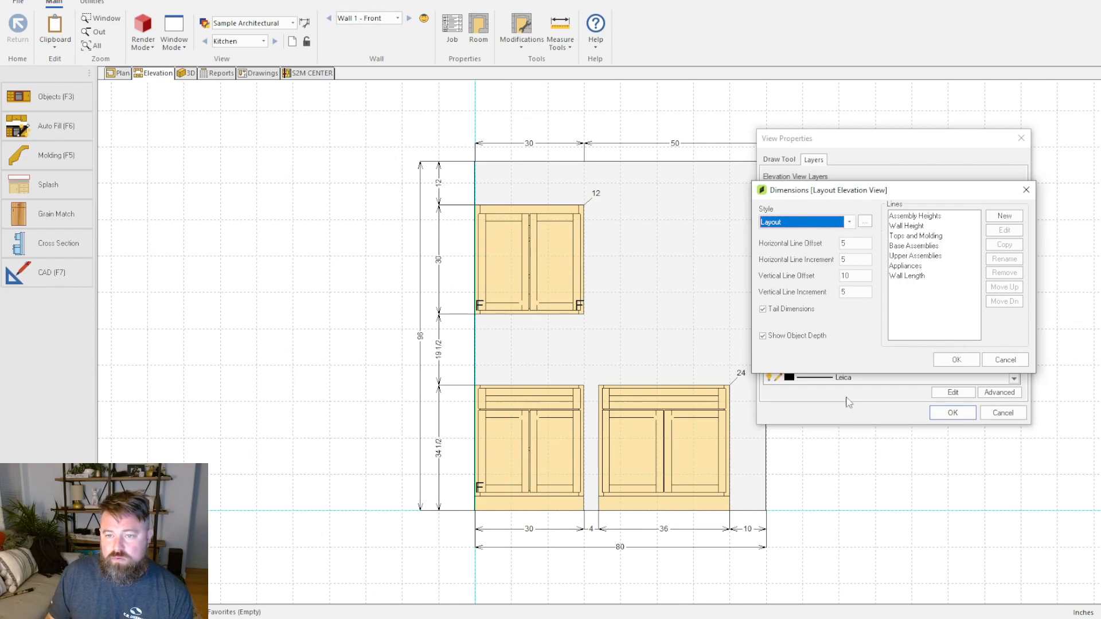
{"action": "left_click", "coordinate": [957, 359]}
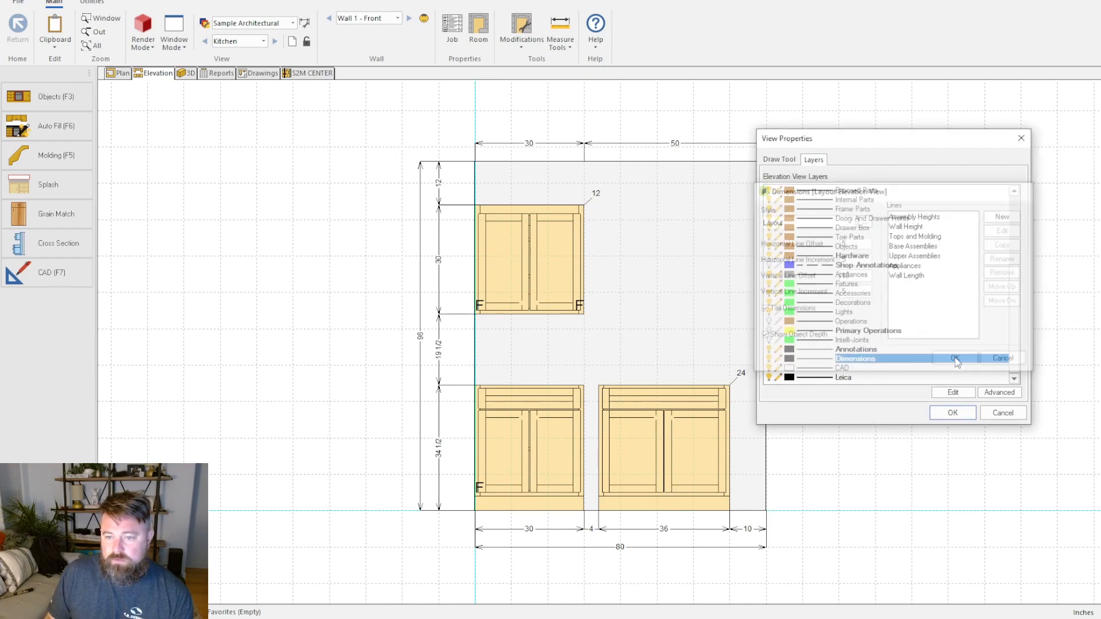
Step: View the Unmatched Operations colour choices of the Primary Operations layer and cancel them
{"action": "left_click", "coordinate": [863, 331]}
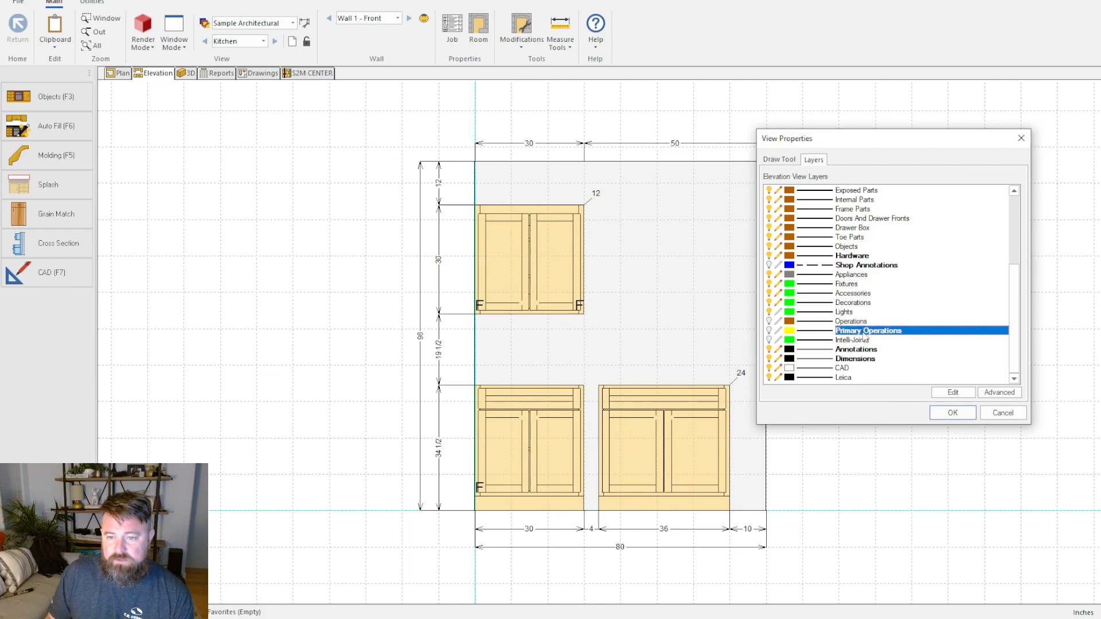
{"action": "double_click", "coordinate": [871, 332]}
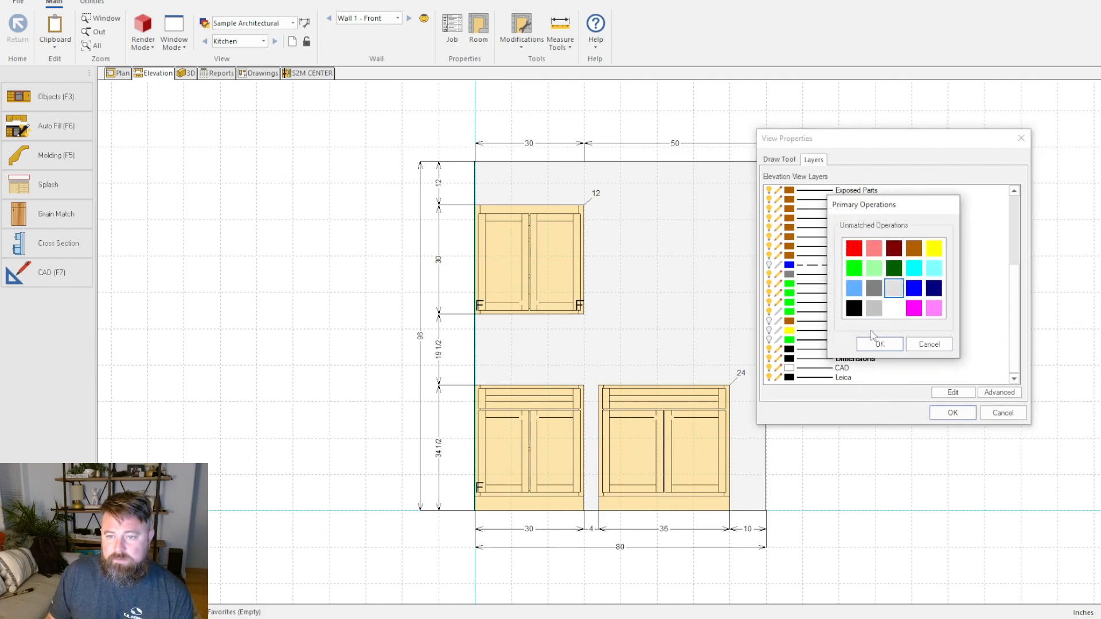
{"action": "left_click", "coordinate": [933, 347]}
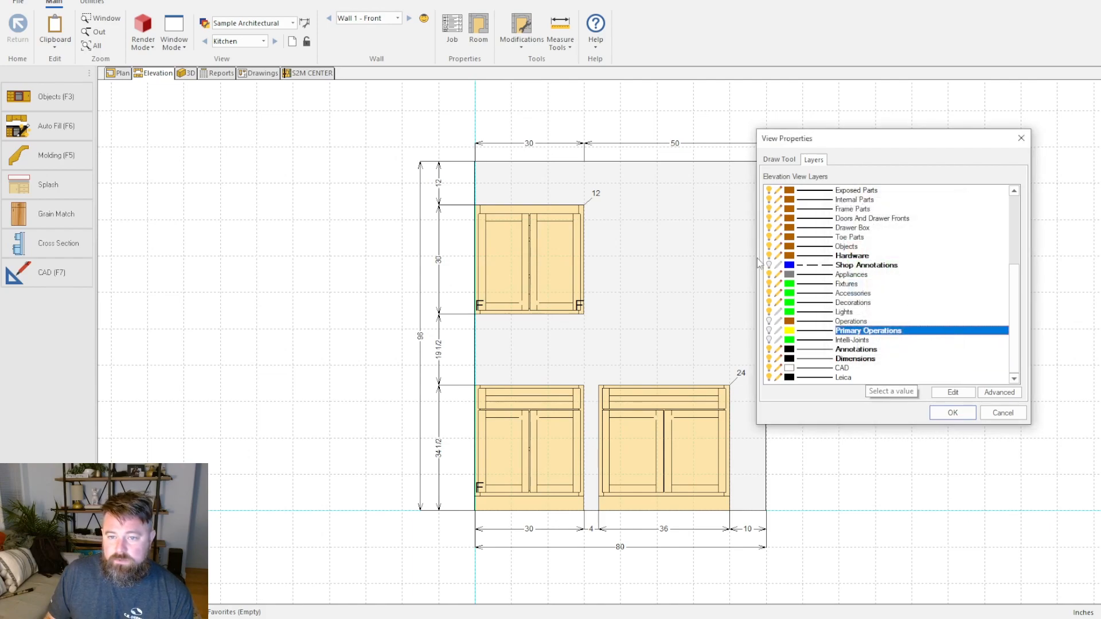
Step: Turn on the Shop Annotations layer for the elevation, apply it and inspect the annotations on the upper and base cabinets
{"action": "left_click", "coordinate": [864, 266]}
{"action": "left_click", "coordinate": [952, 414]}
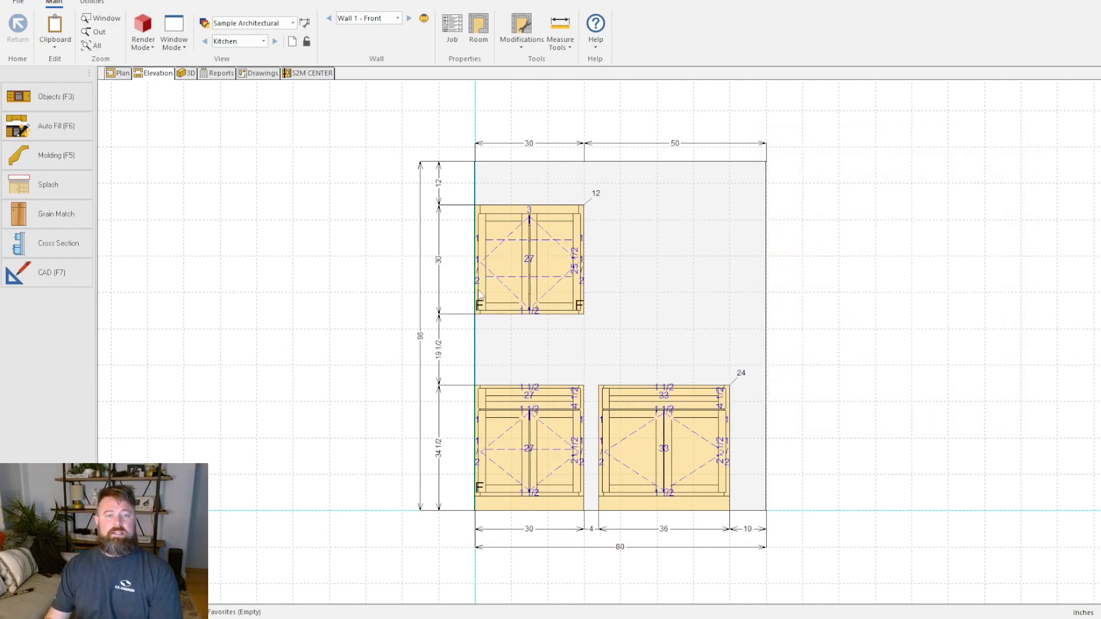
{"action": "scroll", "coordinate": [516, 298], "scroll_direction": "up", "scroll_amount": 3}
{"action": "scroll", "coordinate": [521, 289], "scroll_direction": "down", "scroll_amount": 1}
{"action": "middle_click_drag", "start_coordinate": [526, 372], "coordinate": [523, 285]}
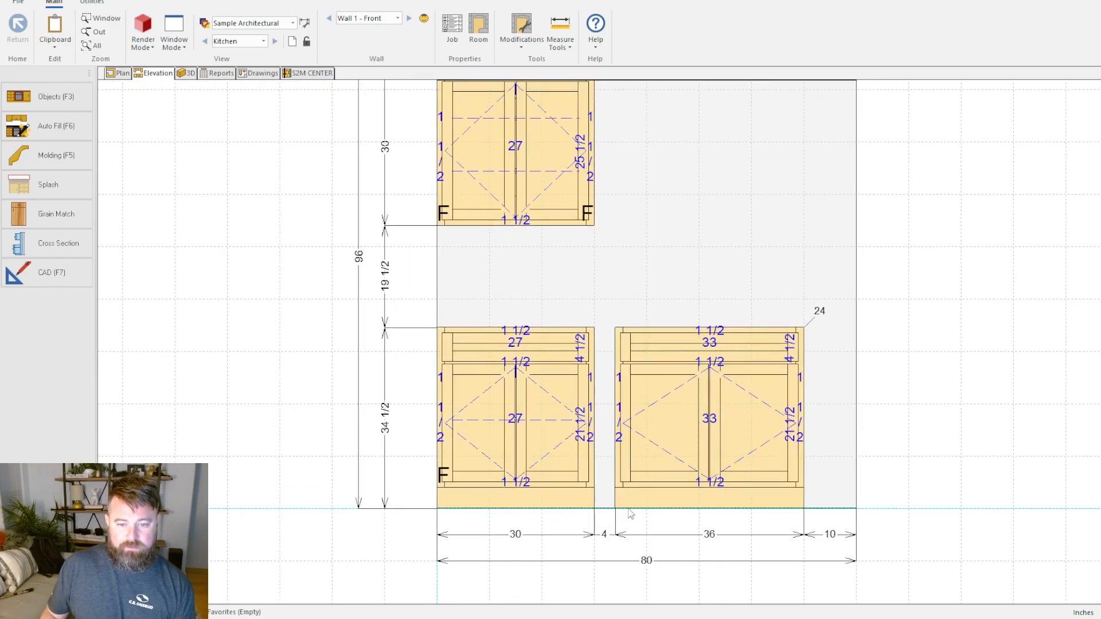
{"action": "middle_click_drag", "start_coordinate": [492, 166], "coordinate": [474, 295]}
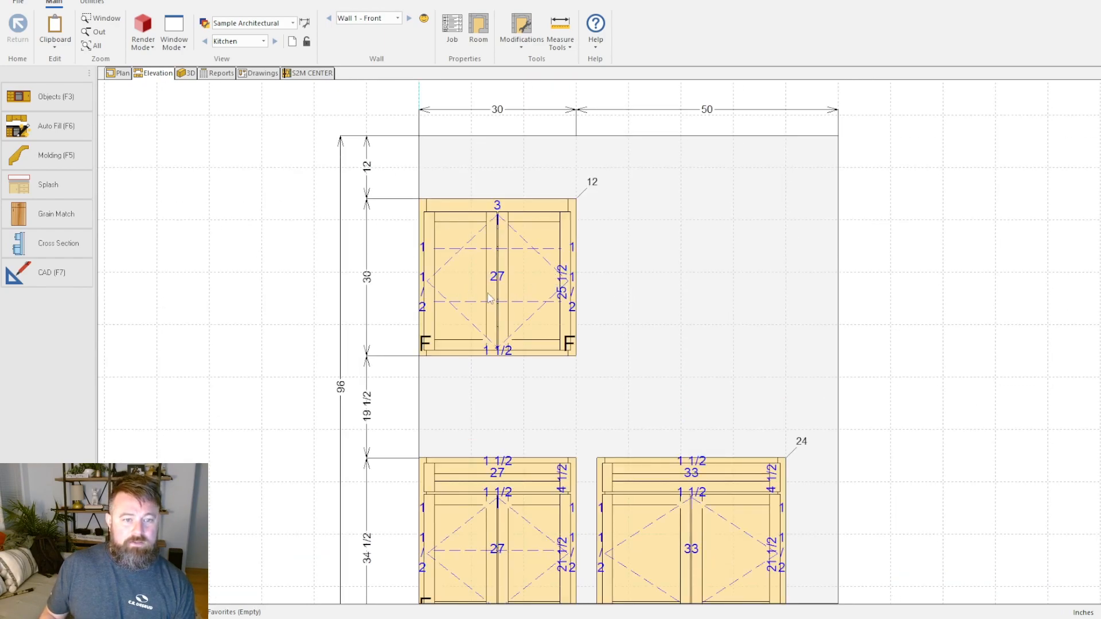
Step: Open the Shop Annotations layer settings for the elevation and review the Frame Overlay choices, keeping Frame Openings
{"action": "right_click", "coordinate": [905, 269]}
{"action": "left_click", "coordinate": [921, 239]}
{"action": "left_click", "coordinate": [508, 174]}
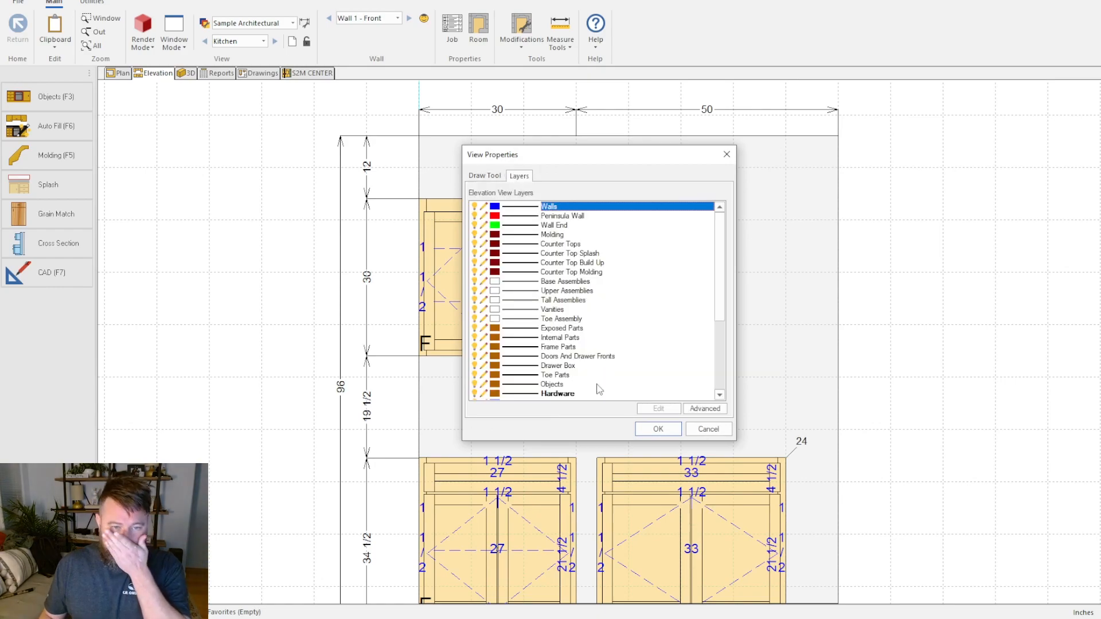
{"action": "scroll", "coordinate": [590, 373], "scroll_direction": "down", "scroll_amount": 3}
{"action": "double_click", "coordinate": [583, 320]}
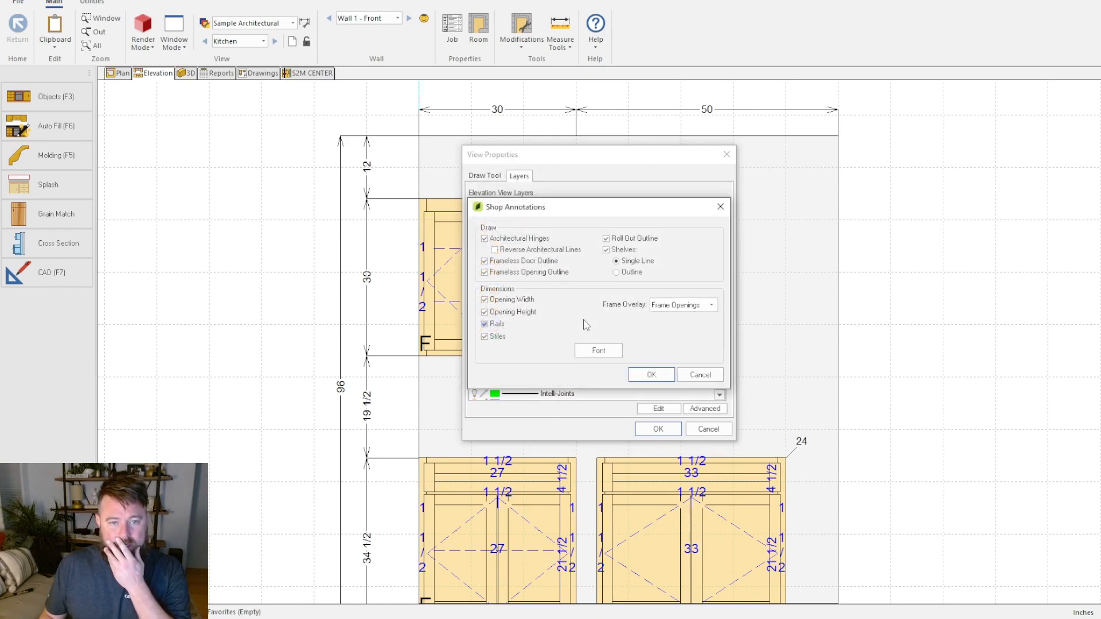
{"action": "mouse_move", "coordinate": [571, 206]}
{"action": "left_mouse_down"}
{"action": "mouse_move", "coordinate": [585, 187]}
{"action": "mouse_move", "coordinate": [691, 150]}
{"action": "mouse_move", "coordinate": [768, 180]}
{"action": "left_mouse_up"}
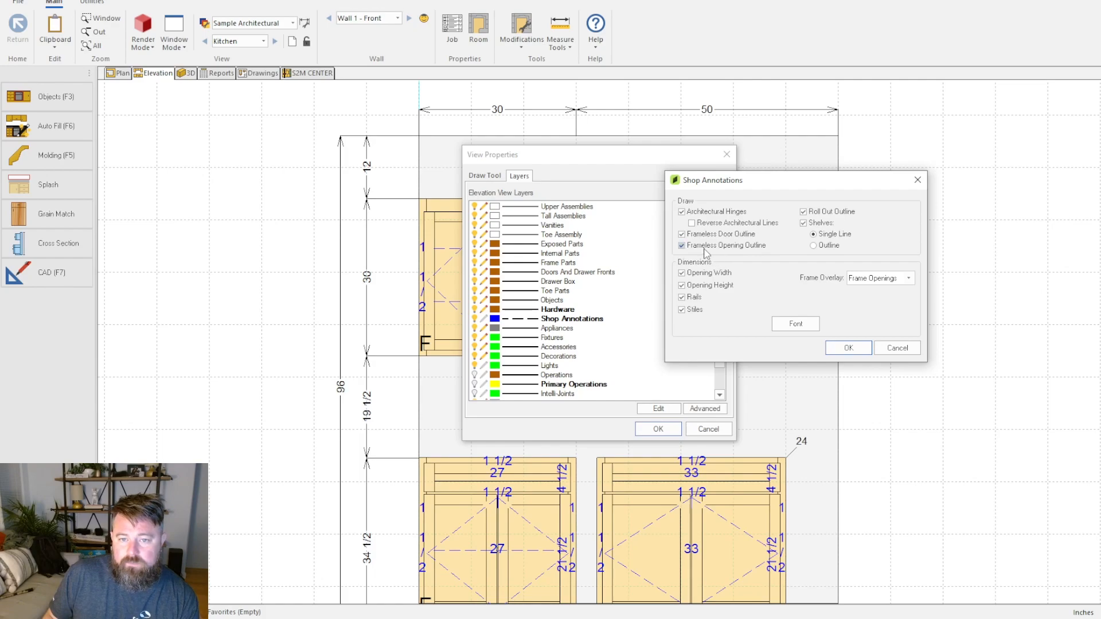
{"action": "left_click", "coordinate": [878, 280]}
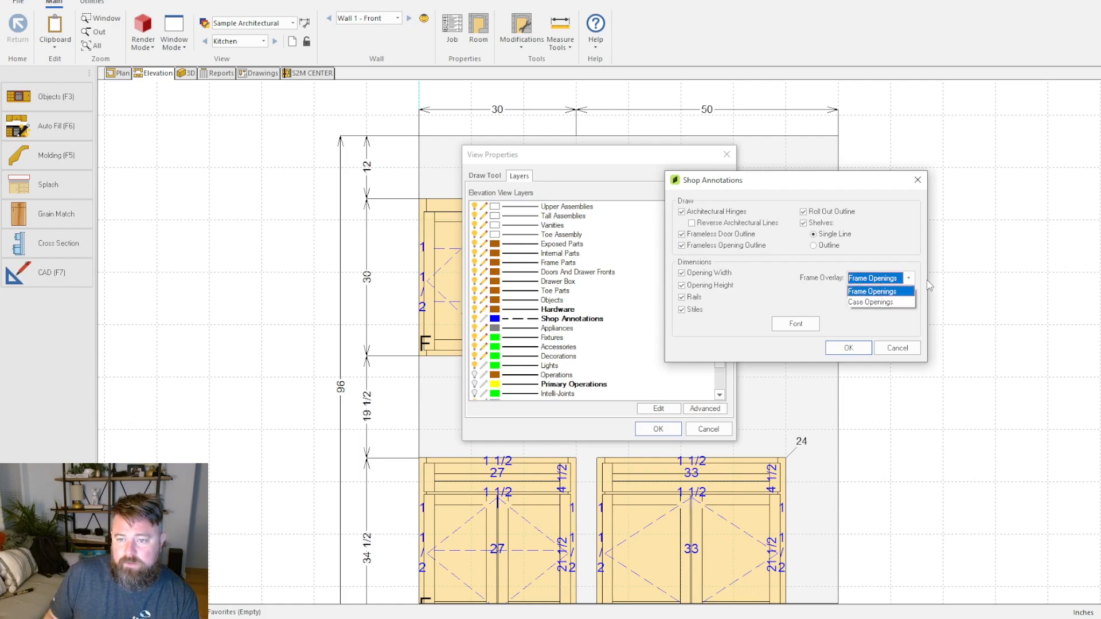
{"action": "left_click", "coordinate": [794, 286]}
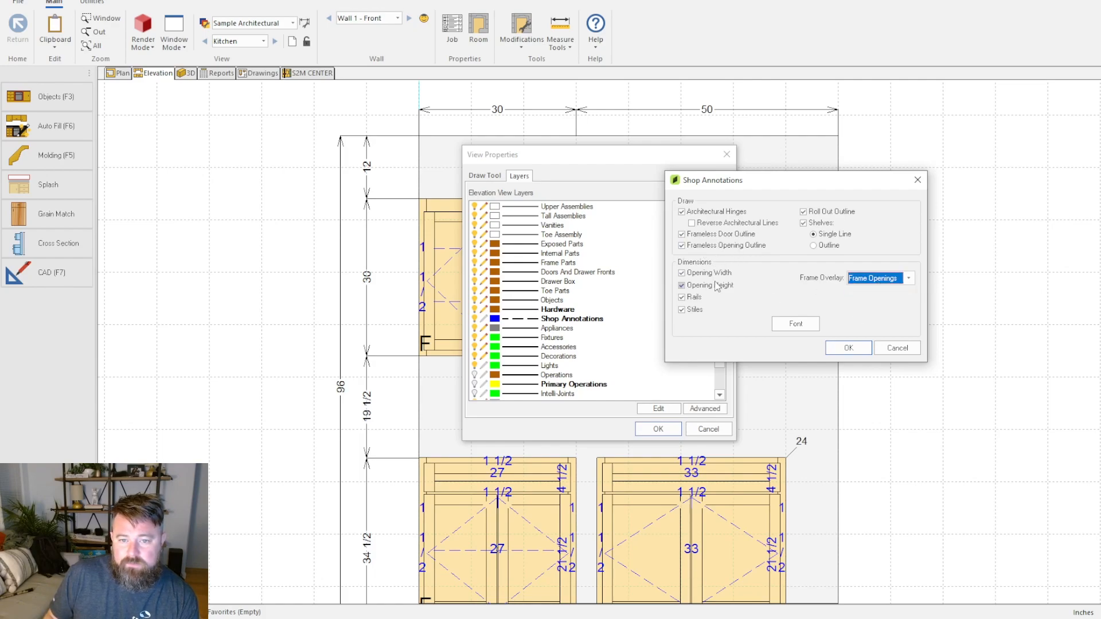
Step: Set the Shop Annotations font's text height to 2 and apply the change to the elevation
{"action": "left_click", "coordinate": [794, 323]}
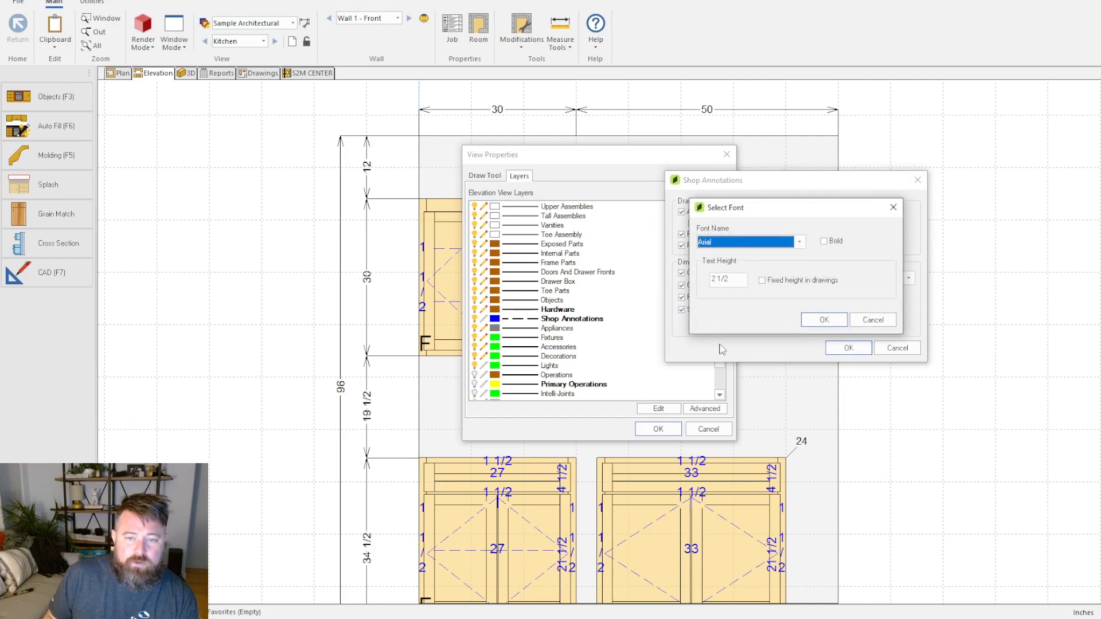
{"action": "triple_click", "coordinate": [741, 282]}
{"action": "type", "text": "2"}
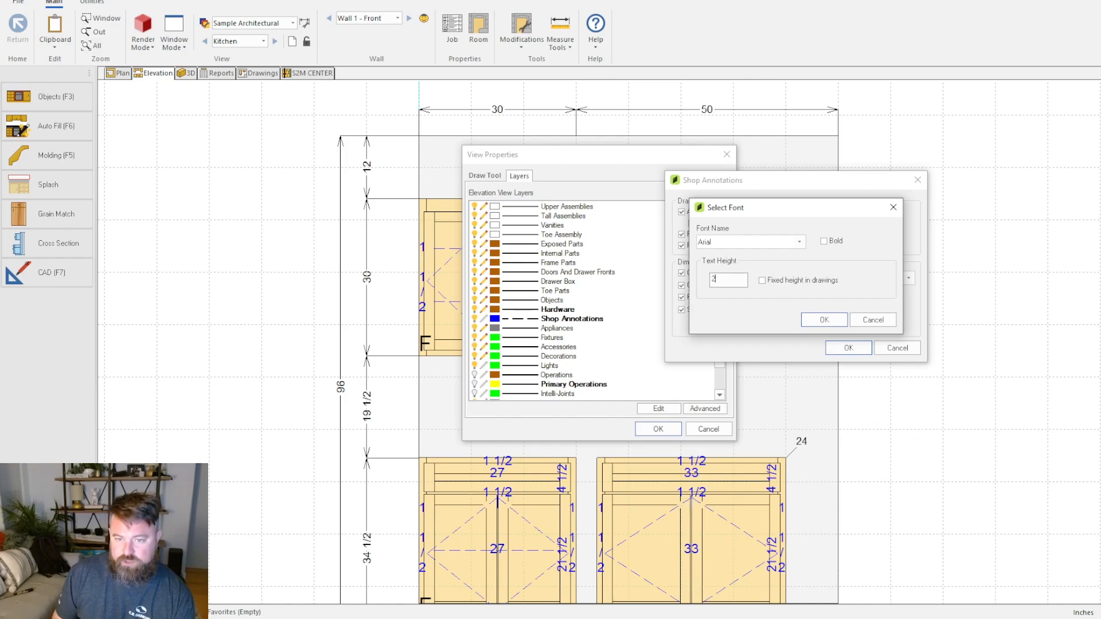
{"action": "left_click", "coordinate": [834, 326]}
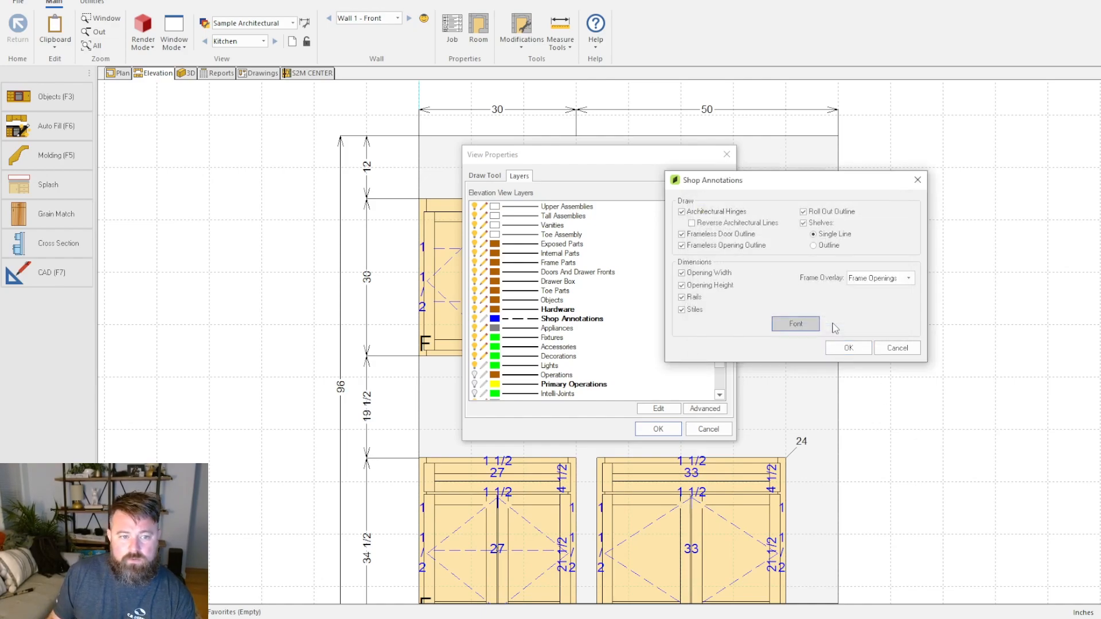
{"action": "left_click", "coordinate": [843, 348]}
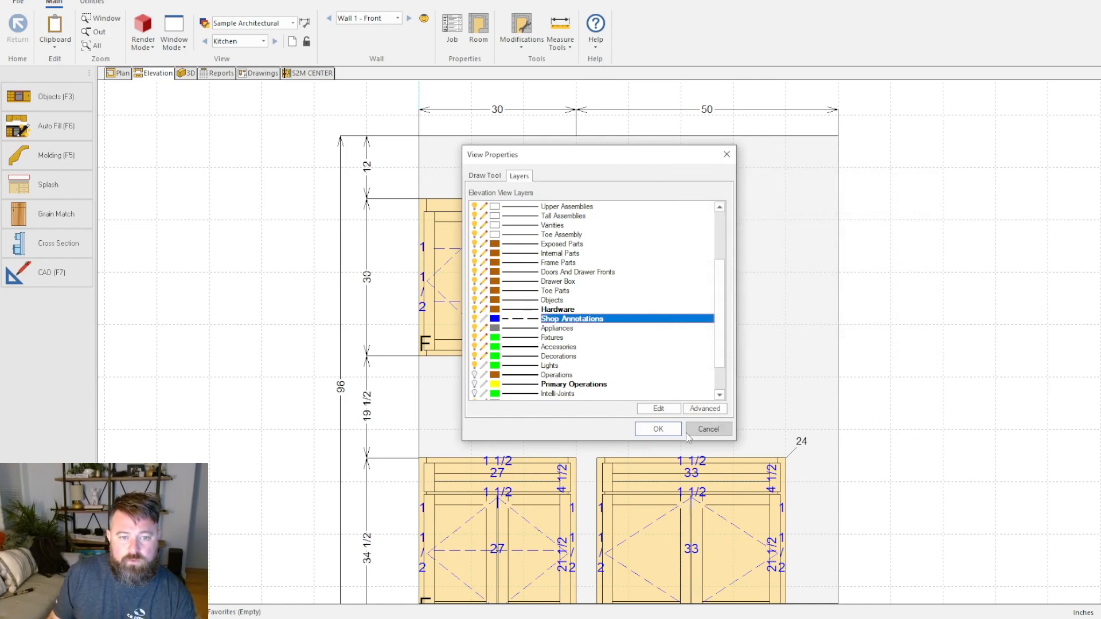
{"action": "left_click", "coordinate": [658, 430]}
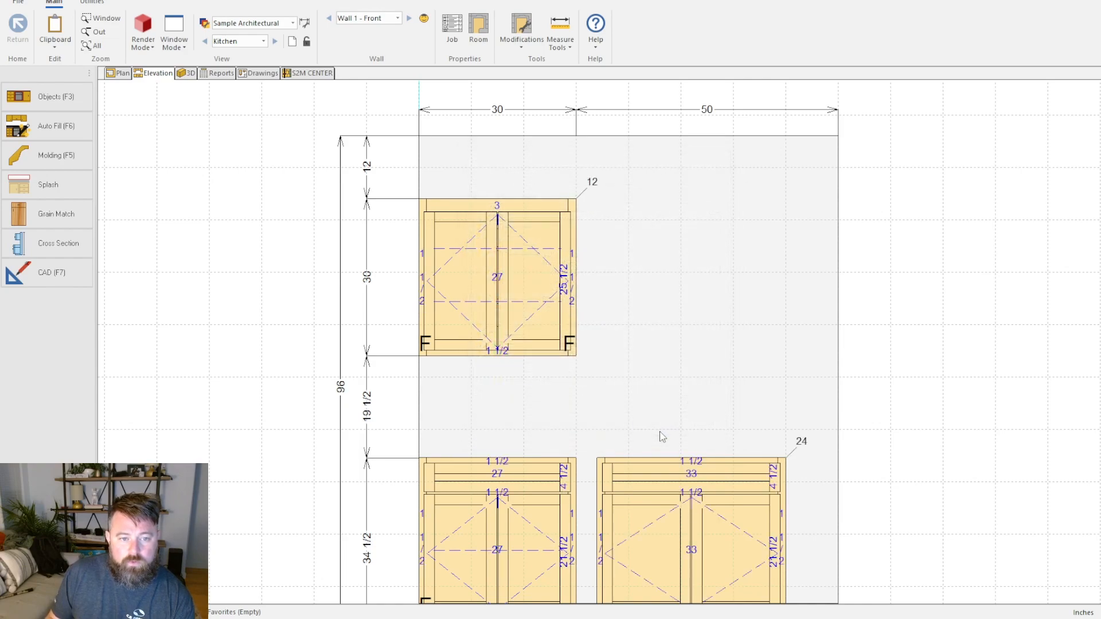
Step: Reopen the elevation's View Properties layers, review the Shop Annotations layer settings and cancel them
{"action": "middle_click_drag", "start_coordinate": [762, 497], "coordinate": [676, 520]}
{"action": "right_click", "coordinate": [800, 349]}
{"action": "left_click", "coordinate": [766, 320]}
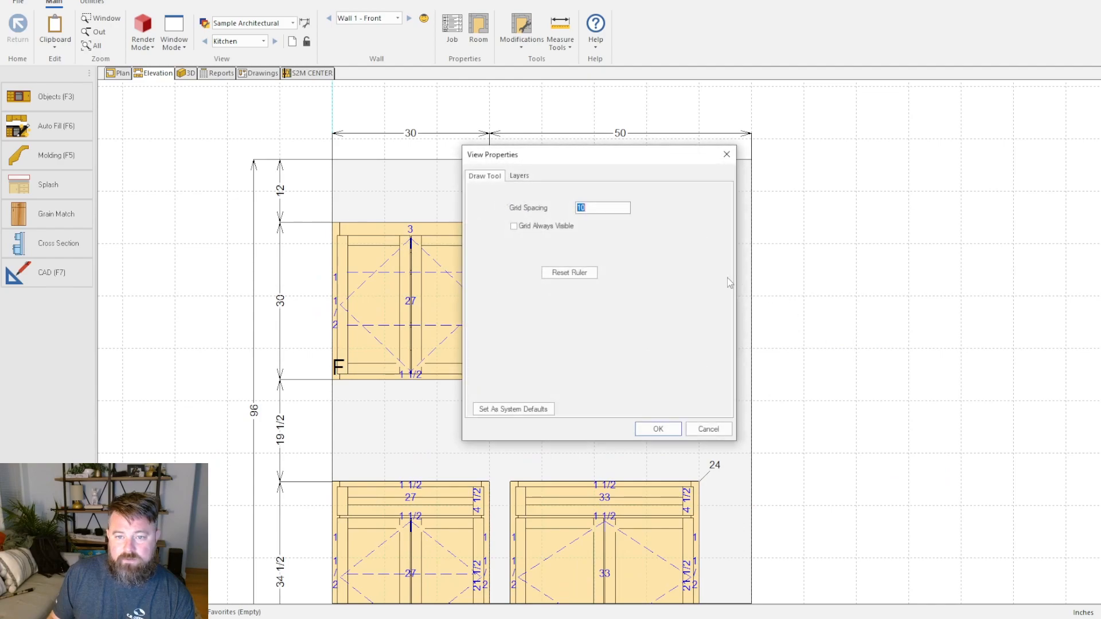
{"action": "left_click", "coordinate": [519, 176]}
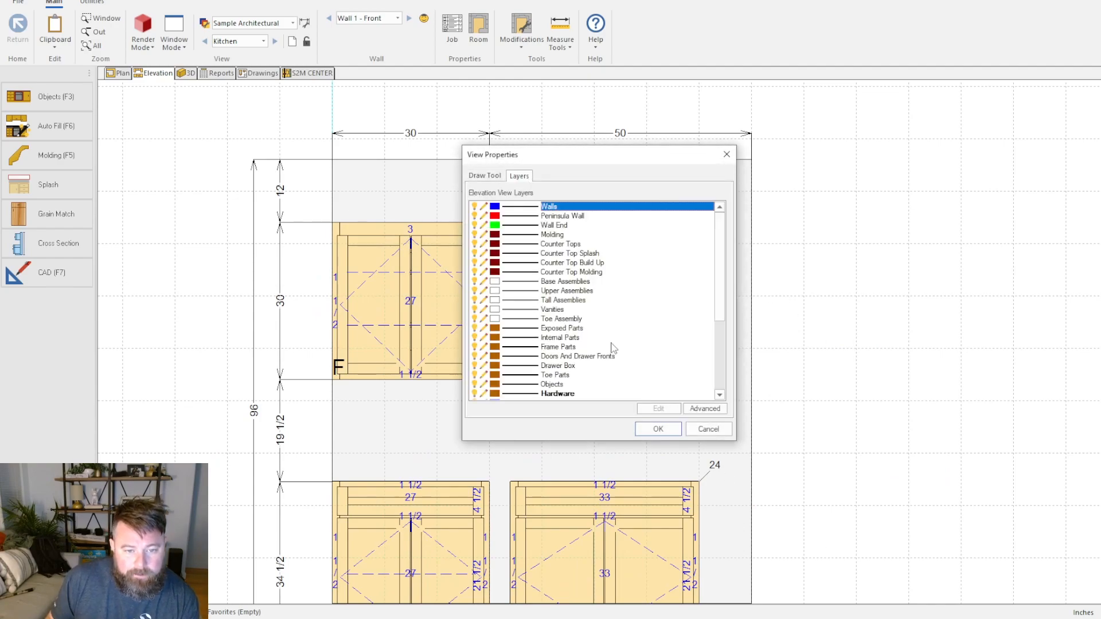
{"action": "scroll", "coordinate": [617, 373], "scroll_direction": "down", "scroll_amount": 3}
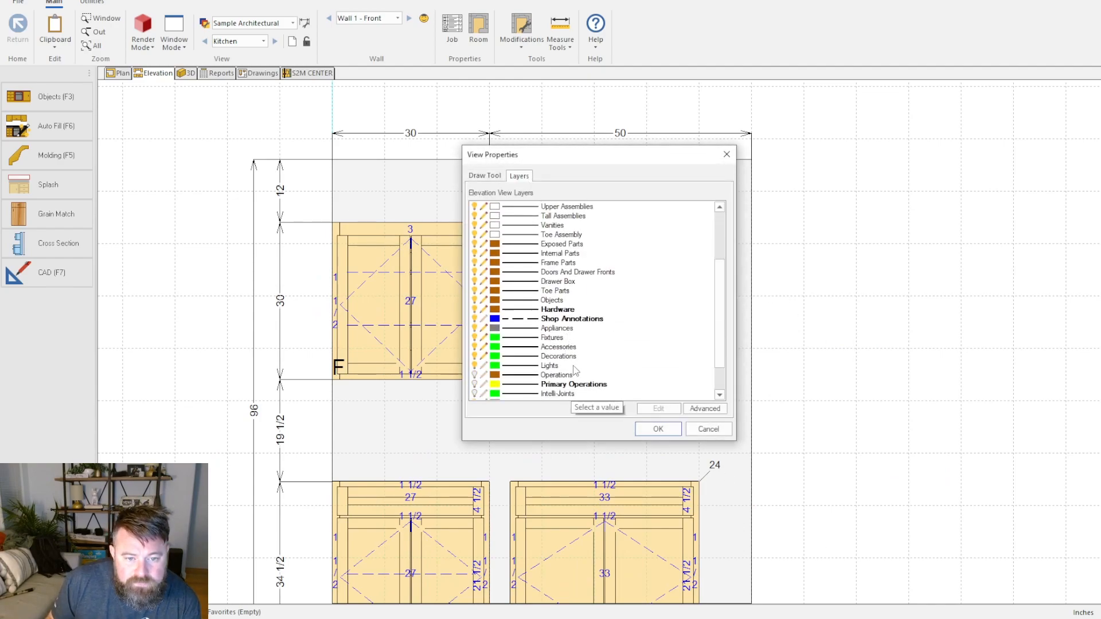
{"action": "scroll", "coordinate": [576, 370], "scroll_direction": "down", "scroll_amount": 1}
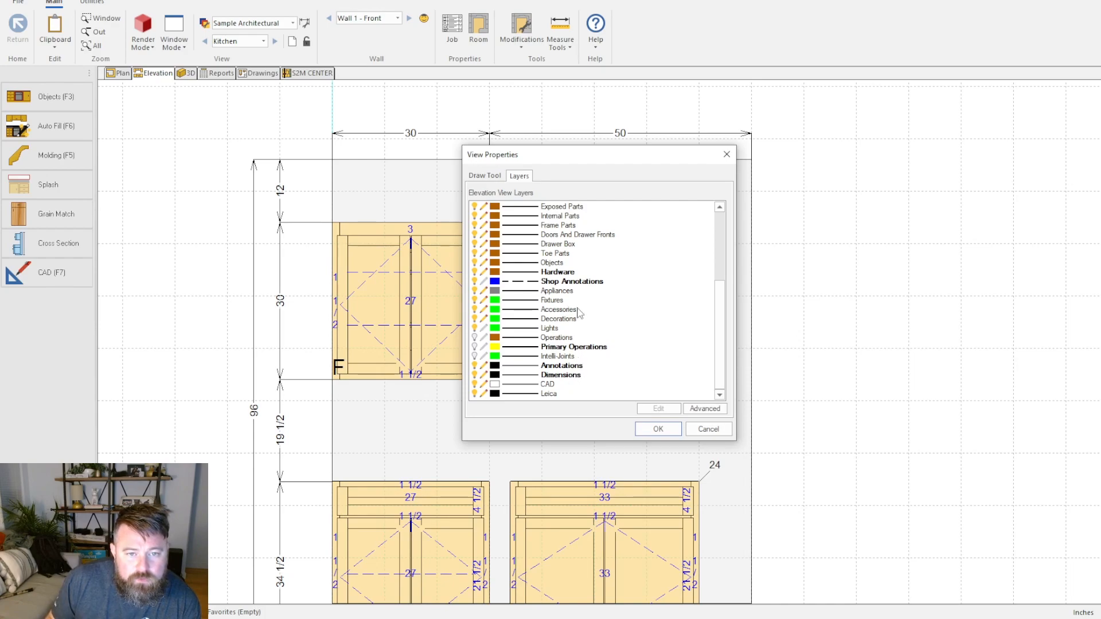
{"action": "scroll", "coordinate": [579, 313], "scroll_direction": "up", "scroll_amount": 1}
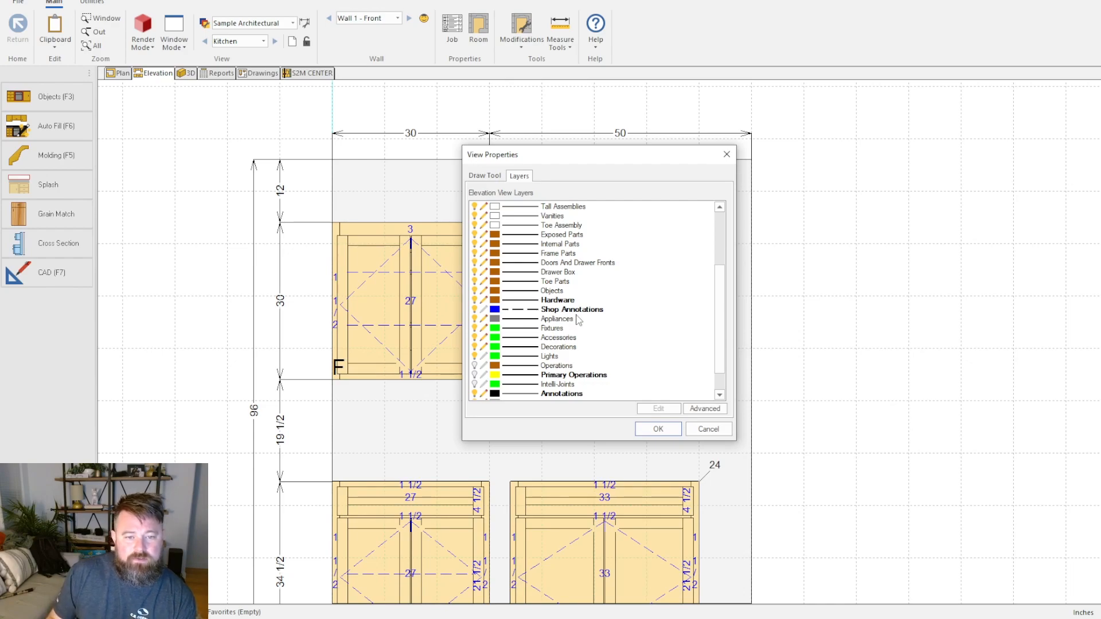
{"action": "double_click", "coordinate": [579, 310]}
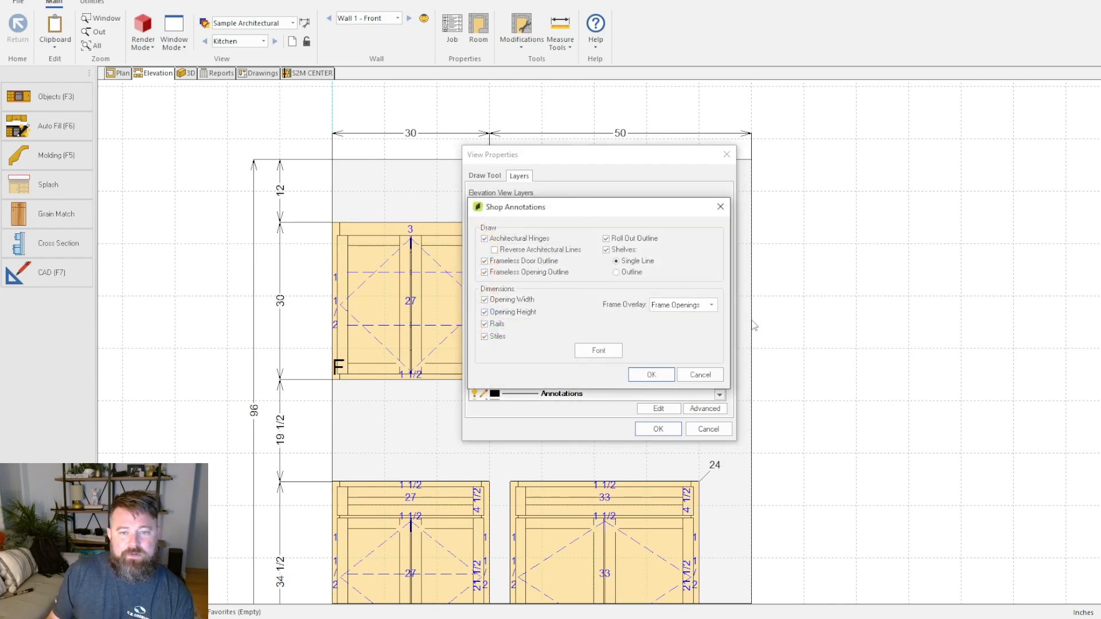
{"action": "left_click", "coordinate": [700, 375]}
Step: Show object names and object numbers on the elevation's Annotations layer, using the label style with #1 above Object, and apply
{"action": "scroll", "coordinate": [592, 379], "scroll_direction": "down", "scroll_amount": 1}
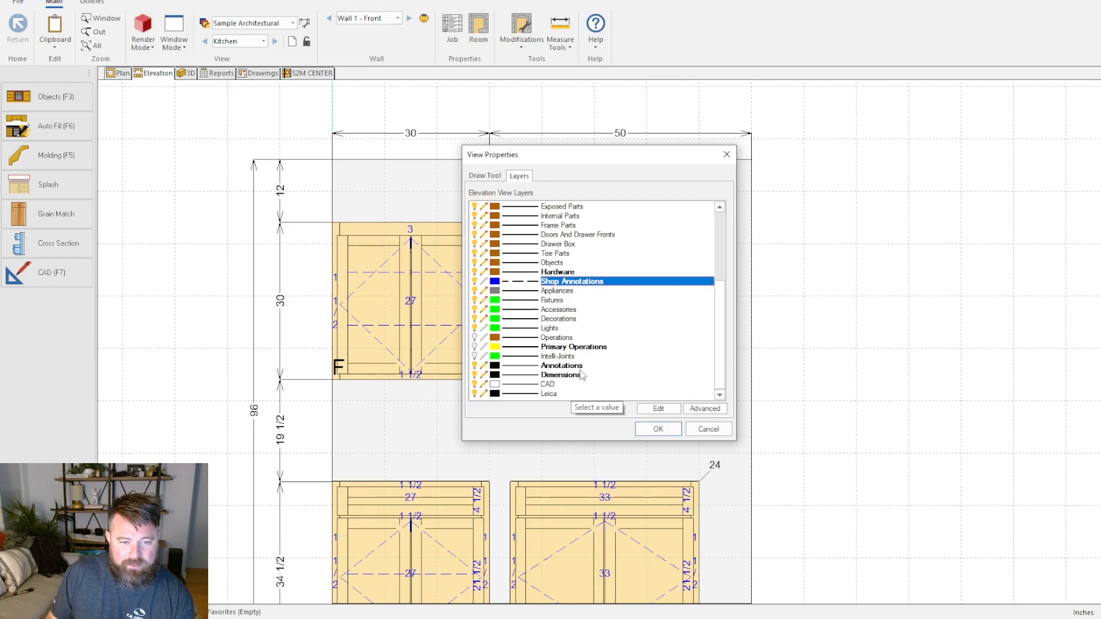
{"action": "double_click", "coordinate": [571, 366]}
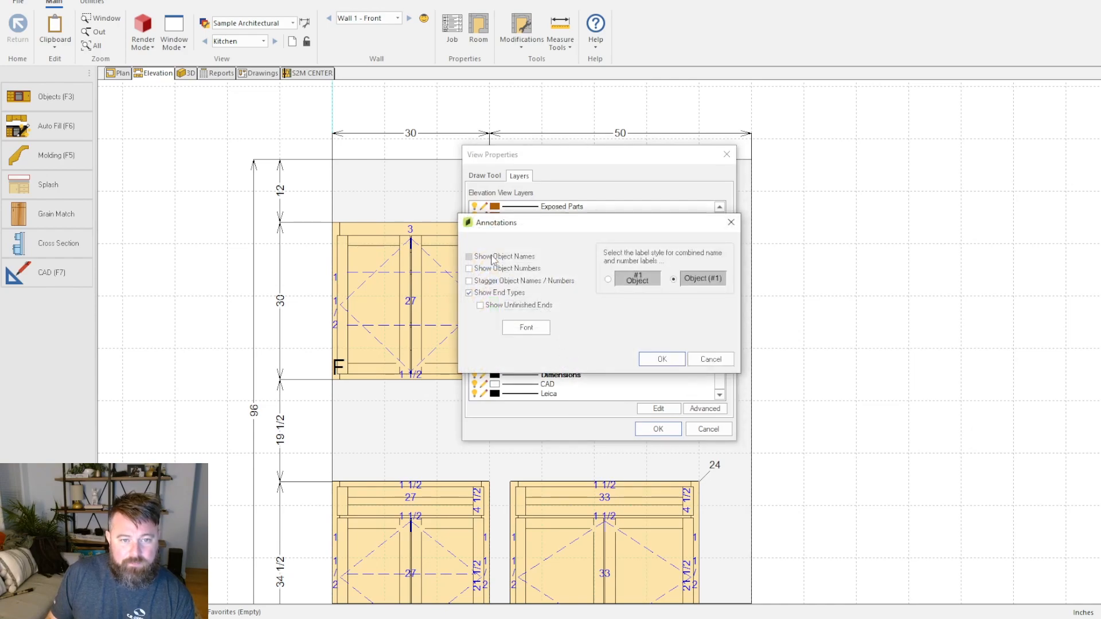
{"action": "mouse_move", "coordinate": [558, 223]}
{"action": "left_mouse_down"}
{"action": "mouse_move", "coordinate": [831, 193]}
{"action": "mouse_move", "coordinate": [684, 151]}
{"action": "mouse_move", "coordinate": [659, 177]}
{"action": "left_mouse_up"}
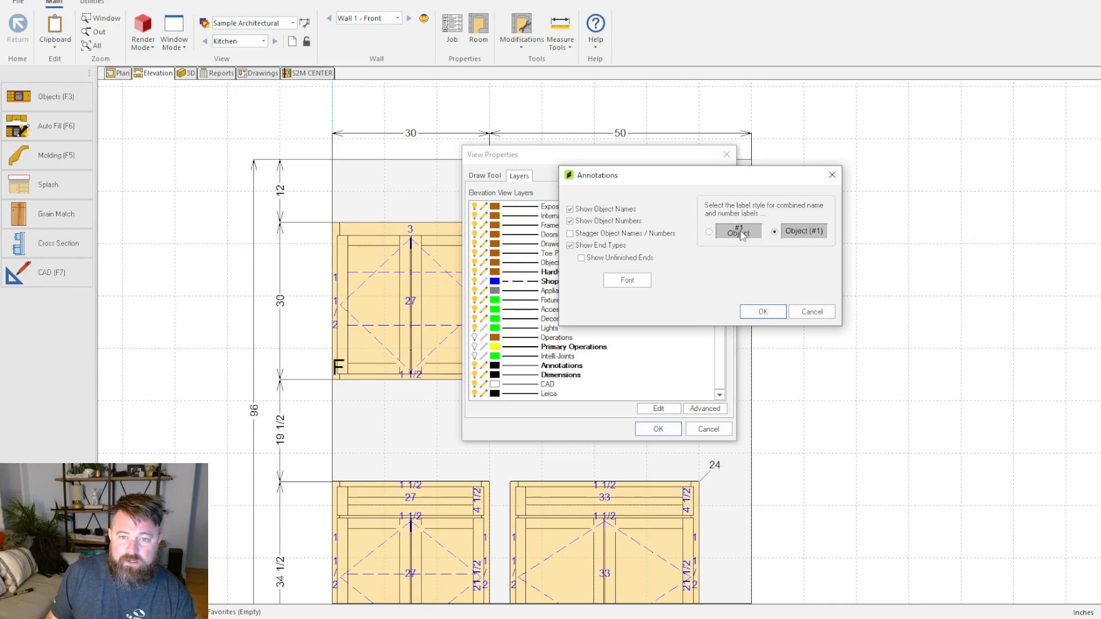
{"action": "left_click", "coordinate": [709, 231]}
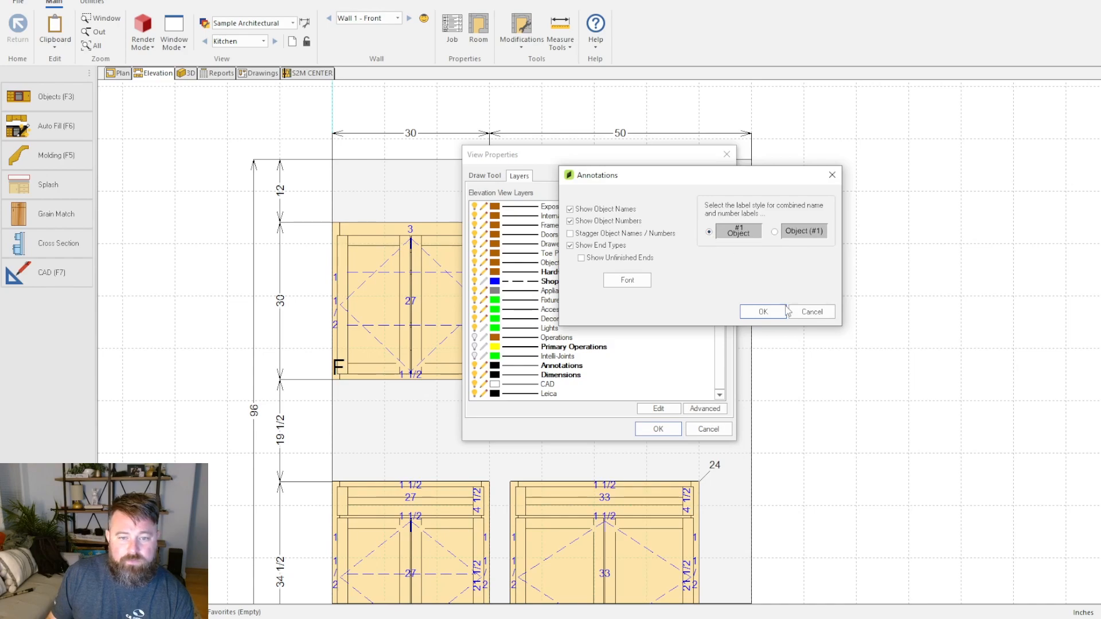
{"action": "left_click", "coordinate": [750, 312]}
{"action": "left_click", "coordinate": [658, 429]}
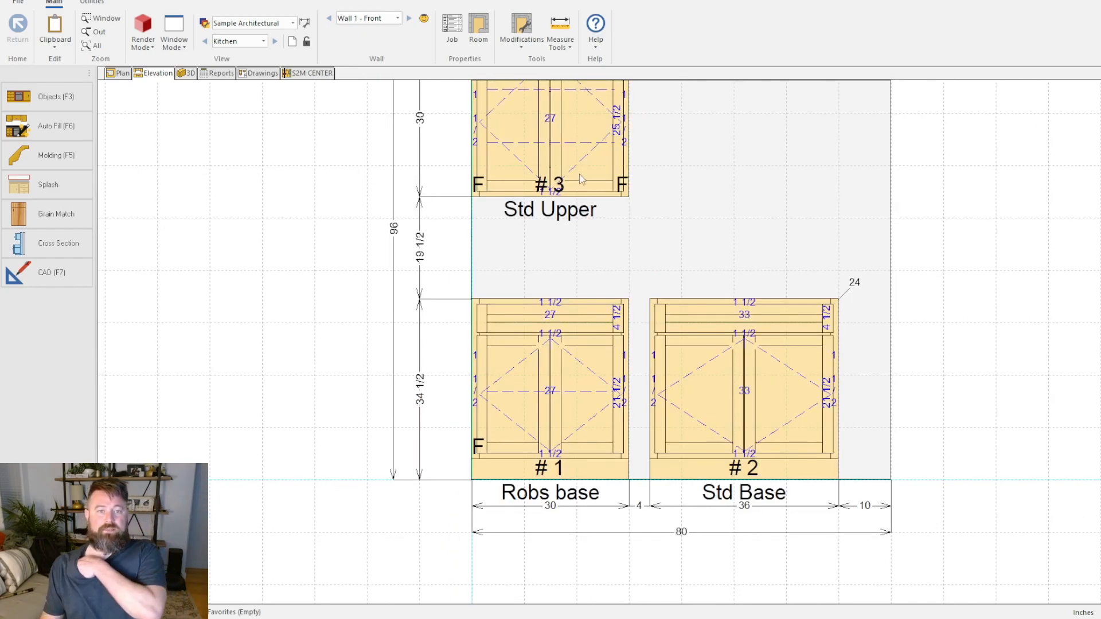
{"action": "scroll", "coordinate": [831, 506], "scroll_direction": "down", "scroll_amount": 3}
{"action": "middle_click_drag", "start_coordinate": [849, 430], "coordinate": [737, 353]}
{"action": "scroll", "coordinate": [648, 348], "scroll_direction": "up", "scroll_amount": 2}
{"action": "scroll", "coordinate": [650, 349], "scroll_direction": "down", "scroll_amount": 1}
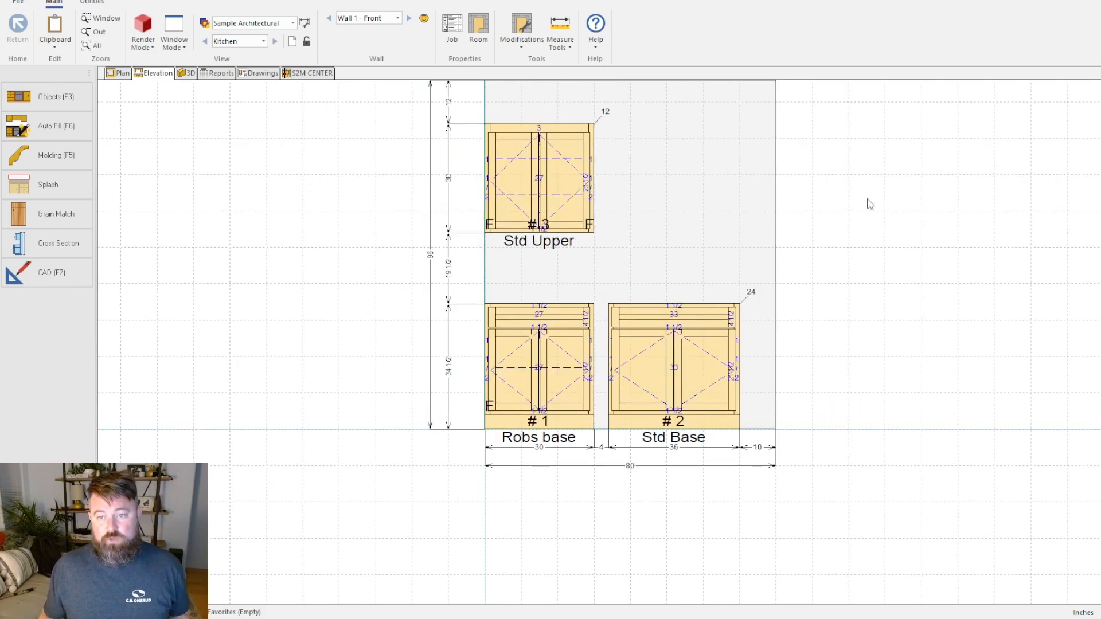
Step: Compare the cabinet labels in the plan view with those in the Wall 1 elevation
{"action": "left_click", "coordinate": [121, 74]}
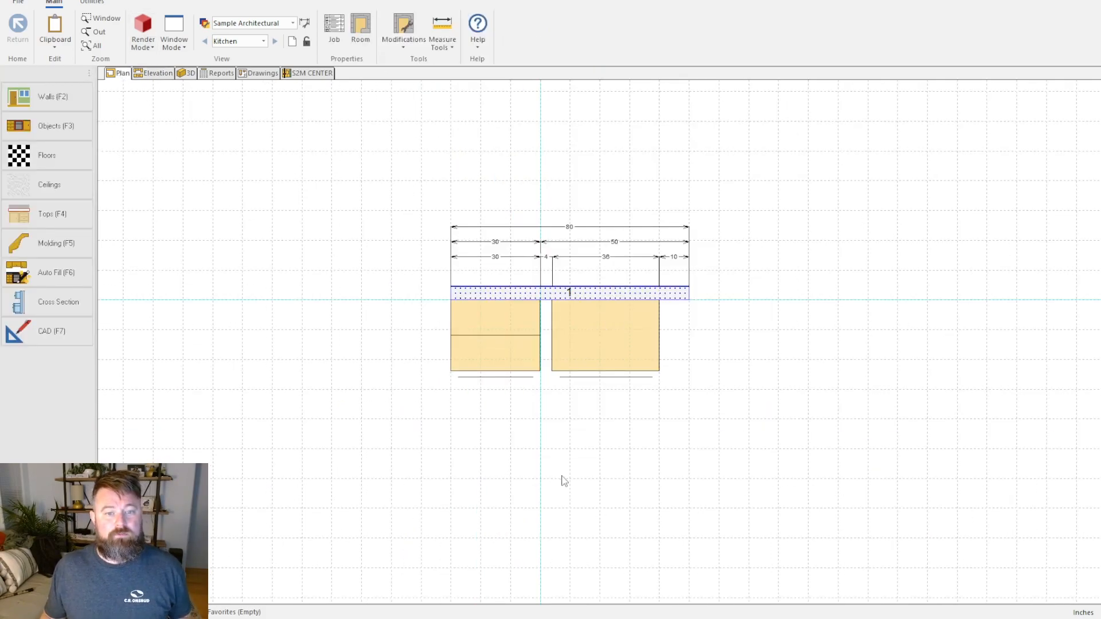
{"action": "scroll", "coordinate": [563, 480], "scroll_direction": "up", "scroll_amount": 2}
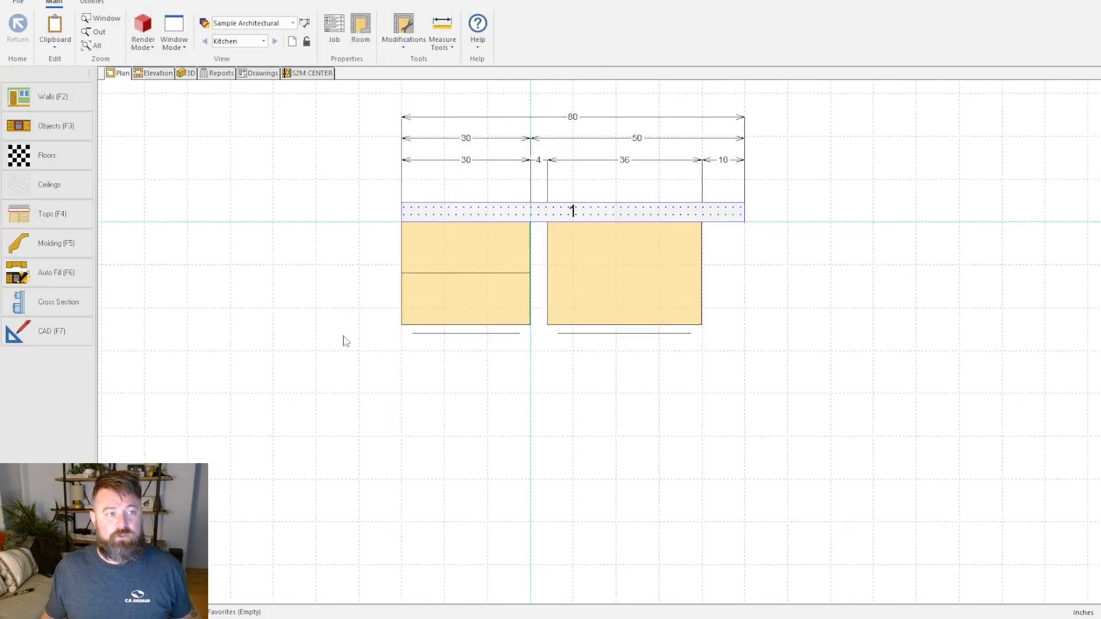
{"action": "left_click", "coordinate": [155, 75]}
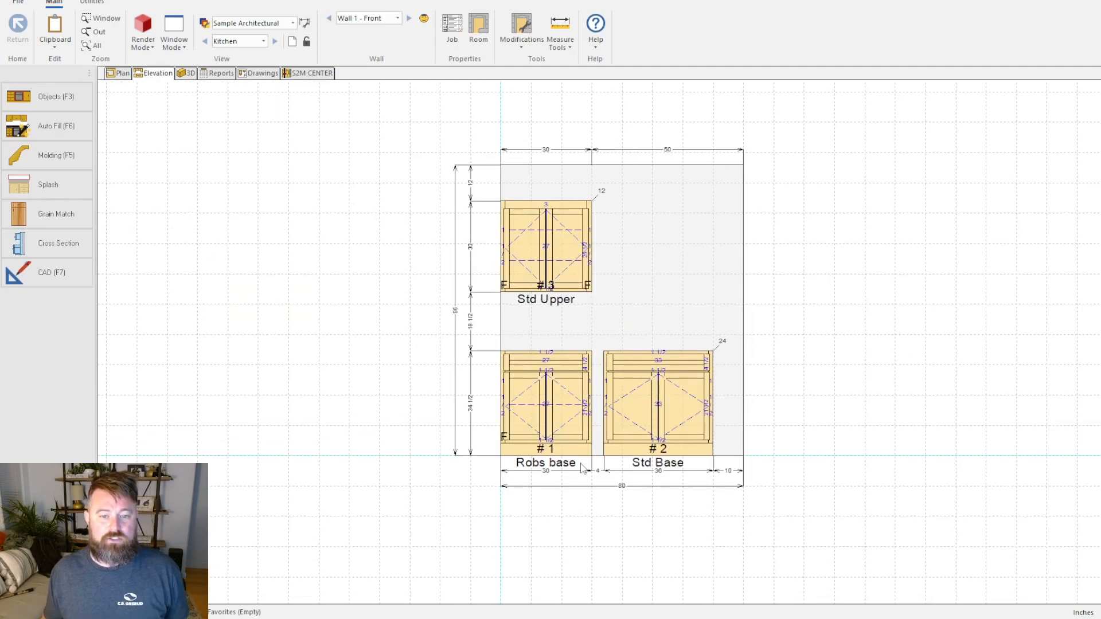
Step: Open the floor plan's View Properties layers, review the Dimensions layer settings and cancel them
{"action": "left_click", "coordinate": [117, 73]}
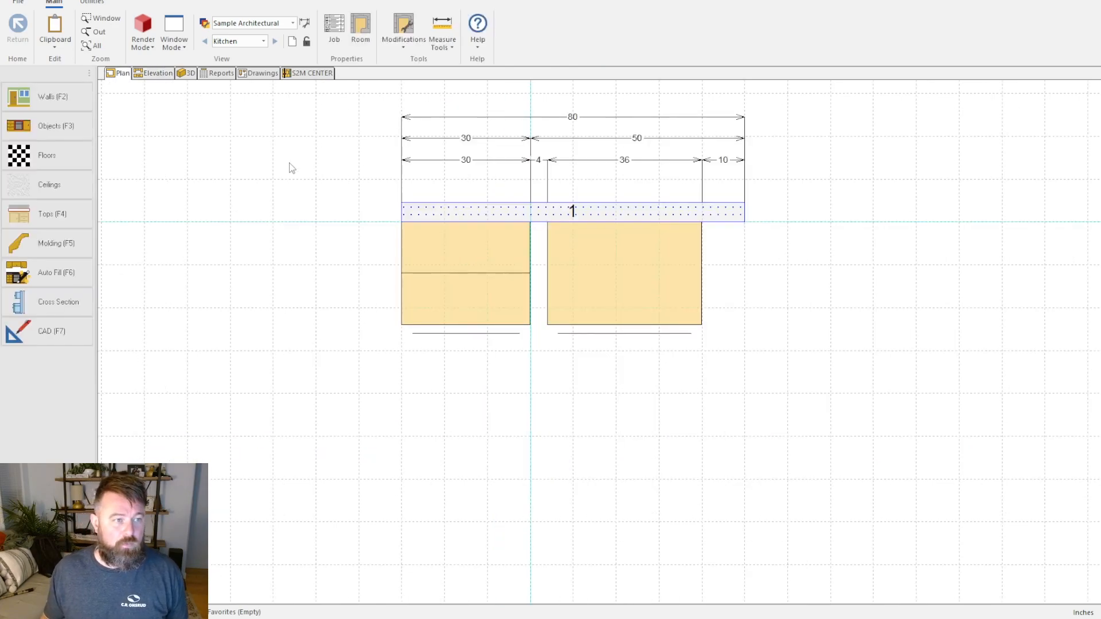
{"action": "right_click", "coordinate": [782, 250]}
{"action": "left_click", "coordinate": [814, 227]}
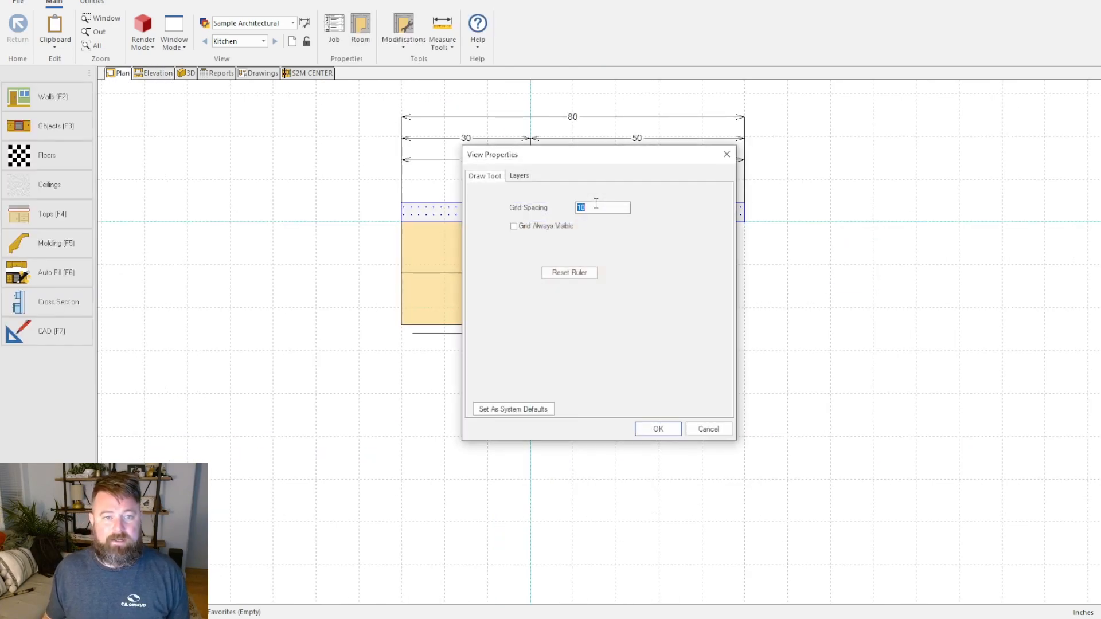
{"action": "left_click", "coordinate": [512, 175]}
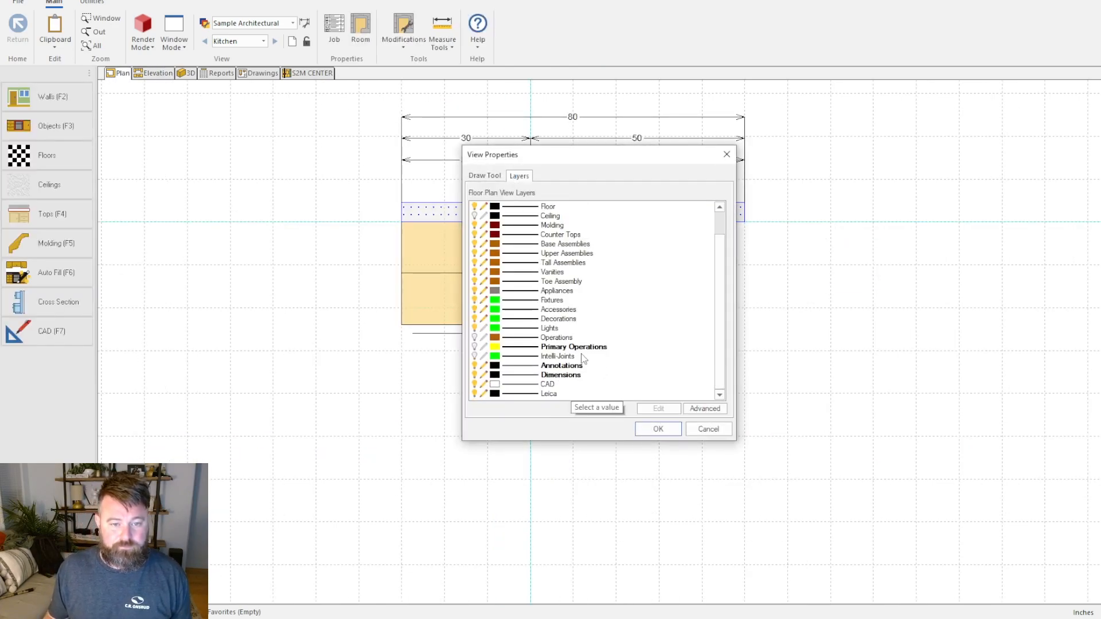
{"action": "double_click", "coordinate": [560, 376]}
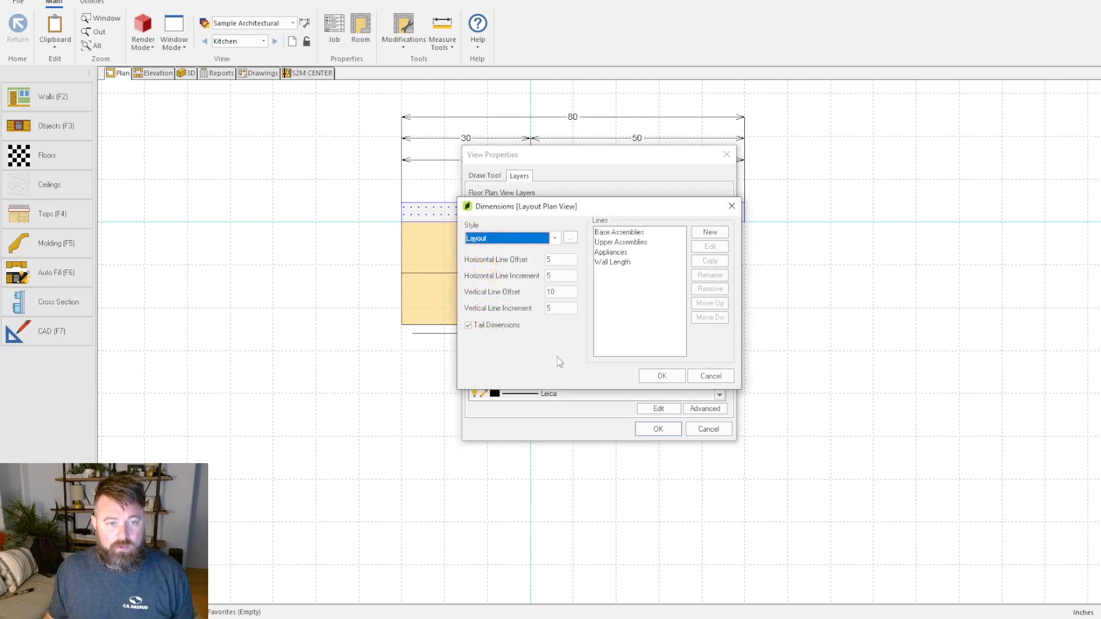
{"action": "left_click", "coordinate": [711, 375]}
Step: Turn on object numbers without object names for the floor plan's Annotations layer and apply it
{"action": "double_click", "coordinate": [600, 366]}
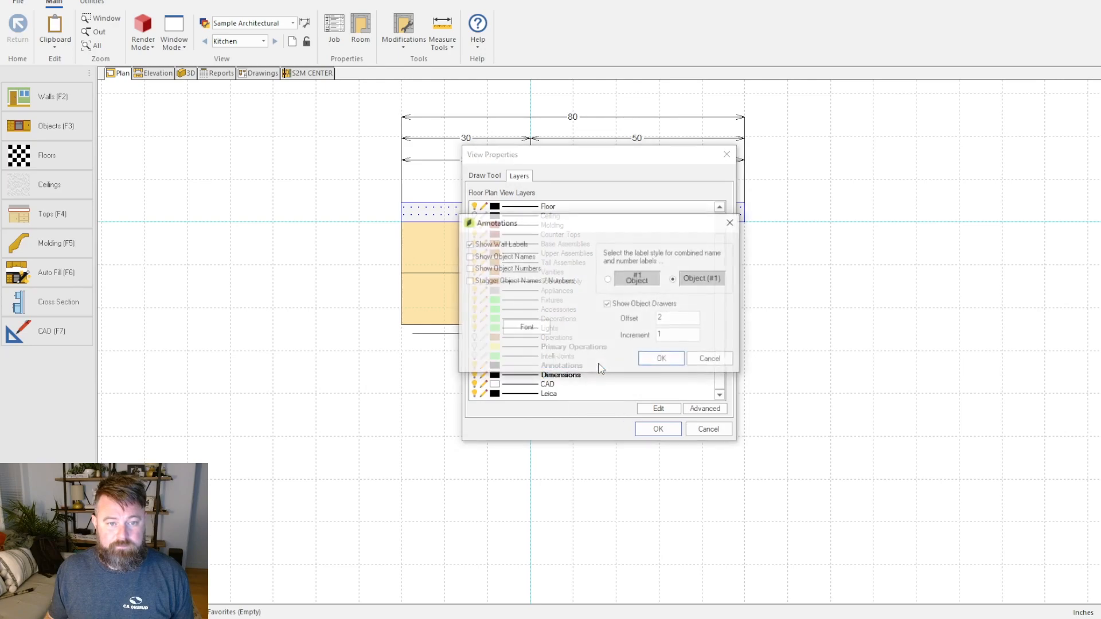
{"action": "left_click", "coordinate": [509, 257]}
{"action": "left_click", "coordinate": [504, 269]}
{"action": "left_click", "coordinate": [508, 258]}
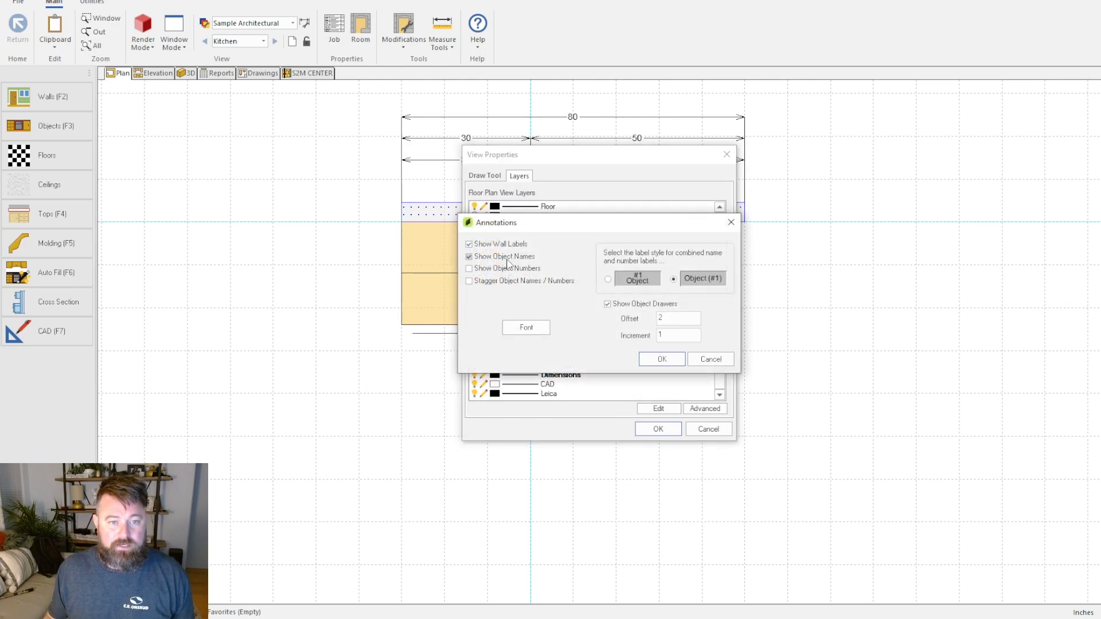
{"action": "left_click", "coordinate": [651, 358]}
{"action": "left_click", "coordinate": [657, 428]}
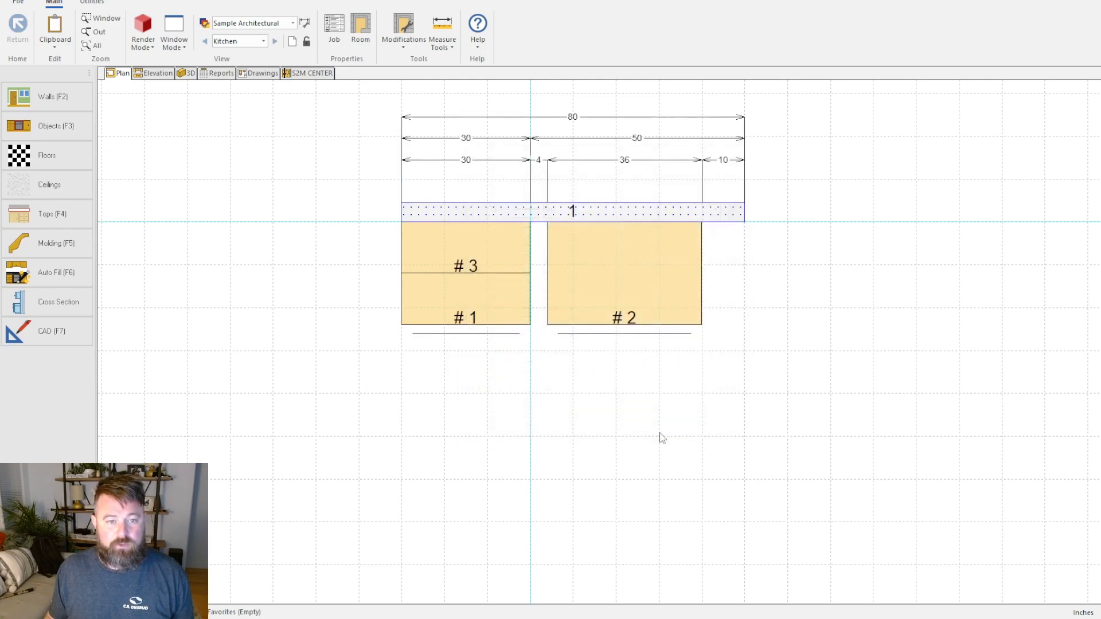
{"action": "scroll", "coordinate": [625, 361], "scroll_direction": "down", "scroll_amount": 2}
{"action": "scroll", "coordinate": [625, 361], "scroll_direction": "up", "scroll_amount": 3}
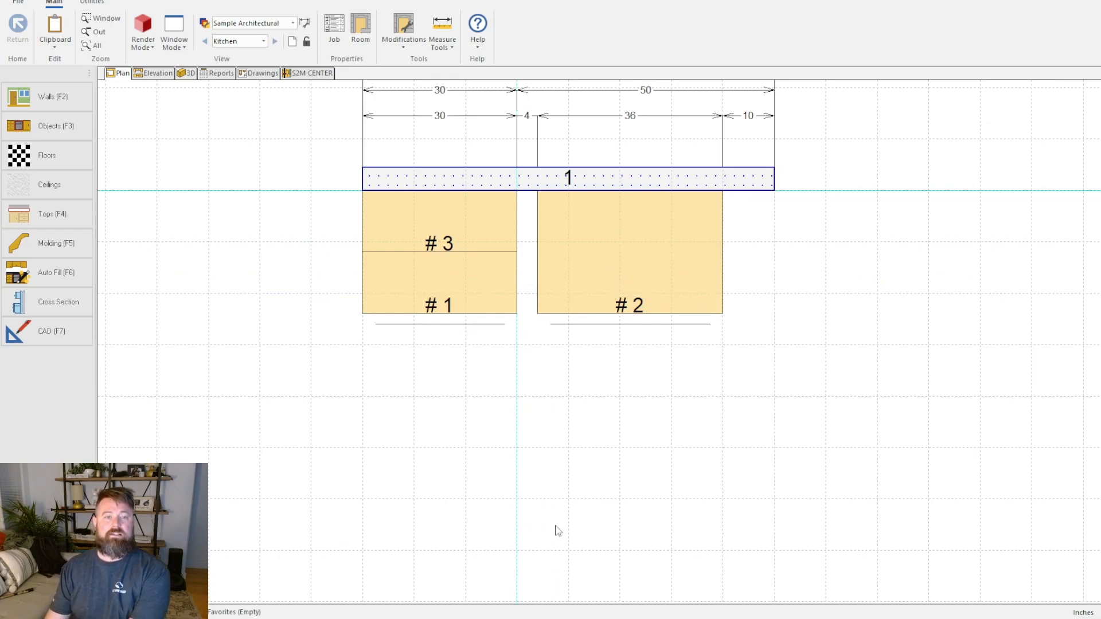
Step: Return to the Wall 1 elevation and examine the cabinet labels, dimensions and shop annotations
{"action": "left_click", "coordinate": [153, 73]}
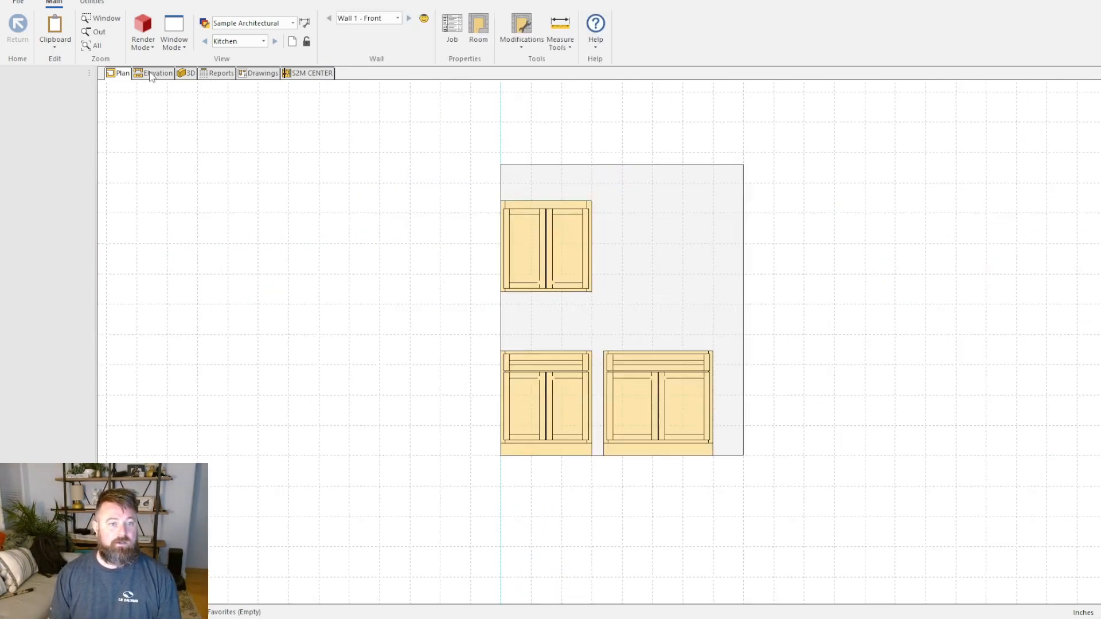
{"action": "scroll", "coordinate": [641, 406], "scroll_direction": "down", "scroll_amount": 1}
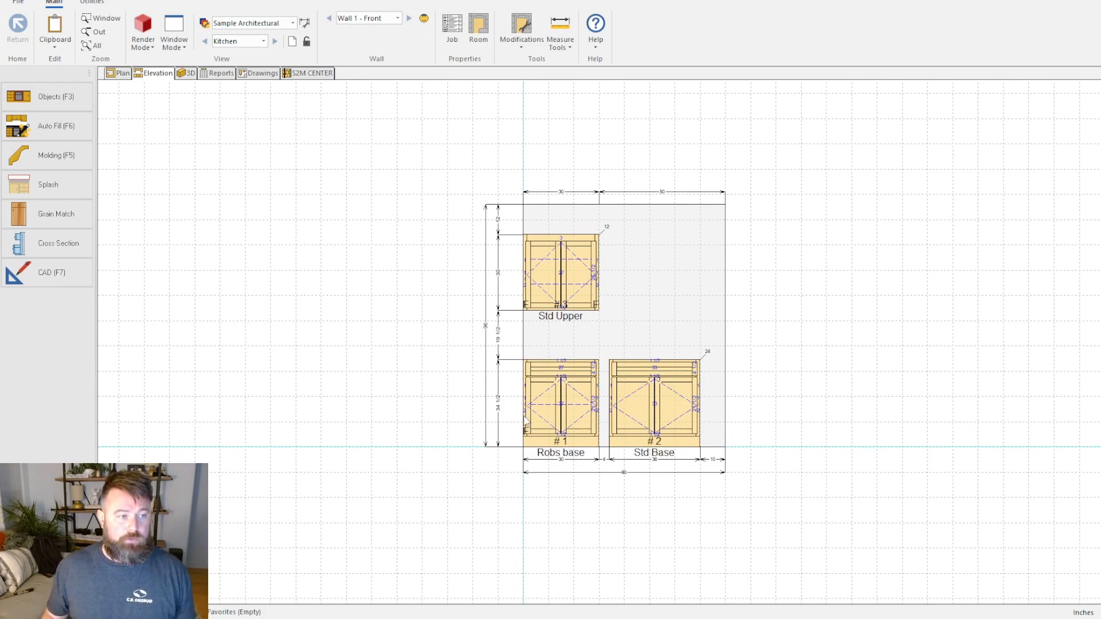
{"action": "scroll", "coordinate": [525, 421], "scroll_direction": "up", "scroll_amount": 2}
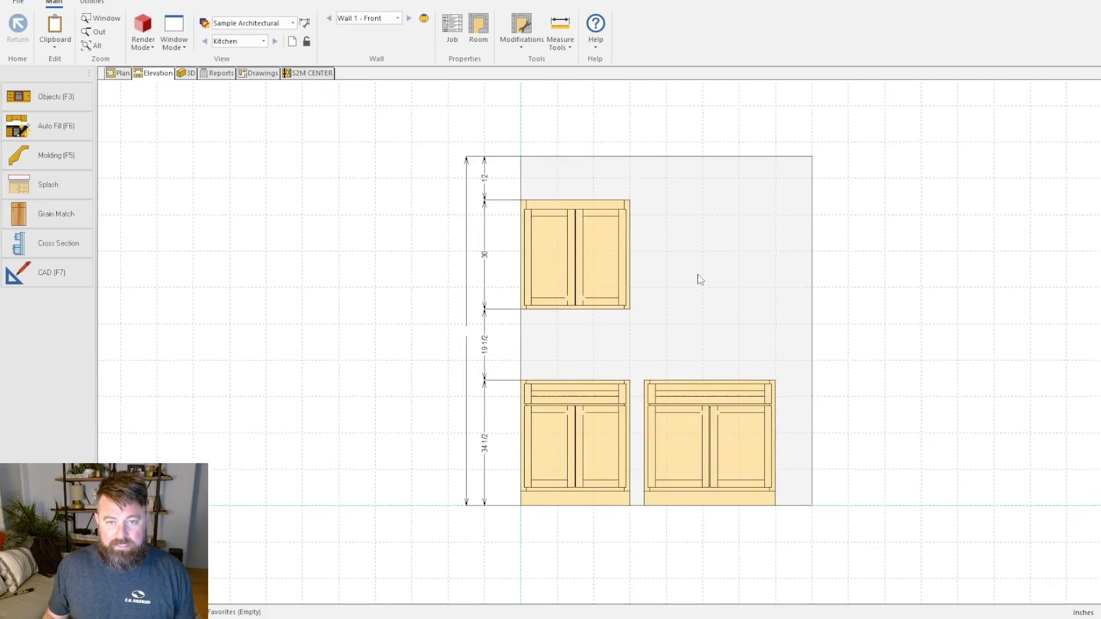
{"action": "scroll", "coordinate": [867, 398], "scroll_direction": "down", "scroll_amount": 1}
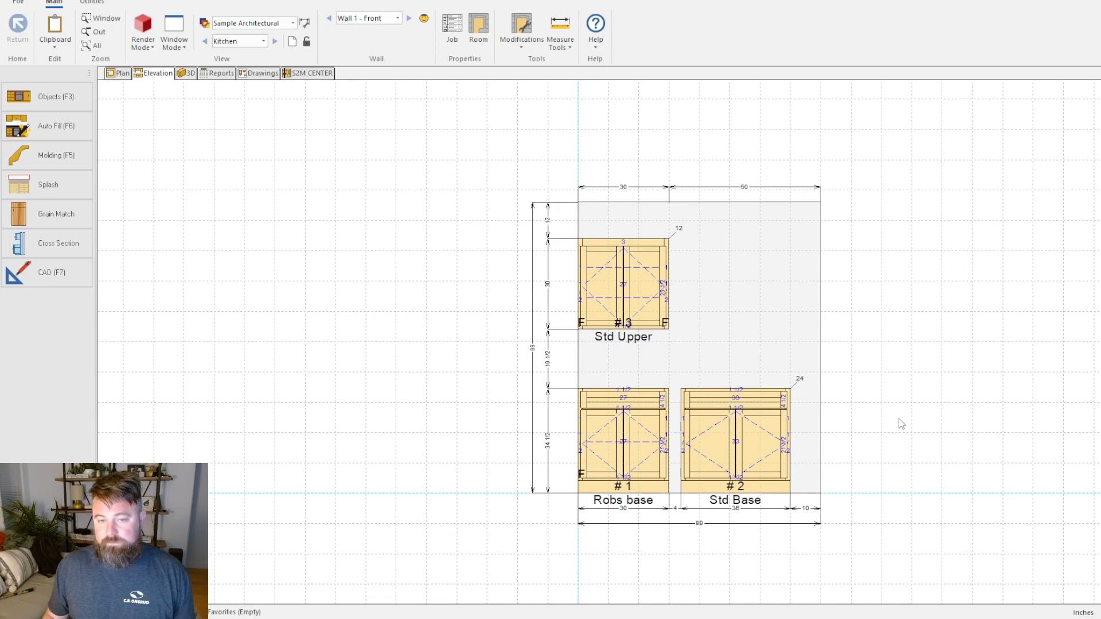
Step: Open the elevation's View Properties, review the list of Elevation View Layers and close the dialog
{"action": "right_click", "coordinate": [270, 212]}
{"action": "left_click", "coordinate": [305, 193]}
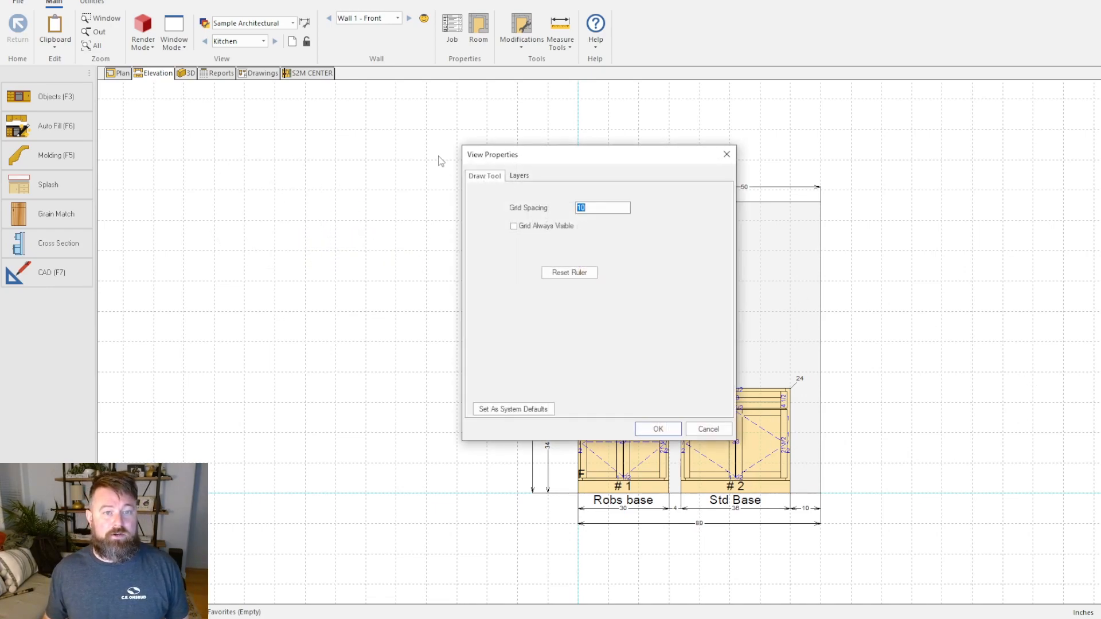
{"action": "left_click", "coordinate": [516, 176]}
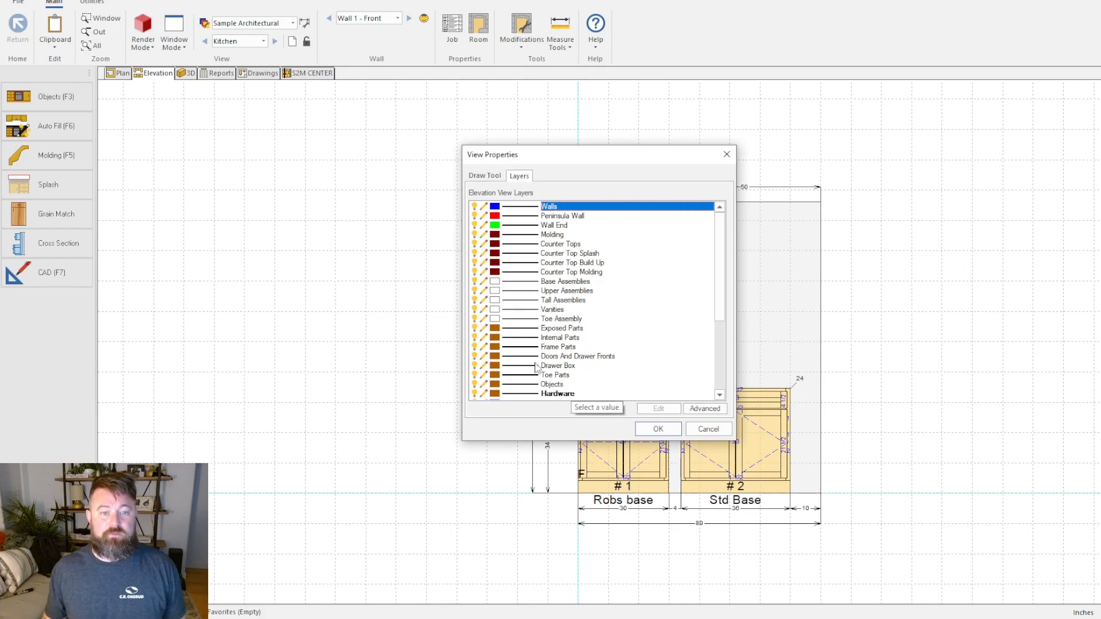
{"action": "scroll", "coordinate": [554, 372], "scroll_direction": "down", "scroll_amount": 2}
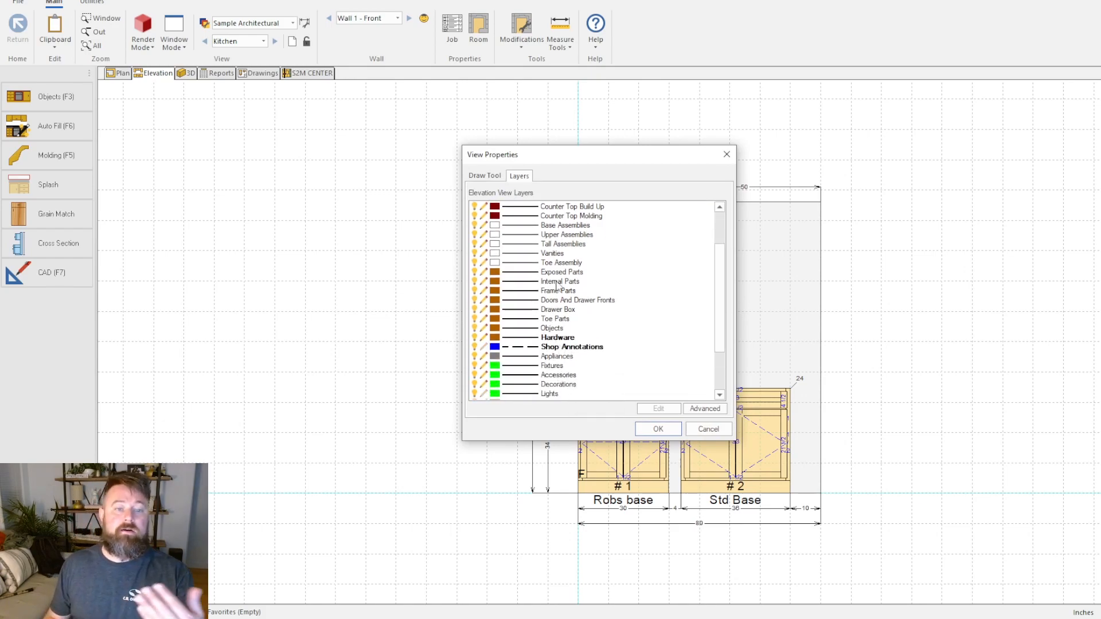
{"action": "scroll", "coordinate": [559, 283], "scroll_direction": "down", "scroll_amount": 1}
{"action": "scroll", "coordinate": [572, 350], "scroll_direction": "down", "scroll_amount": 2}
{"action": "scroll", "coordinate": [588, 371], "scroll_direction": "up", "scroll_amount": 3}
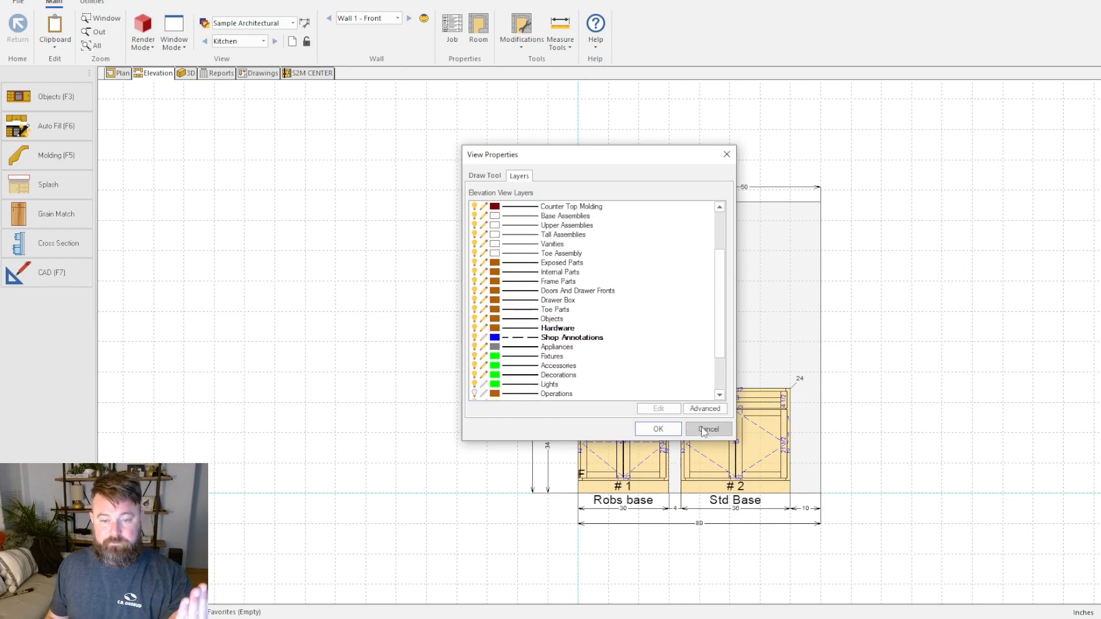
{"action": "left_click", "coordinate": [657, 429]}
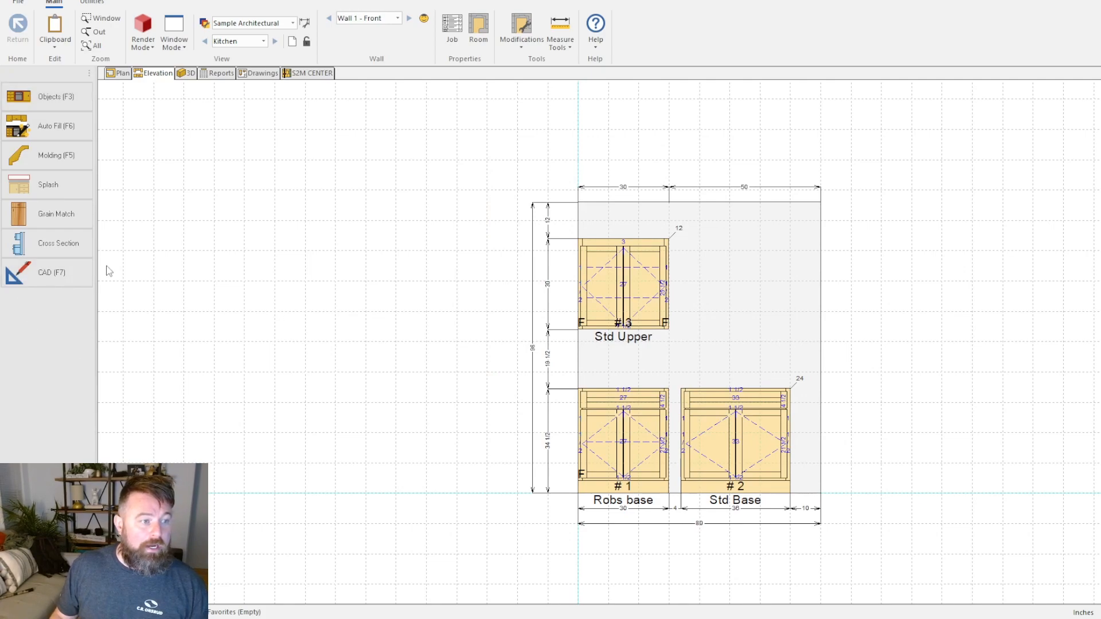
Step: In CAD mode, place the text "Kitchen" below the Wall 1 elevation at about X 30, Y -20 and leave CAD mode
{"action": "left_click", "coordinate": [50, 280]}
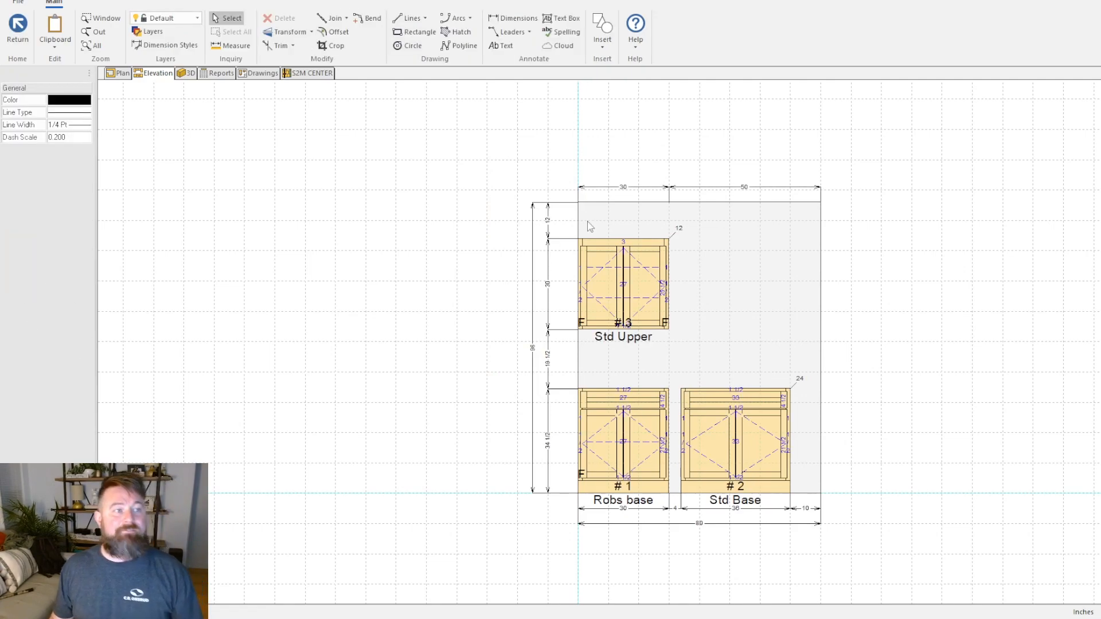
{"action": "left_click", "coordinate": [24, 42]}
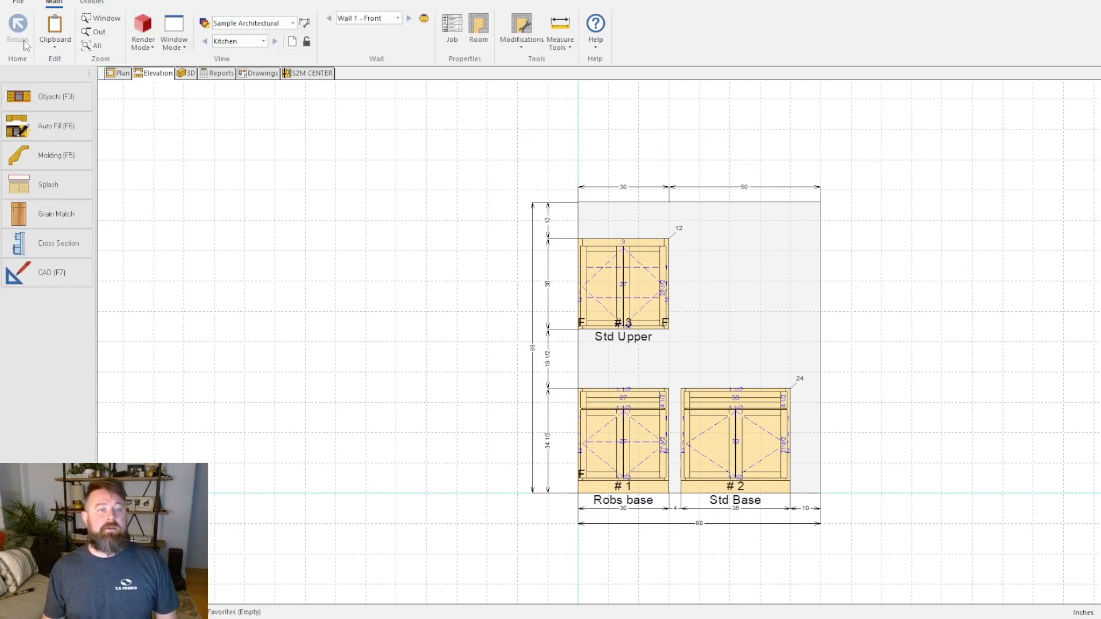
{"action": "left_click", "coordinate": [63, 277]}
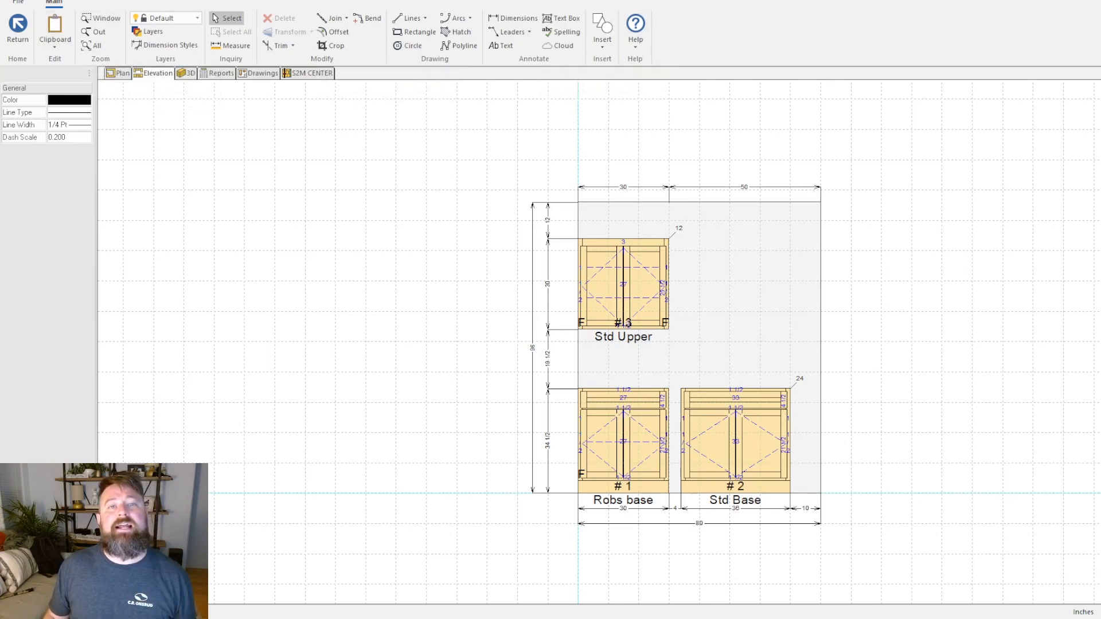
{"action": "left_click", "coordinate": [507, 52]}
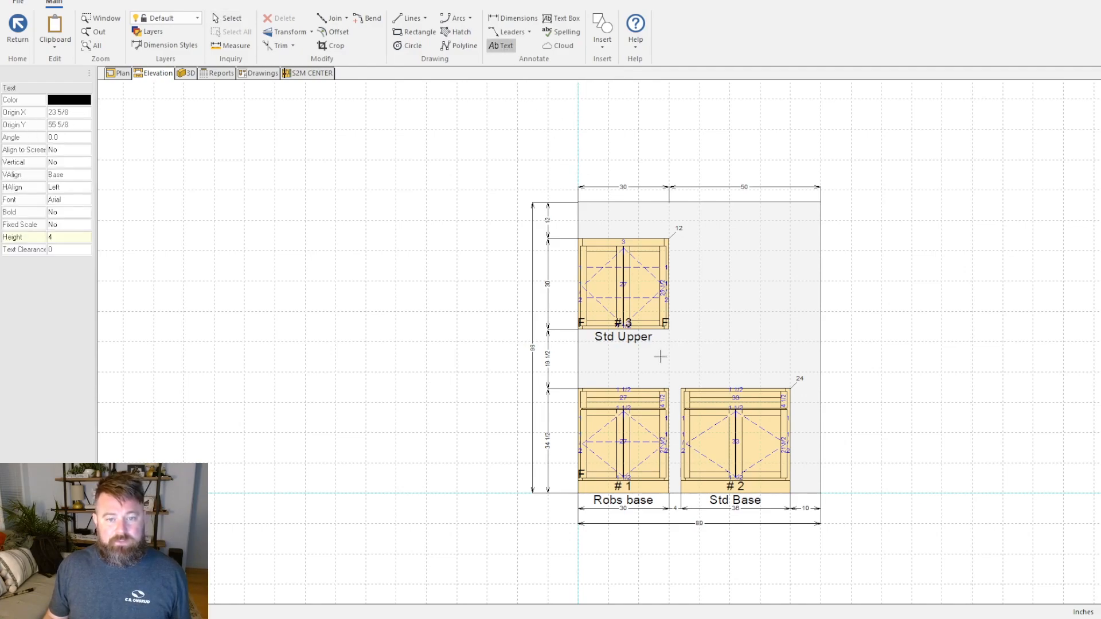
{"action": "left_click", "coordinate": [668, 558]}
{"action": "type", "text": "X"}
{"action": "type", "text": "itchen"}
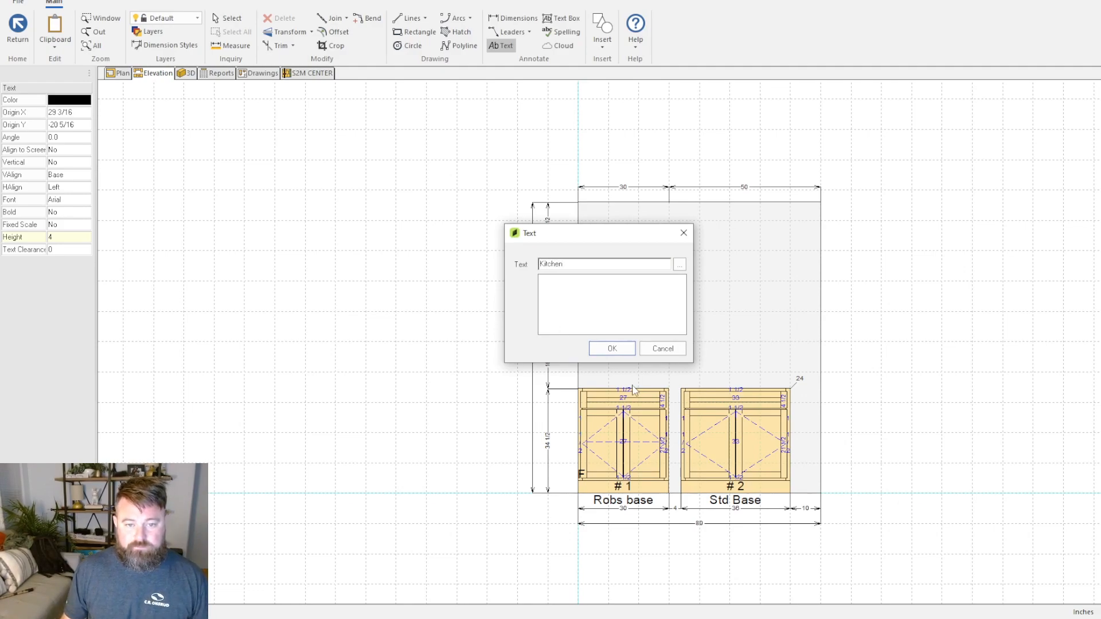
{"action": "left_click", "coordinate": [613, 348]}
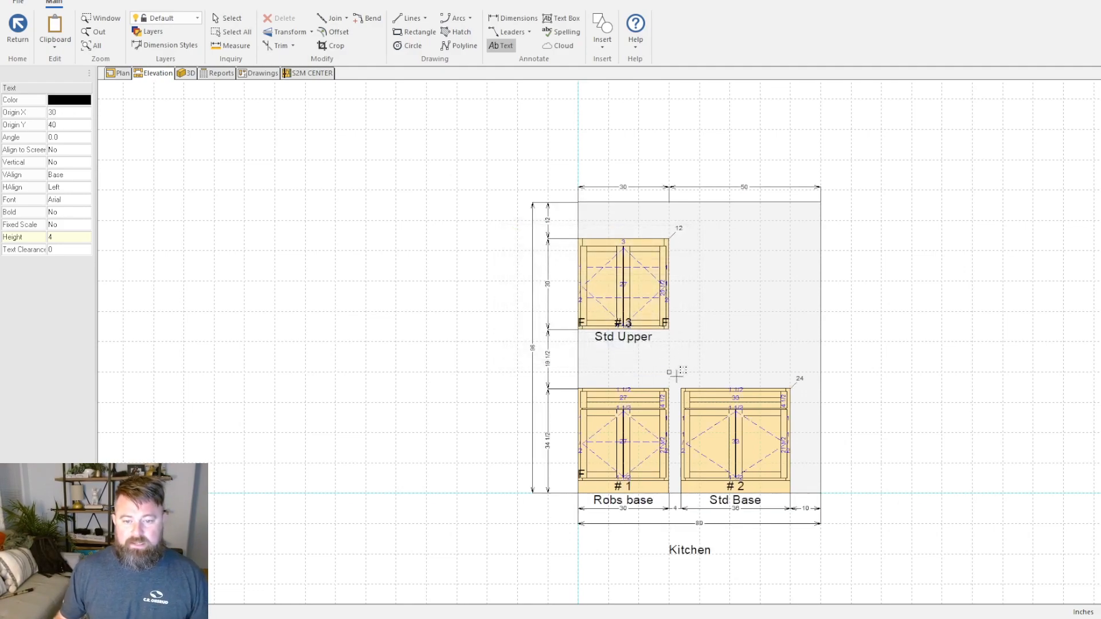
{"action": "left_click", "coordinate": [17, 29]}
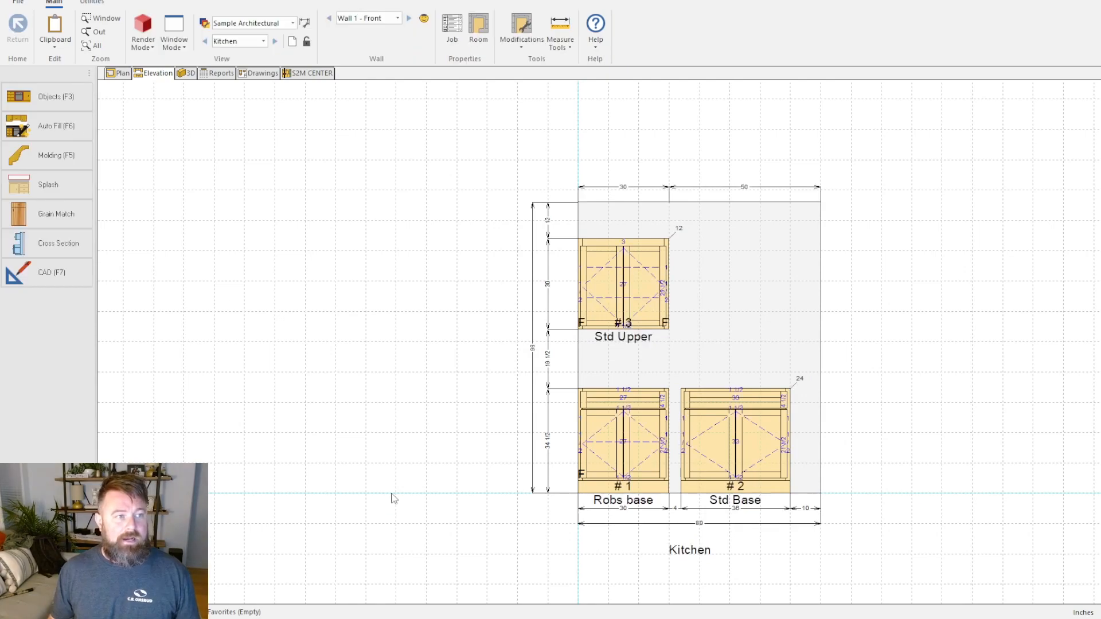
Step: Reopen the "Kitchen" text below the elevation for CAD editing, set its height to 5 and deselect it
{"action": "left_click", "coordinate": [689, 555]}
{"action": "left_click", "coordinate": [77, 250]}
{"action": "type", "text": "5"}
{"action": "key", "text": "Return"}
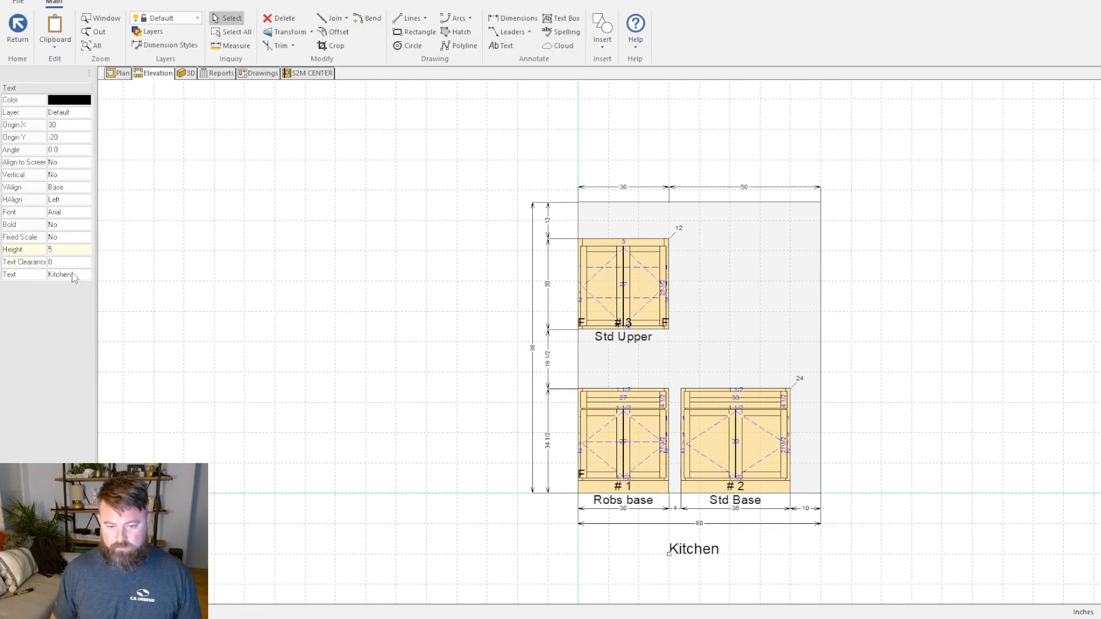
{"action": "left_click", "coordinate": [361, 434]}
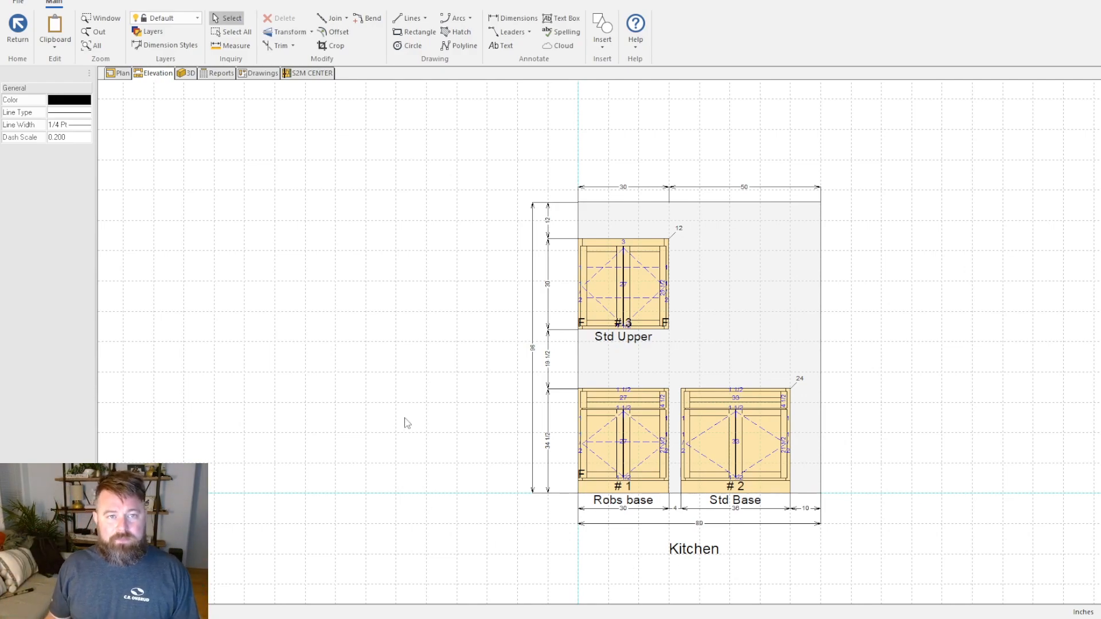
Step: Show the CAD Dimensions and Circle tools without drawing anything, and return to the normal elevation
{"action": "left_click", "coordinate": [513, 18]}
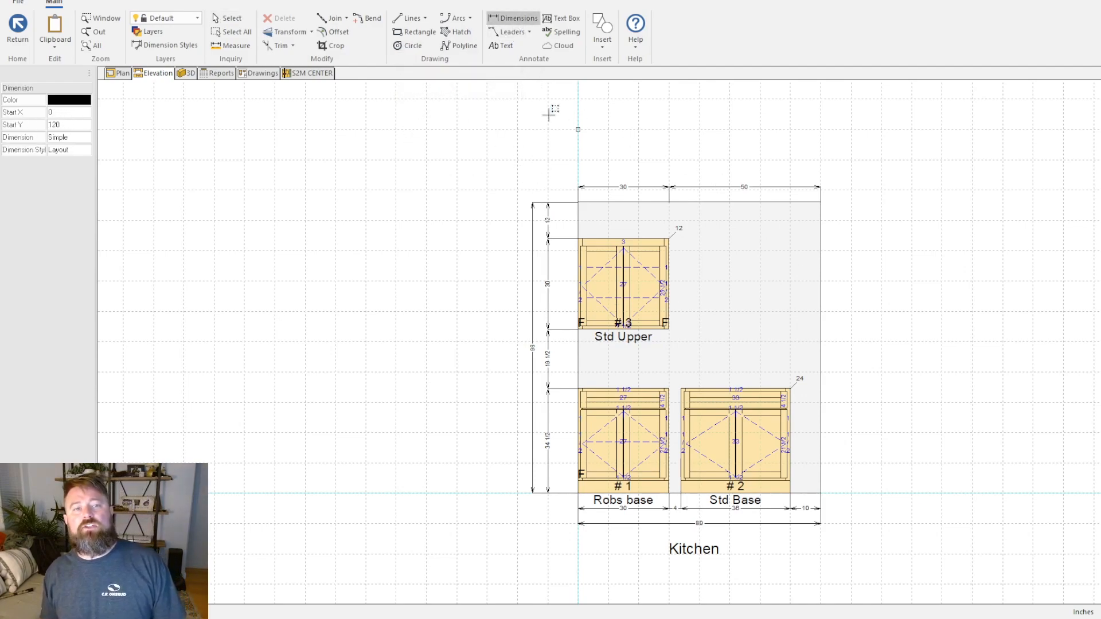
{"action": "left_click", "coordinate": [418, 48]}
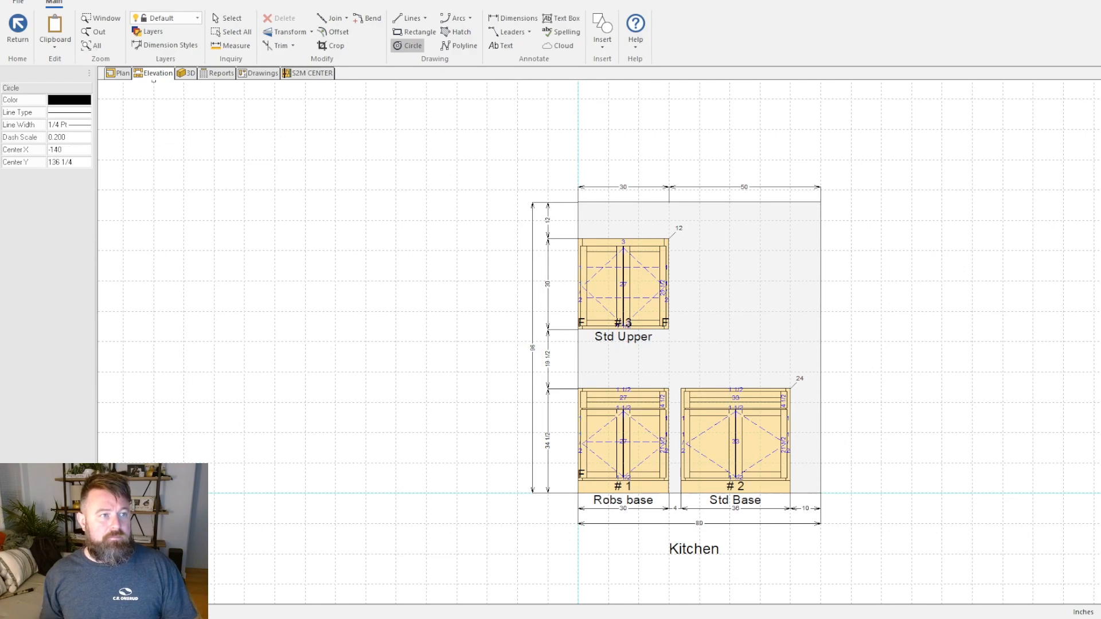
{"action": "left_click", "coordinate": [17, 26]}
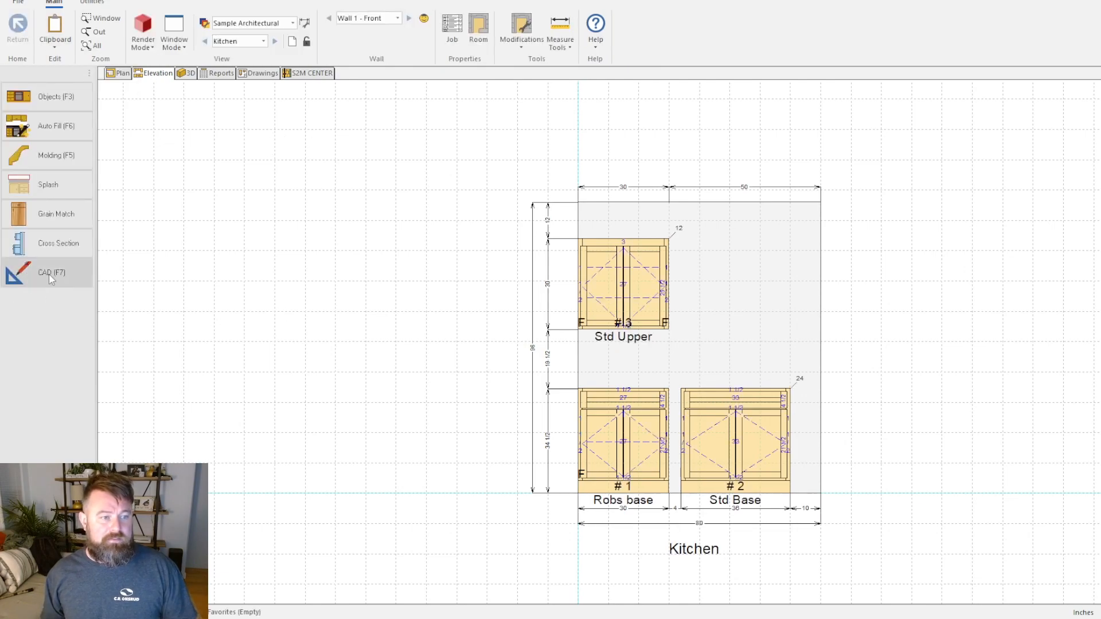
Step: Check the floor plan for the cabinet numbers and CAD text, and return to the Wall 1 elevation
{"action": "left_click", "coordinate": [127, 74]}
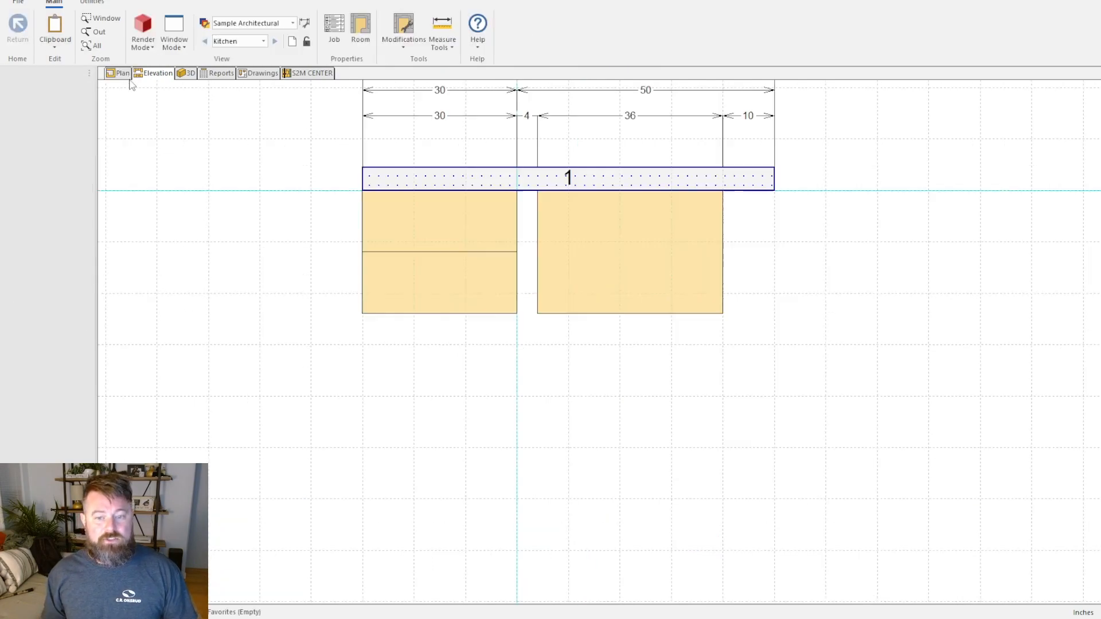
{"action": "scroll", "coordinate": [614, 473], "scroll_direction": "up", "scroll_amount": 2}
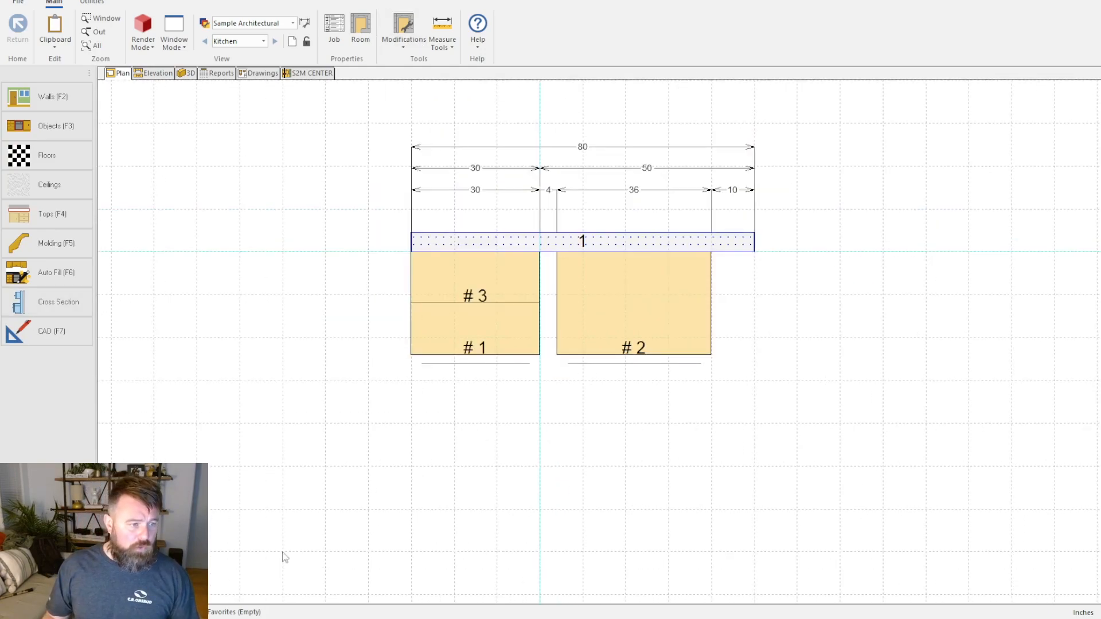
{"action": "double_click", "coordinate": [547, 250]}
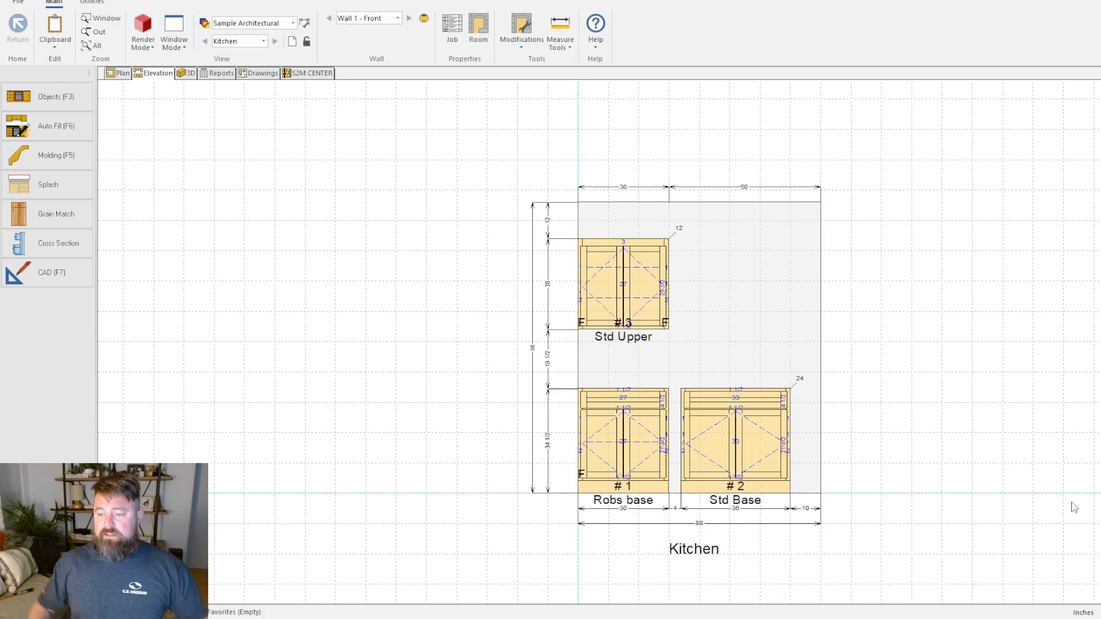